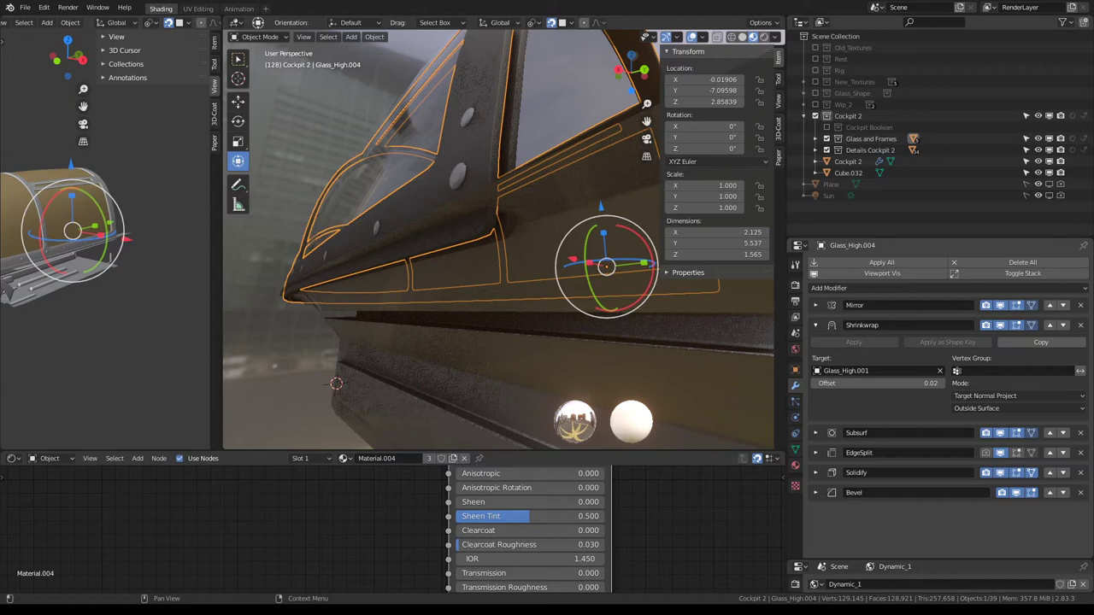
# Step: In Glass_High.004's Edit Mode, select the bottom rim loop and place the 3D cursor on it
pyautogui.moveTo(498, 256)
pyautogui.mouseDown(button='middle')
pyautogui.moveTo(530, 248)
pyautogui.moveTo(471, 264)
pyautogui.mouseUp(button='middle')
pyautogui.press('Tab')
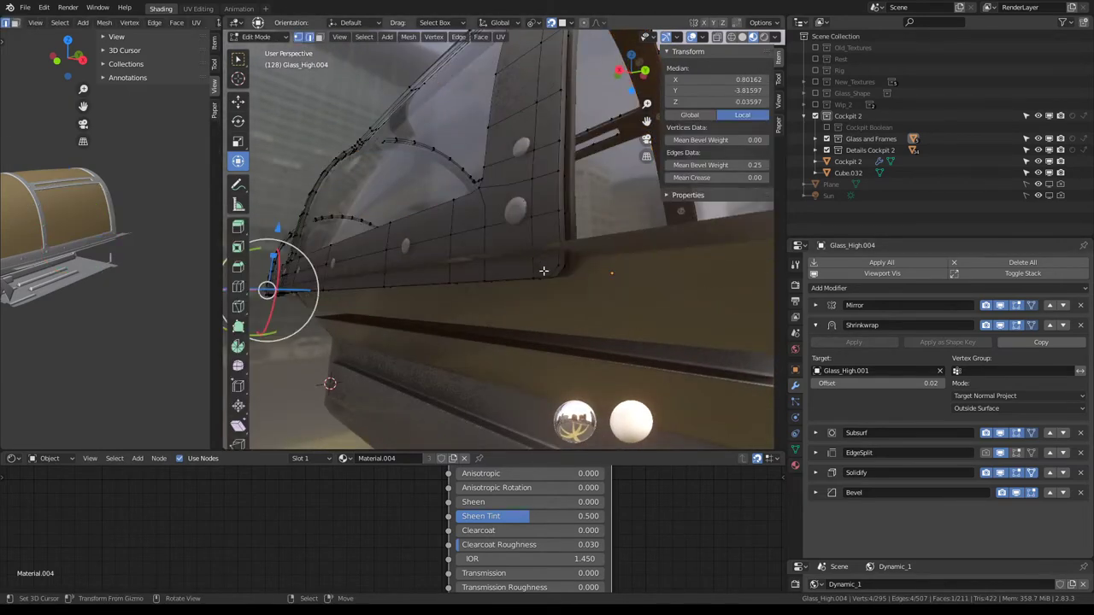
pyautogui.moveTo(545, 276); pyautogui.dragTo(620, 277, button='middle')
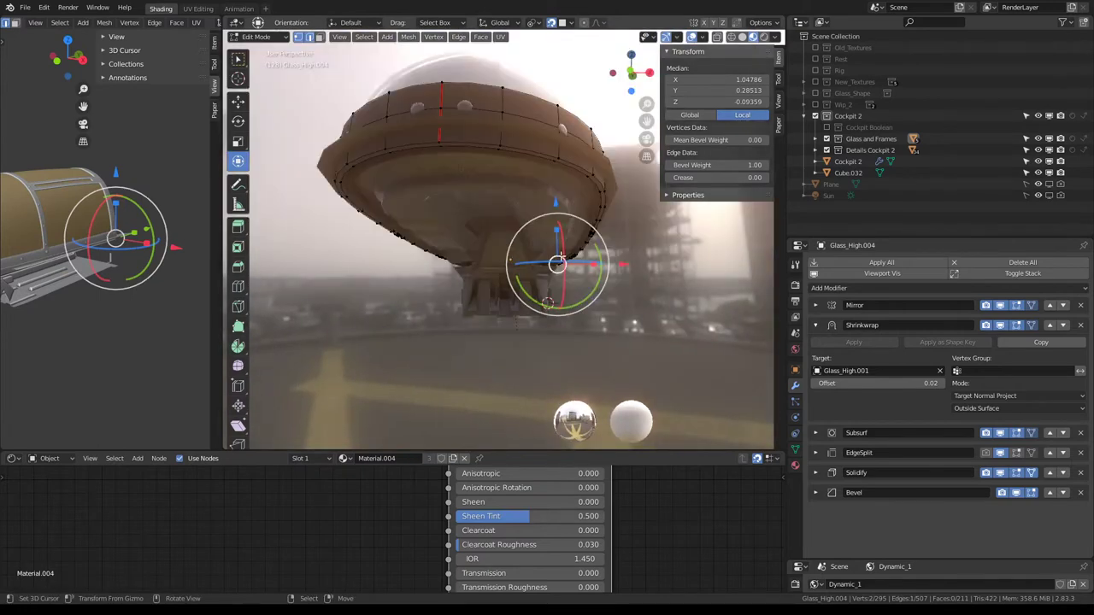
pyautogui.keyDown('ctrl'); pyautogui.click(442, 139); pyautogui.keyUp('ctrl')
pyautogui.moveTo(442, 140)
pyautogui.mouseDown(button='middle')
pyautogui.moveTo(536, 219)
pyautogui.moveTo(571, 136)
pyautogui.mouseUp(button='middle')
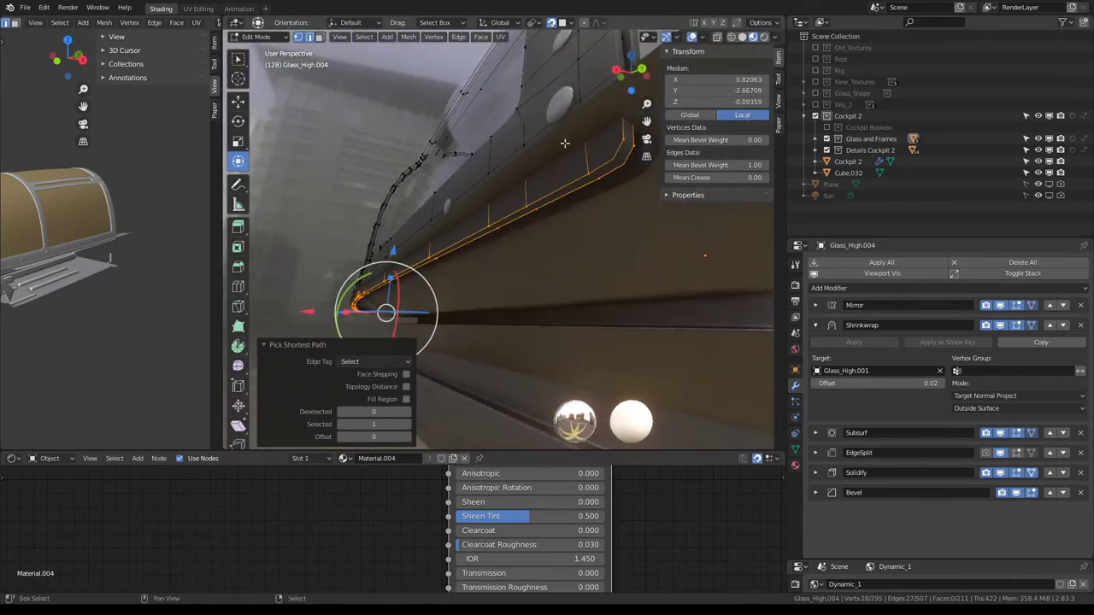
pyautogui.keyDown('shift'); pyautogui.rightClick(552, 151); pyautogui.keyUp('shift')
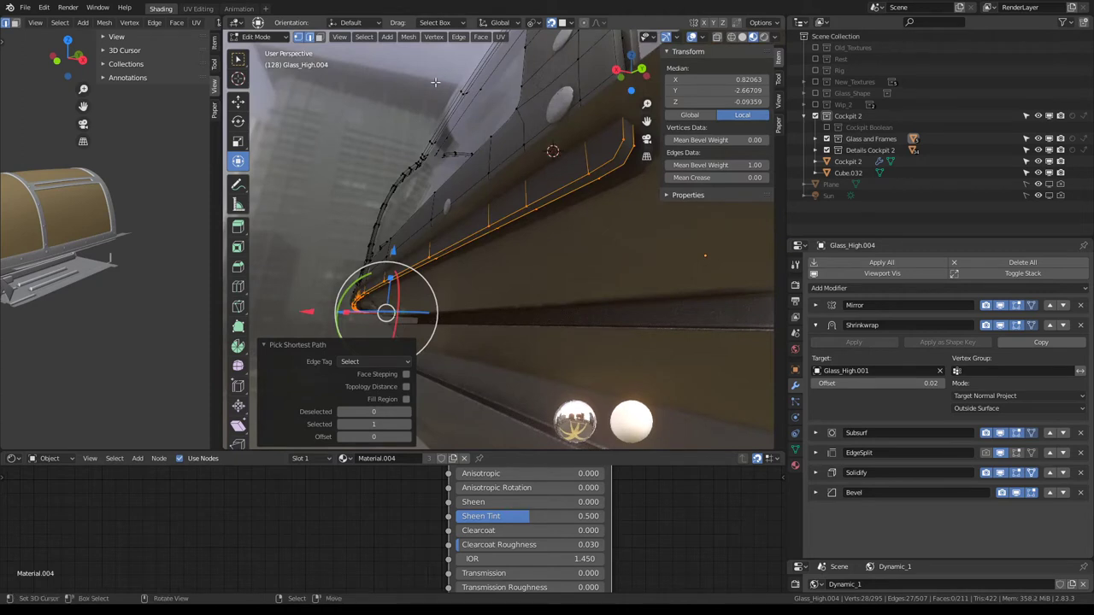
# Step: Set the pivot point to 3D Cursor and scale the rim loop to zero height
pyautogui.click(534, 23)
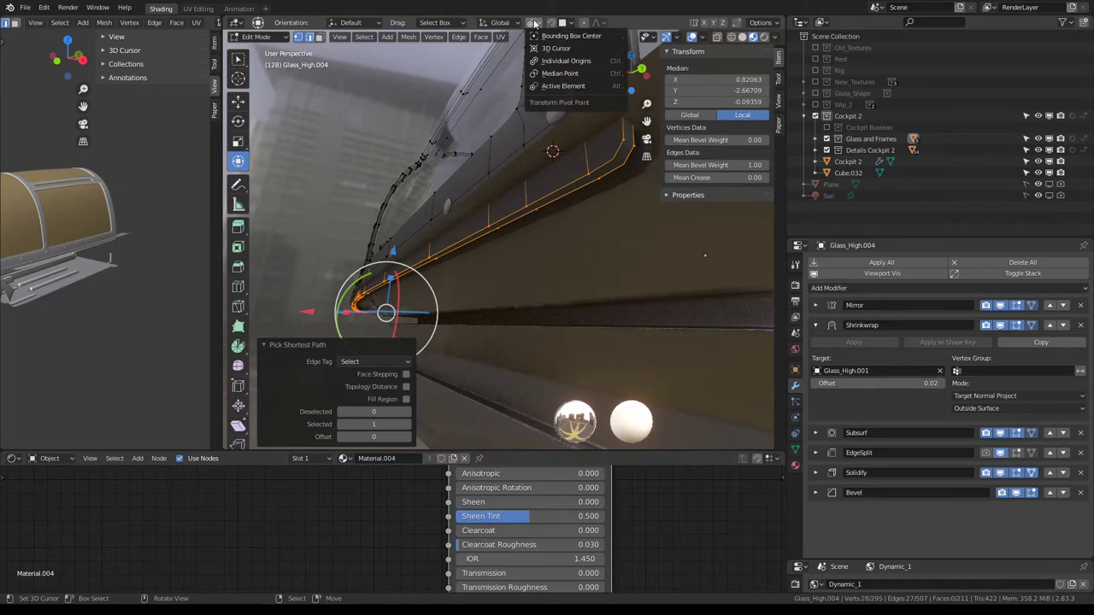
pyautogui.click(534, 23)
pyautogui.click(533, 23)
pyautogui.click(554, 48)
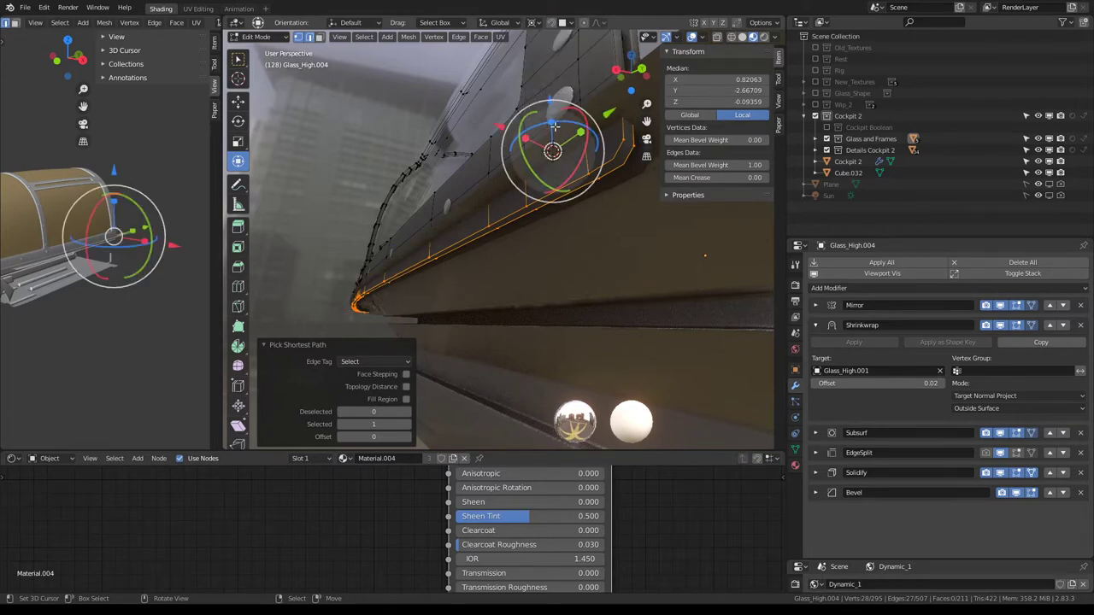
pyautogui.press('s')
pyautogui.press('Return')
# Step: Return to Object Mode and maximize the 3D view with Ctrl+Space
pyautogui.moveTo(547, 214)
pyautogui.mouseDown(button='middle')
pyautogui.moveTo(542, 147)
pyautogui.moveTo(508, 154)
pyautogui.moveTo(537, 155)
pyautogui.moveTo(469, 188)
pyautogui.moveTo(449, 213)
pyautogui.moveTo(501, 228)
pyautogui.moveTo(551, 225)
pyautogui.moveTo(552, 324)
pyautogui.moveTo(593, 305)
pyautogui.moveTo(513, 287)
pyautogui.moveTo(442, 450)
pyautogui.moveTo(435, 384)
pyautogui.moveTo(422, 382)
pyautogui.moveTo(462, 377)
pyautogui.mouseUp(button='middle')
pyautogui.press('Tab')
pyautogui.hotkey('ctrl', 'space')
# Step: Flatten Cockpit 2's outer rim edge path by scaling it to zero on Z
pyautogui.click(461, 376)
pyautogui.press('Tab')
pyautogui.keyDown('shift'); pyautogui.click(550, 452); pyautogui.keyUp('shift')
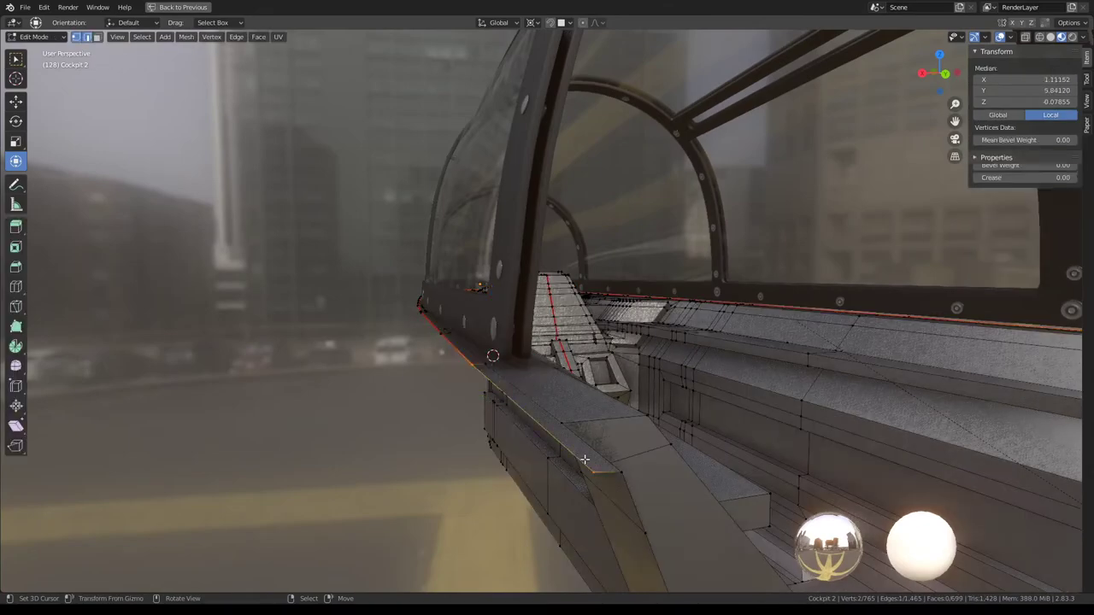
pyautogui.moveTo(549, 452); pyautogui.dragTo(543, 354, button='middle')
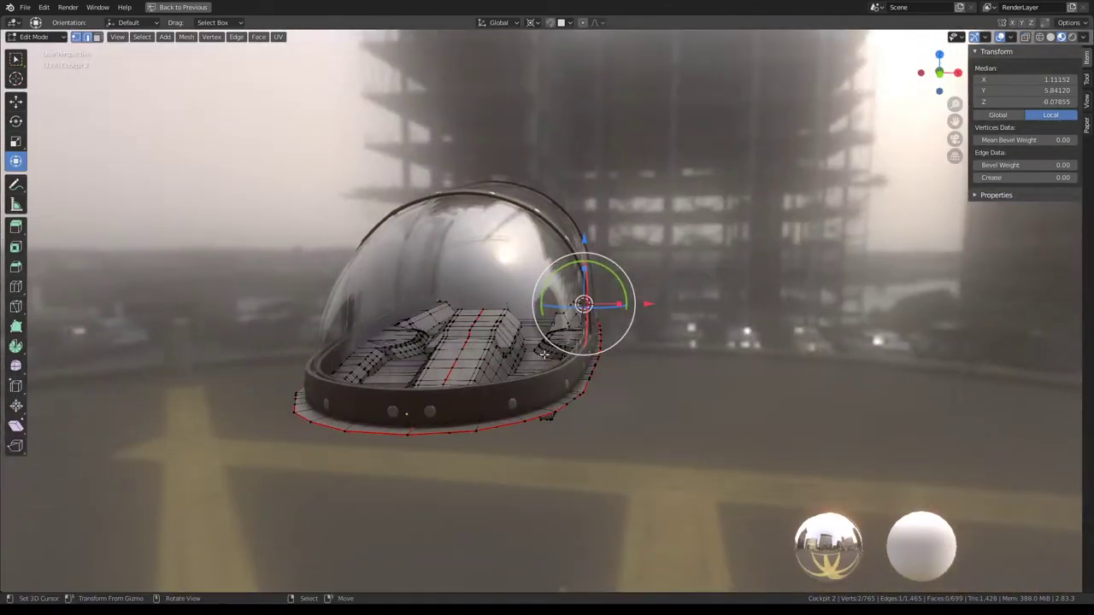
pyautogui.click(402, 434)
pyautogui.scroll(5, 610, 403)
pyautogui.moveTo(611, 403)
pyautogui.mouseDown(button='middle')
pyautogui.moveTo(689, 262)
pyautogui.moveTo(541, 324)
pyautogui.mouseUp(button='middle')
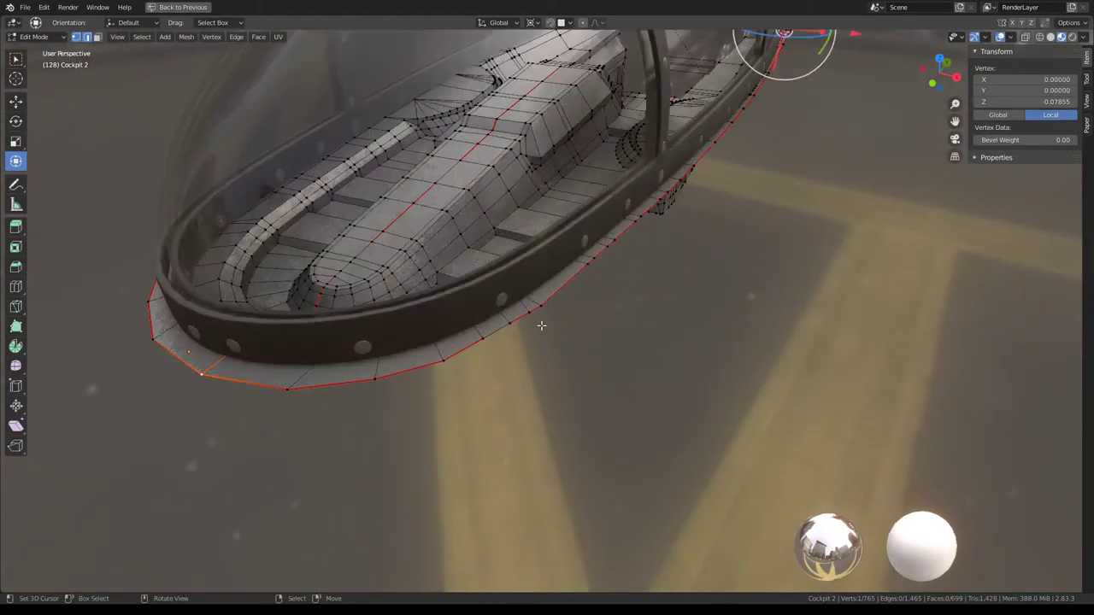
pyautogui.keyDown('ctrl'); pyautogui.click(583, 288); pyautogui.keyUp('ctrl')
pyautogui.moveTo(583, 287)
pyautogui.mouseDown(button='middle')
pyautogui.moveTo(625, 285)
pyautogui.moveTo(839, 384)
pyautogui.moveTo(599, 308)
pyautogui.mouseUp(button='middle')
pyautogui.press('s')
pyautogui.press('z')
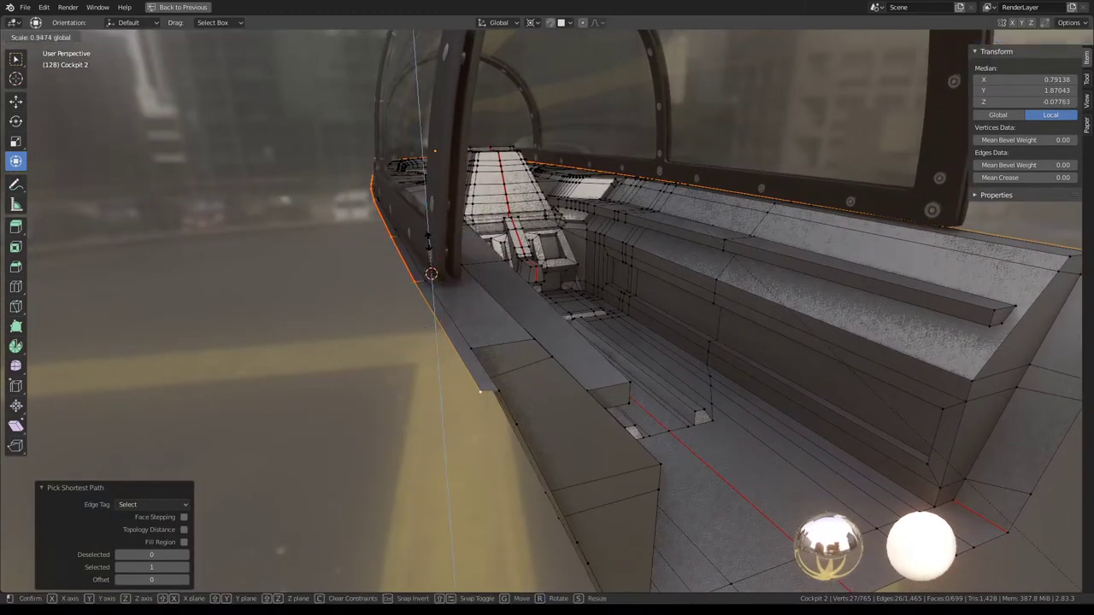
pyautogui.press('Return')
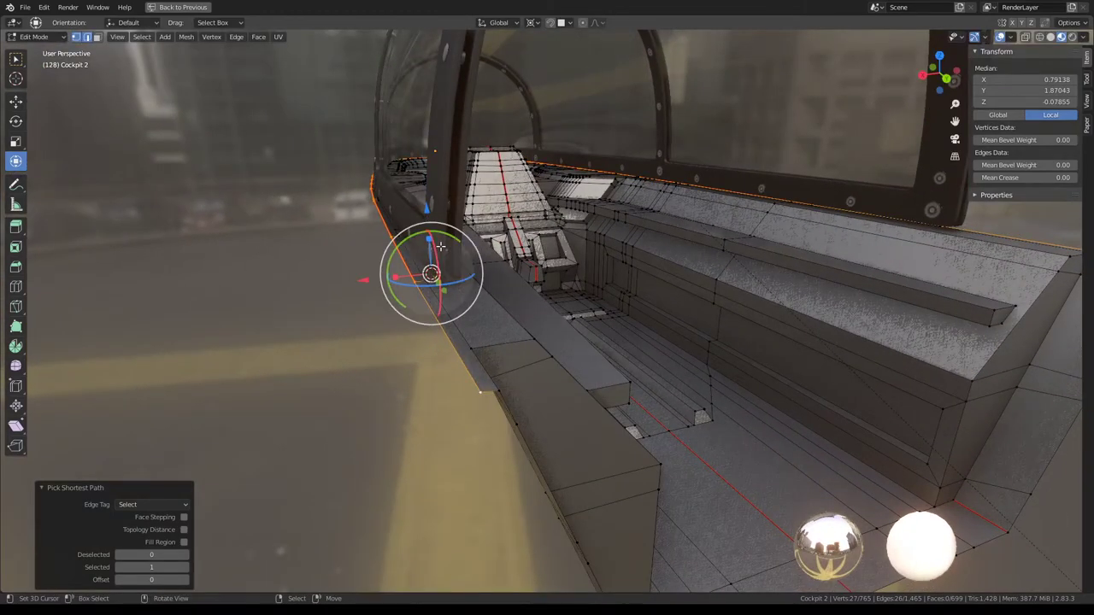
# Step: Inspect the flattened rim, return to Object Mode and select the canopy frame
pyautogui.keyDown('shift'); pyautogui.click(472, 346); pyautogui.keyUp('shift')
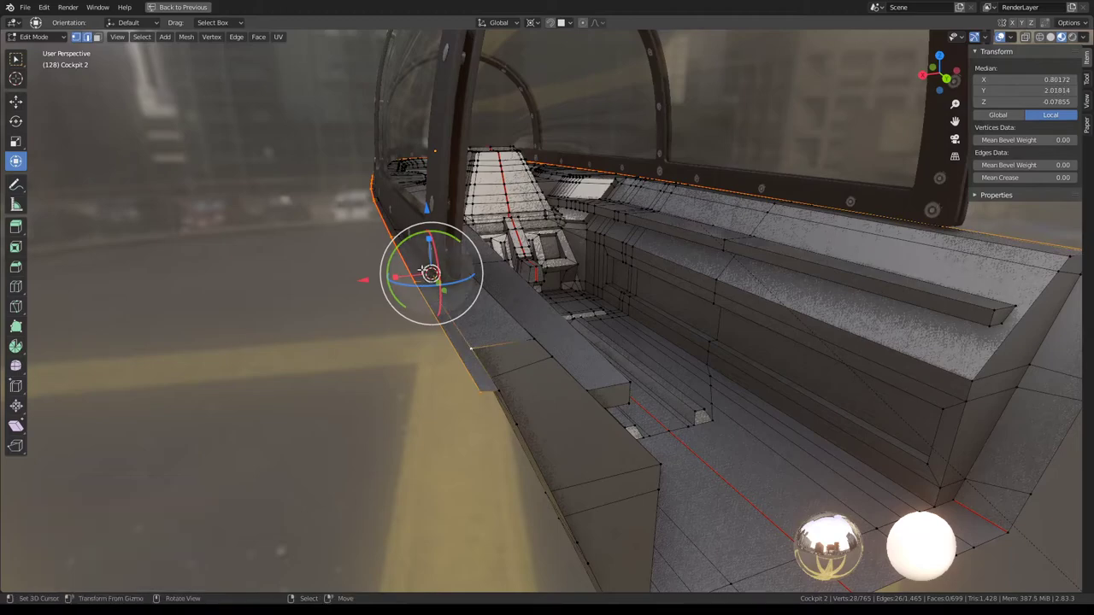
pyautogui.moveTo(432, 272); pyautogui.dragTo(656, 287, button='middle')
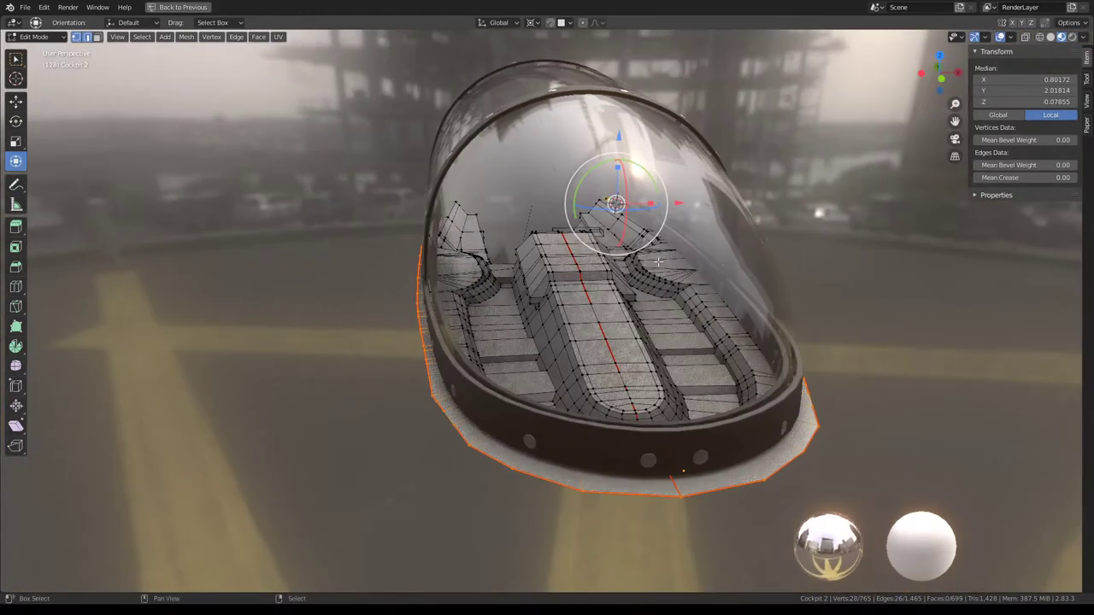
pyautogui.scroll(3, 657, 286)
pyautogui.scroll(-3, 657, 286)
pyautogui.moveTo(656, 287); pyautogui.dragTo(541, 301, button='middle')
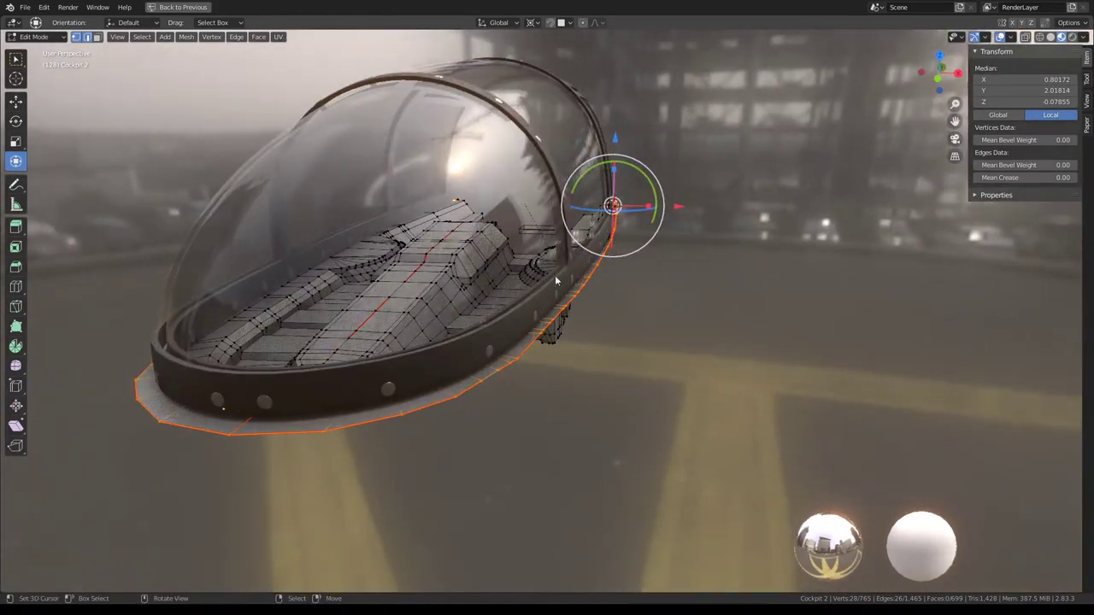
pyautogui.press('Tab')
pyautogui.click(541, 300)
# Step: Hide the canopy frame and put Cockpit 2 into Edit Mode
pyautogui.press('h')
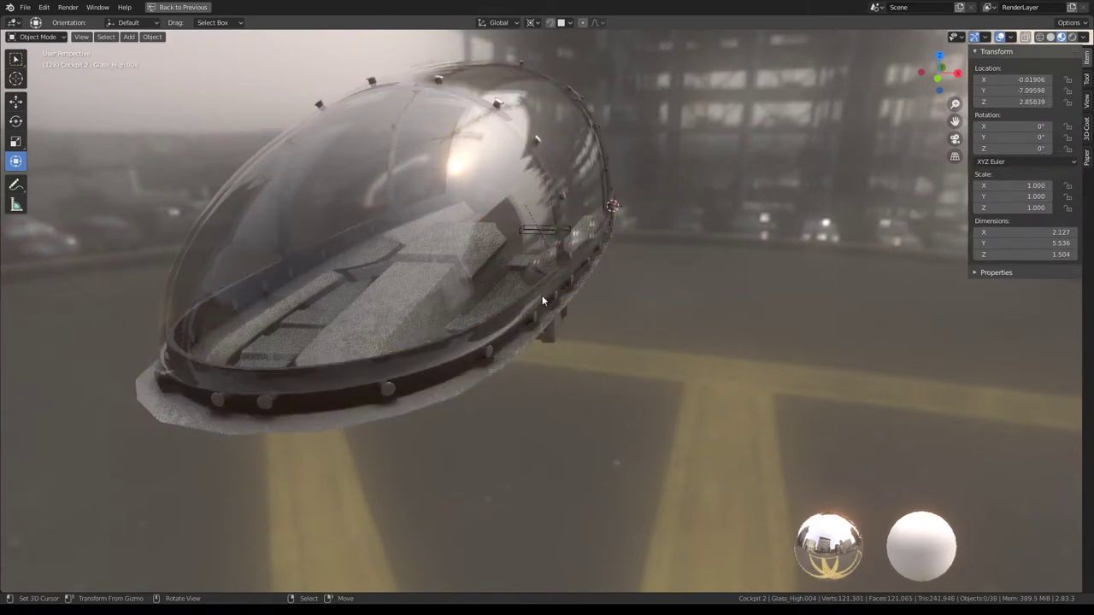
pyautogui.hotkey('alt', 'h')
pyautogui.press('h')
pyautogui.moveTo(542, 295)
pyautogui.mouseDown(button='middle')
pyautogui.moveTo(622, 223)
pyautogui.moveTo(438, 258)
pyautogui.moveTo(377, 228)
pyautogui.moveTo(446, 241)
pyautogui.moveTo(454, 313)
pyautogui.moveTo(484, 359)
pyautogui.moveTo(476, 351)
pyautogui.mouseUp(button='middle')
pyautogui.click(476, 352)
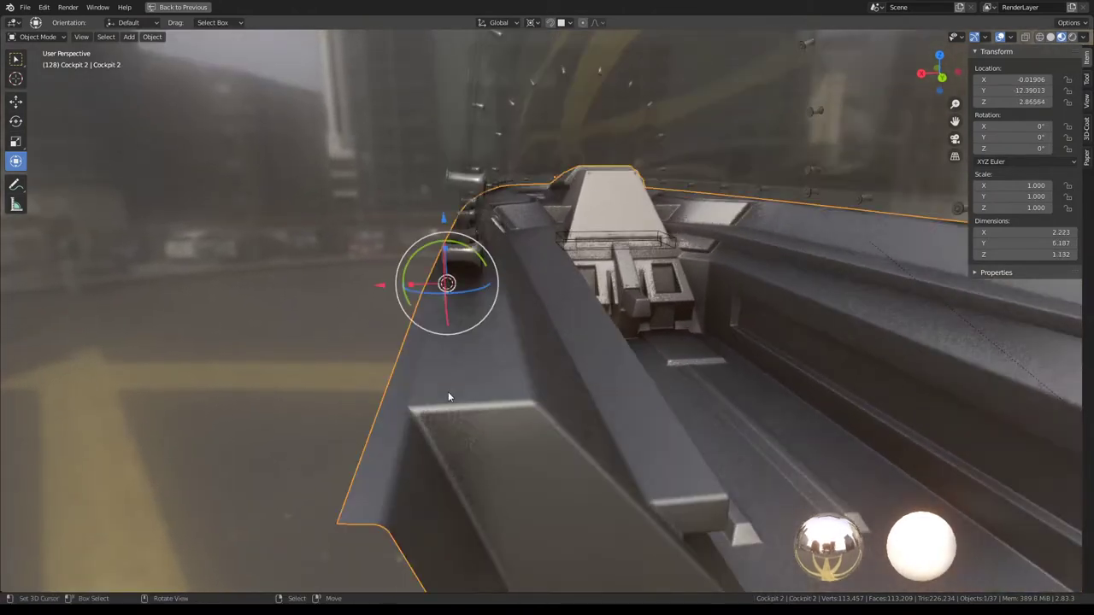
pyautogui.press('Tab')
# Step: Select the faces along the cockpit's side rail, dropping a few stray faces
pyautogui.moveTo(518, 293); pyautogui.dragTo(500, 294, button='middle')
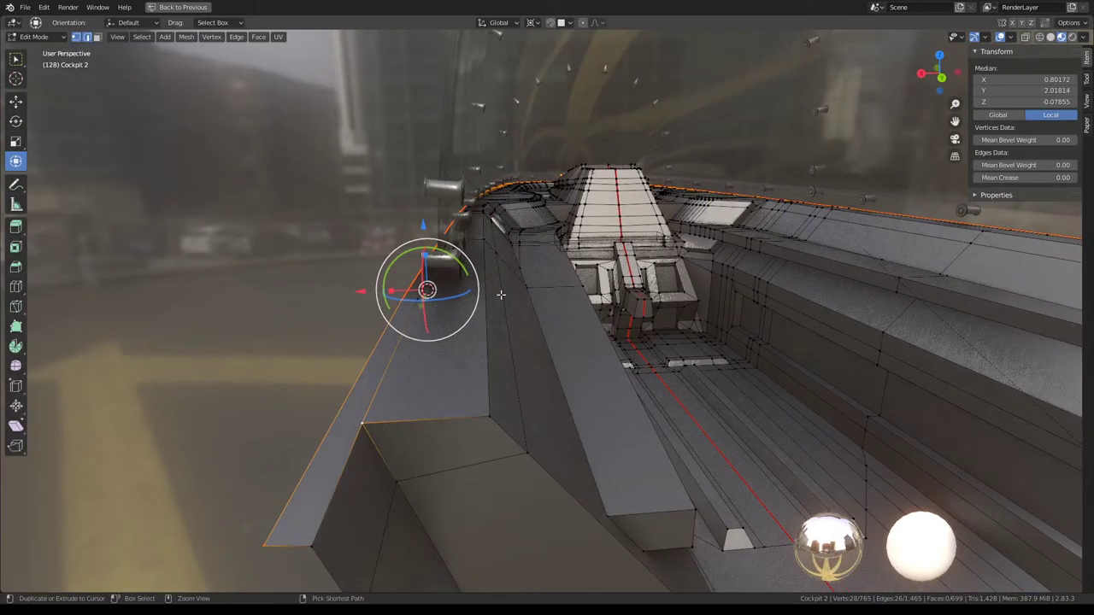
pyautogui.press('ctrl+KP_Add')
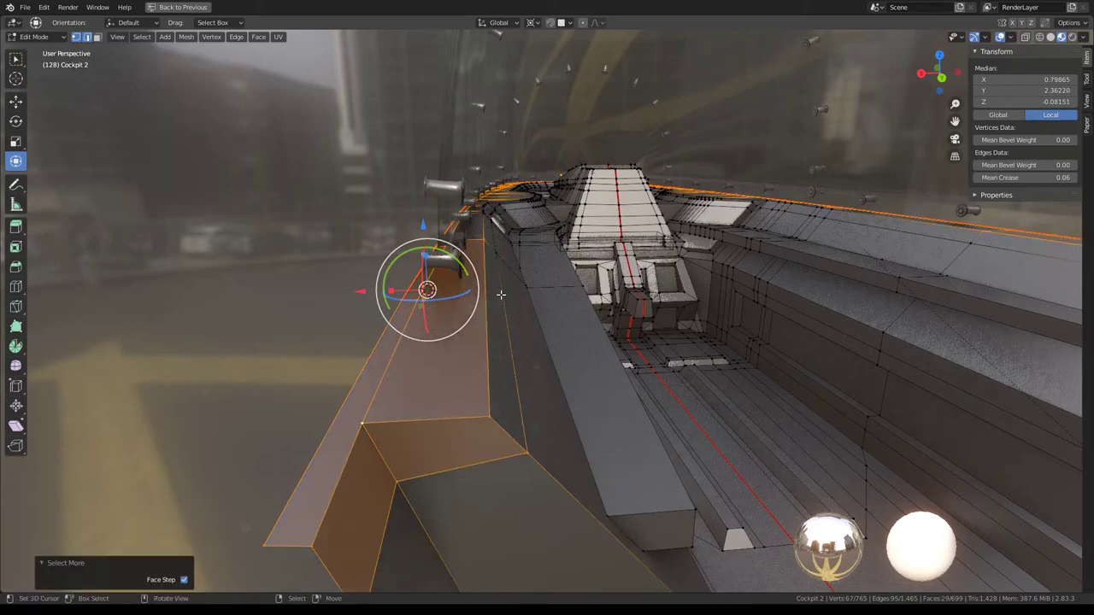
pyautogui.moveTo(605, 144); pyautogui.dragTo(513, 267, button='middle')
pyautogui.hotkey('ctrl', 'z')
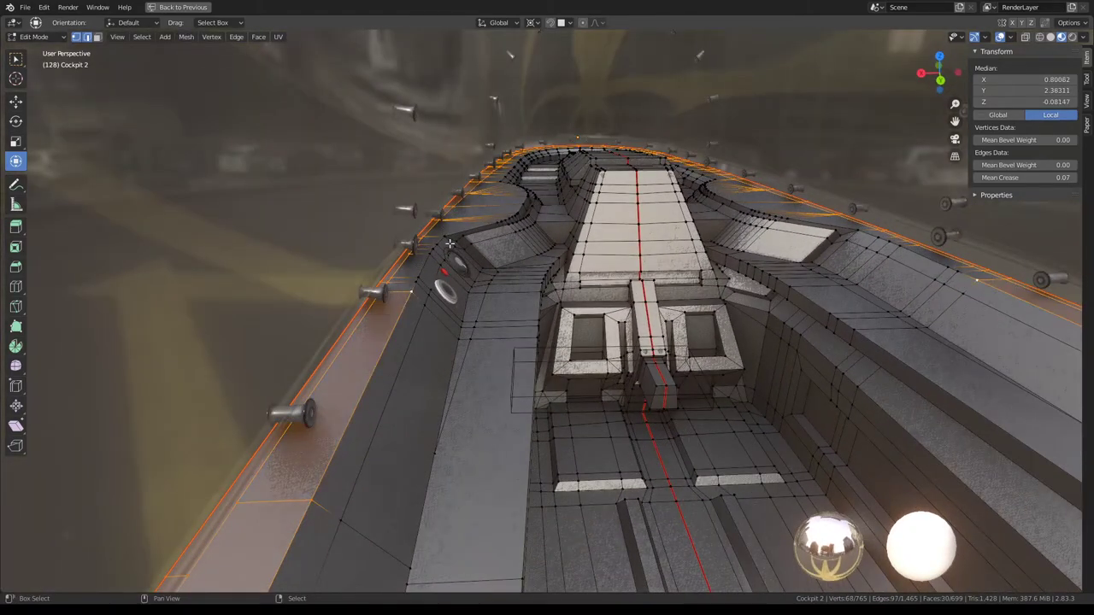
pyautogui.keyDown('ctrl'); pyautogui.click(449, 233); pyautogui.keyUp('ctrl')
pyautogui.moveTo(524, 197); pyautogui.dragTo(765, 226, button='middle')
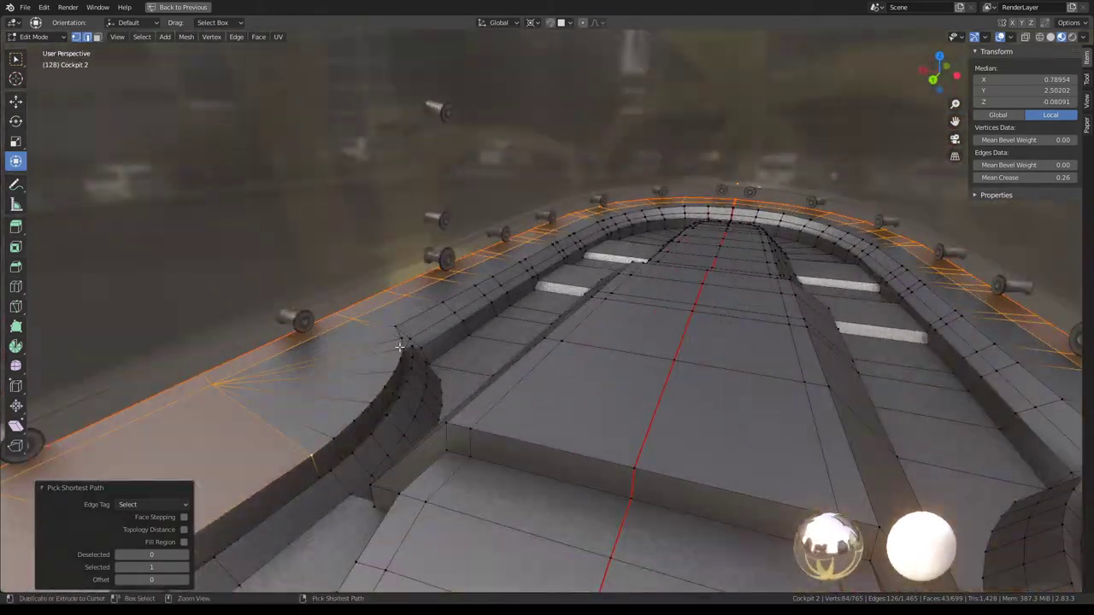
pyautogui.keyDown('ctrl'); pyautogui.click(389, 319); pyautogui.keyUp('ctrl')
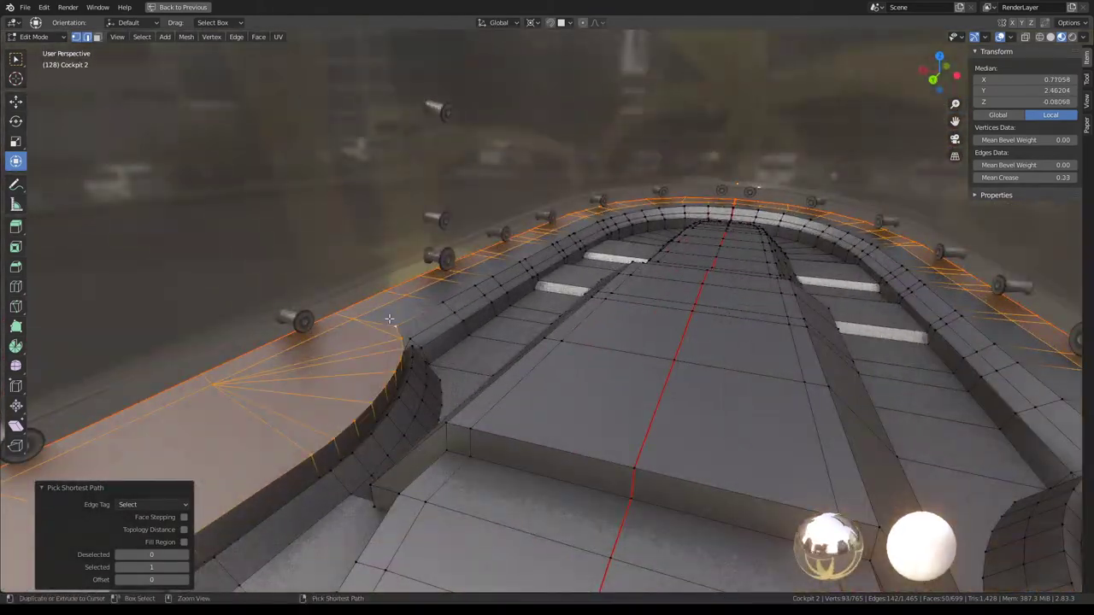
pyautogui.keyDown('ctrl'); pyautogui.click(707, 209); pyautogui.keyUp('ctrl')
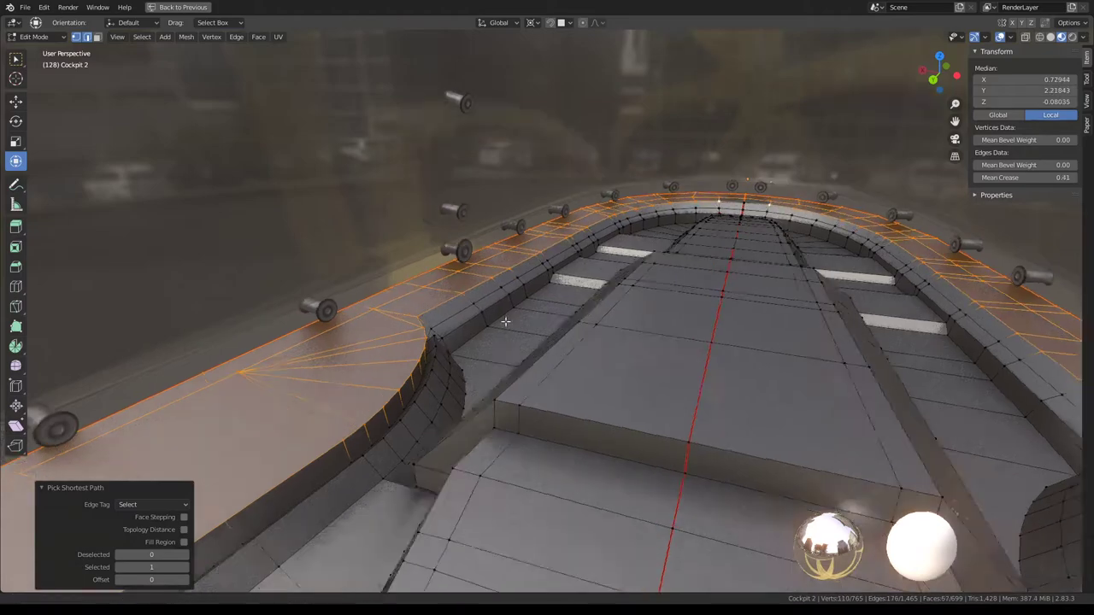
pyautogui.moveTo(380, 328); pyautogui.dragTo(494, 361, button='middle')
pyautogui.keyDown('shift'); pyautogui.click(562, 350); pyautogui.keyUp('shift')
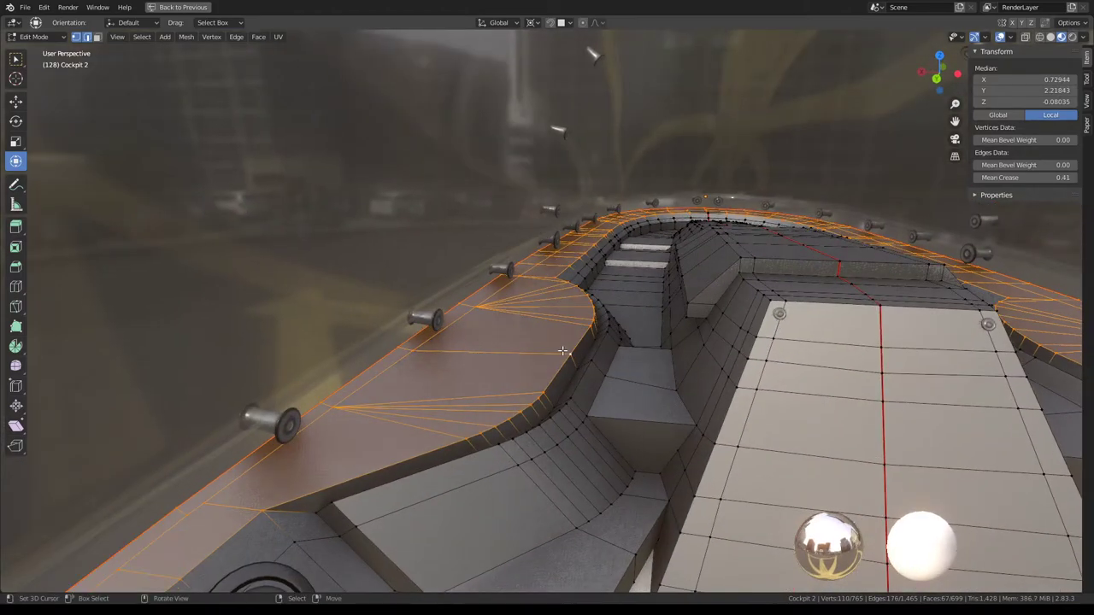
pyautogui.moveTo(562, 350); pyautogui.dragTo(379, 393, button='middle')
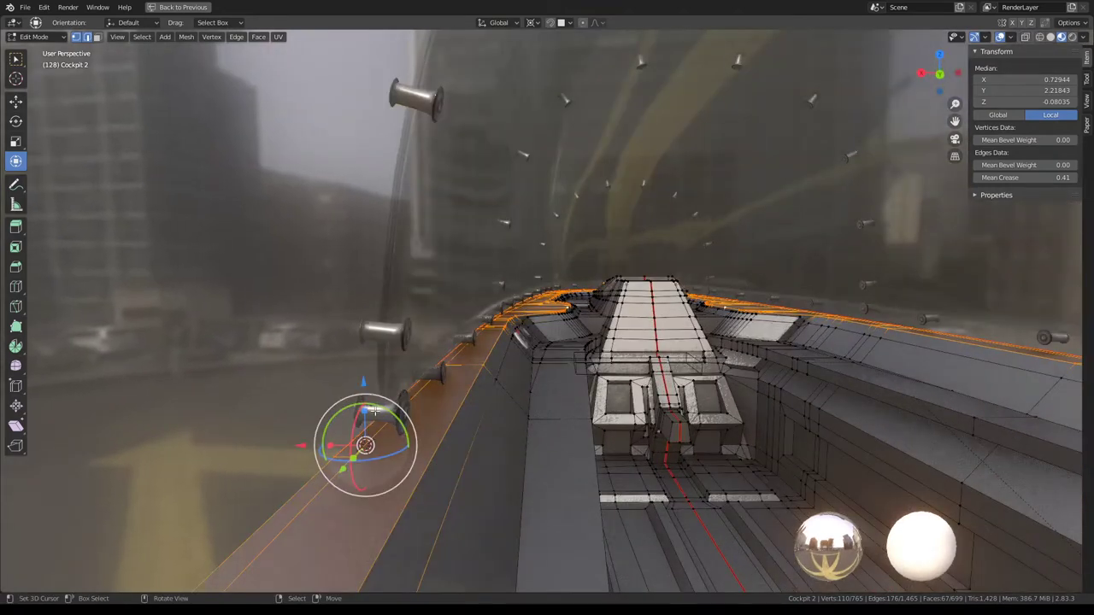
# Step: Scale the selected rail surface to zero on Z to flatten it
pyautogui.press('s')
pyautogui.press('z')
pyautogui.press('0')
pyautogui.press('Return')
pyautogui.moveTo(490, 398); pyautogui.dragTo(490, 391, button='middle')
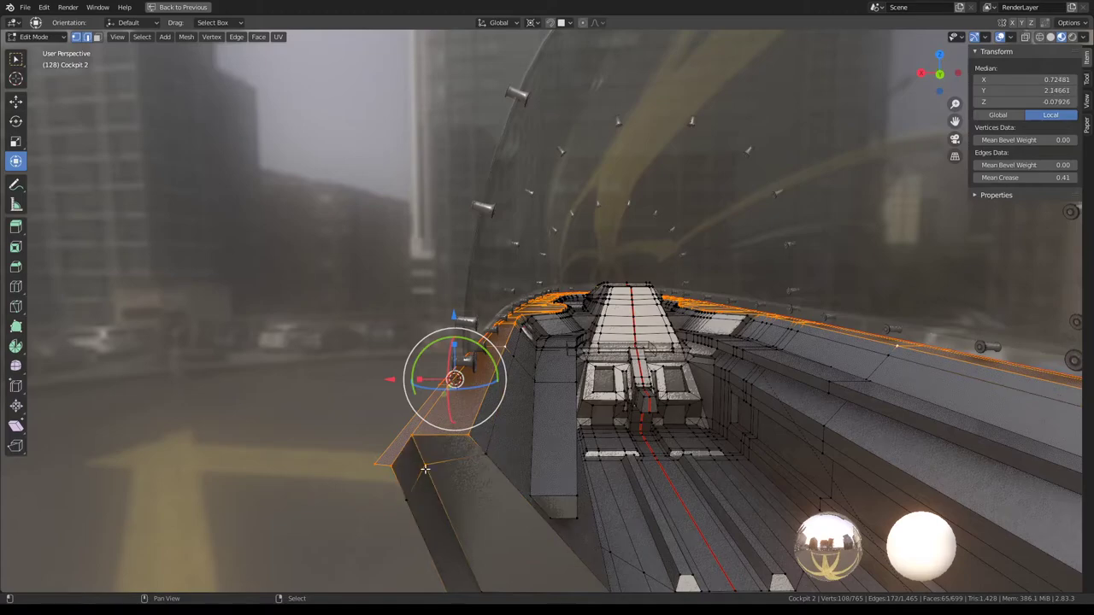
pyautogui.moveTo(683, 272)
pyautogui.mouseDown(button='middle')
pyautogui.moveTo(768, 279)
pyautogui.moveTo(752, 274)
pyautogui.mouseUp(button='middle')
# Step: Switch the pivot point to Active Element
pyautogui.click(533, 23)
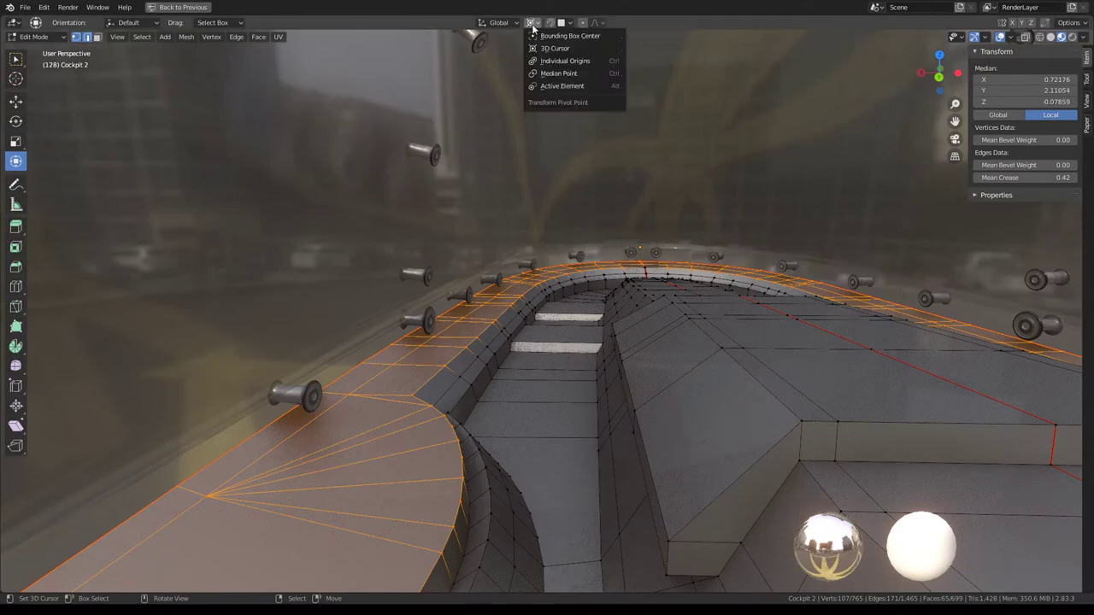
pyautogui.click(545, 86)
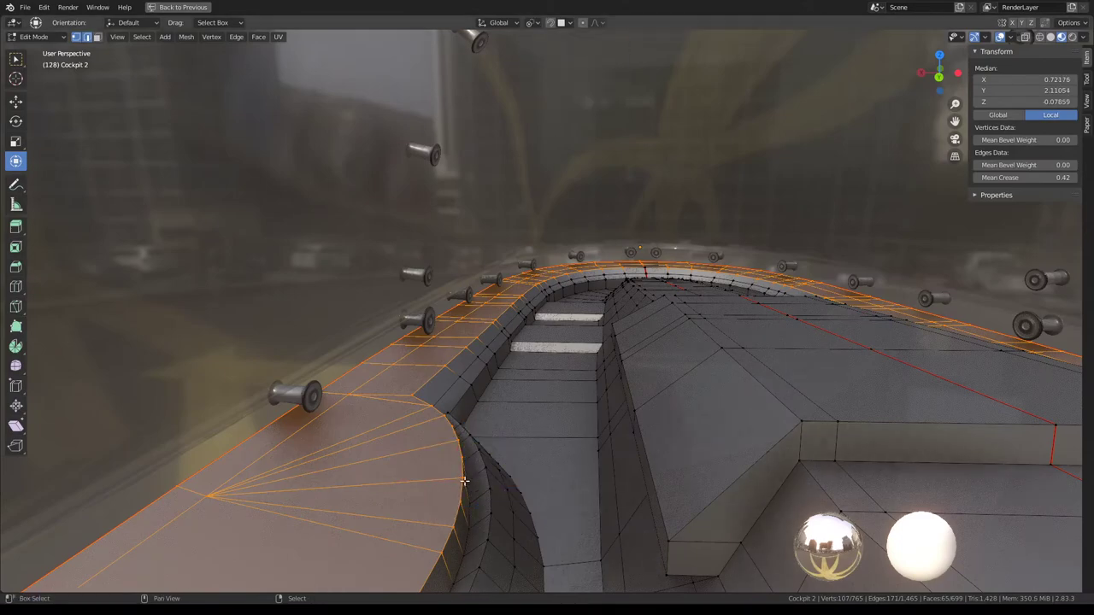
pyautogui.moveTo(464, 481); pyautogui.dragTo(479, 359, button='middle')
pyautogui.scroll(-3, 479, 359)
pyautogui.scroll(4, 436, 364)
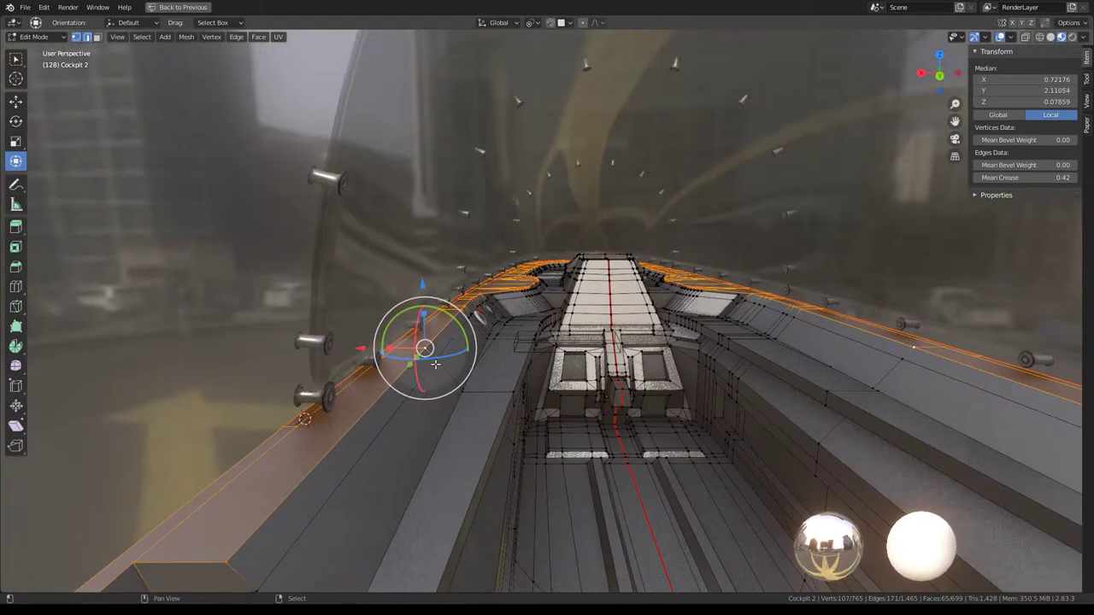
pyautogui.press('g')
pyautogui.press('Escape')
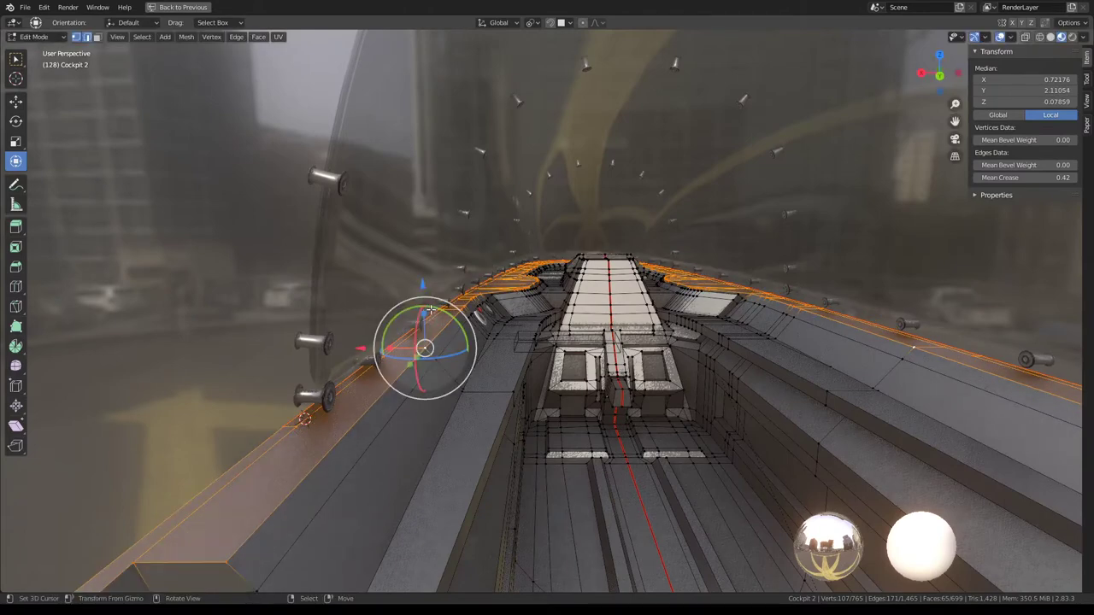
# Step: Flatten the rim edges again on Z and return to Object Mode
pyautogui.press('s')
pyautogui.press('z')
pyautogui.press('Return')
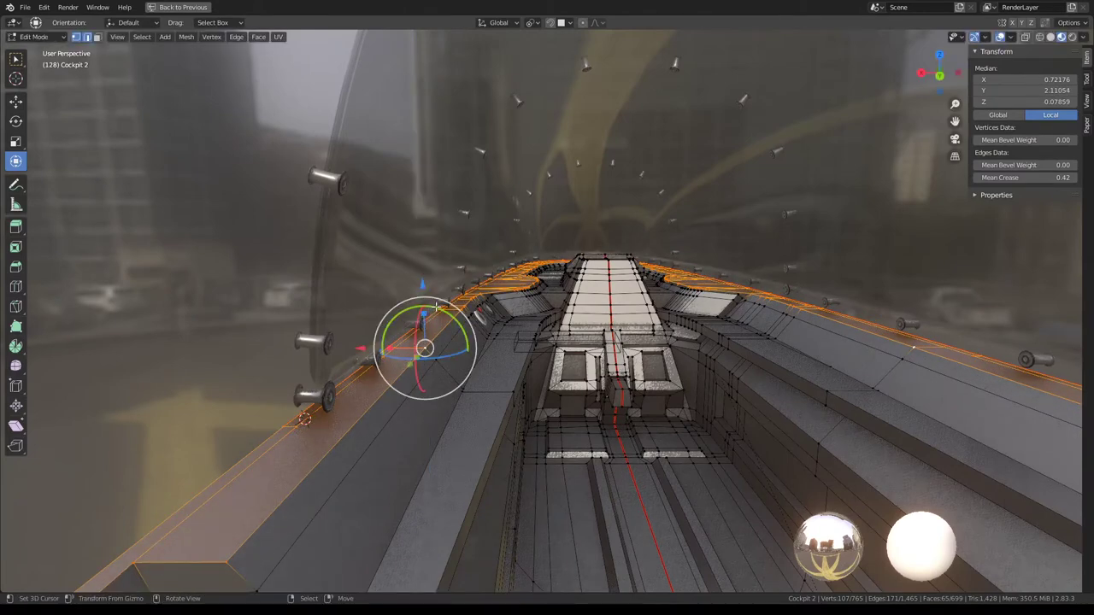
pyautogui.press('s')
pyautogui.press('z')
pyautogui.press('Return')
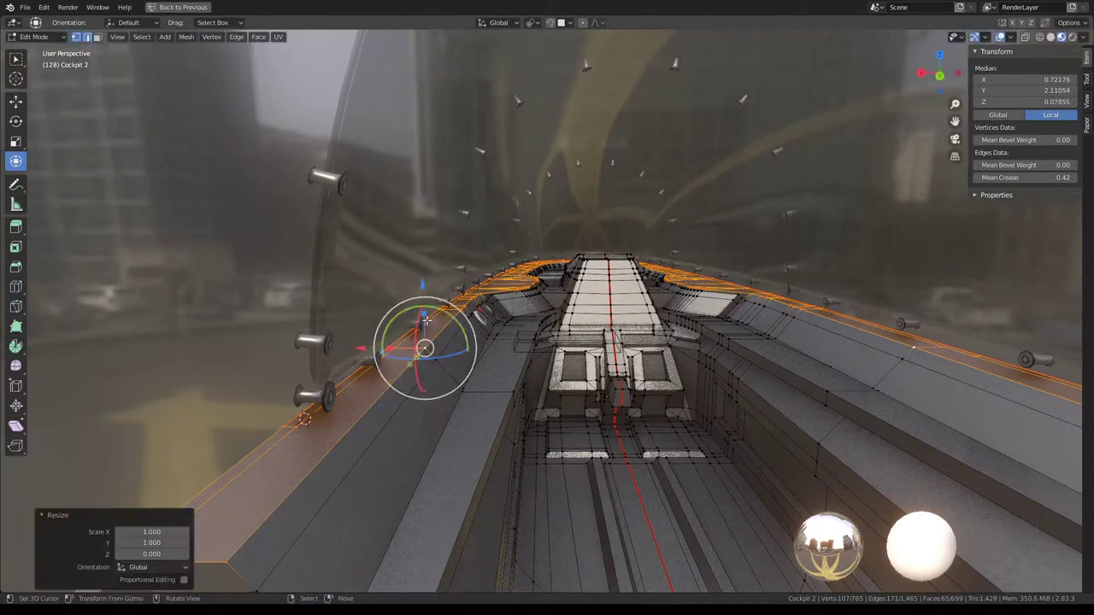
pyautogui.press('Tab')
pyautogui.scroll(-5, 489, 285)
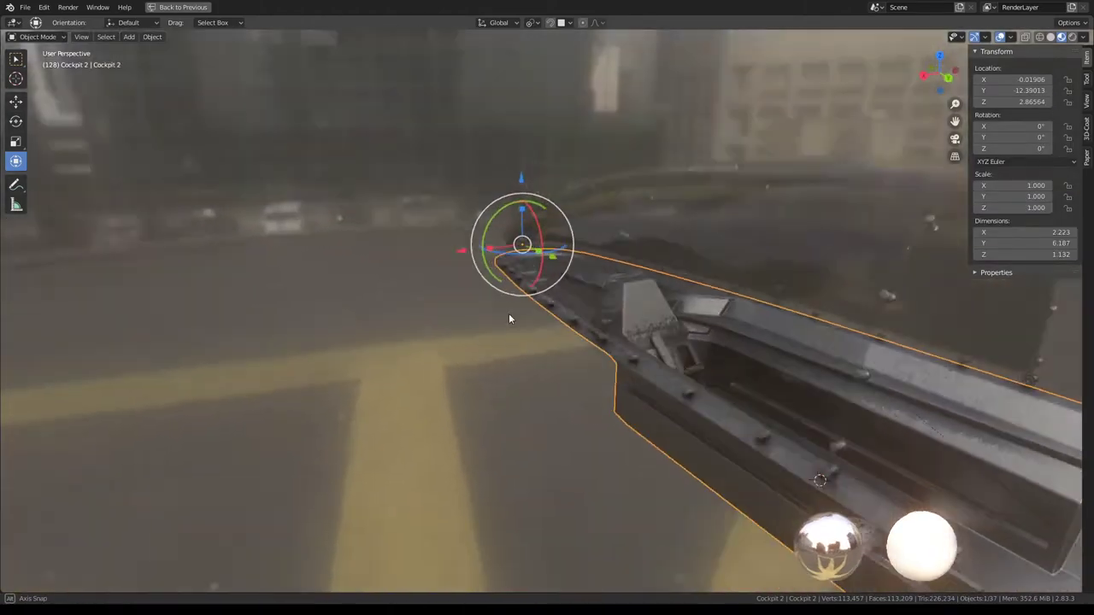
# Step: Unhide the hidden canopy objects with Alt+H and select all objects
pyautogui.moveTo(459, 289)
pyautogui.mouseDown(button='middle')
pyautogui.moveTo(723, 321)
pyautogui.moveTo(691, 300)
pyautogui.moveTo(661, 320)
pyautogui.moveTo(686, 321)
pyautogui.mouseUp(button='middle')
pyautogui.scroll(5, 665, 317)
pyautogui.scroll(2, 686, 318)
pyautogui.hotkey('alt', 'a')
pyautogui.hotkey('alt', 'h')
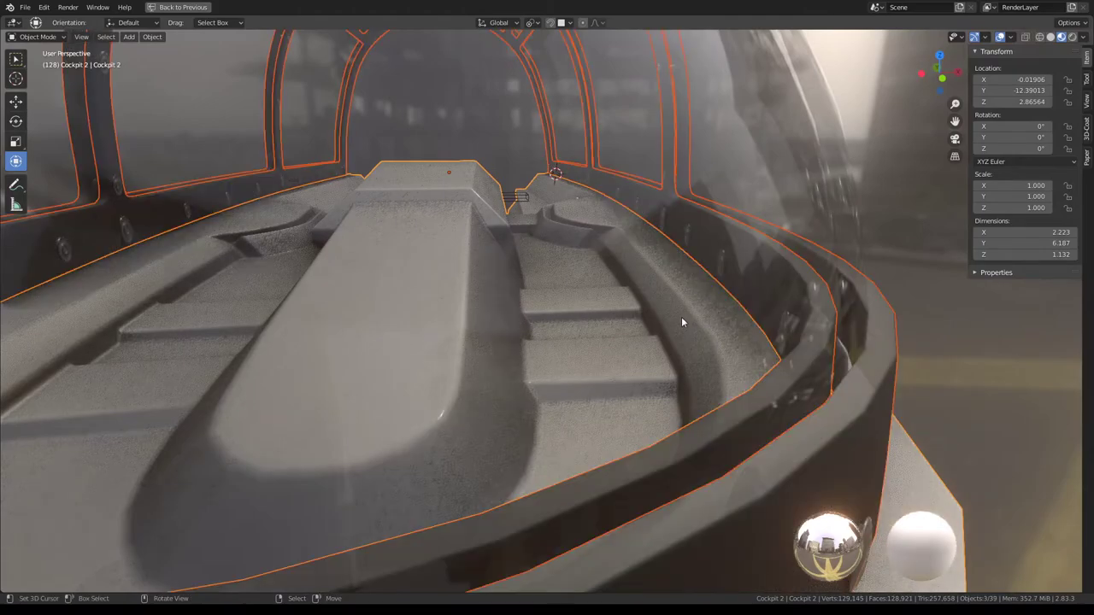
pyautogui.hotkey('alt', 'a')
pyautogui.press('a')
pyautogui.scroll(-5, 696, 286)
pyautogui.moveTo(696, 286); pyautogui.dragTo(663, 274, button='middle')
pyautogui.scroll(4, 662, 274)
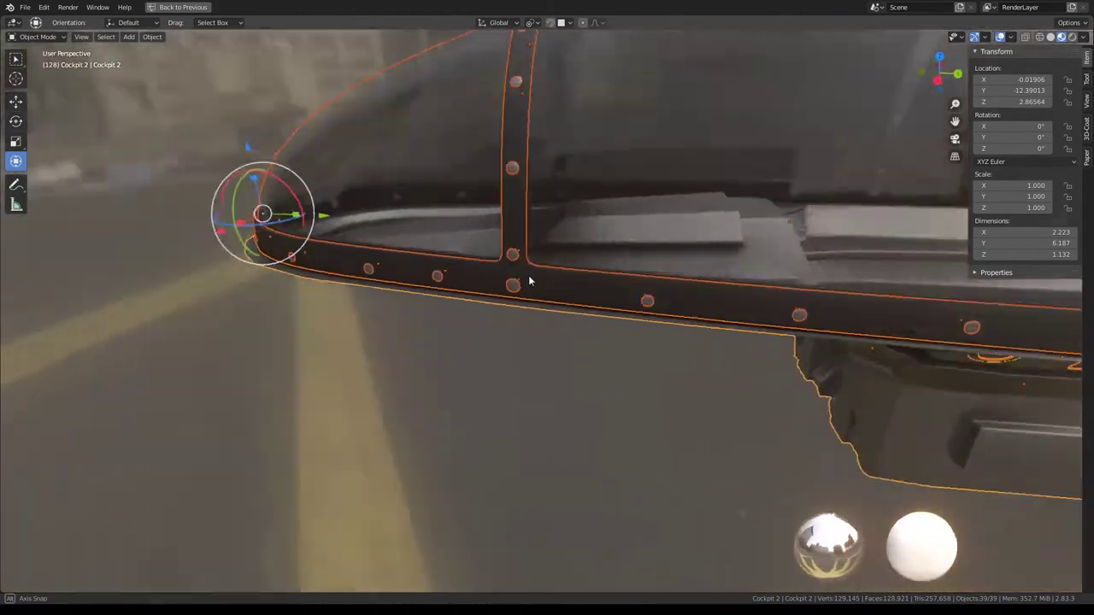
pyautogui.moveTo(530, 285)
pyautogui.mouseDown(button='middle')
pyautogui.moveTo(623, 271)
pyautogui.moveTo(571, 275)
pyautogui.mouseUp(button='middle')
pyautogui.scroll(-3, 623, 272)
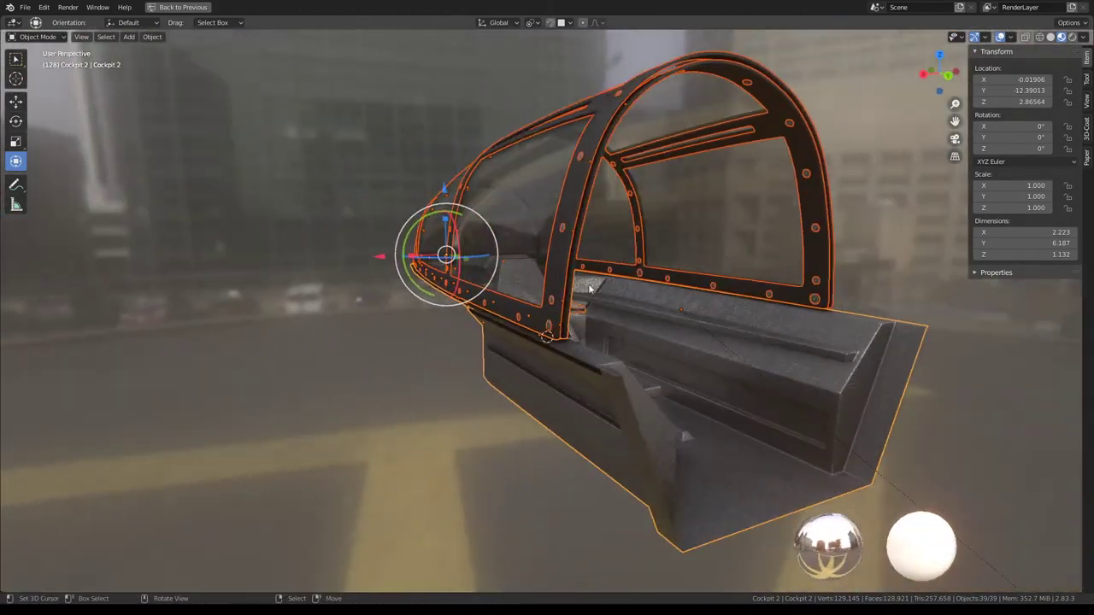
pyautogui.scroll(5, 629, 428)
# Step: Snap the 3D cursor to a vertex on the cockpit base's rim
pyautogui.press('Tab')
pyautogui.moveTo(590, 423); pyautogui.dragTo(543, 403, button='middle')
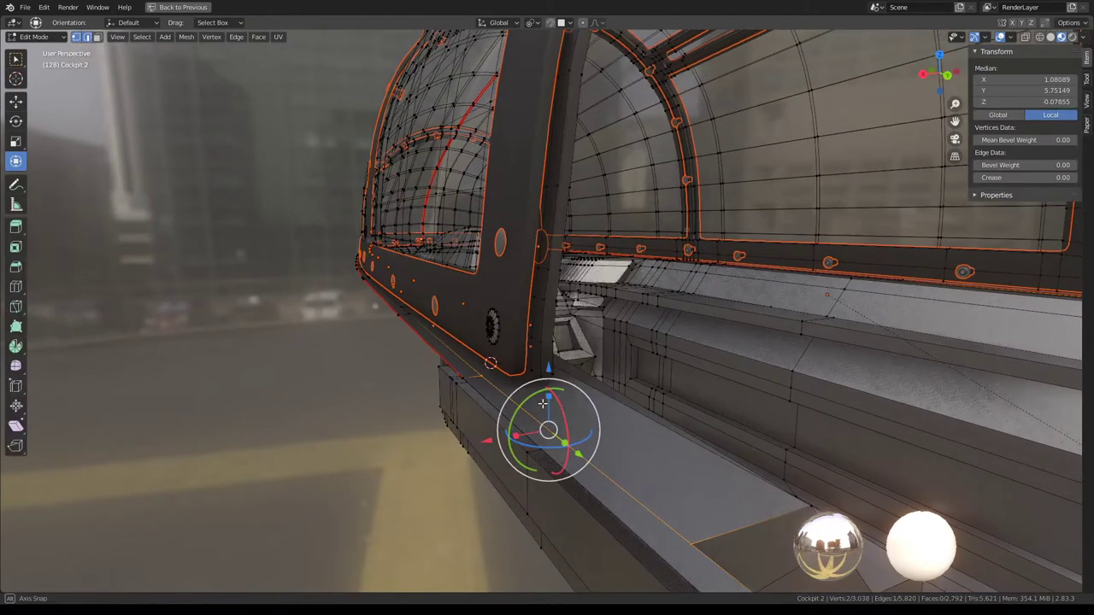
pyautogui.press('Tab')
pyautogui.moveTo(526, 359); pyautogui.dragTo(461, 367, button='middle')
pyautogui.press('Tab')
pyautogui.click(437, 391)
pyautogui.hotkey('shift', 's')
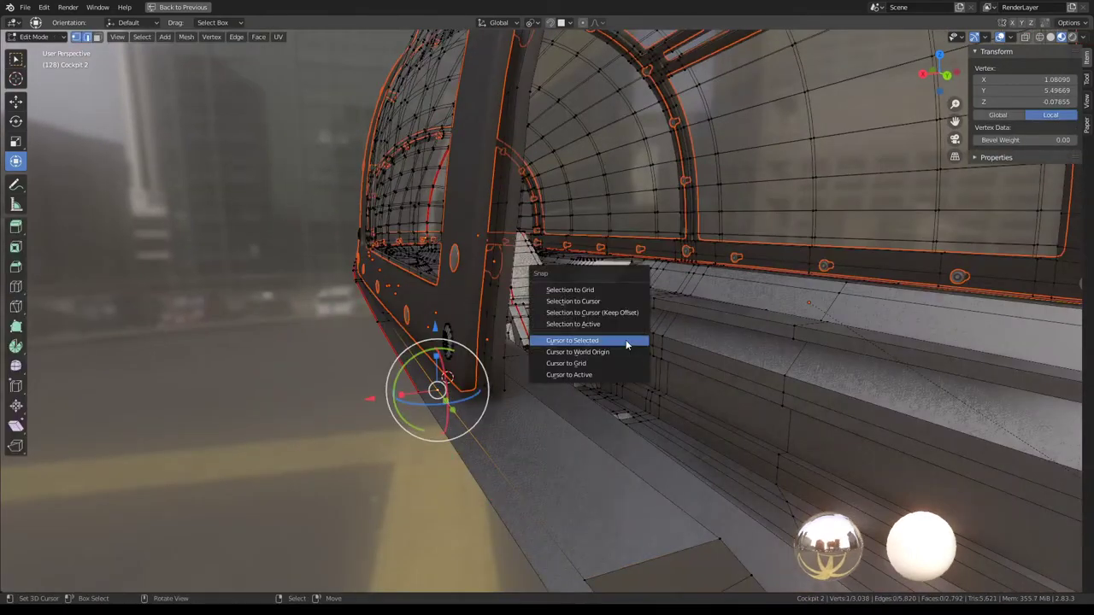
pyautogui.click(626, 340)
# Step: Select Glass_High.004's bottom edge in Edit Mode and set the pivot to 3D Cursor
pyautogui.press('Tab')
pyautogui.moveTo(521, 388)
pyautogui.mouseDown(button='middle')
pyautogui.moveTo(442, 386)
pyautogui.moveTo(472, 356)
pyautogui.moveTo(516, 34)
pyautogui.mouseUp(button='middle')
pyautogui.click(442, 386)
pyautogui.press('Tab')
pyautogui.click(439, 366)
pyautogui.press('KP_Decimal')
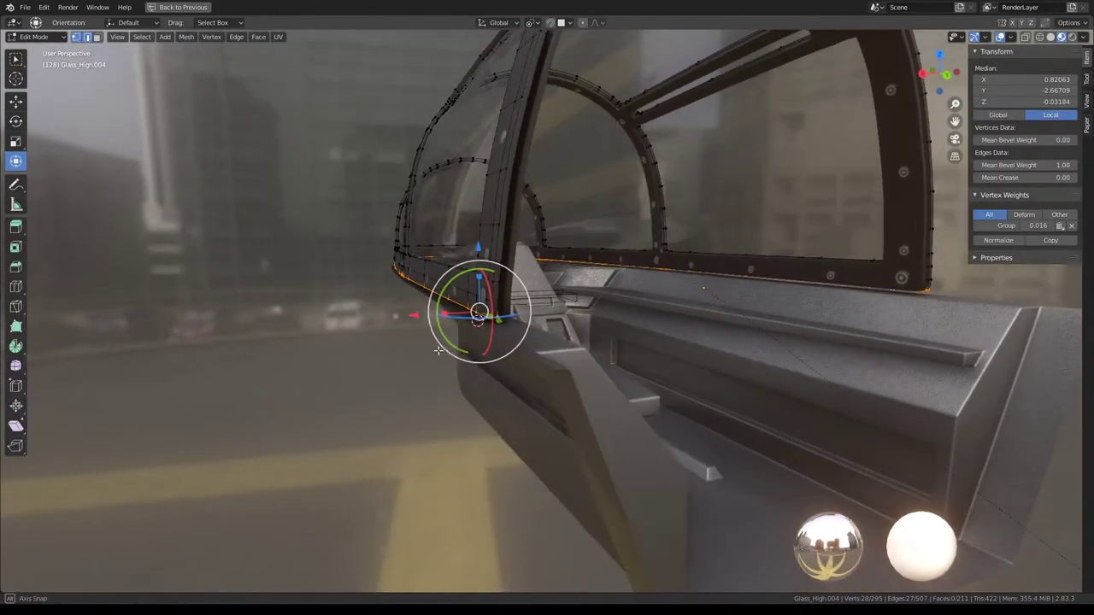
pyautogui.click(533, 25)
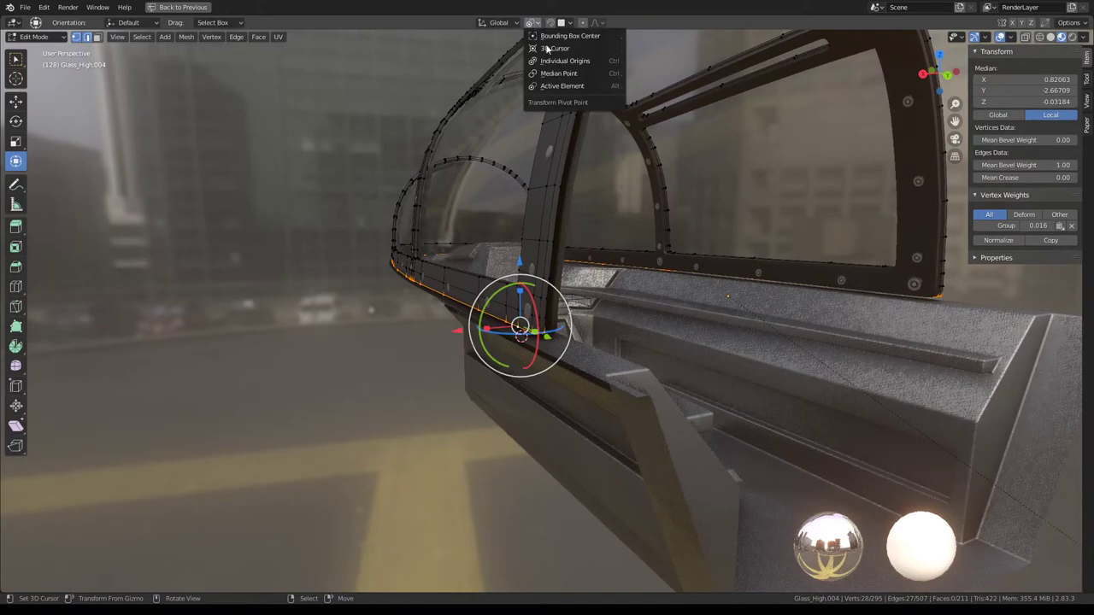
pyautogui.click(556, 49)
# Step: Scale the glass bottom edge to zero on Z, then return to Object Mode
pyautogui.moveTo(519, 333); pyautogui.dragTo(497, 357, button='middle')
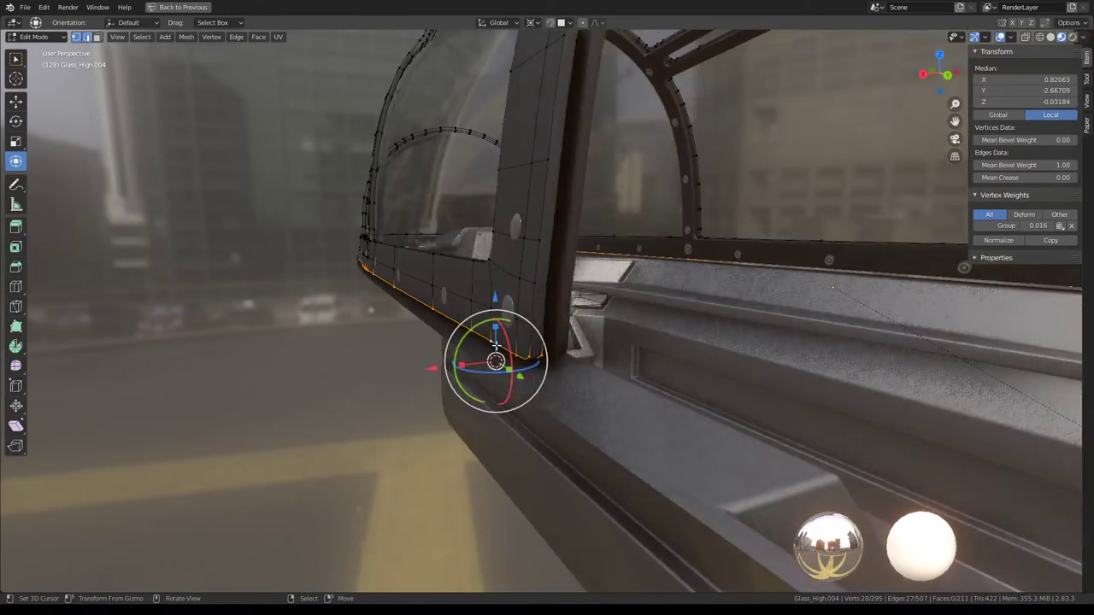
pyautogui.press('s')
pyautogui.press('z')
pyautogui.write('0')
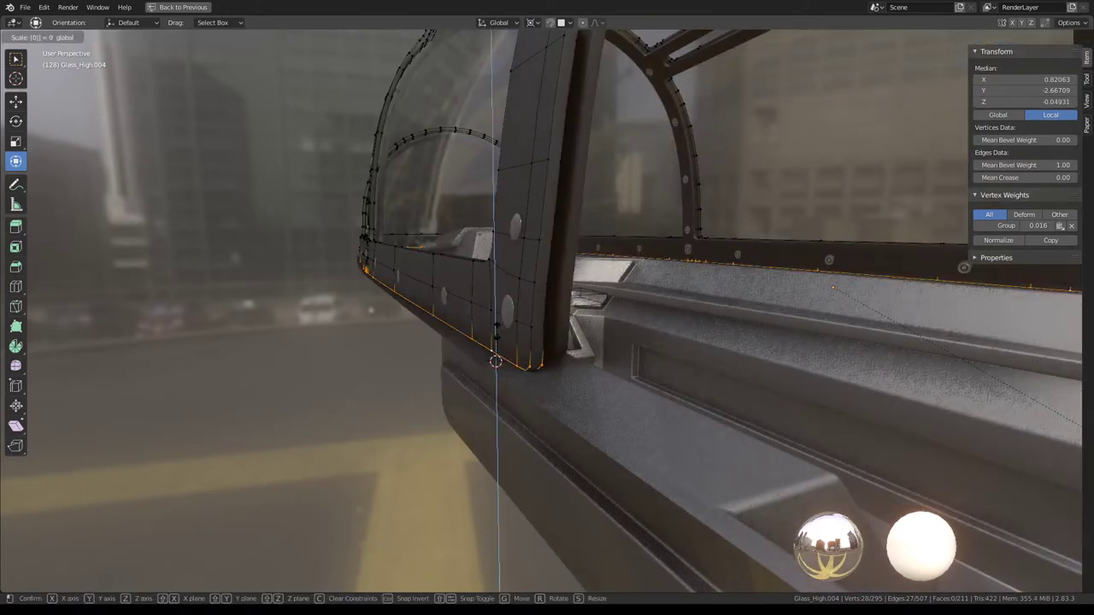
pyautogui.press('Return')
pyautogui.moveTo(496, 361); pyautogui.dragTo(547, 325, button='middle')
pyautogui.scroll(4, 602, 300)
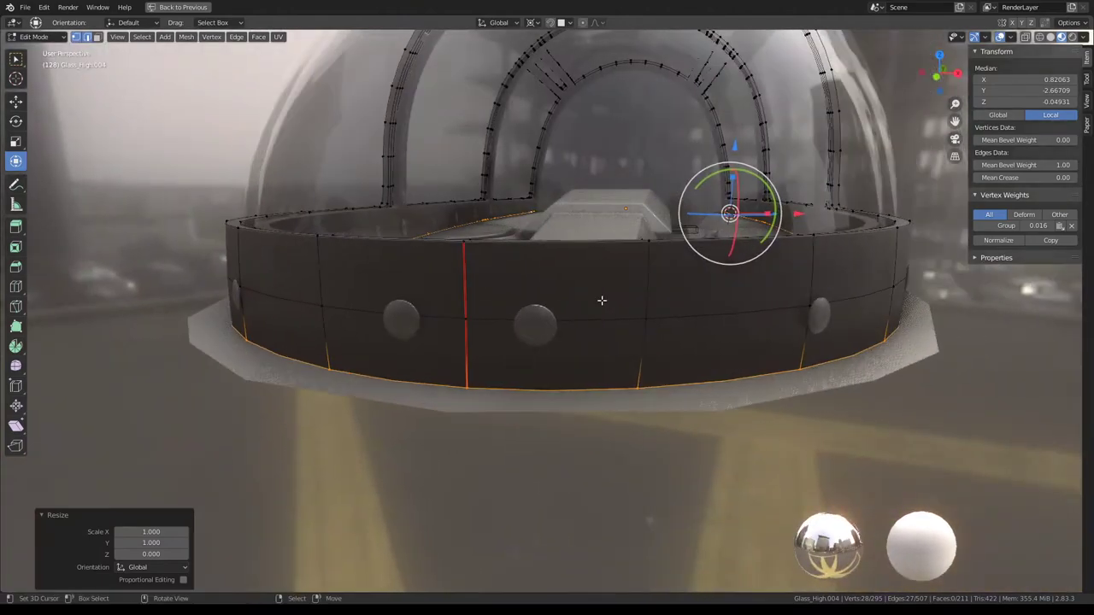
pyautogui.press('Tab')
# Step: Put Cockpit 2 into Edit Mode and select a vertex on its bottom rim
pyautogui.moveTo(783, 293)
pyautogui.mouseDown(button='middle')
pyautogui.moveTo(573, 303)
pyautogui.moveTo(771, 311)
pyautogui.moveTo(679, 328)
pyautogui.moveTo(714, 325)
pyautogui.moveTo(682, 313)
pyautogui.moveTo(650, 321)
pyautogui.mouseUp(button='middle')
pyautogui.scroll(-3, 579, 301)
pyautogui.scroll(2, 684, 318)
pyautogui.press('Tab')
pyautogui.press('Tab')
pyautogui.click(443, 420)
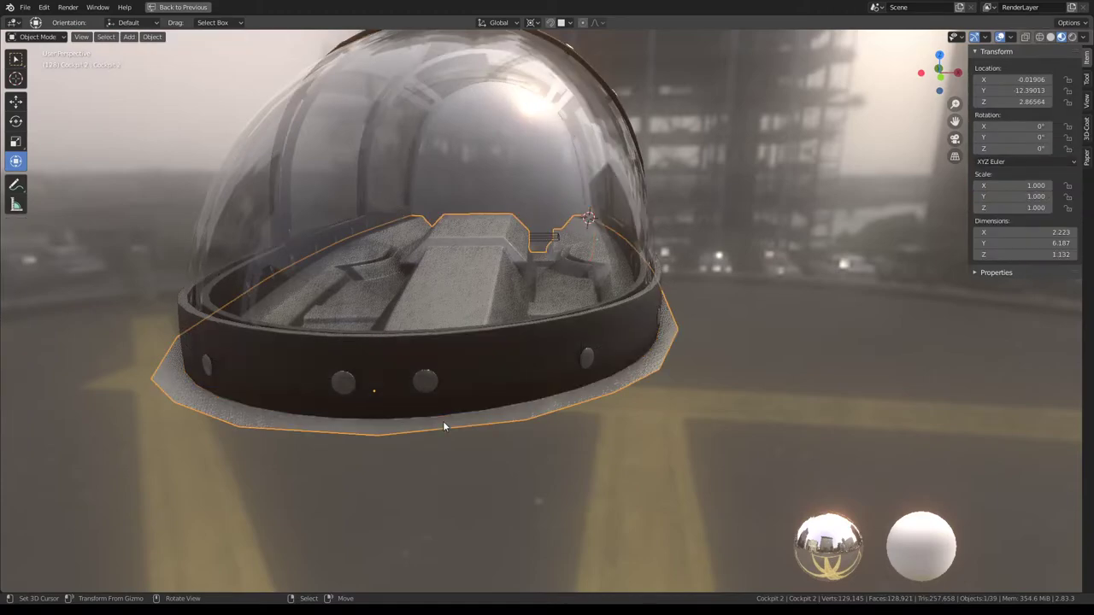
pyautogui.press('Tab')
pyautogui.click(382, 431)
pyautogui.moveTo(382, 431)
pyautogui.mouseDown(button='middle')
pyautogui.moveTo(647, 253)
pyautogui.moveTo(594, 290)
pyautogui.mouseUp(button='middle')
pyautogui.scroll(3, 646, 253)
pyautogui.press('Tab')
# Step: Hide the glass canopy and reopen Cockpit 2 in Edit Mode
pyautogui.click(561, 316)
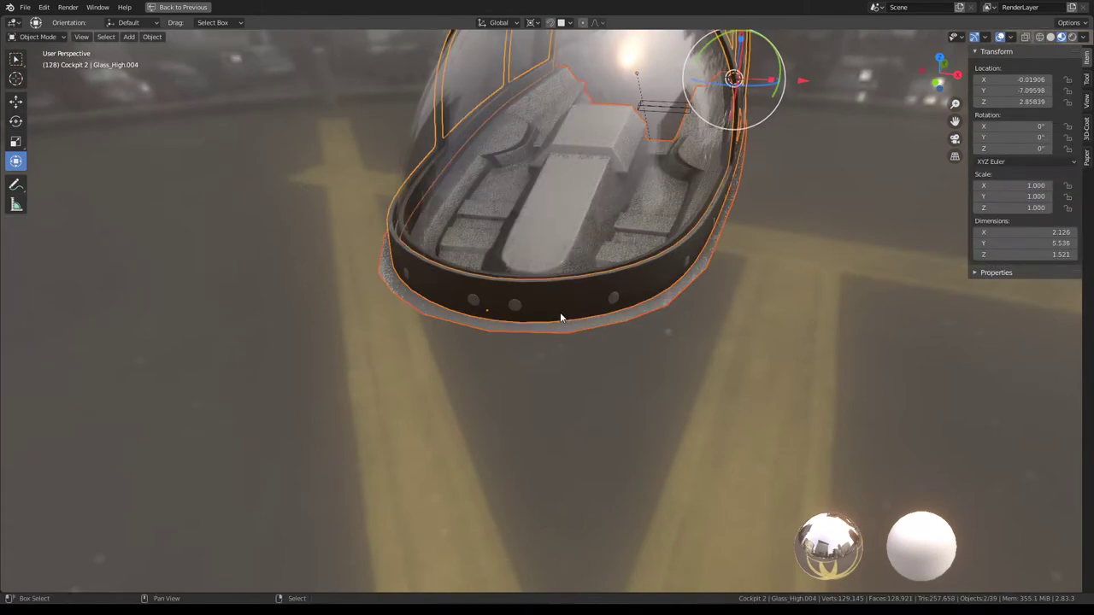
pyautogui.press('h')
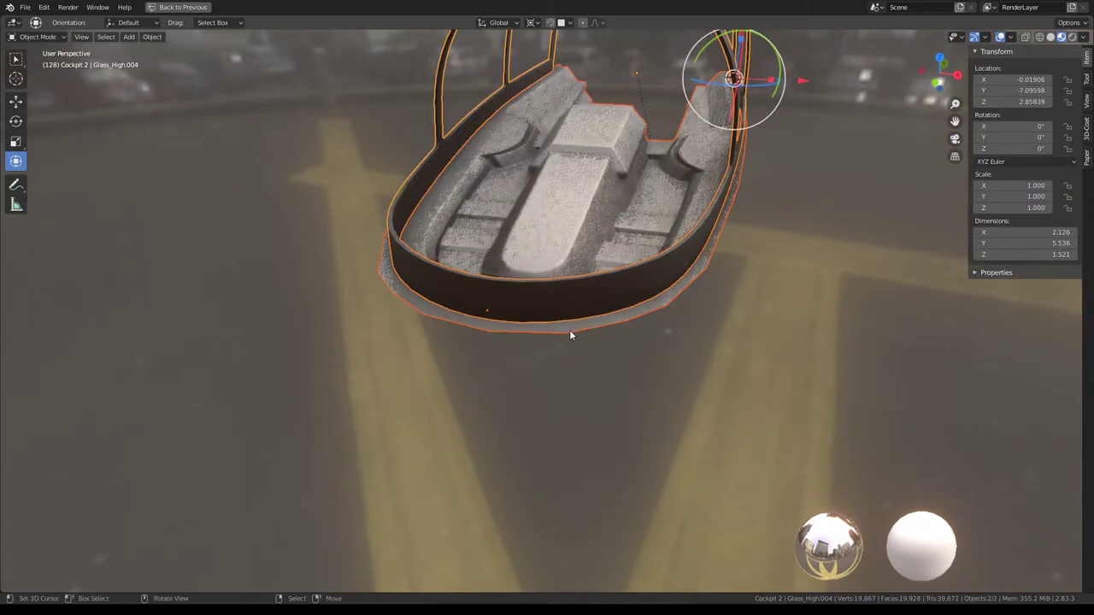
pyautogui.click(569, 330)
pyautogui.press('Tab')
# Step: Zoom to the front rim and select two vertices there
pyautogui.click(556, 336)
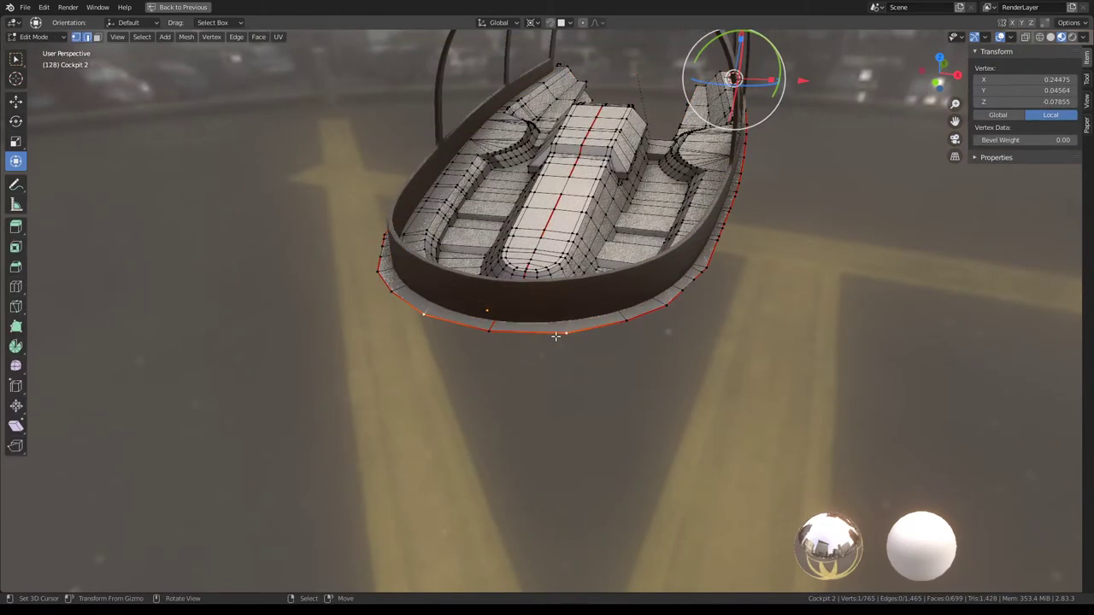
pyautogui.press('KP_Decimal')
pyautogui.scroll(-1, 552, 334)
pyautogui.scroll(-3, 553, 334)
pyautogui.moveTo(535, 259)
pyautogui.mouseDown(button='middle')
pyautogui.moveTo(628, 333)
pyautogui.moveTo(709, 330)
pyautogui.mouseUp(button='middle')
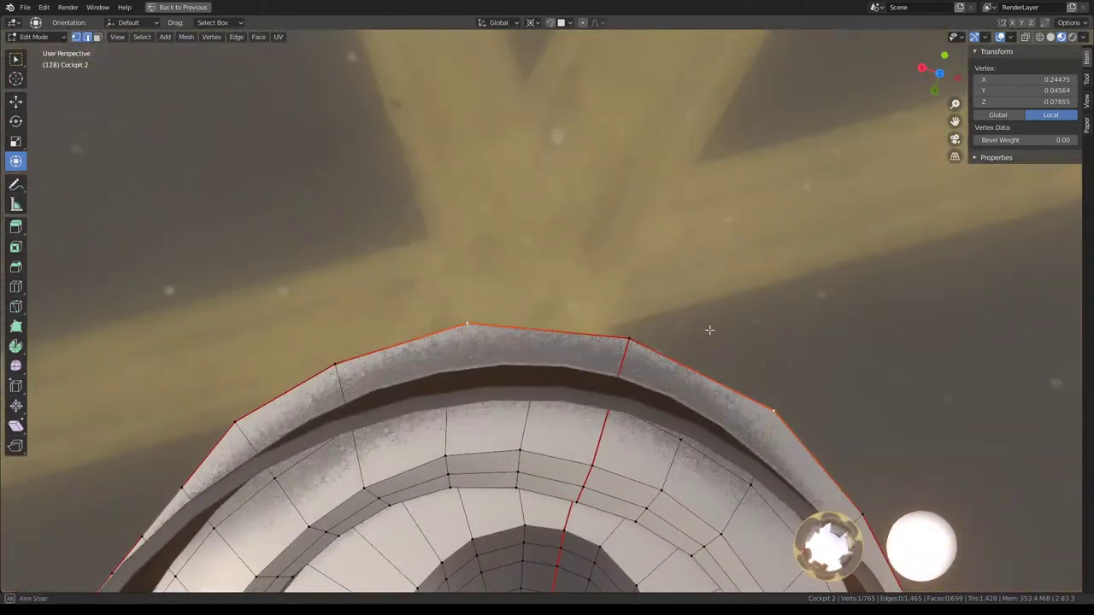
pyautogui.keyDown('shift'); pyautogui.click(645, 320); pyautogui.keyUp('shift')
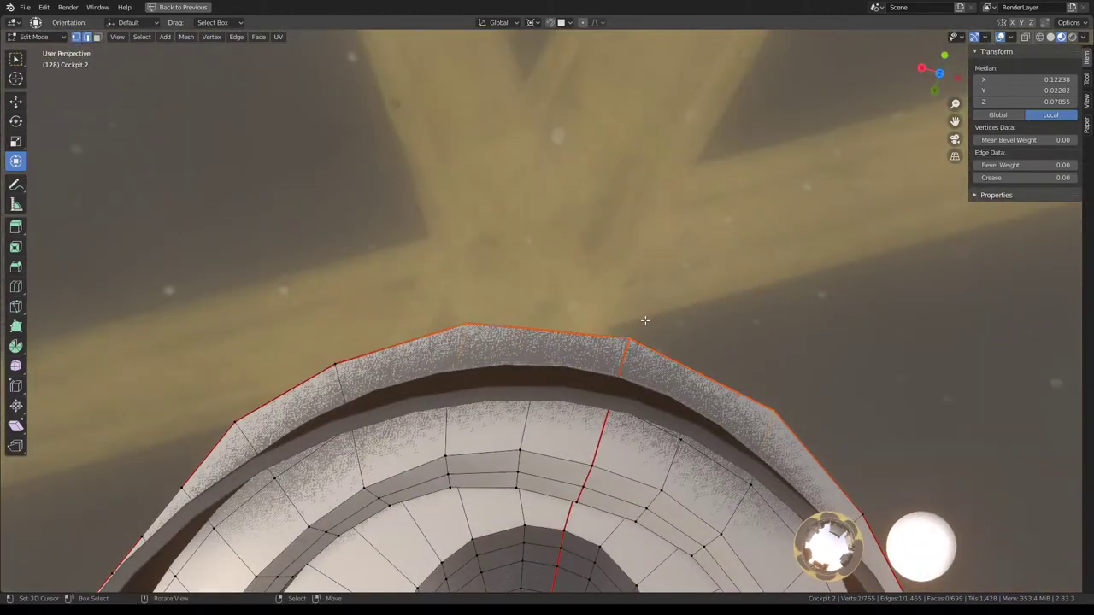
pyautogui.moveTo(645, 320); pyautogui.dragTo(479, 325, button='middle')
# Step: Subdivide the front rim edge to add a middle vertex, then cut a new edge across the rim
pyautogui.keyDown('shift'); pyautogui.click(467, 321); pyautogui.keyUp('shift')
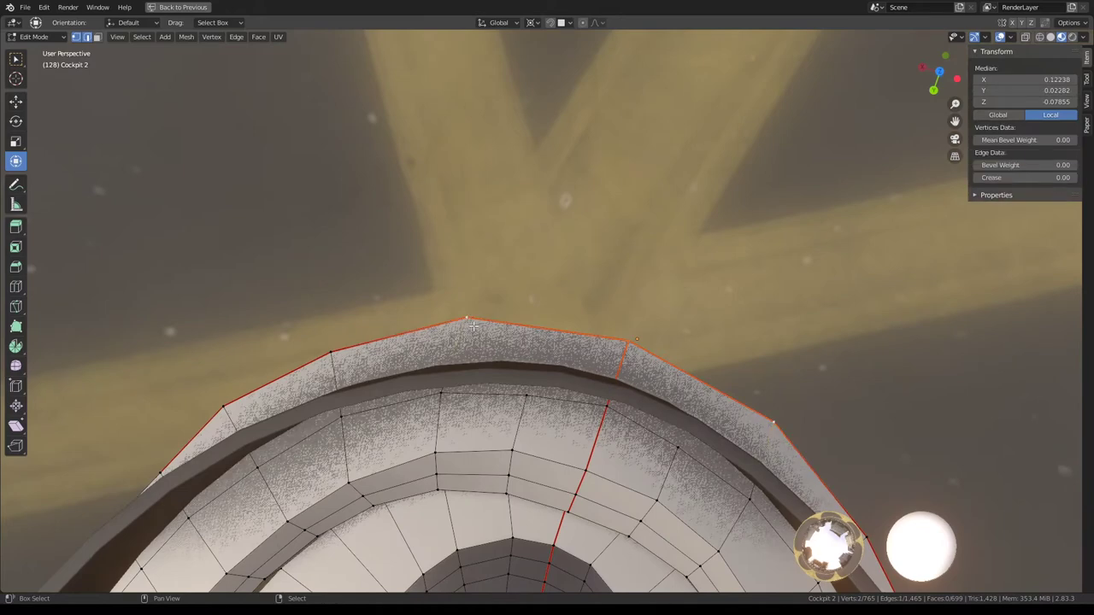
pyautogui.press('q')
pyautogui.click(631, 298)
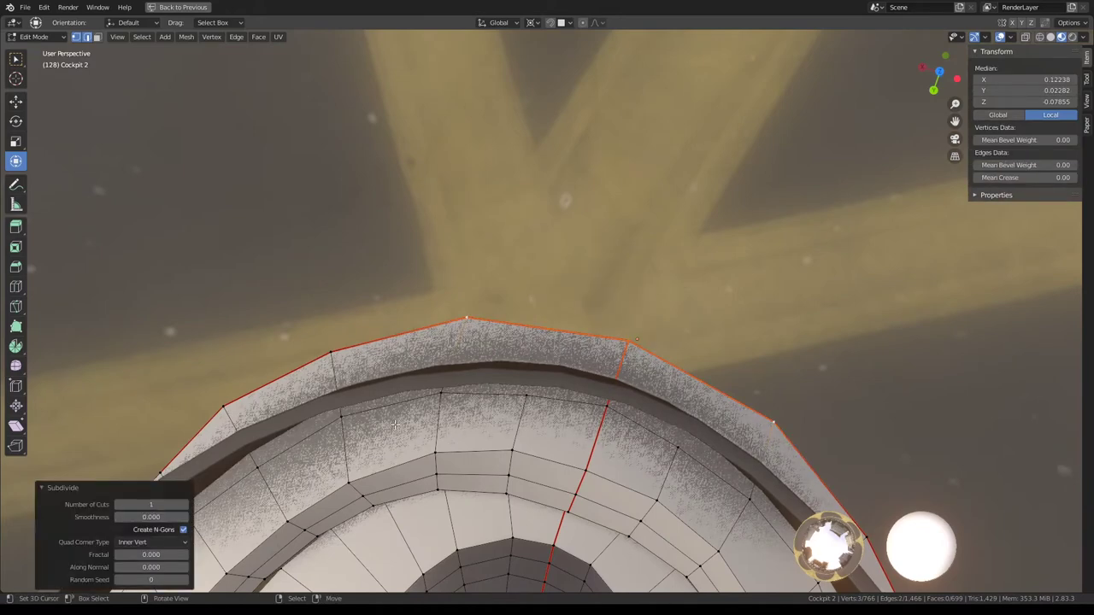
pyautogui.moveTo(395, 425)
pyautogui.mouseDown(button='middle')
pyautogui.moveTo(513, 361)
pyautogui.moveTo(564, 319)
pyautogui.mouseUp(button='middle')
pyautogui.click(503, 334)
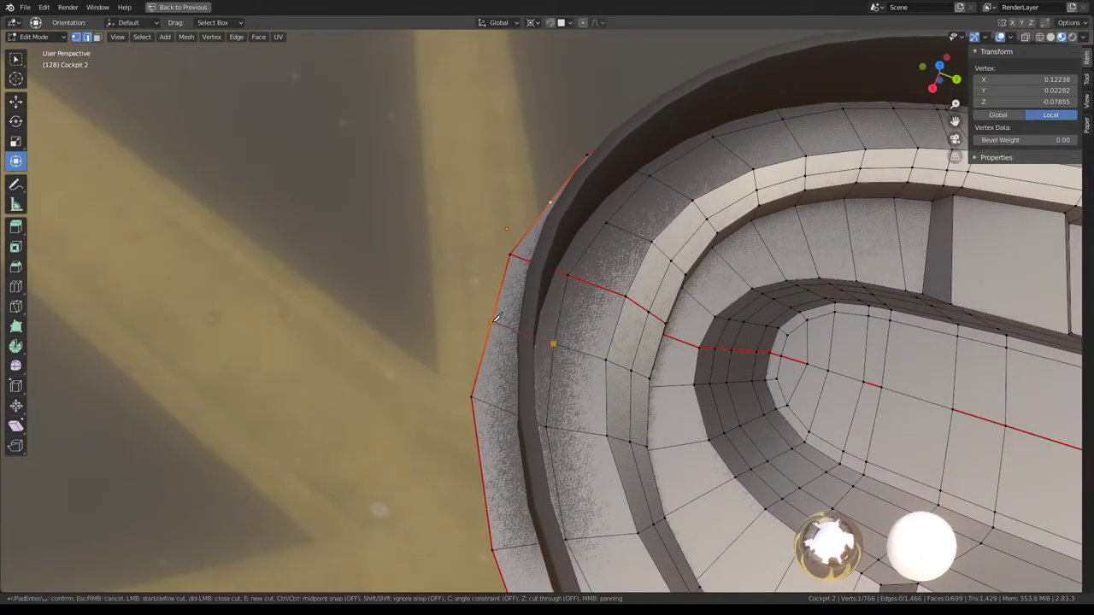
pyautogui.press('Return')
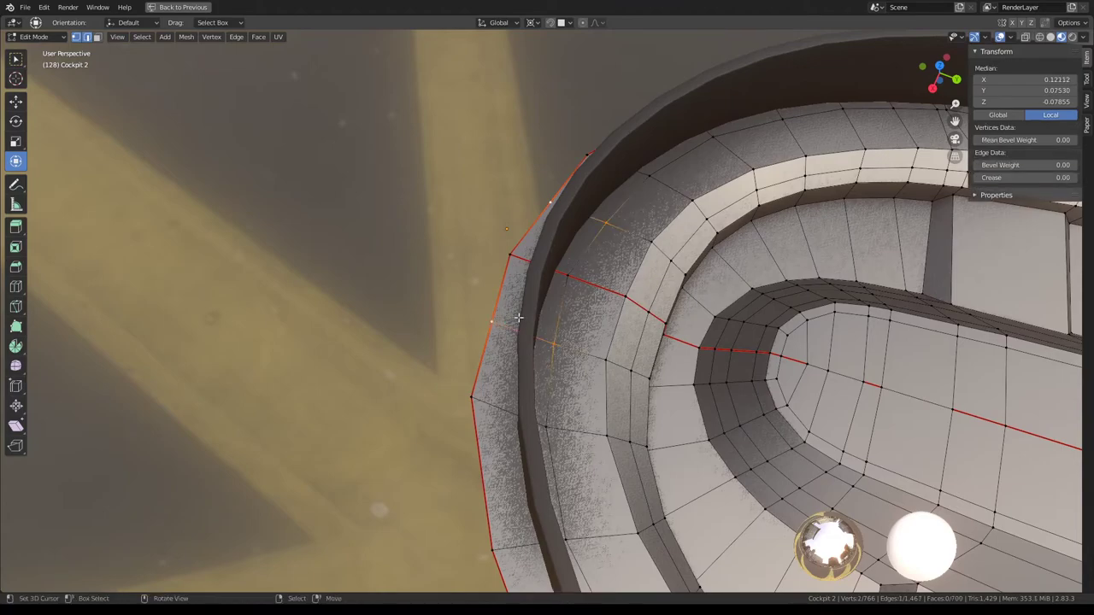
# Step: Slide three rim vertices along their edges into place
pyautogui.moveTo(518, 318)
pyautogui.mouseDown(button='middle')
pyautogui.moveTo(555, 312)
pyautogui.moveTo(590, 376)
pyautogui.mouseUp(button='middle')
pyautogui.scroll(2, 618, 418)
pyautogui.click(574, 387)
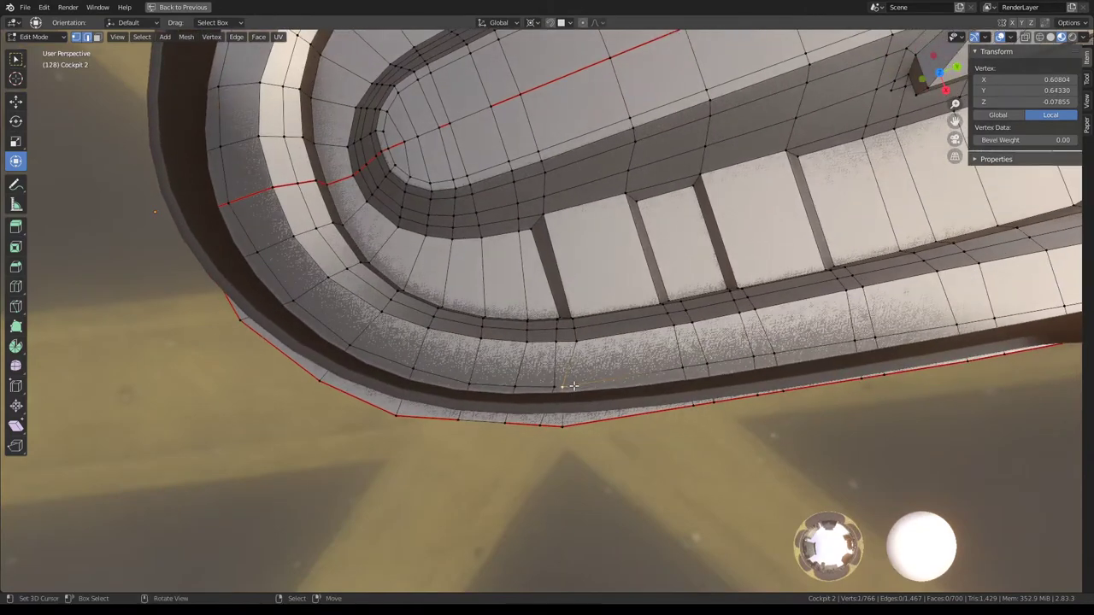
pyautogui.hotkey('shift', 'v')
pyautogui.click(621, 373)
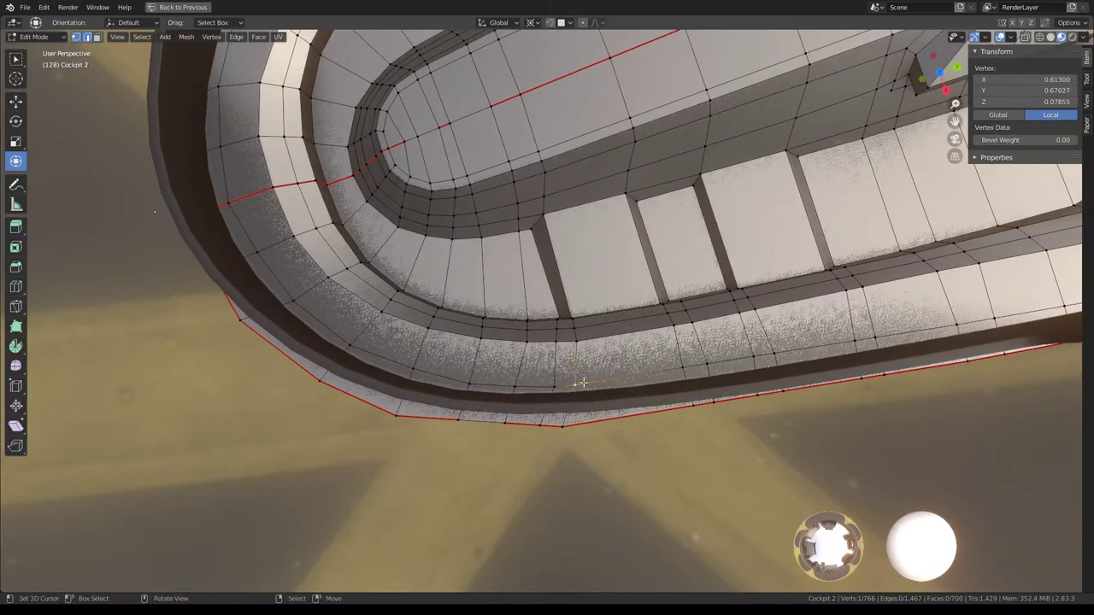
pyautogui.press('g')
pyautogui.press('g')
pyautogui.click(633, 386)
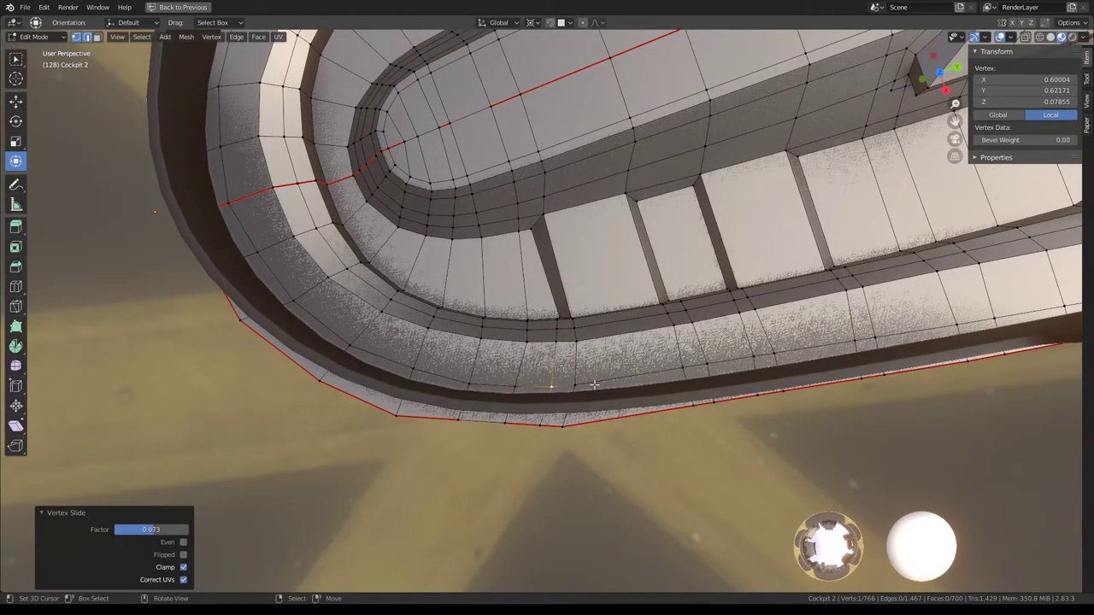
pyautogui.press('g')
pyautogui.press('g')
pyautogui.click(735, 367)
# Step: Nudge a rim vertex by 0.00165 in X and 0.00462 in Y
pyautogui.moveTo(735, 368); pyautogui.dragTo(680, 374, button='middle')
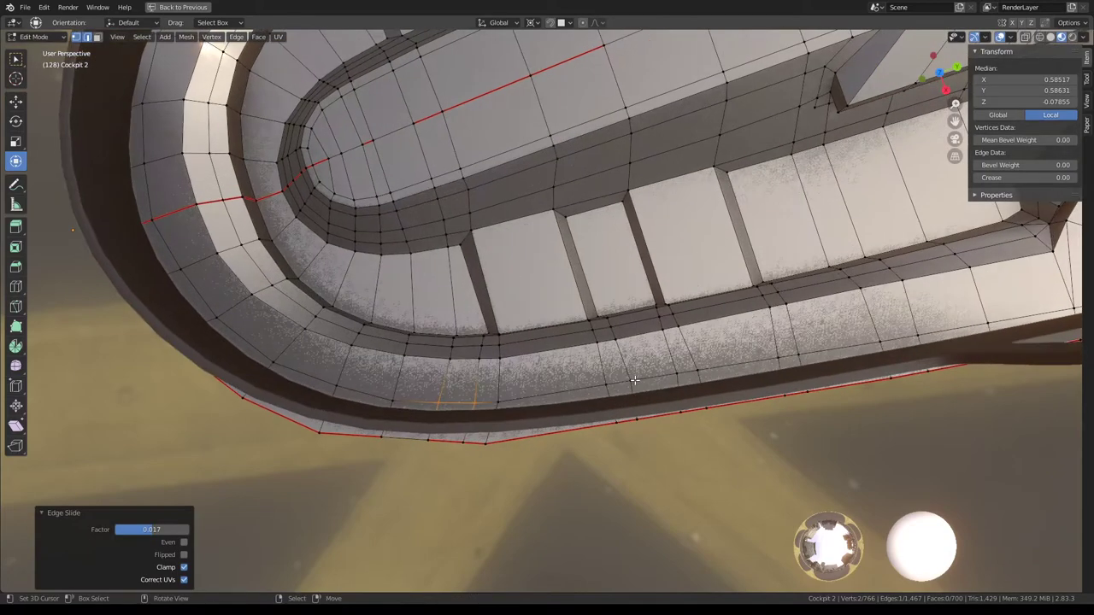
pyautogui.click(679, 373)
pyautogui.press('g')
pyautogui.click(677, 373)
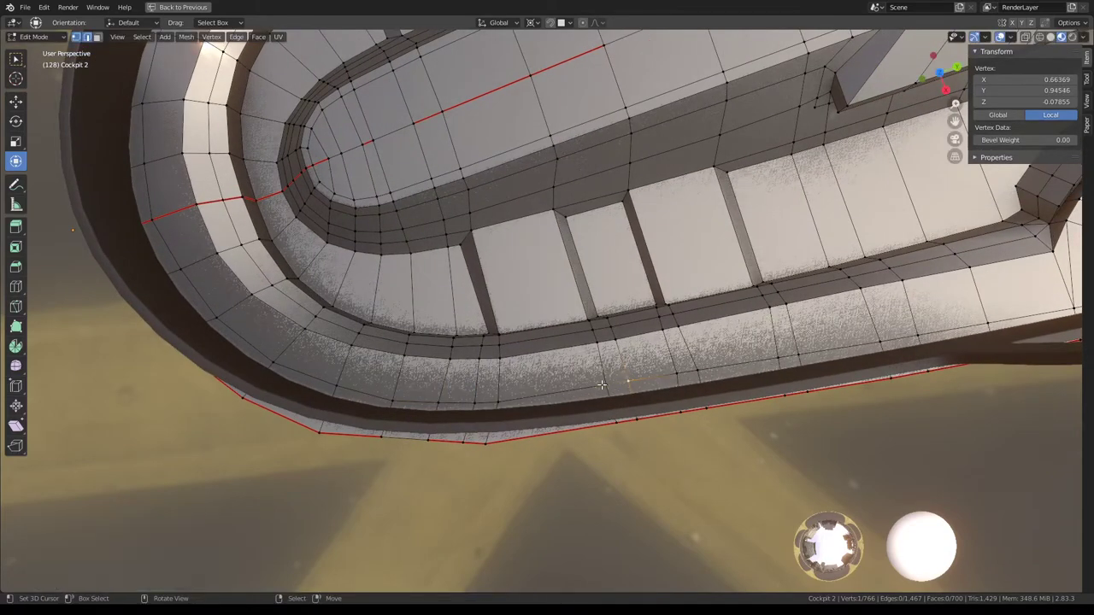
pyautogui.press('g')
pyautogui.click(650, 377)
pyautogui.moveTo(650, 377)
pyautogui.mouseDown(button='middle')
pyautogui.moveTo(454, 329)
pyautogui.moveTo(714, 339)
pyautogui.moveTo(611, 518)
pyautogui.moveTo(653, 378)
pyautogui.moveTo(648, 308)
pyautogui.mouseUp(button='middle')
pyautogui.scroll(-4, 454, 328)
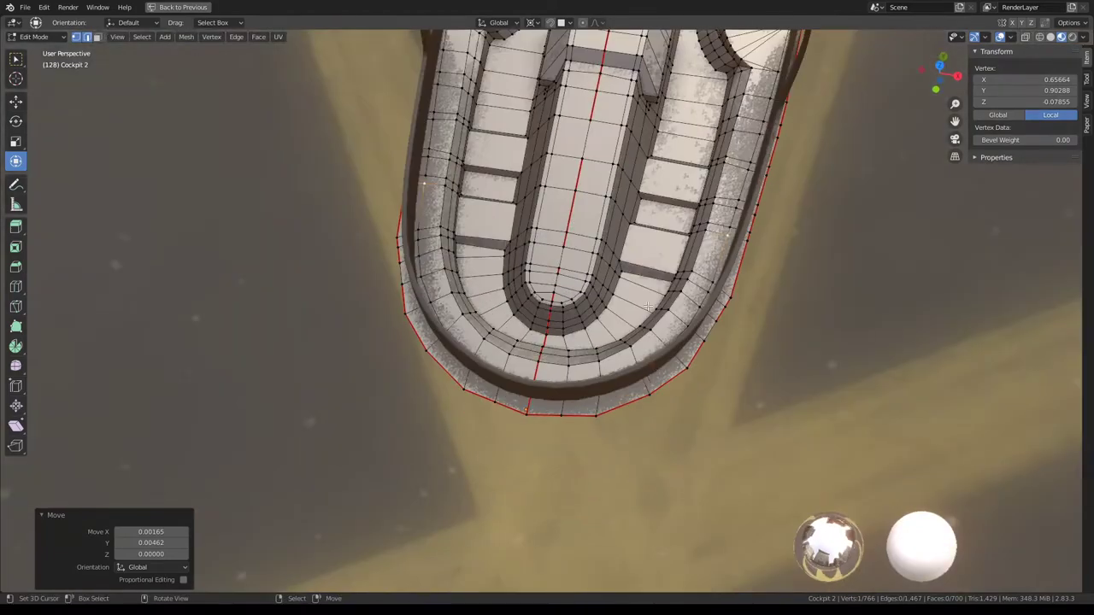
# Step: In top view, move the front centre rim vertex onto X/Y 0
pyautogui.keyDown('shift'); pyautogui.click(573, 414); pyautogui.keyUp('shift')
pyautogui.press('KP_7')
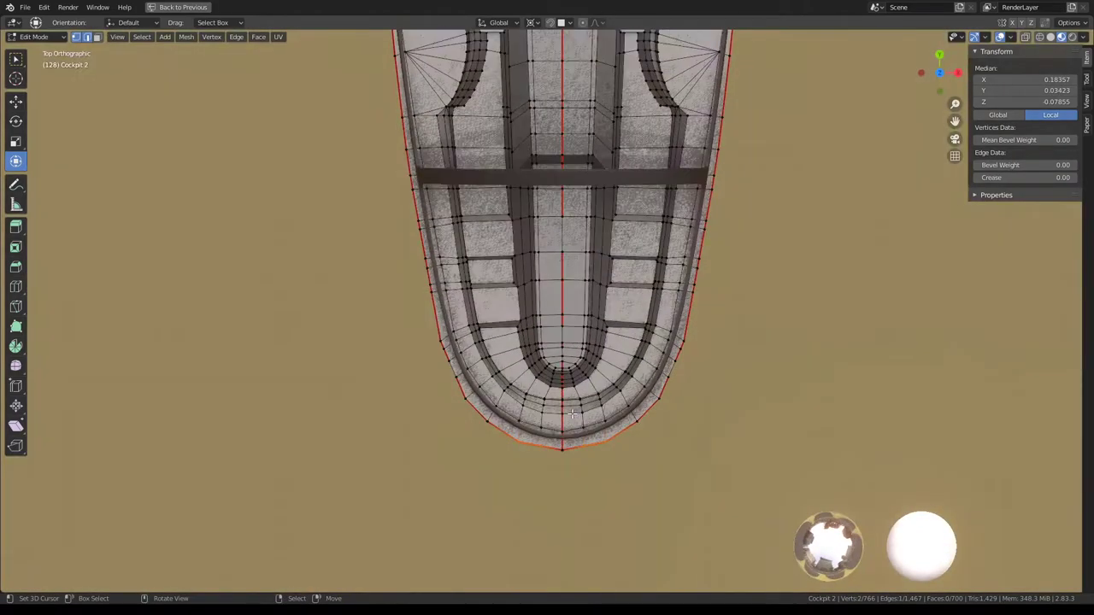
pyautogui.scroll(1, 575, 402)
pyautogui.scroll(2, 577, 385)
pyautogui.scroll(3, 579, 362)
pyautogui.keyDown('shift'); pyautogui.moveTo(579, 363); pyautogui.dragTo(541, 296, button='middle'); pyautogui.keyUp('shift')
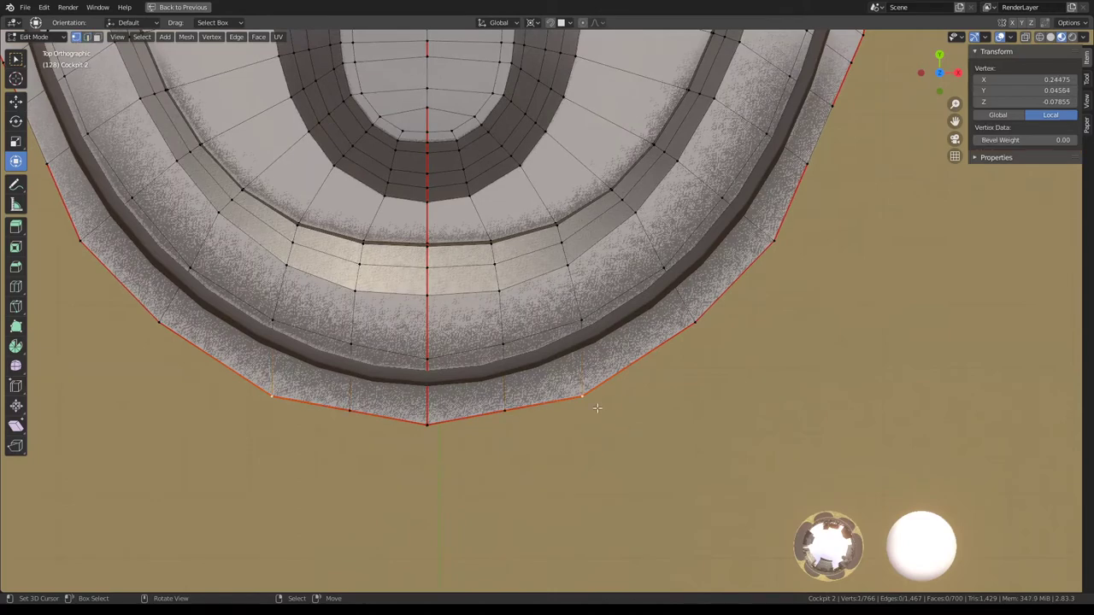
pyautogui.press('g')
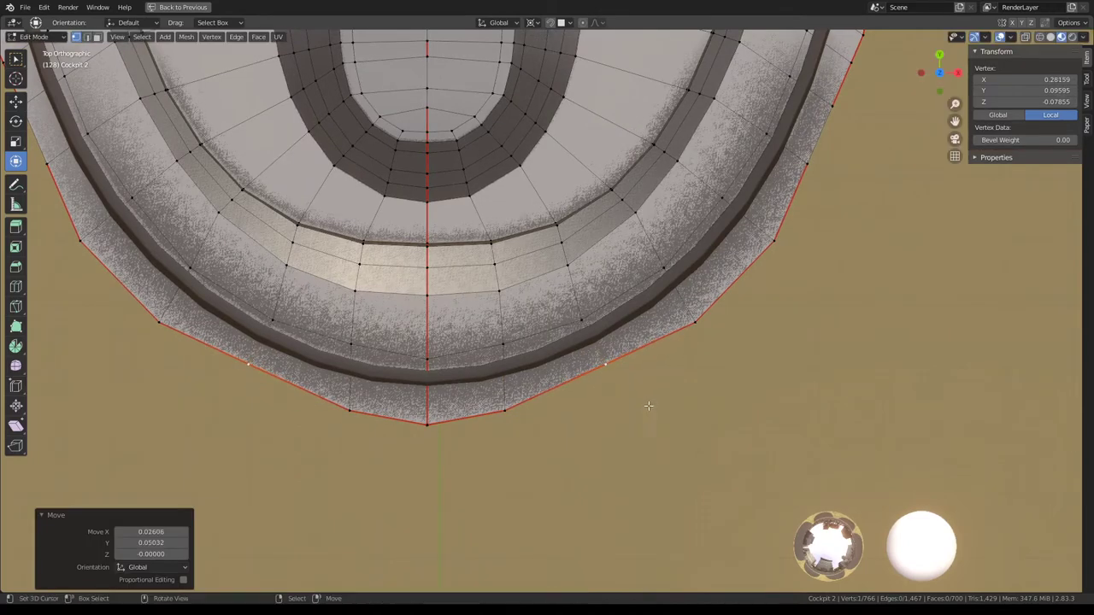
pyautogui.press('g')
pyautogui.keyDown('ctrl'); pyautogui.click(437, 433); pyautogui.keyUp('ctrl')
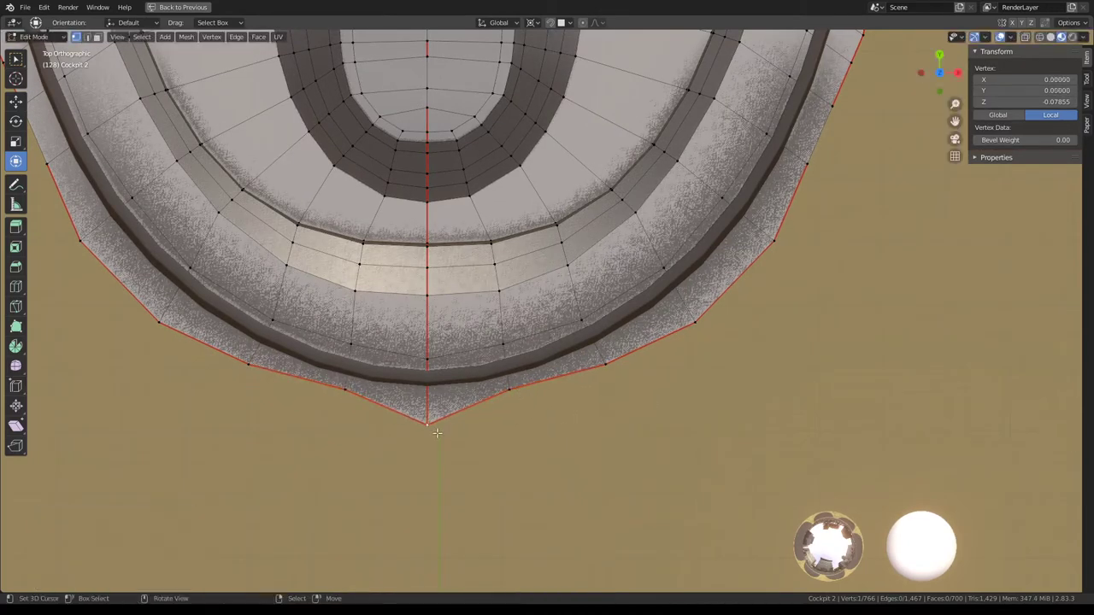
# Step: Move the rim vertices beside the nose to smooth the curve
pyautogui.click(437, 404)
pyautogui.keyDown('shift'); pyautogui.moveTo(614, 367); pyautogui.dragTo(557, 400, button='middle'); pyautogui.keyUp('shift')
pyautogui.click(550, 399)
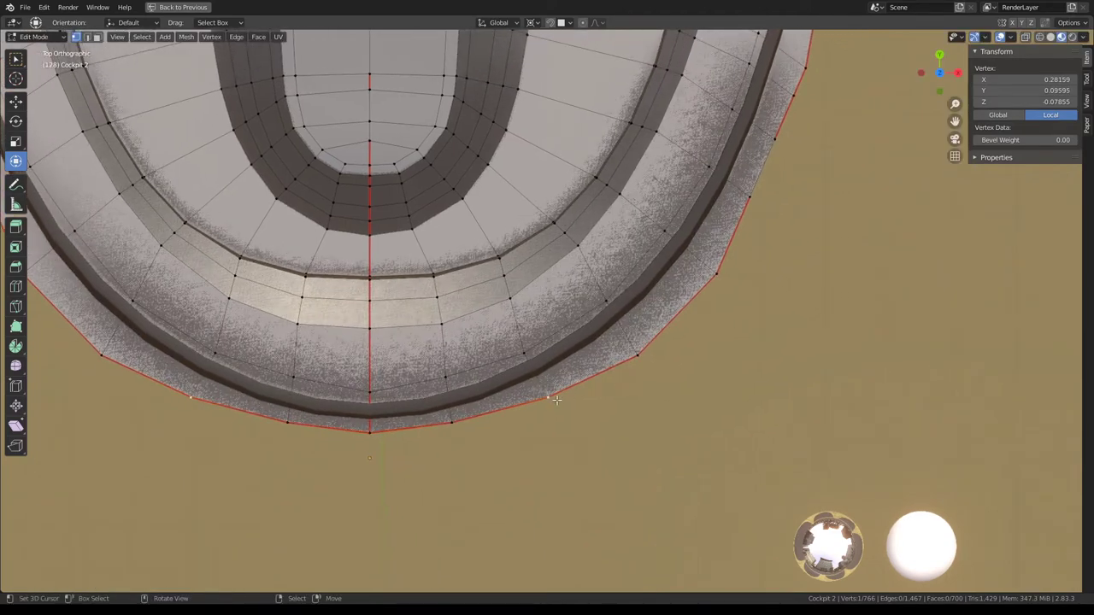
pyautogui.click(552, 398)
pyautogui.click(622, 361)
pyautogui.press('g')
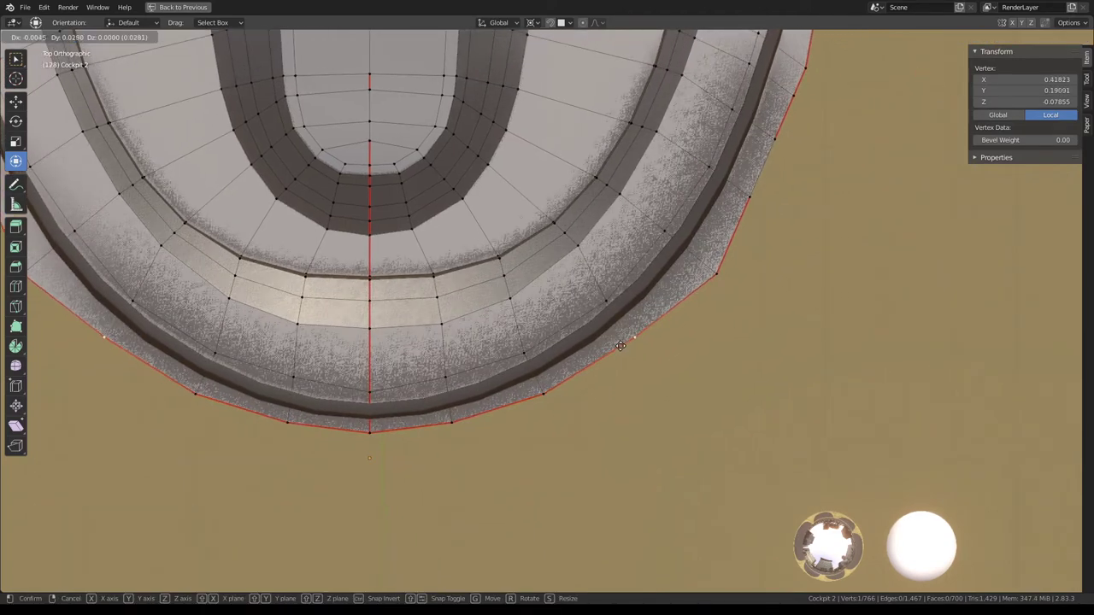
pyautogui.click(620, 346)
pyautogui.keyDown('shift'); pyautogui.moveTo(621, 346); pyautogui.dragTo(568, 381, button='middle'); pyautogui.keyUp('shift')
pyautogui.click(659, 305)
pyautogui.press('g')
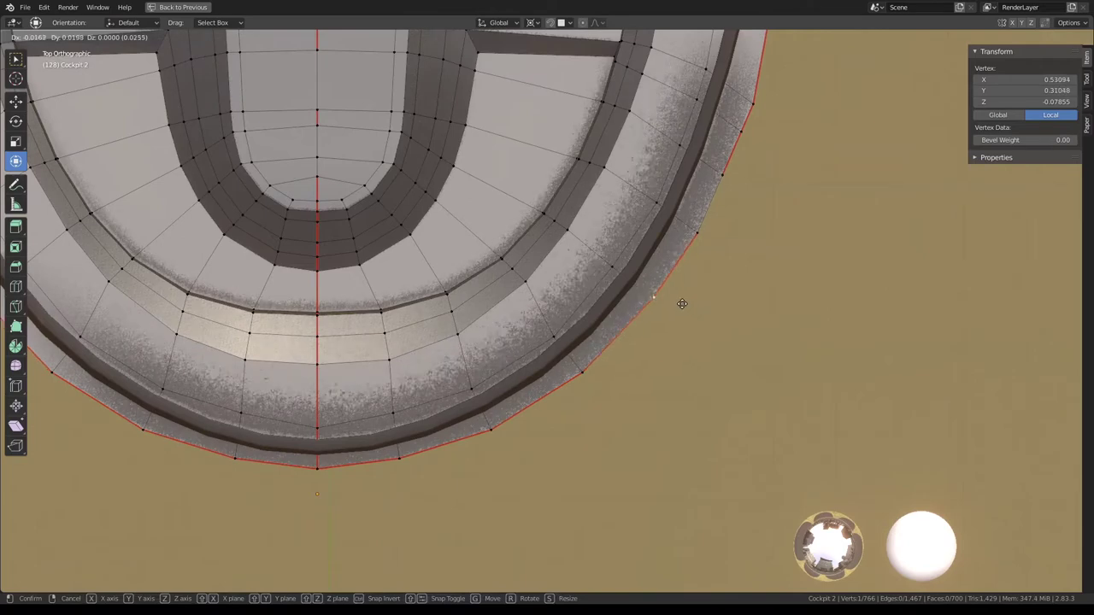
pyautogui.click(682, 303)
pyautogui.keyDown('shift'); pyautogui.moveTo(682, 303); pyautogui.dragTo(636, 374, button='middle'); pyautogui.keyUp('shift')
# Step: Move the next rim vertices up the side outward to straighten the outline
pyautogui.click(727, 300)
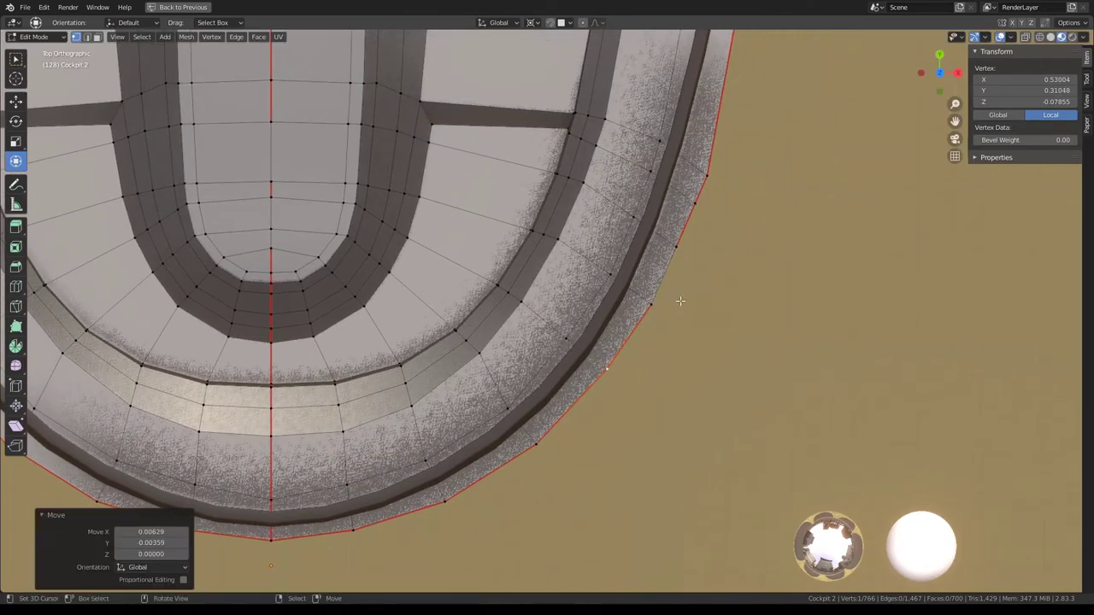
pyautogui.click(679, 288)
pyautogui.press('g')
pyautogui.click(675, 295)
pyautogui.click(667, 250)
pyautogui.press('g')
pyautogui.click(667, 251)
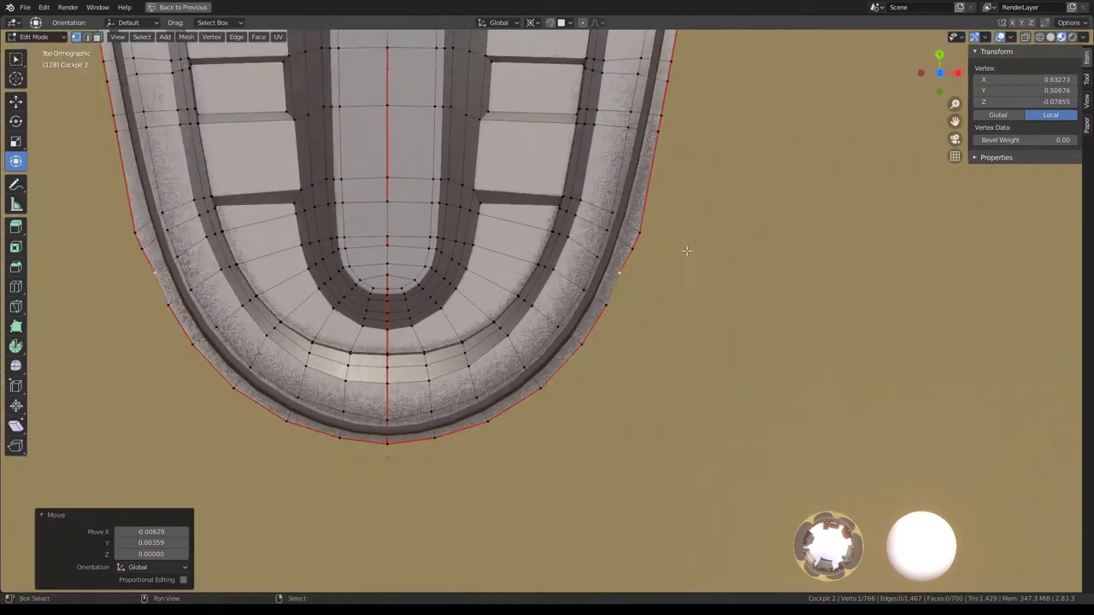
pyautogui.keyDown('shift'); pyautogui.moveTo(666, 250); pyautogui.dragTo(633, 256, button='middle'); pyautogui.keyUp('shift')
pyautogui.click(614, 281)
pyautogui.press('g')
pyautogui.click(638, 240)
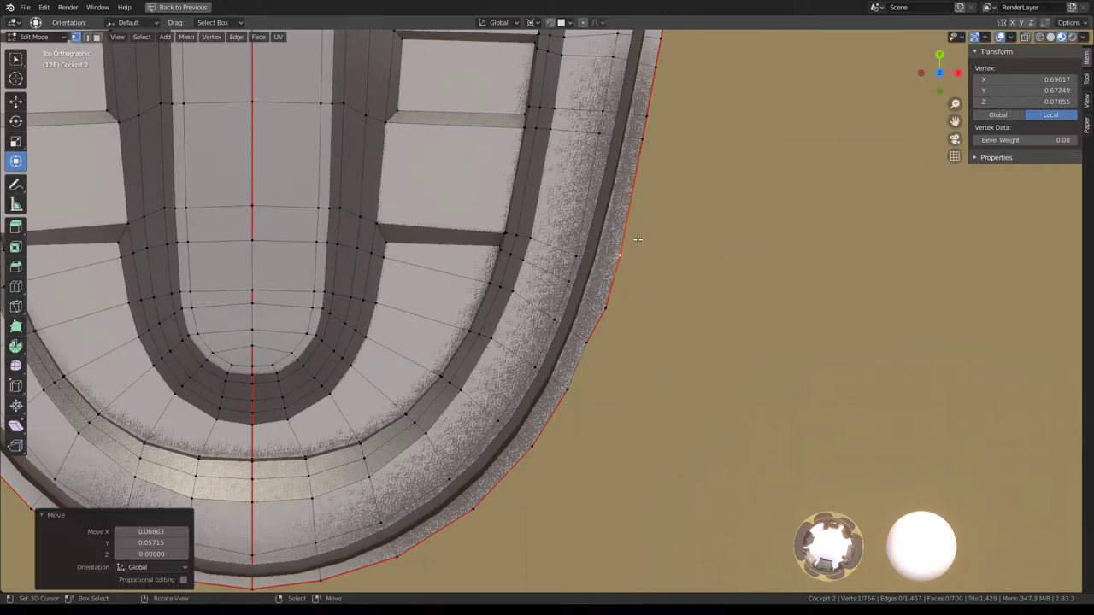
pyautogui.click(636, 244)
# Step: Nudge the lower side rim vertices onto the smooth side line
pyautogui.click(609, 311)
pyautogui.press('g')
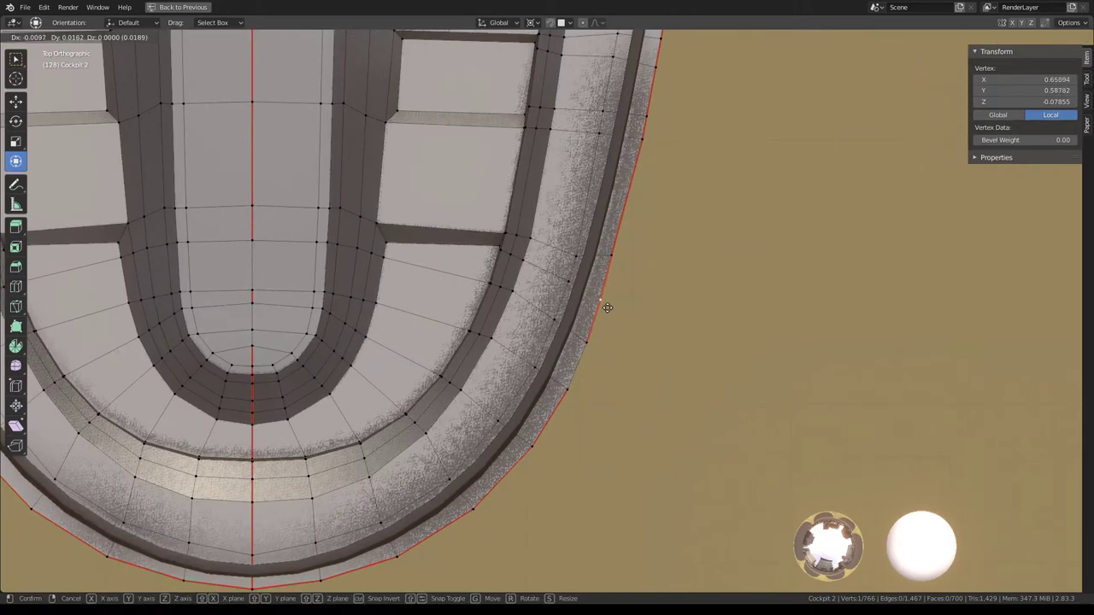
pyautogui.click(607, 307)
pyautogui.click(587, 342)
pyautogui.press('g')
pyautogui.click(588, 344)
pyautogui.keyDown('shift'); pyautogui.moveTo(623, 421); pyautogui.dragTo(580, 363, button='middle'); pyautogui.keyUp('shift')
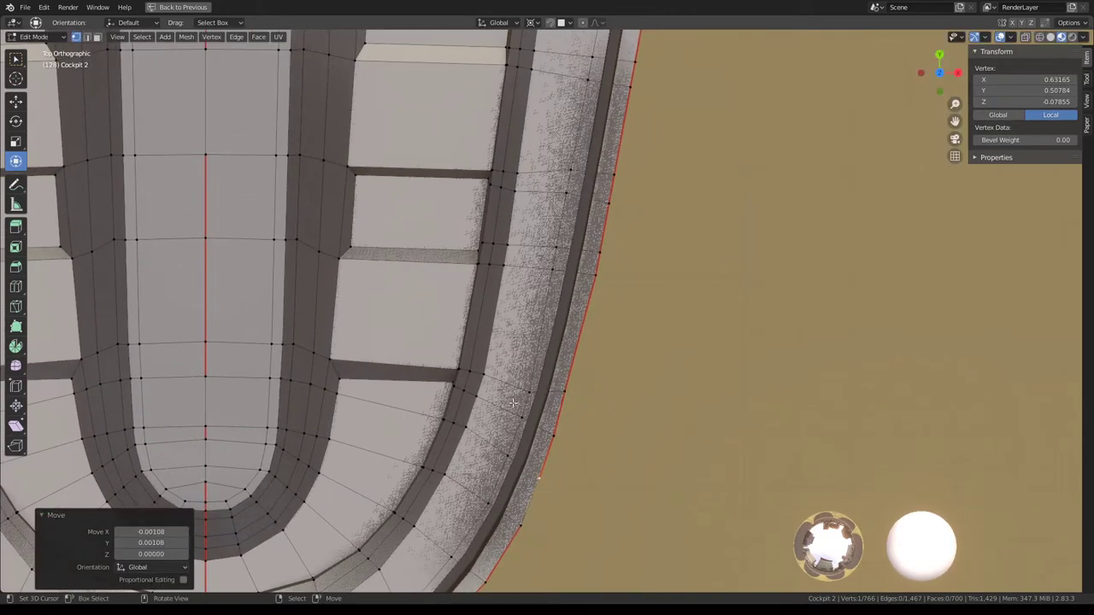
pyautogui.click(533, 386)
pyautogui.press('g')
pyautogui.click(580, 347)
# Step: Line up the last side rim vertices, the final one moved -0.00863 X, 0.00216 Y
pyautogui.click(602, 277)
pyautogui.press('g')
pyautogui.click(598, 277)
pyautogui.click(605, 261)
pyautogui.press('g')
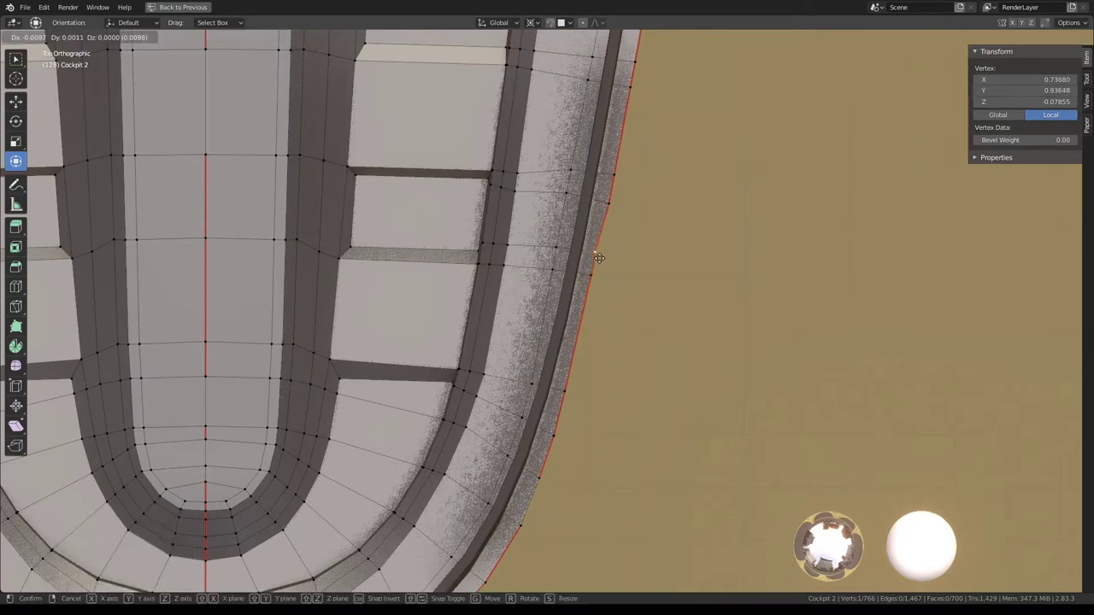
pyautogui.click(602, 266)
pyautogui.keyDown('shift'); pyautogui.moveTo(603, 267); pyautogui.dragTo(590, 310, button='middle'); pyautogui.keyUp('shift')
pyautogui.click(598, 292)
pyautogui.click(595, 292)
pyautogui.scroll(-3, 596, 292)
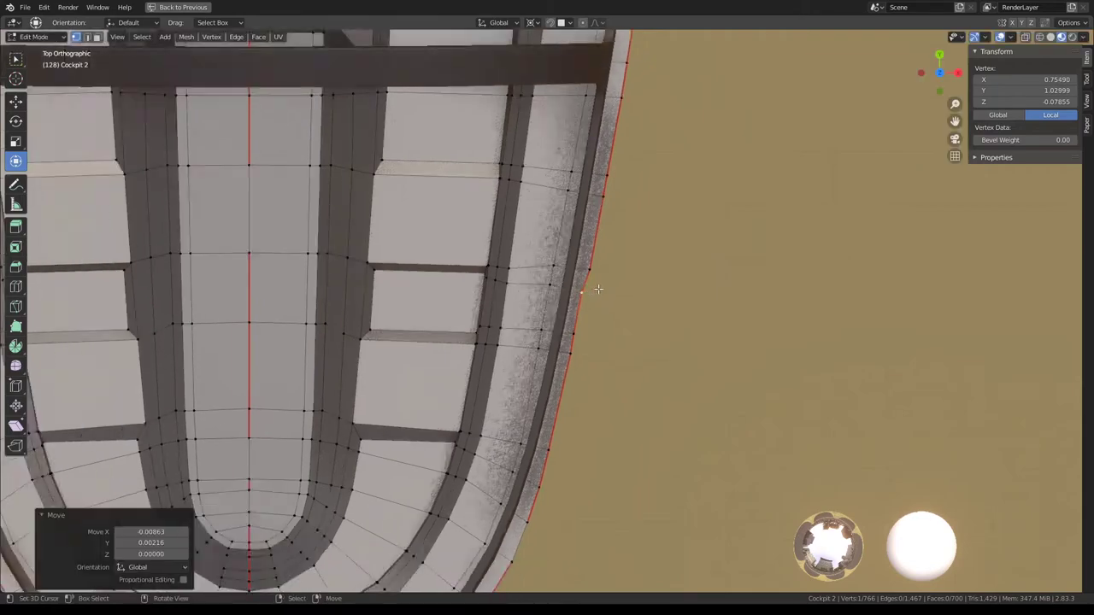
pyautogui.scroll(-1, 601, 290)
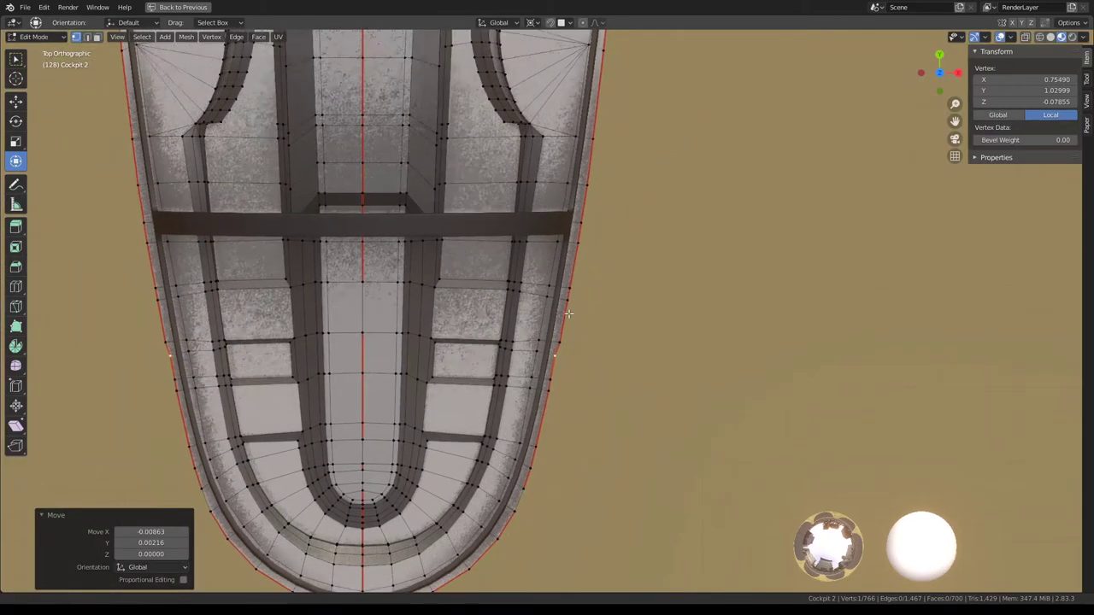
pyautogui.moveTo(614, 355)
pyautogui.mouseDown(button='middle')
pyautogui.moveTo(538, 324)
pyautogui.moveTo(533, 288)
pyautogui.moveTo(621, 380)
pyautogui.mouseUp(button='middle')
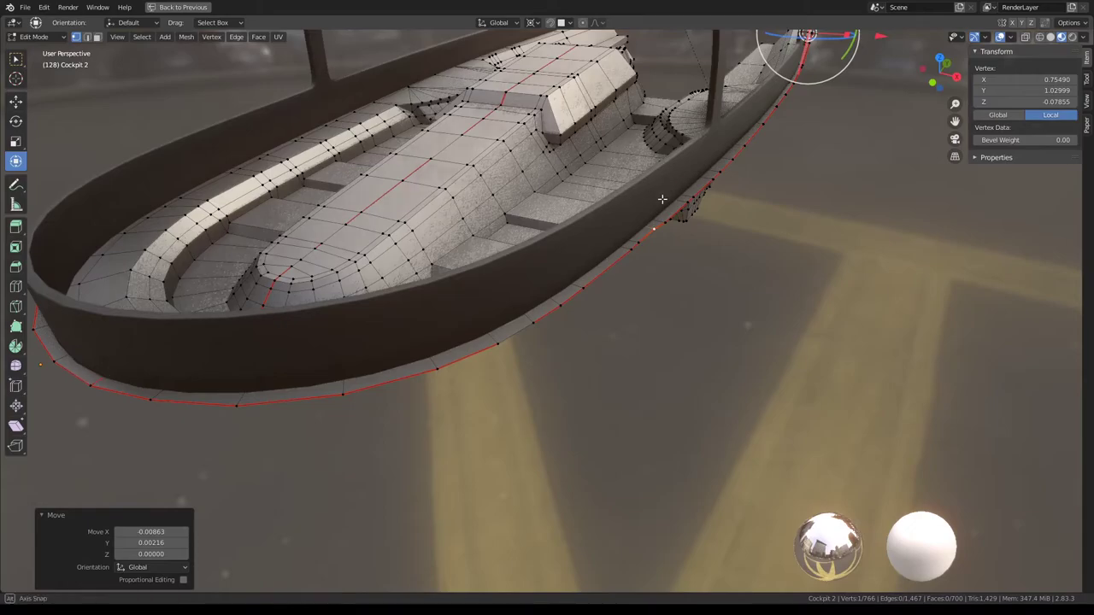
pyautogui.moveTo(662, 199)
pyautogui.mouseDown(button='middle')
pyautogui.moveTo(588, 290)
pyautogui.moveTo(614, 260)
pyautogui.moveTo(652, 264)
pyautogui.moveTo(677, 245)
pyautogui.moveTo(539, 342)
pyautogui.mouseUp(button='middle')
pyautogui.scroll(-3, 614, 260)
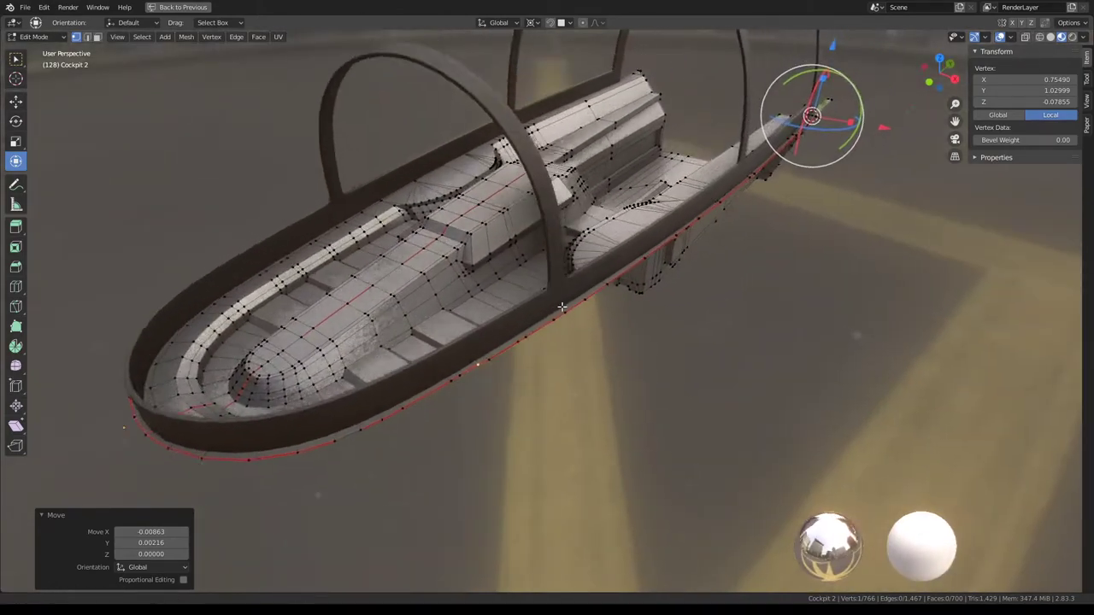
pyautogui.scroll(5, 498, 375)
pyautogui.press('KP_7')
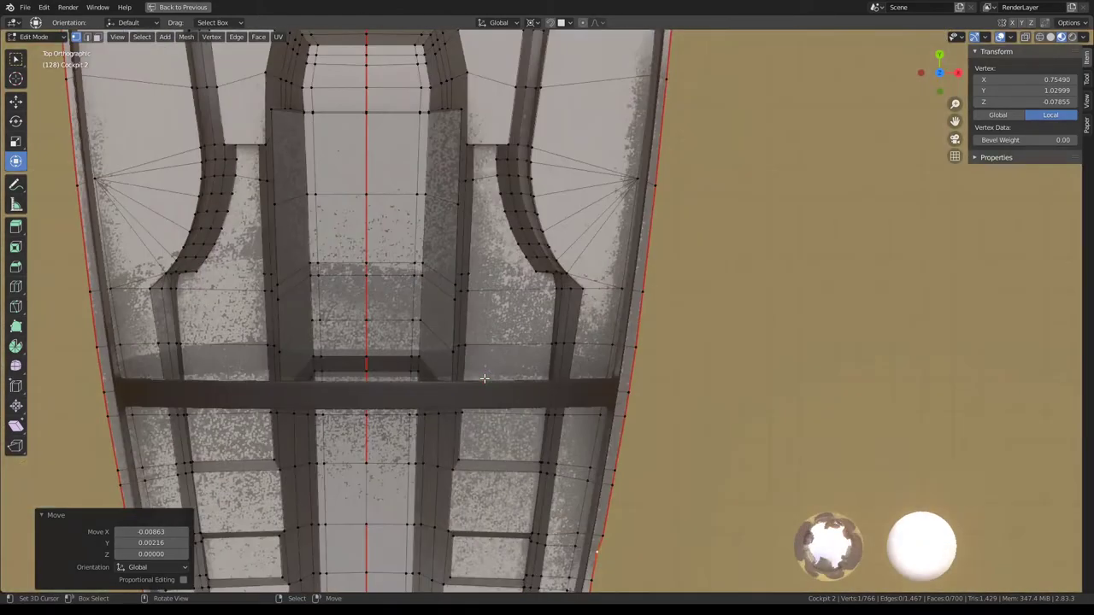
pyautogui.scroll(-2, 594, 389)
pyautogui.scroll(-2, 642, 281)
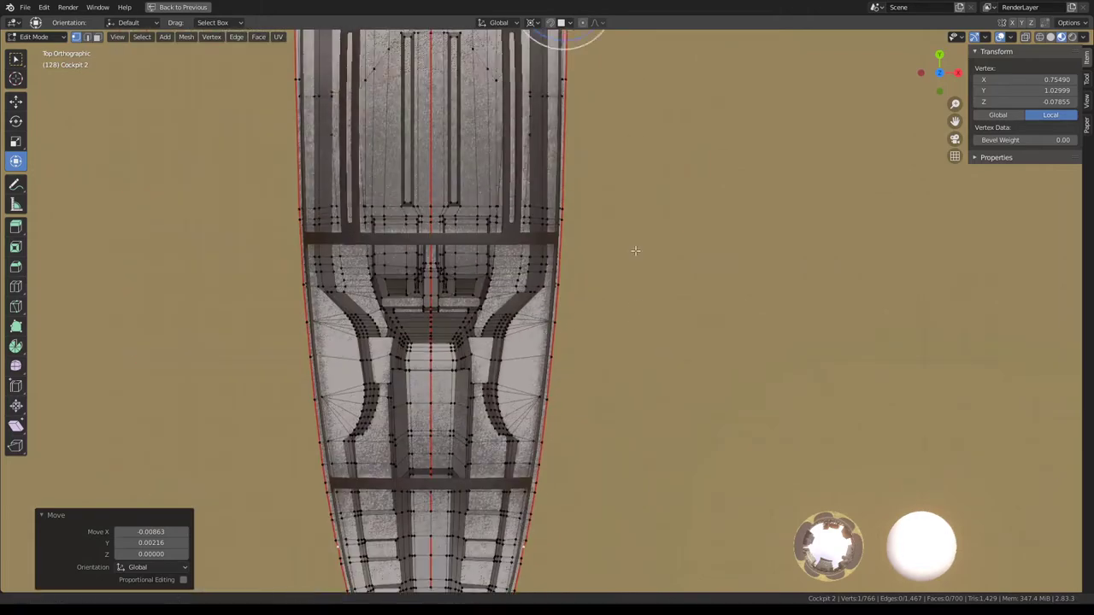
pyautogui.moveTo(635, 247)
pyautogui.keyDown('shift'); pyautogui.mouseDown(button='middle')
pyautogui.moveTo(629, 360)
pyautogui.moveTo(493, 274)
pyautogui.moveTo(531, 334)
pyautogui.moveTo(654, 345)
pyautogui.mouseUp(button='middle'); pyautogui.keyUp('shift')
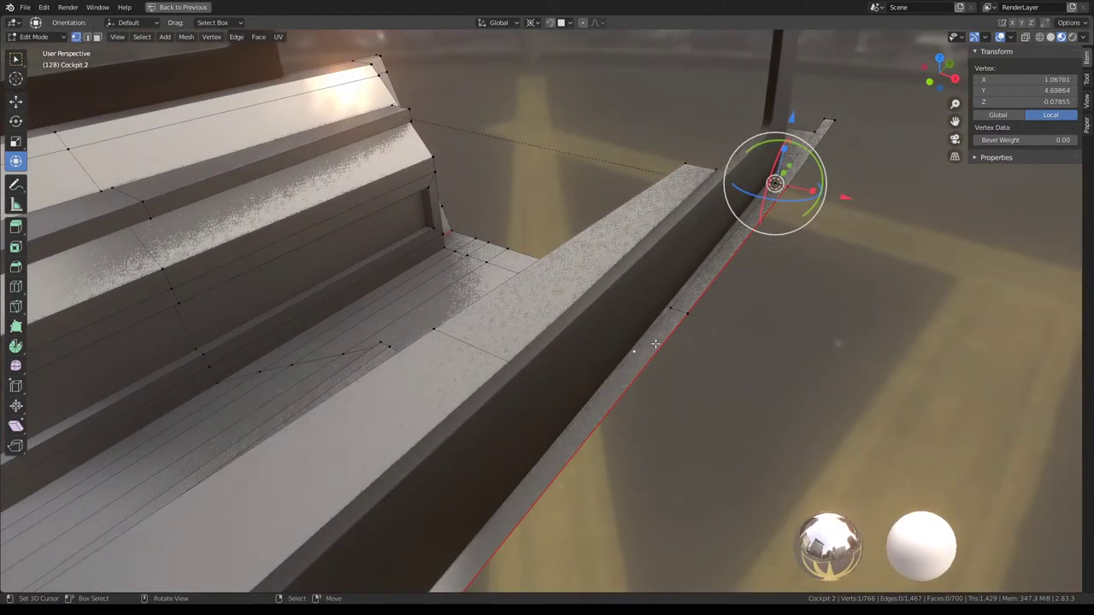
# Step: Isolate Cockpit 2 in local view and move a vertex on its rear side ledge
pyautogui.moveTo(674, 301); pyautogui.dragTo(596, 358, button='middle')
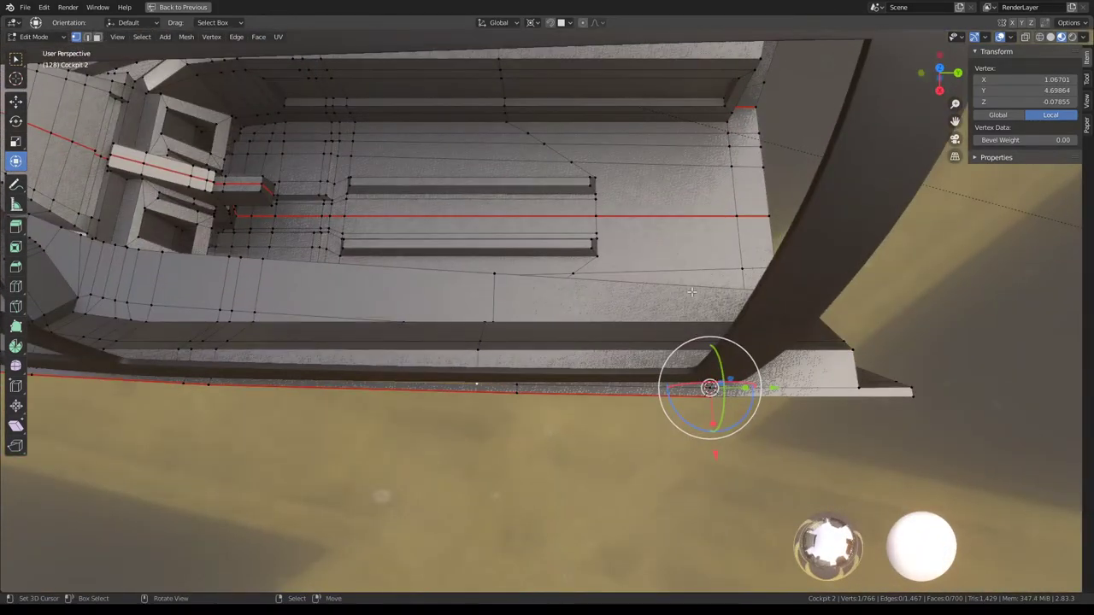
pyautogui.press('KP_Divide')
pyautogui.scroll(3, 707, 305)
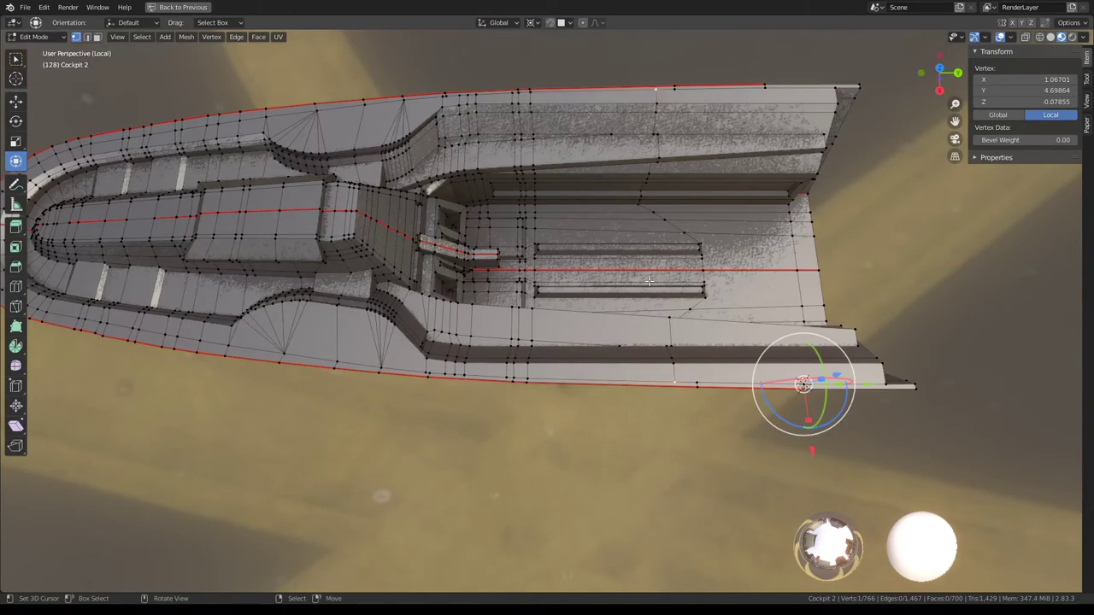
pyautogui.press('KP_7')
pyautogui.keyDown('shift'); pyautogui.scroll(2, 649, 281); pyautogui.keyUp('shift')
pyautogui.keyDown('shift'); pyautogui.scroll(3, 575, 333); pyautogui.keyUp('shift')
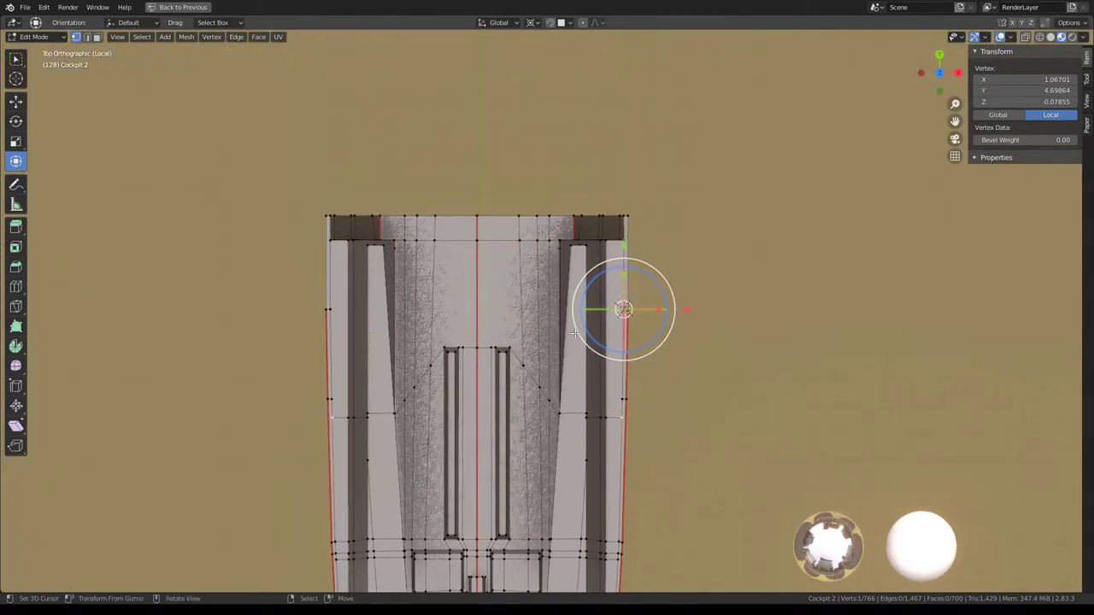
pyautogui.moveTo(504, 331)
pyautogui.mouseDown(button='middle')
pyautogui.moveTo(628, 280)
pyautogui.moveTo(510, 404)
pyautogui.mouseUp(button='middle')
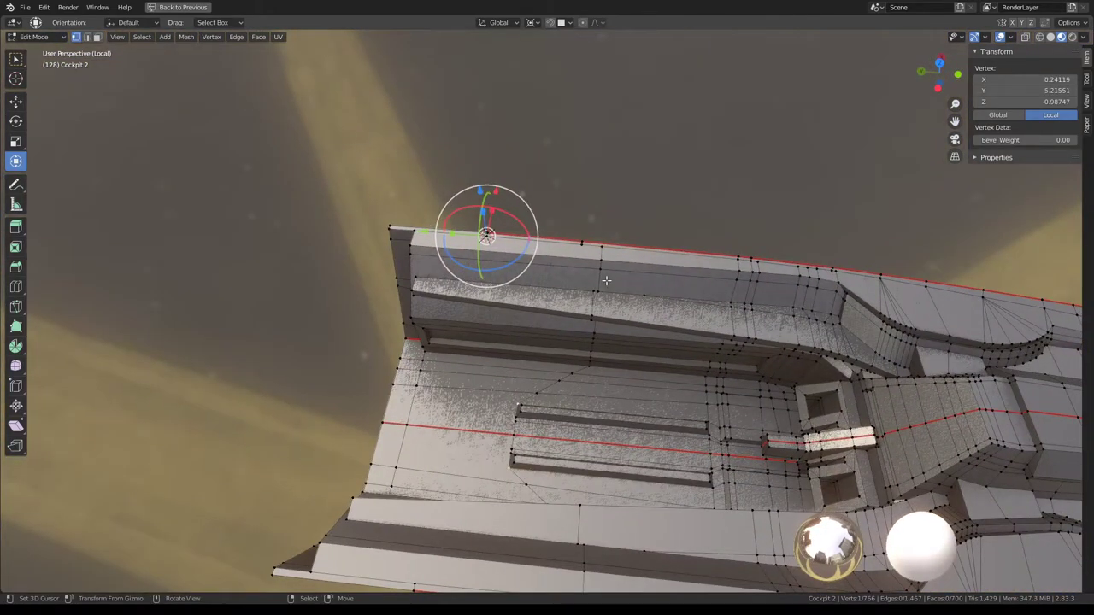
pyautogui.moveTo(606, 280); pyautogui.dragTo(584, 242, button='middle')
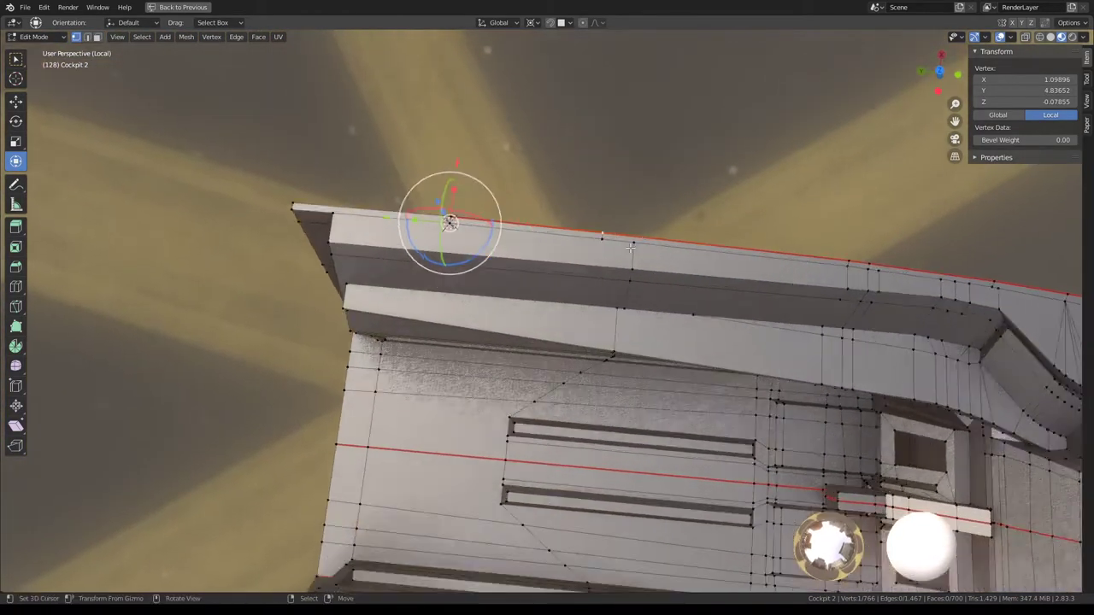
pyautogui.moveTo(566, 365)
pyautogui.mouseDown(button='middle')
pyautogui.moveTo(579, 308)
pyautogui.moveTo(592, 305)
pyautogui.mouseUp(button='middle')
pyautogui.press('g')
pyautogui.click(578, 308)
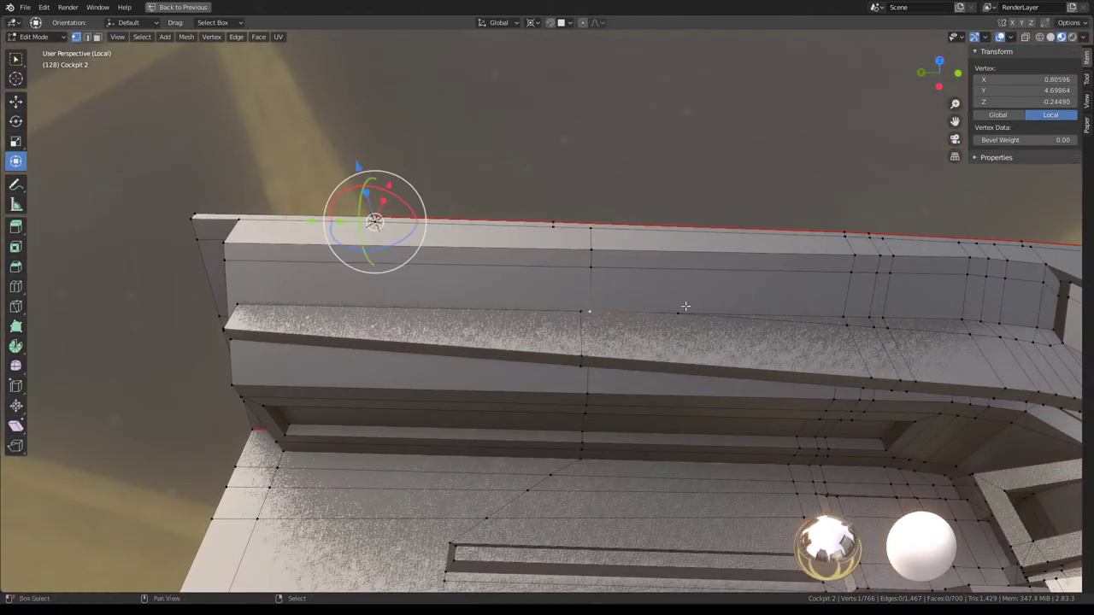
# Step: Slide a ledge vertex along its edge and nudge another to tidy the edge flow
pyautogui.moveTo(686, 305); pyautogui.dragTo(512, 333, button='middle')
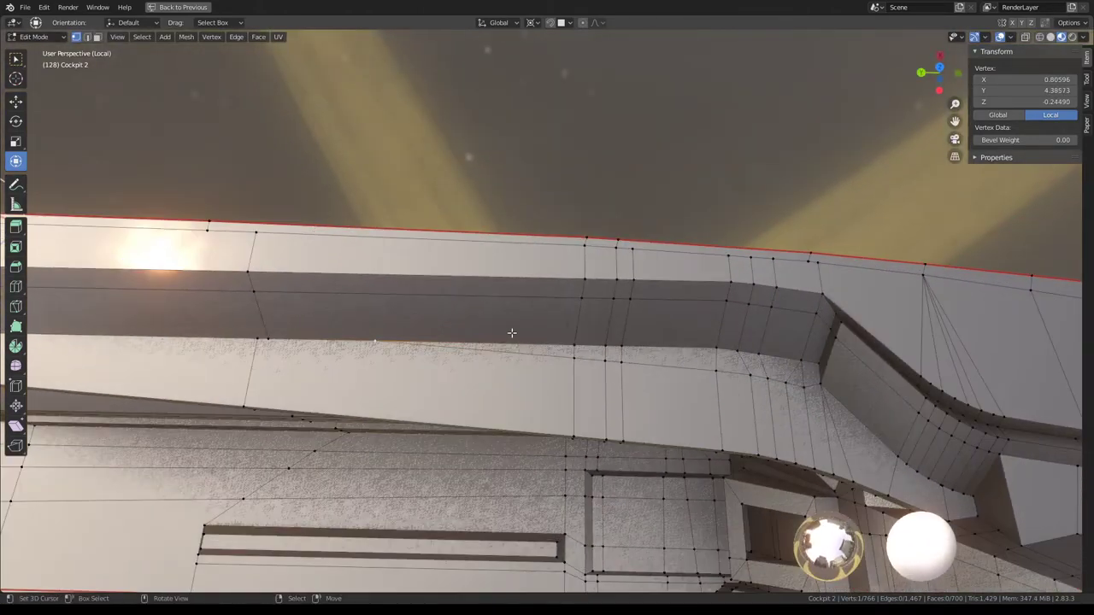
pyautogui.moveTo(597, 351); pyautogui.dragTo(606, 360, button='middle')
pyautogui.press('g')
pyautogui.press('g')
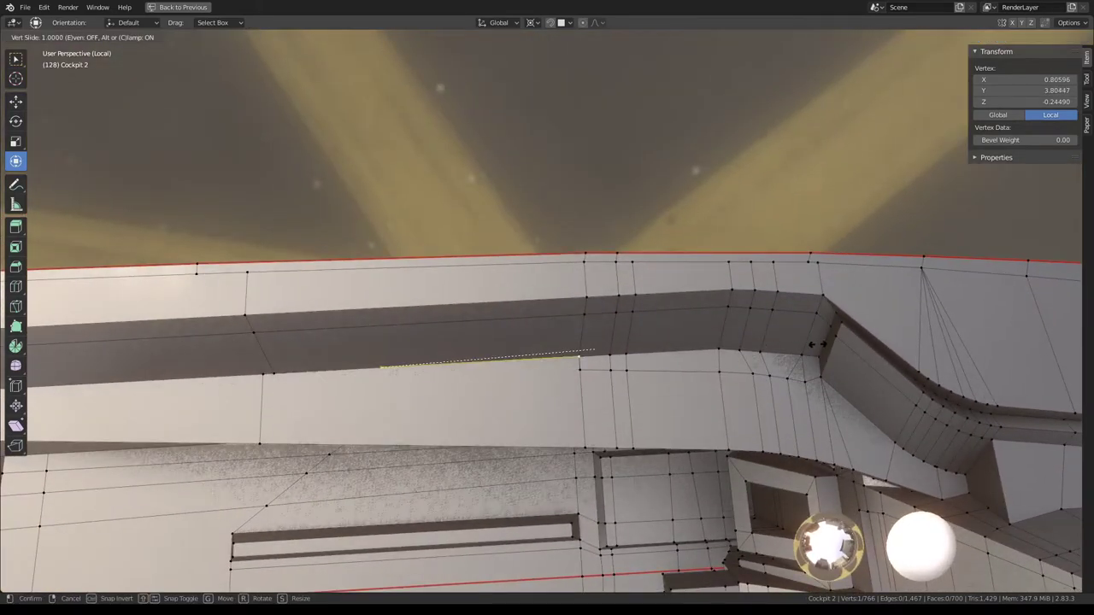
pyautogui.moveTo(438, 374); pyautogui.dragTo(449, 354, button='middle')
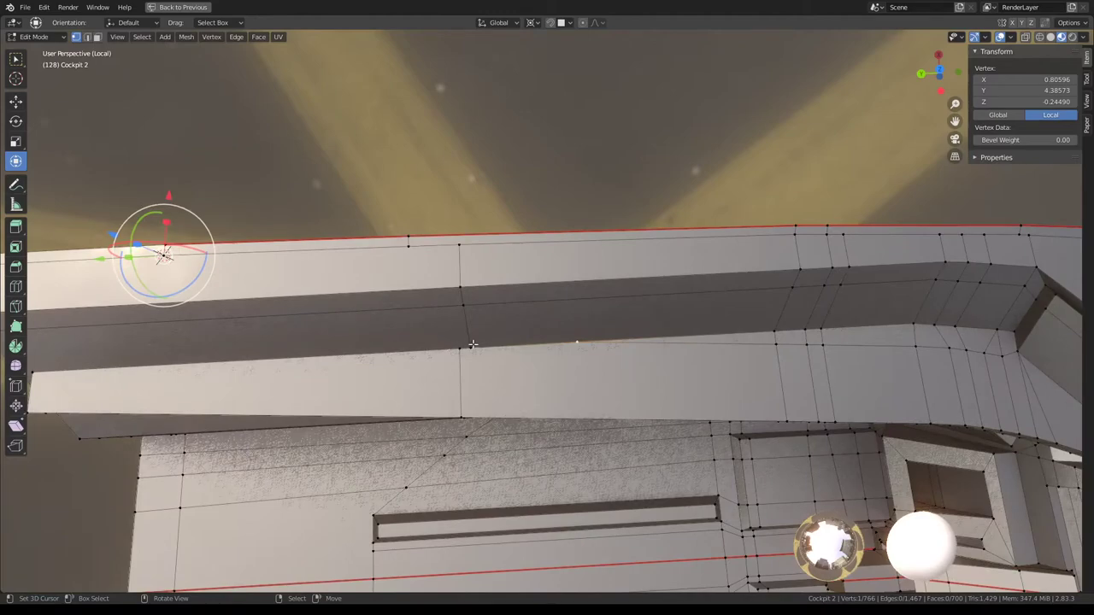
pyautogui.click(554, 296)
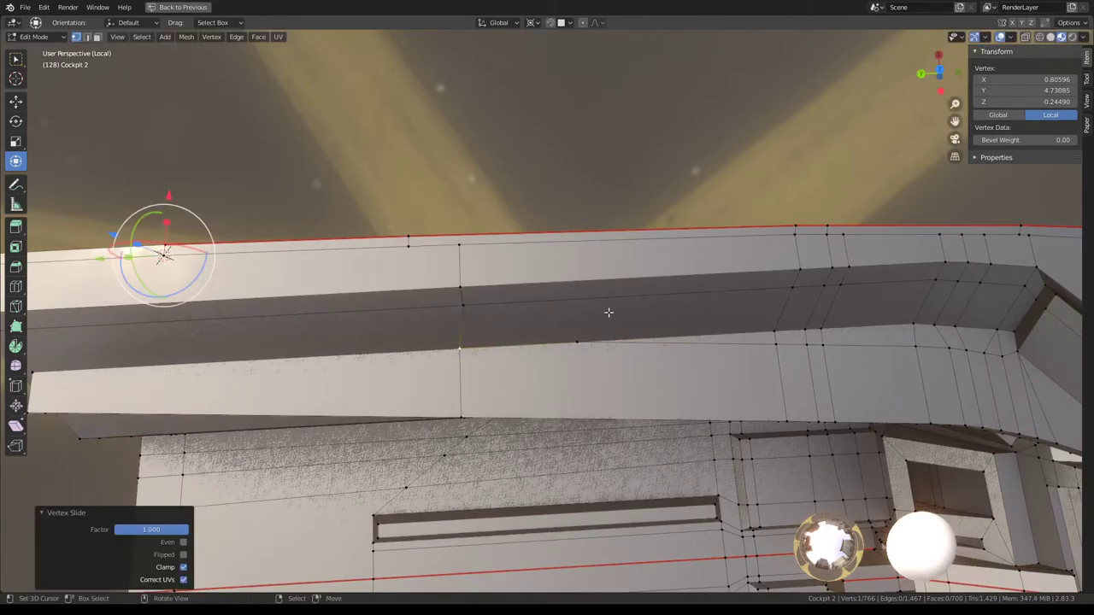
pyautogui.moveTo(609, 312)
pyautogui.mouseDown(button='middle')
pyautogui.moveTo(507, 267)
pyautogui.moveTo(599, 269)
pyautogui.mouseUp(button='middle')
pyautogui.press('g')
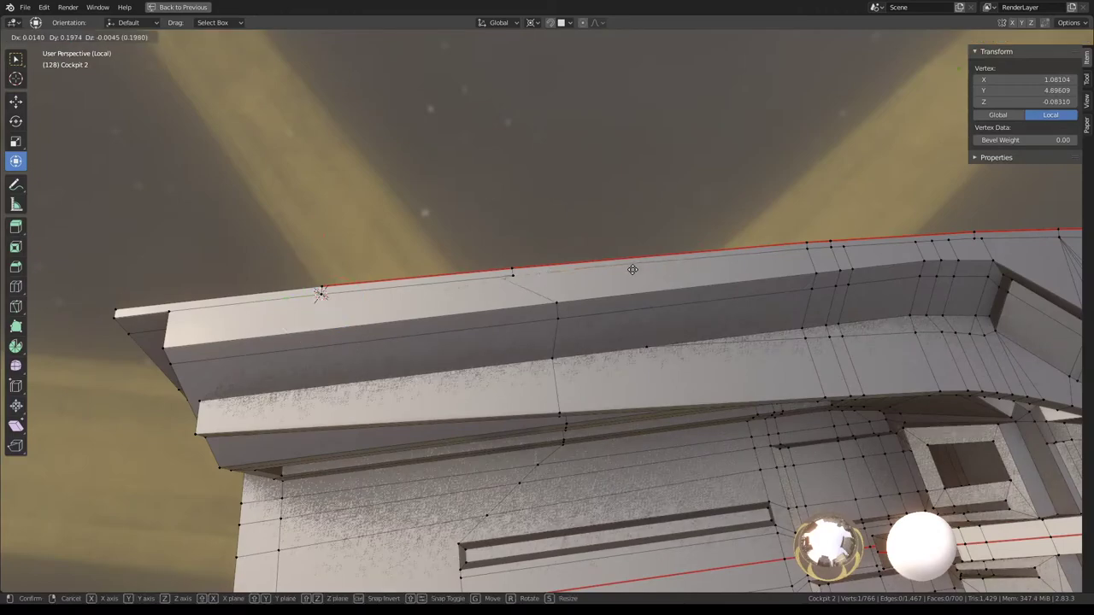
pyautogui.click(632, 269)
pyautogui.scroll(3, 637, 282)
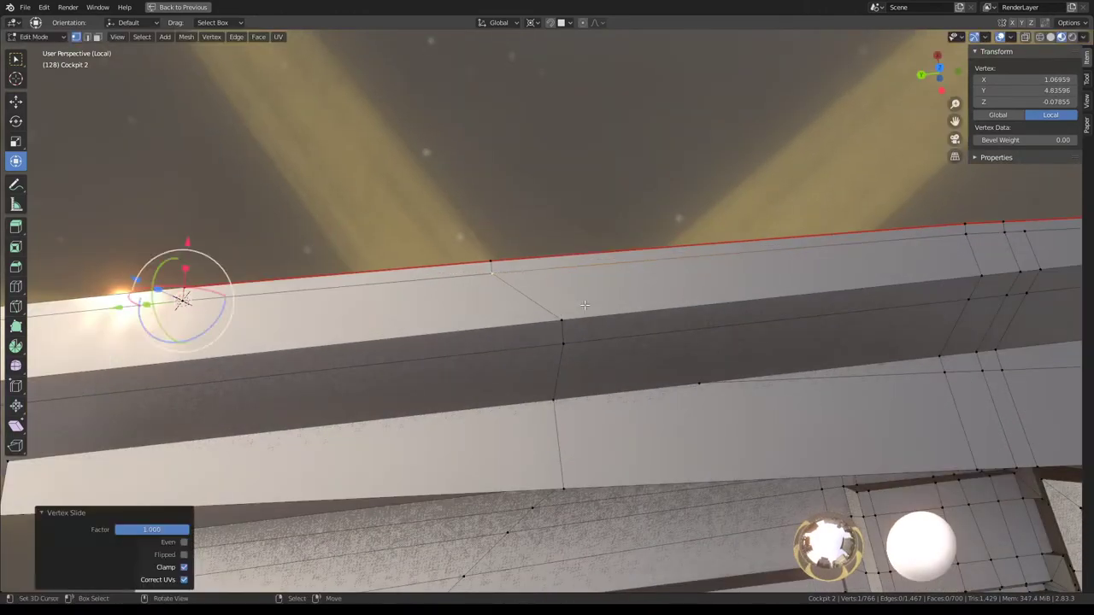
pyautogui.scroll(-5, 584, 305)
# Step: Merge by Distance (0.004) across the whole cockpit mesh, removing 2 vertices
pyautogui.press('a')
pyautogui.press('q')
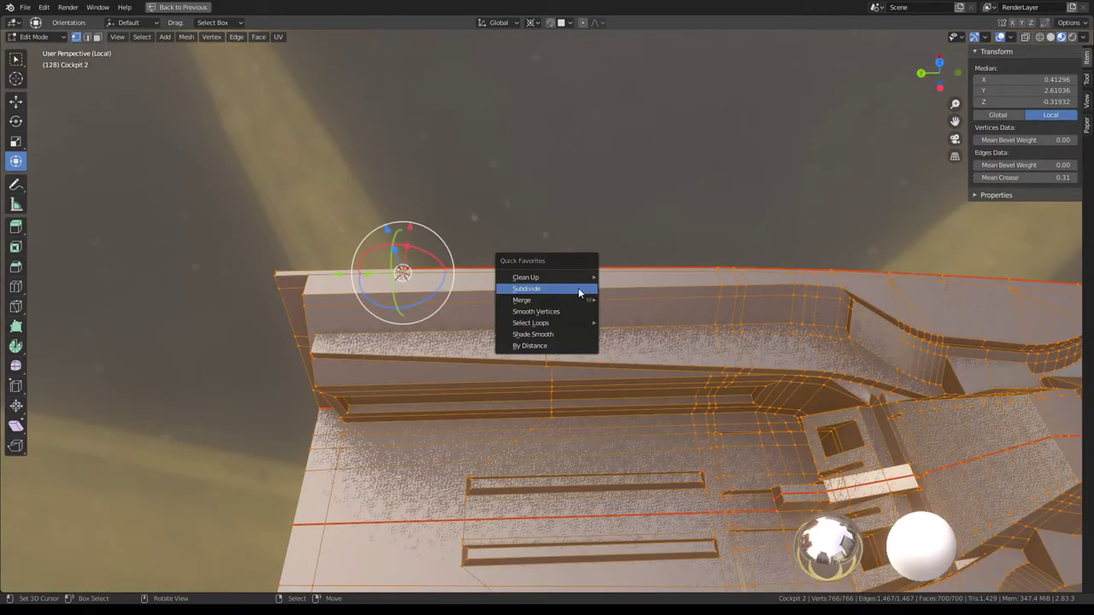
pyautogui.click(655, 339)
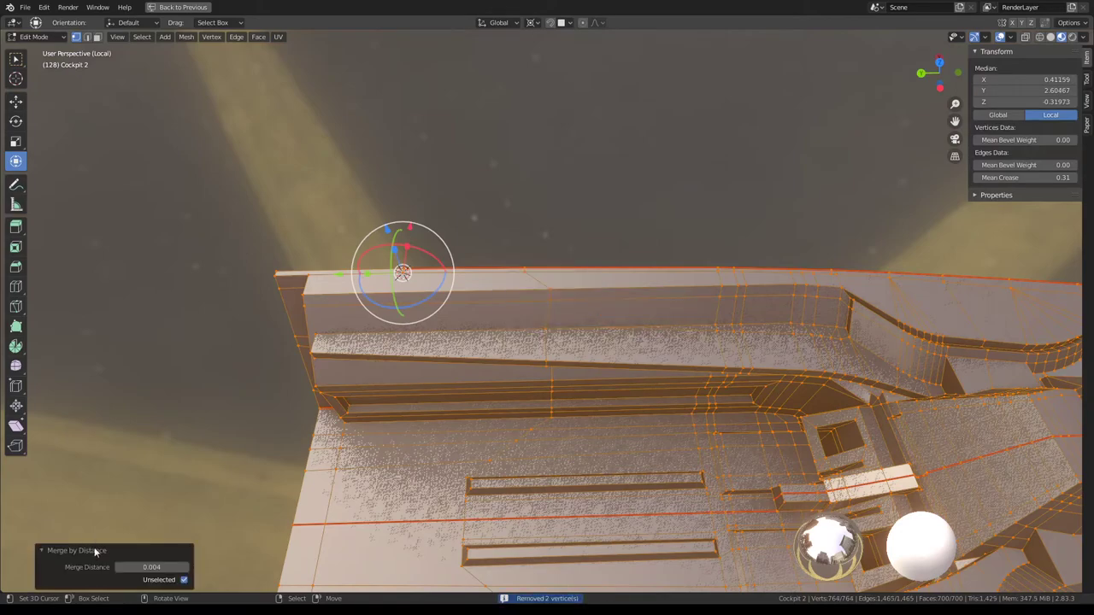
# Step: Slide two vertices on the rim's top edge along their edges
pyautogui.moveTo(655, 268)
pyautogui.mouseDown(button='middle')
pyautogui.moveTo(524, 226)
pyautogui.moveTo(662, 272)
pyautogui.mouseUp(button='middle')
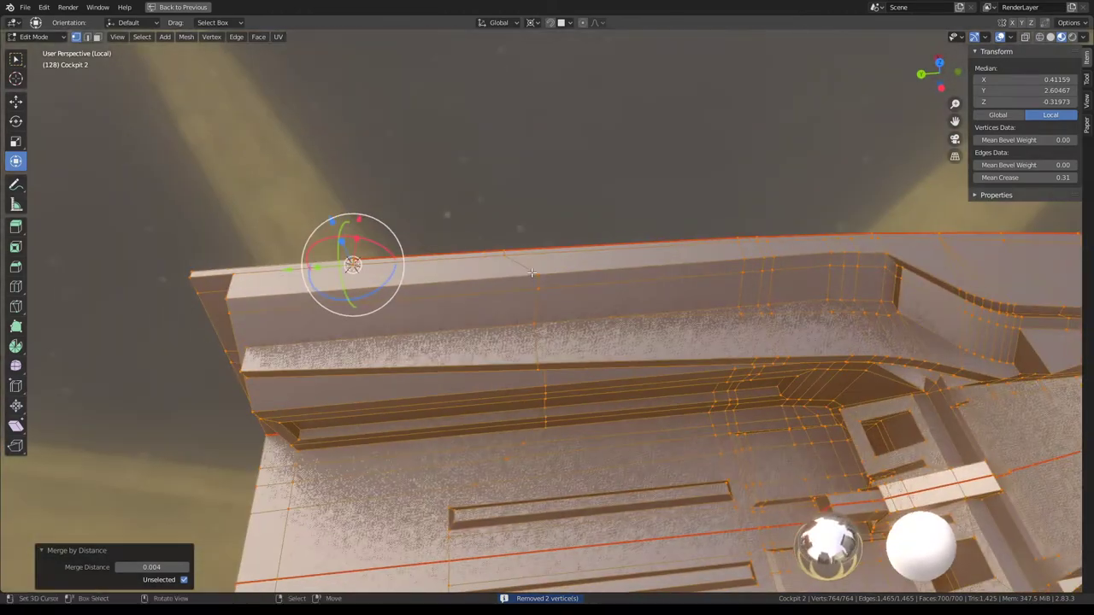
pyautogui.click(663, 272)
pyautogui.hotkey('shift', 'v')
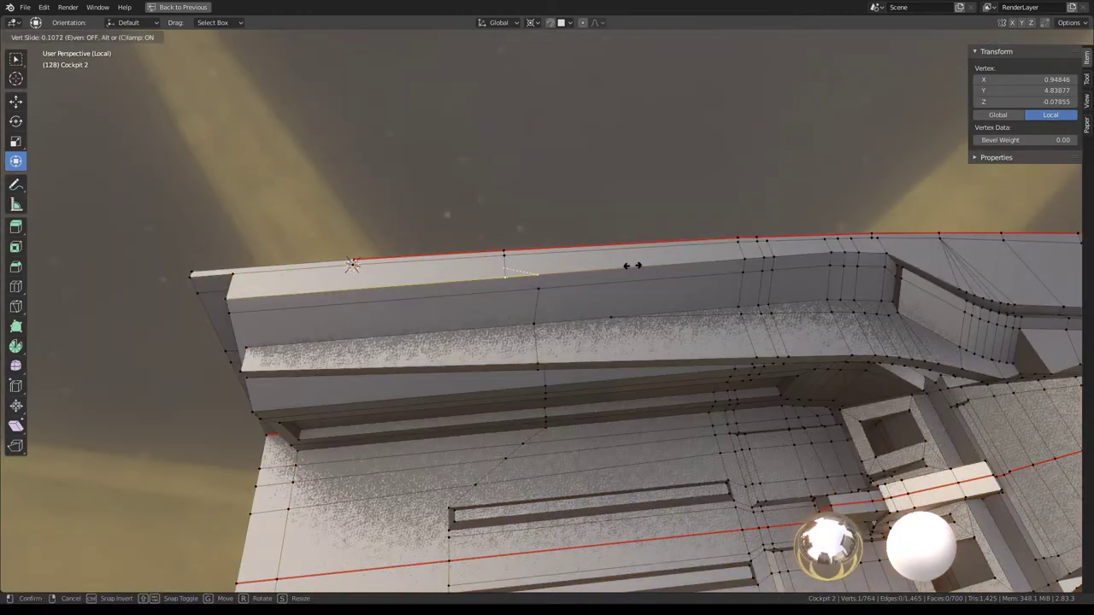
pyautogui.click(632, 266)
pyautogui.hotkey('shift', 'v')
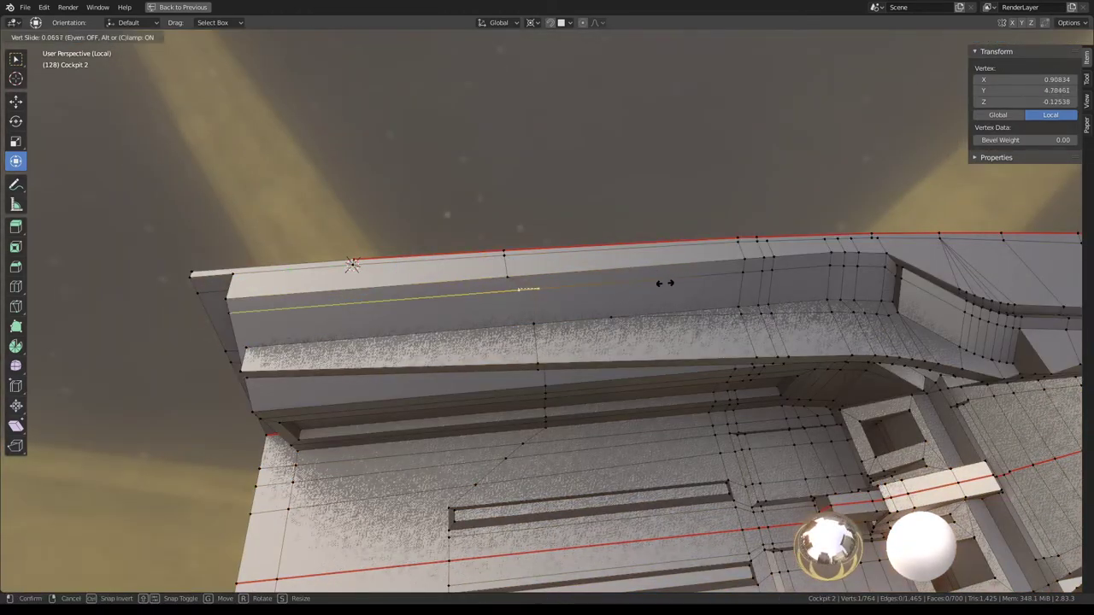
pyautogui.click(659, 283)
pyautogui.click(605, 315)
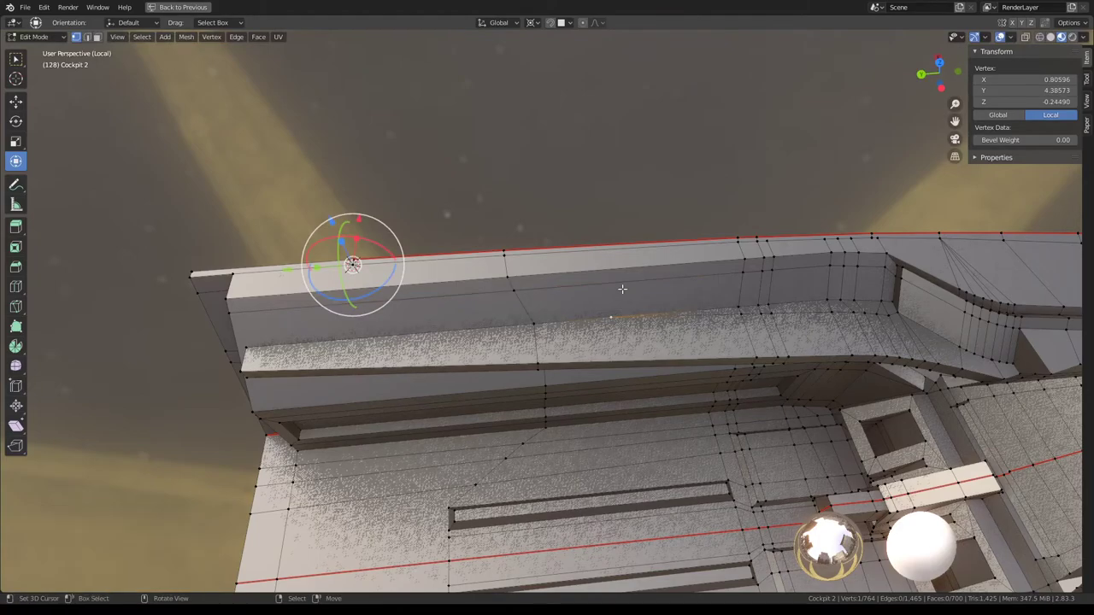
pyautogui.moveTo(623, 290); pyautogui.dragTo(513, 257, button='middle')
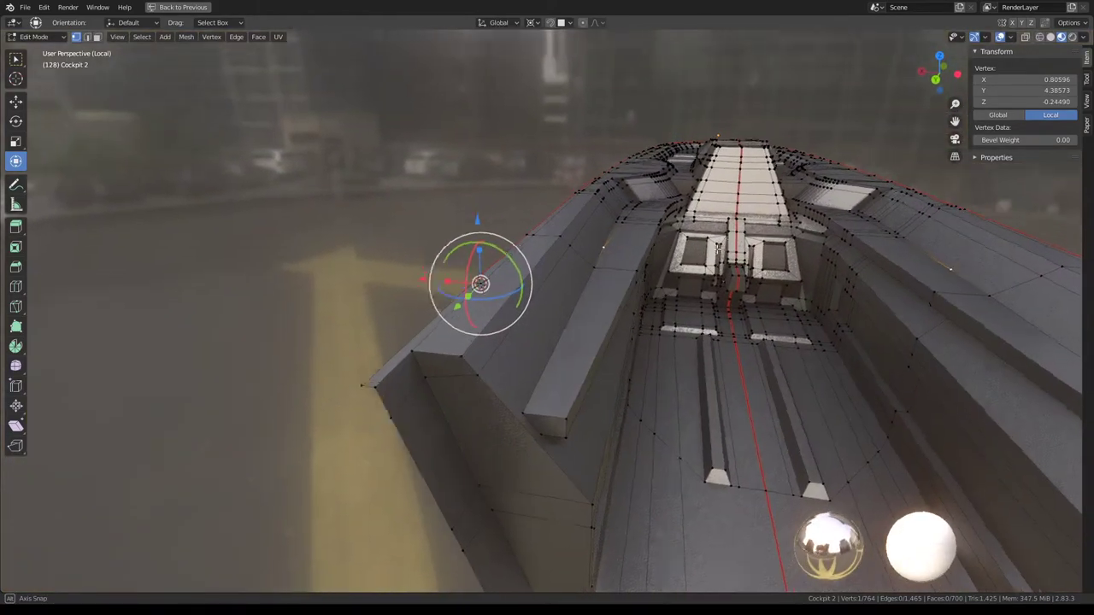
# Step: Slide an inner-rim vertex along its edge, then undo the unwanted slide
pyautogui.moveTo(603, 248)
pyautogui.mouseDown(button='middle')
pyautogui.moveTo(690, 279)
pyautogui.moveTo(543, 267)
pyautogui.moveTo(549, 252)
pyautogui.moveTo(615, 261)
pyautogui.moveTo(518, 270)
pyautogui.mouseUp(button='middle')
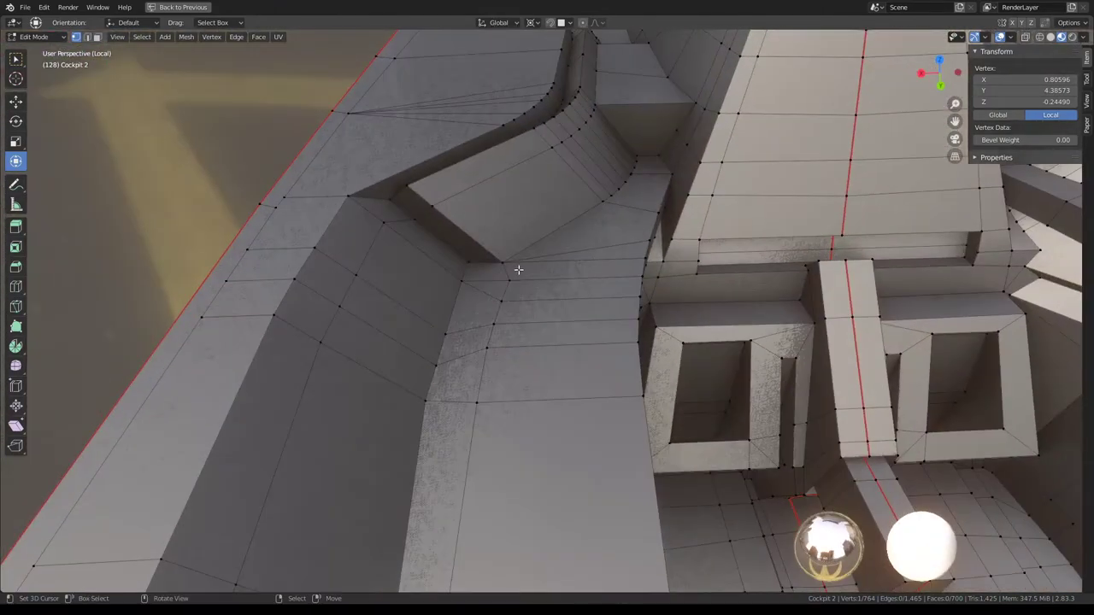
pyautogui.scroll(-5, 602, 277)
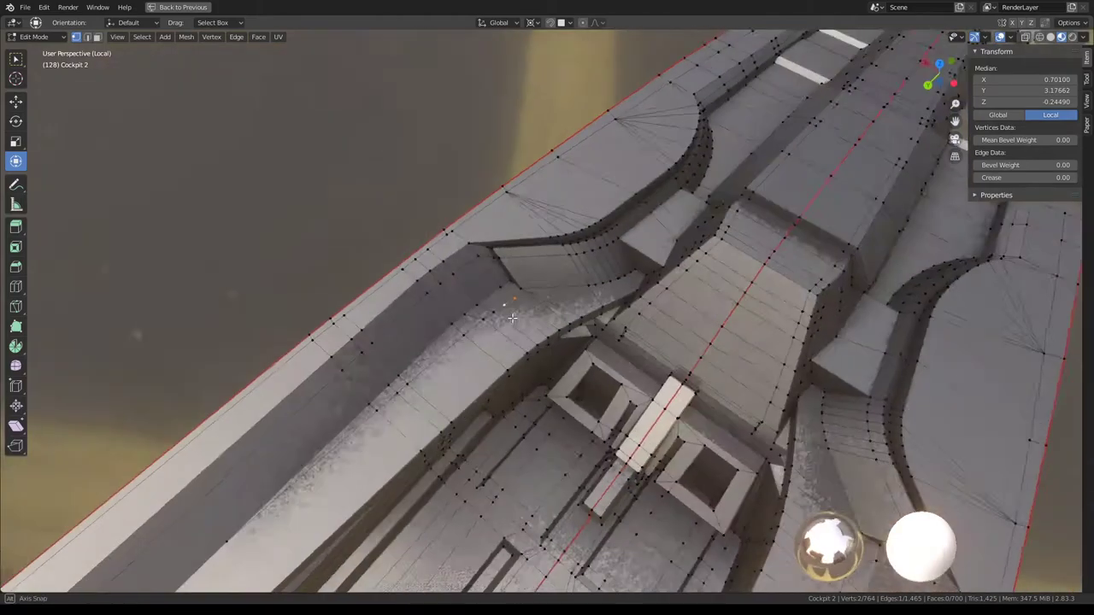
pyautogui.moveTo(602, 278); pyautogui.dragTo(655, 235, button='middle')
pyautogui.scroll(4, 655, 235)
pyautogui.click(565, 277)
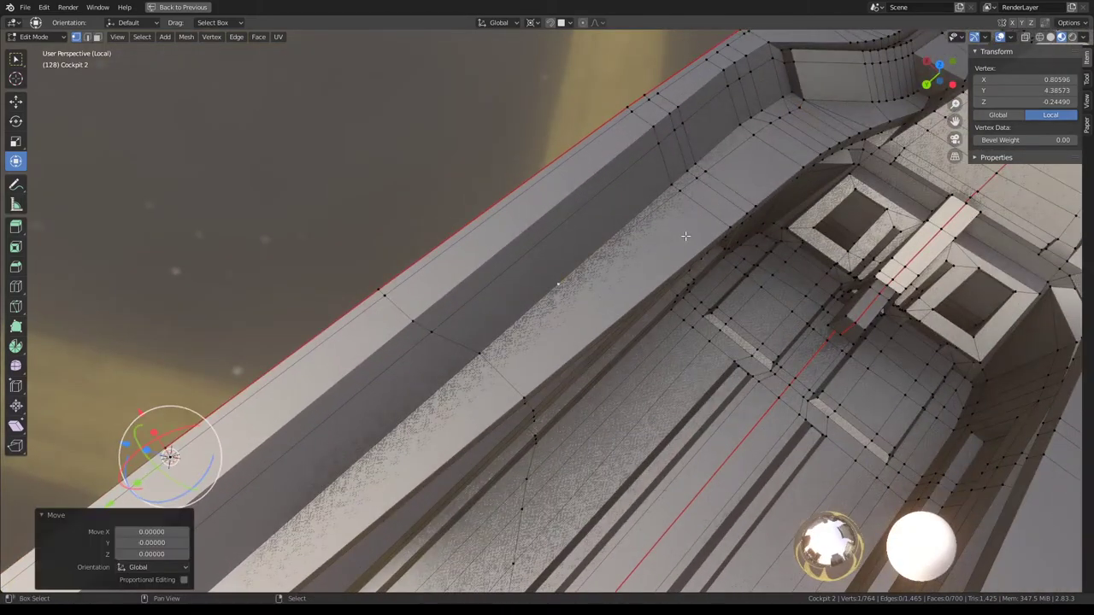
pyautogui.hotkey('shift', 'v')
pyautogui.click(509, 362)
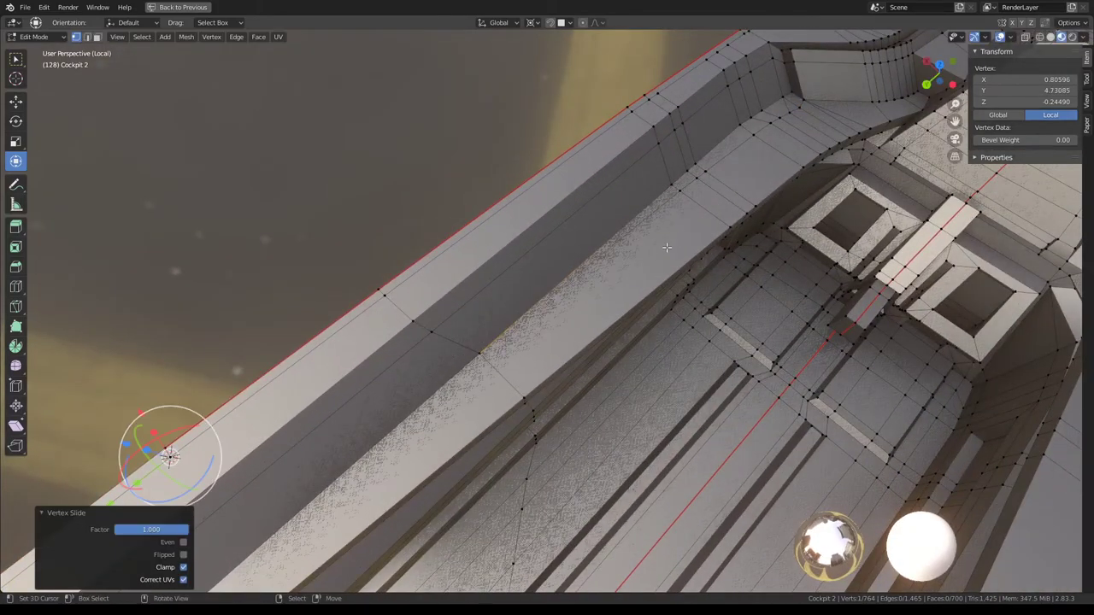
pyautogui.moveTo(509, 363)
pyautogui.mouseDown(button='middle')
pyautogui.moveTo(634, 246)
pyautogui.moveTo(684, 226)
pyautogui.mouseUp(button='middle')
pyautogui.hotkey('ctrl', 'z')
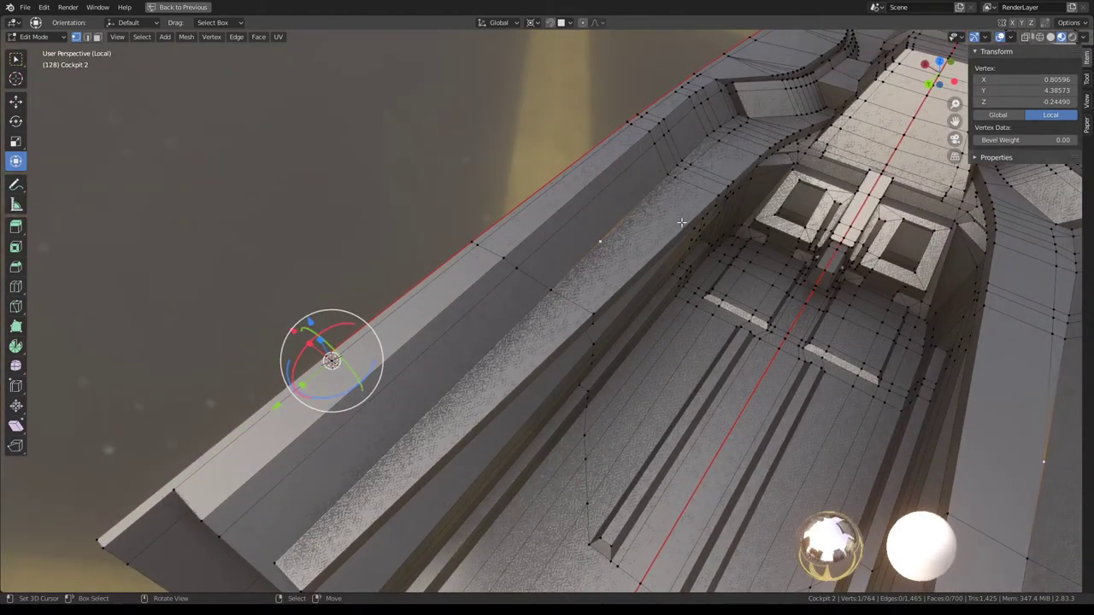
# Step: Slide an inner-ledge vertex, reposition a corner vertex, and return to Object Mode
pyautogui.moveTo(382, 450); pyautogui.dragTo(454, 389, button='middle')
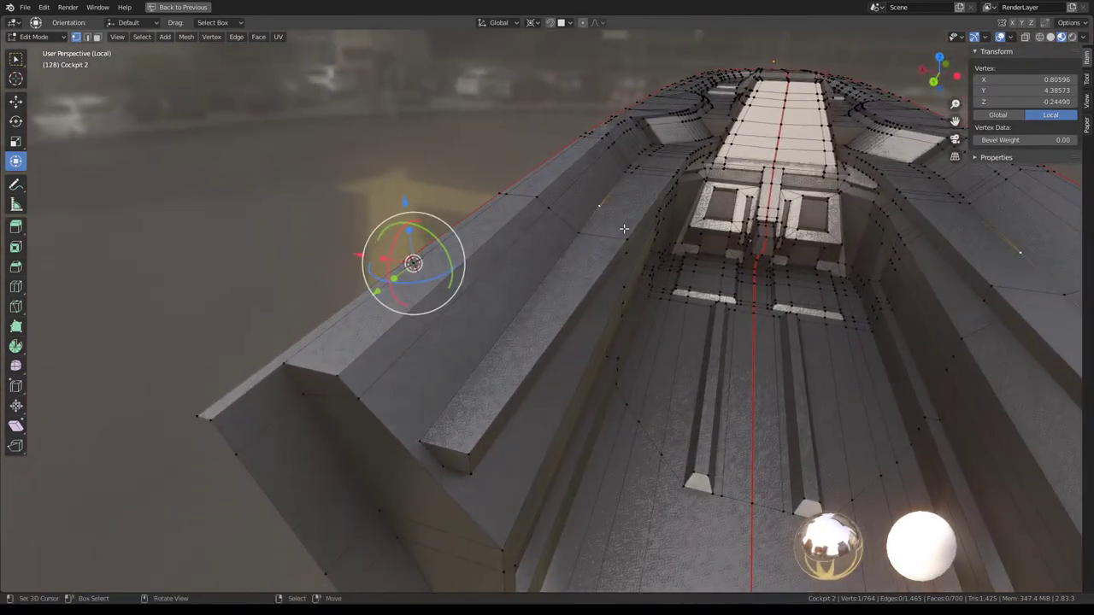
pyautogui.moveTo(660, 154)
pyautogui.mouseDown(button='middle')
pyautogui.moveTo(619, 257)
pyautogui.moveTo(547, 232)
pyautogui.mouseUp(button='middle')
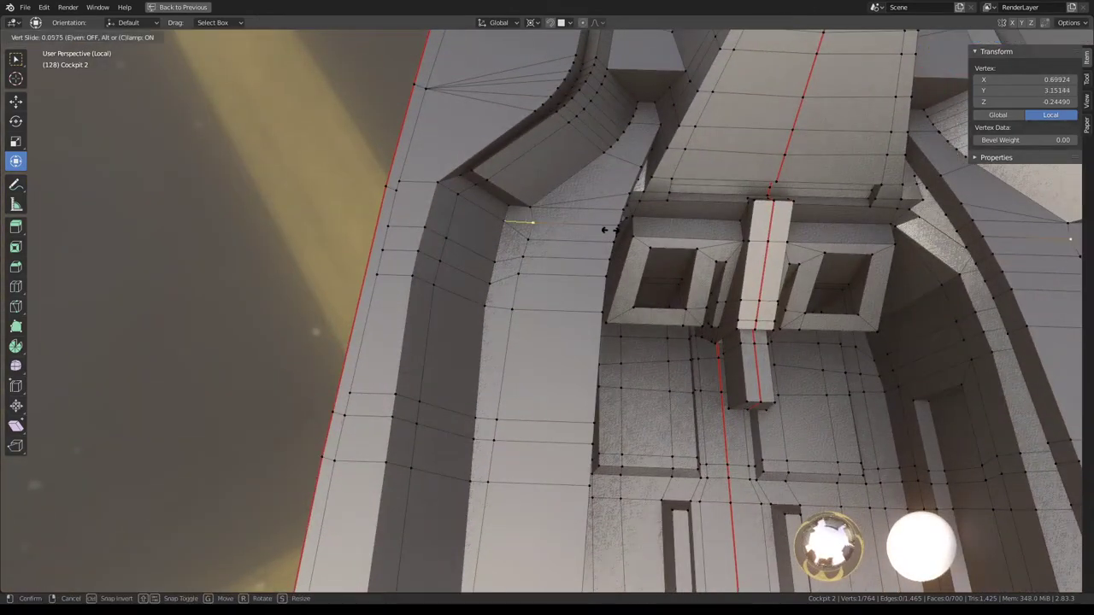
pyautogui.click(532, 241)
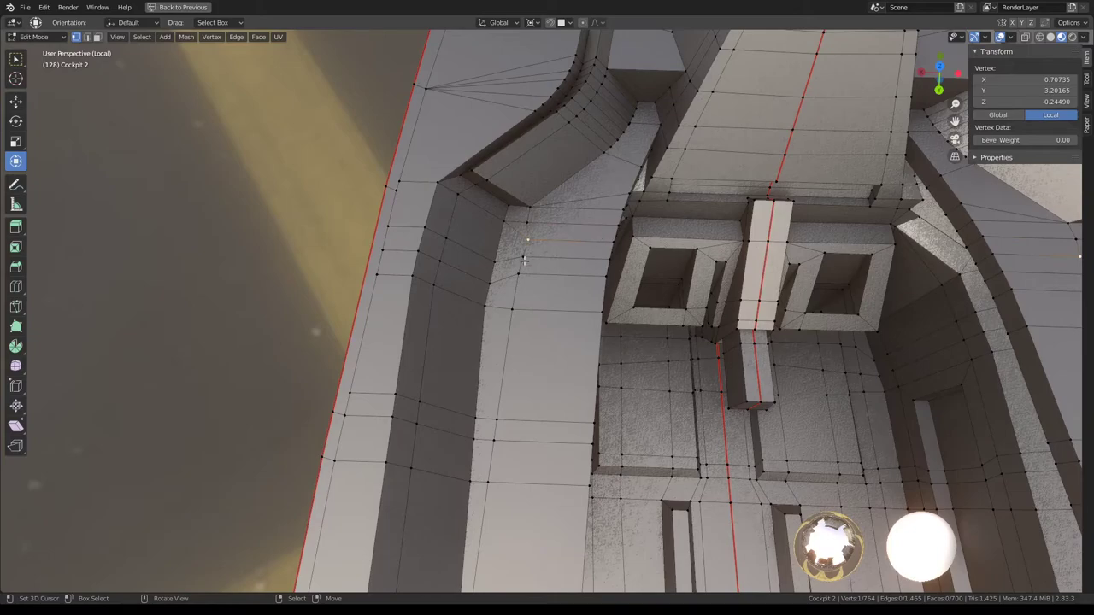
pyautogui.moveTo(524, 261); pyautogui.dragTo(581, 268, button='middle')
pyautogui.press('g')
pyautogui.press('g')
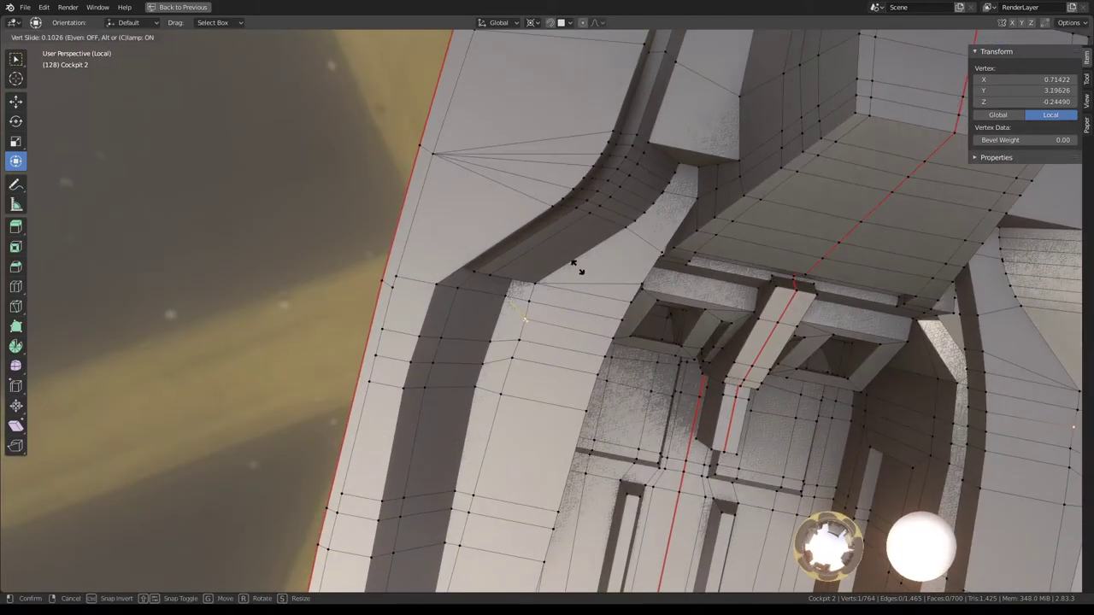
pyautogui.click(575, 267)
pyautogui.click(511, 359)
pyautogui.press('g')
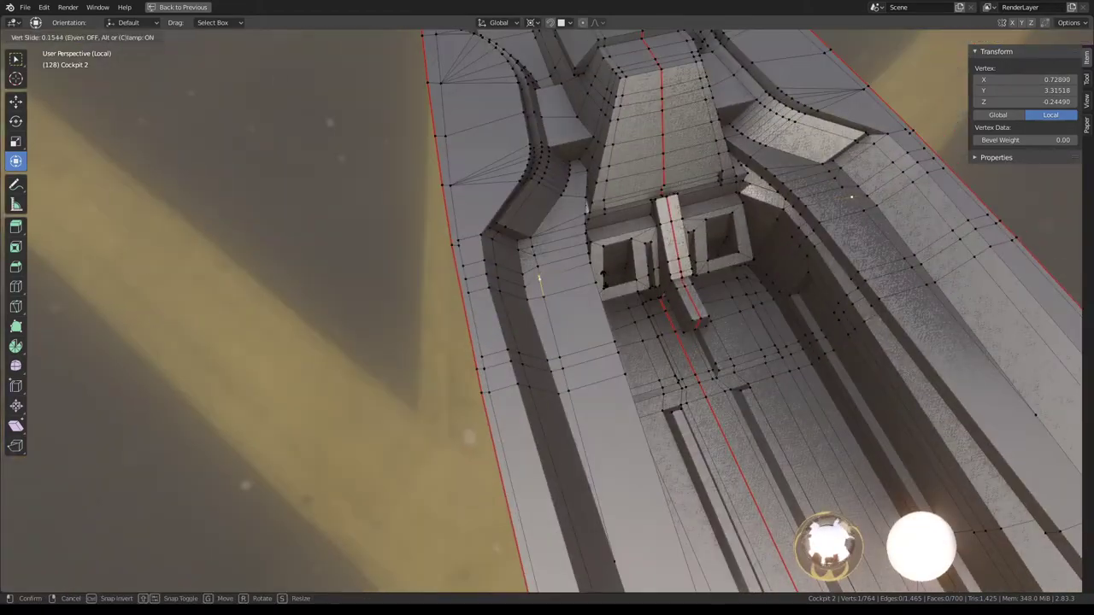
pyautogui.click(540, 278)
pyautogui.press('Tab')
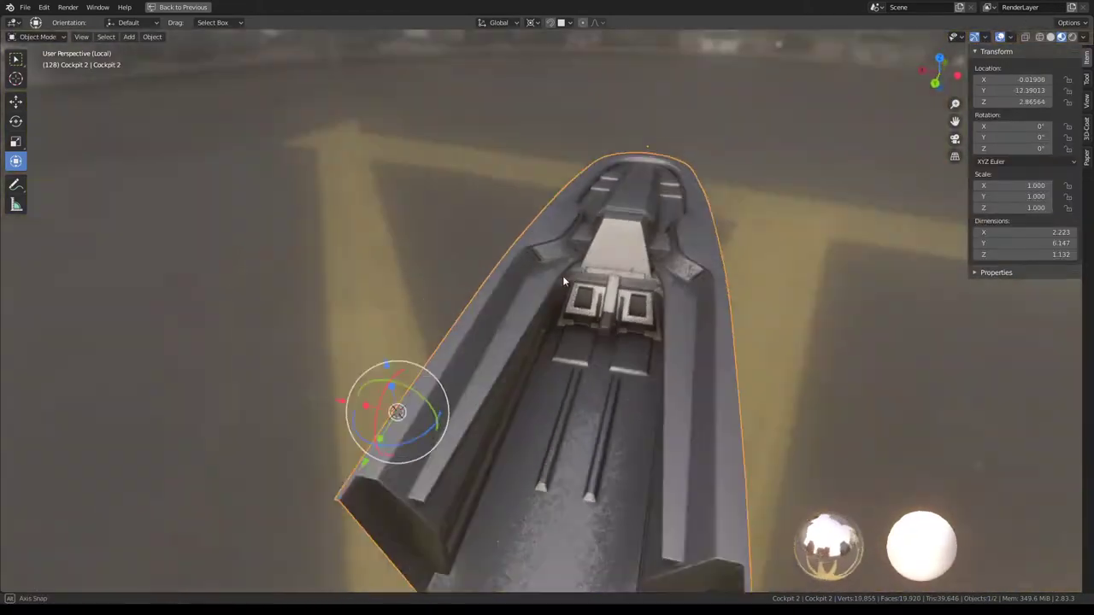
# Step: Enter Edit Mode on the cockpit and vertex-slide a side-panel vertex along its edge
pyautogui.moveTo(563, 281)
pyautogui.mouseDown(button='middle')
pyautogui.moveTo(658, 284)
pyautogui.moveTo(696, 259)
pyautogui.moveTo(543, 283)
pyautogui.moveTo(521, 328)
pyautogui.moveTo(619, 267)
pyautogui.moveTo(506, 268)
pyautogui.moveTo(317, 308)
pyautogui.mouseUp(button='middle')
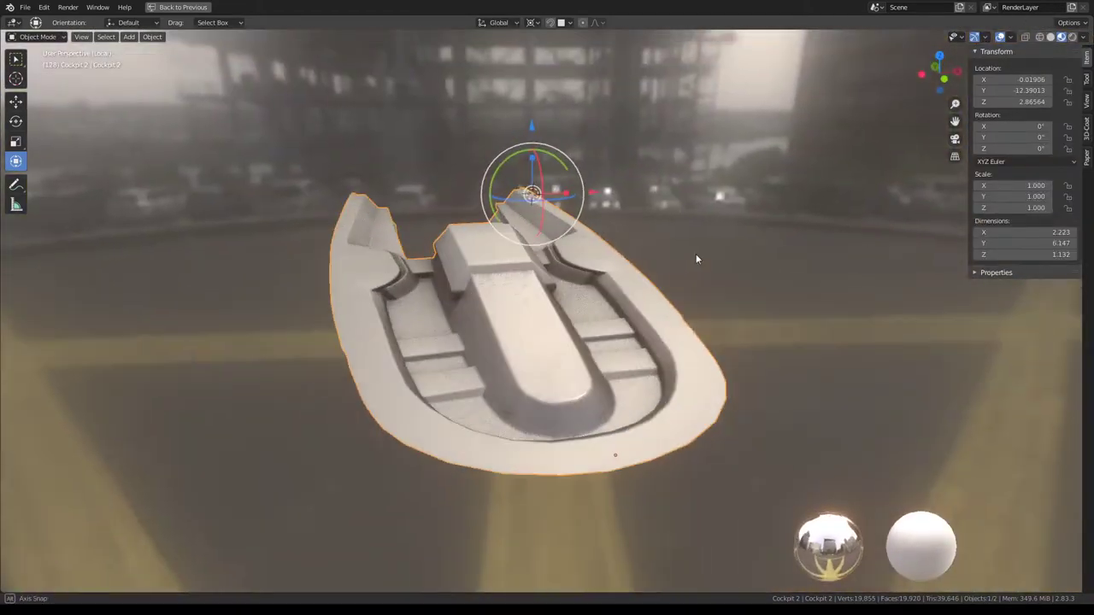
pyautogui.scroll(3, 583, 272)
pyautogui.press('Tab')
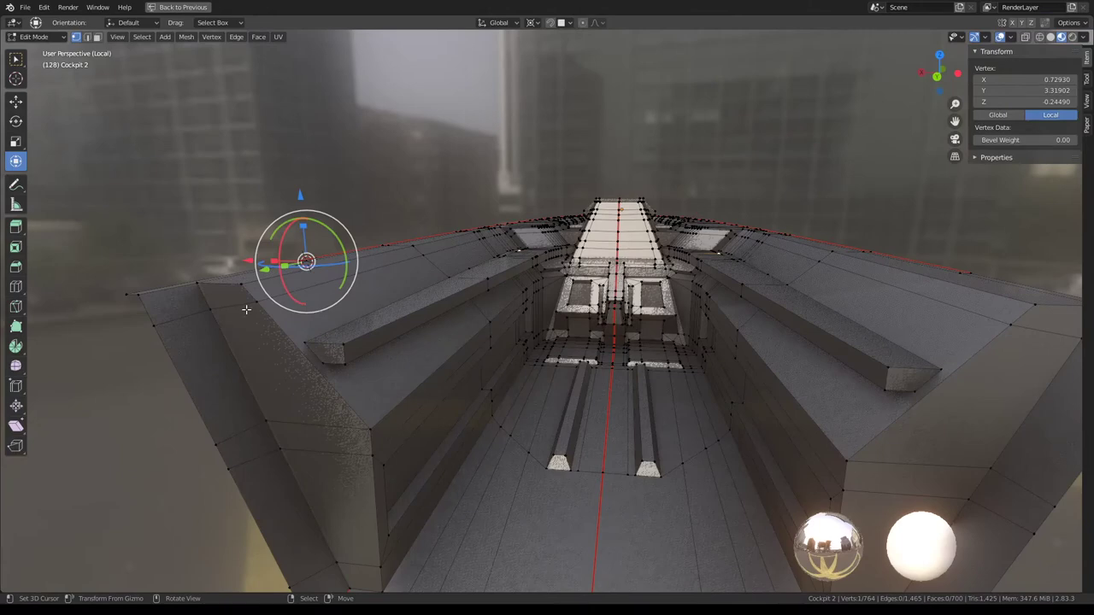
pyautogui.moveTo(271, 451); pyautogui.dragTo(235, 412, button='middle')
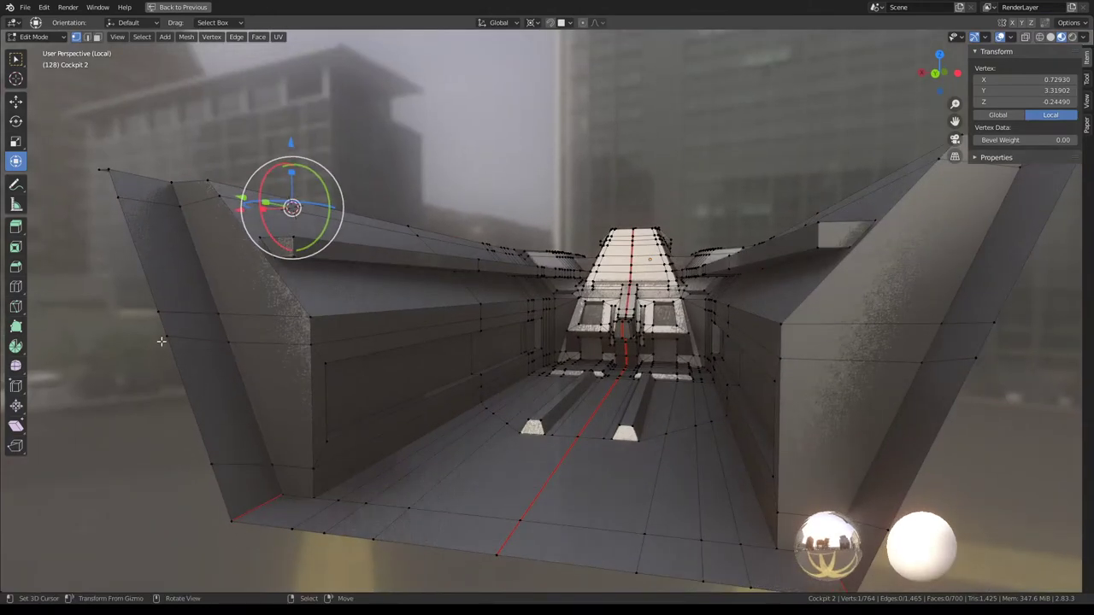
pyautogui.press('g')
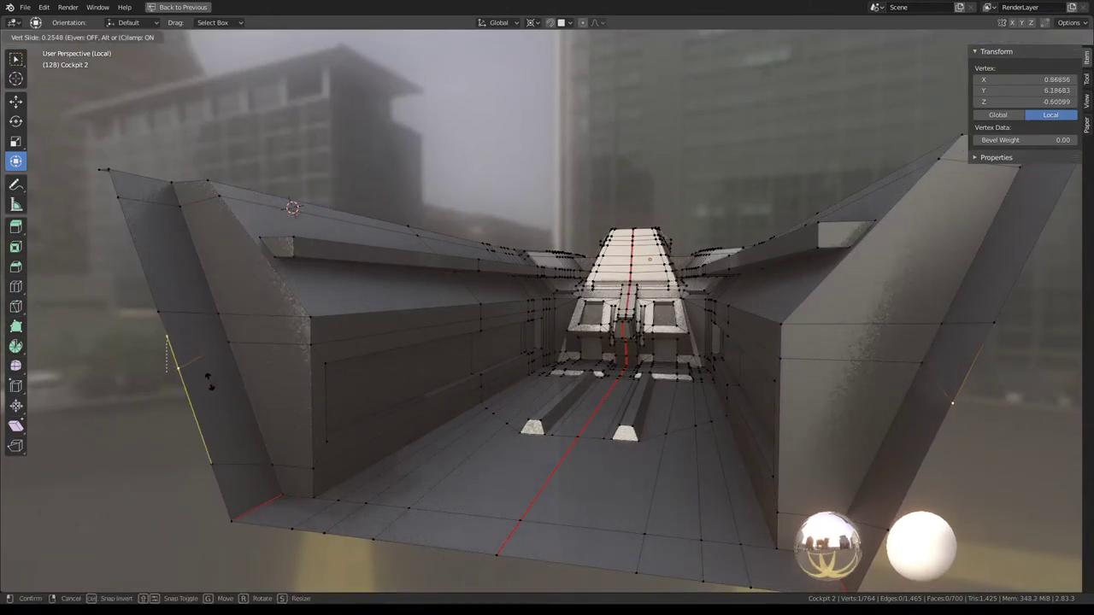
pyautogui.click(209, 382)
# Step: Slide three more side-panel vertices along their edges to re-cut the panel lines
pyautogui.press('g')
pyautogui.press('g')
pyautogui.click(311, 347)
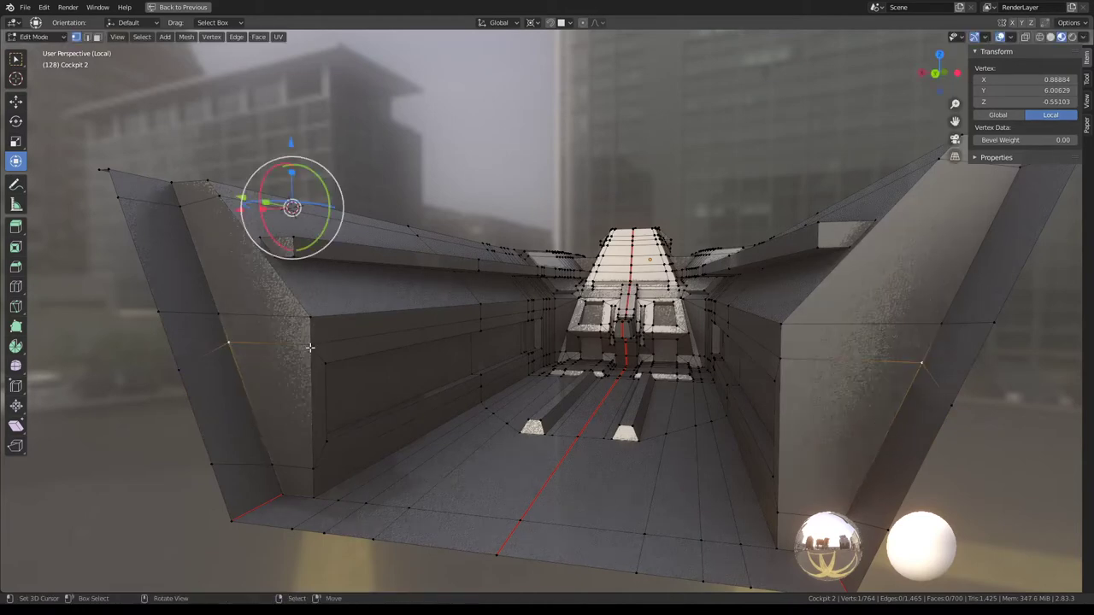
pyautogui.press('g')
pyautogui.press('g')
pyautogui.click(307, 350)
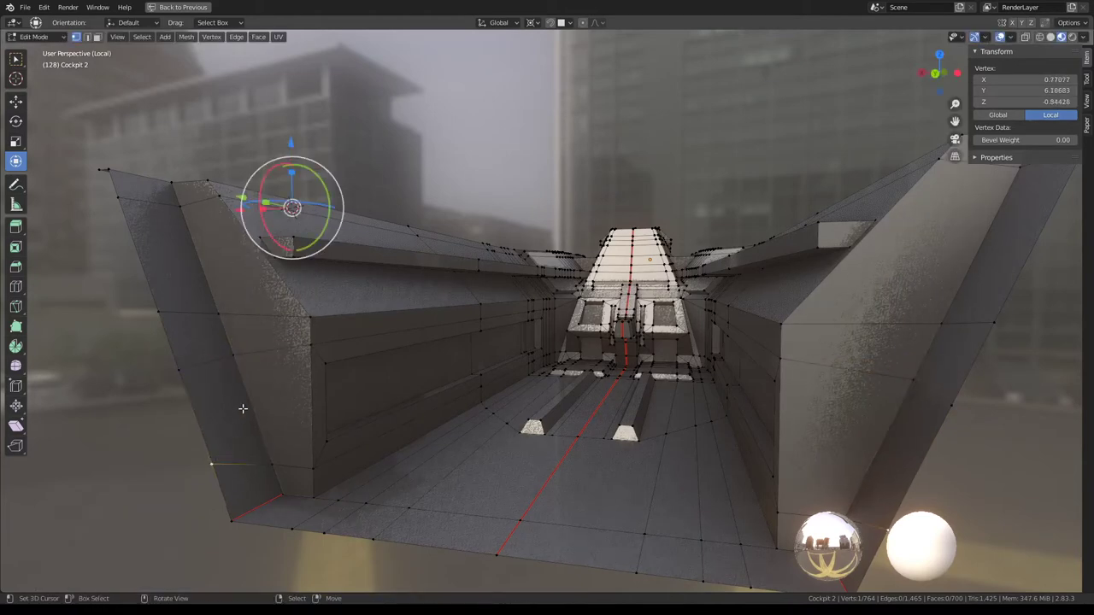
pyautogui.press('g')
pyautogui.press('g')
pyautogui.click(243, 427)
# Step: Leave Edit Mode and orbit around the cockpit to review the re-cut side panels
pyautogui.press('Tab')
pyautogui.scroll(-3, 383, 292)
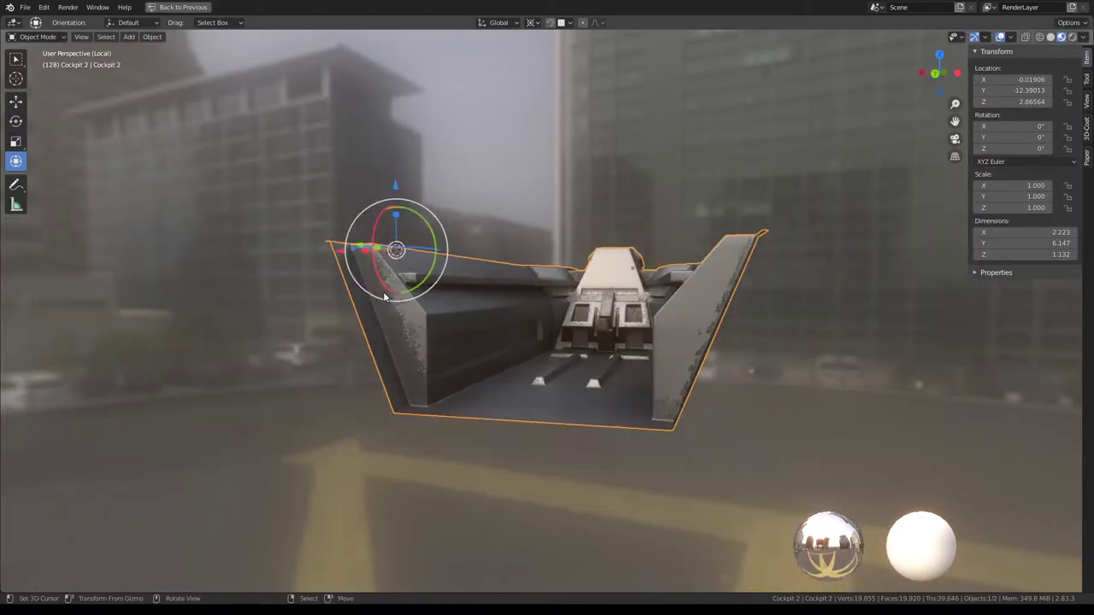
pyautogui.moveTo(383, 291)
pyautogui.mouseDown(button='middle')
pyautogui.moveTo(458, 340)
pyautogui.moveTo(369, 318)
pyautogui.mouseUp(button='middle')
pyautogui.scroll(3, 368, 318)
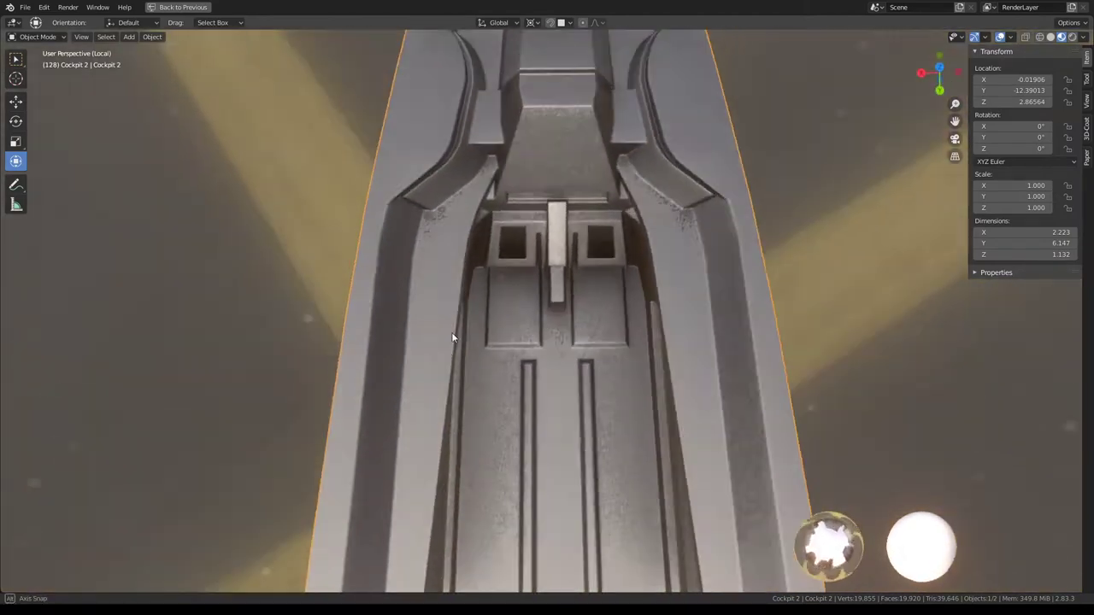
pyautogui.moveTo(451, 334)
pyautogui.mouseDown(button='middle')
pyautogui.moveTo(539, 299)
pyautogui.moveTo(462, 338)
pyautogui.moveTo(508, 336)
pyautogui.mouseUp(button='middle')
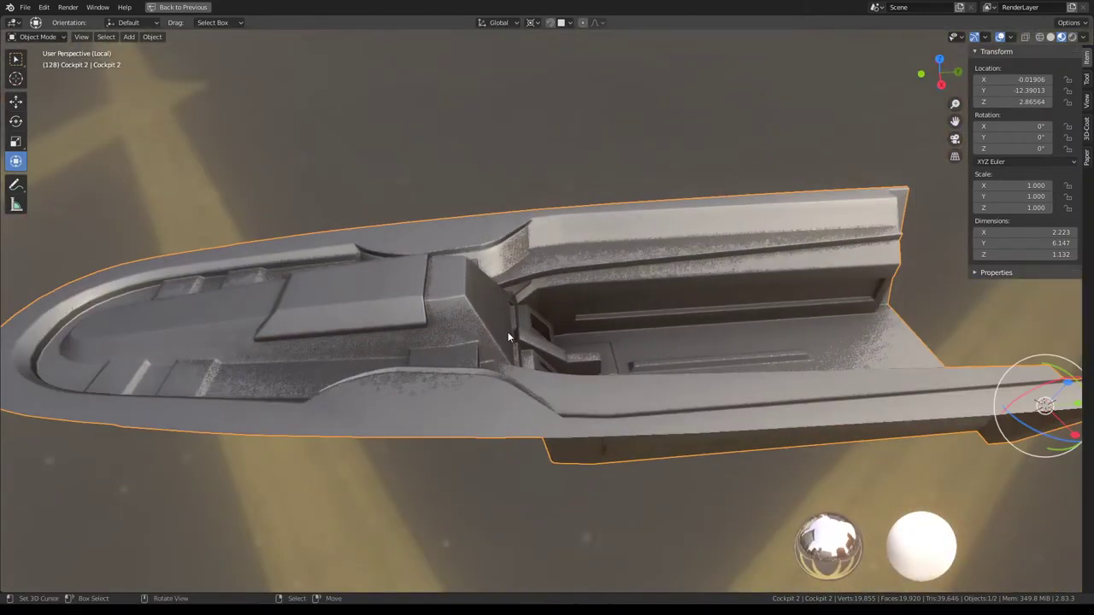
pyautogui.scroll(-2, 504, 335)
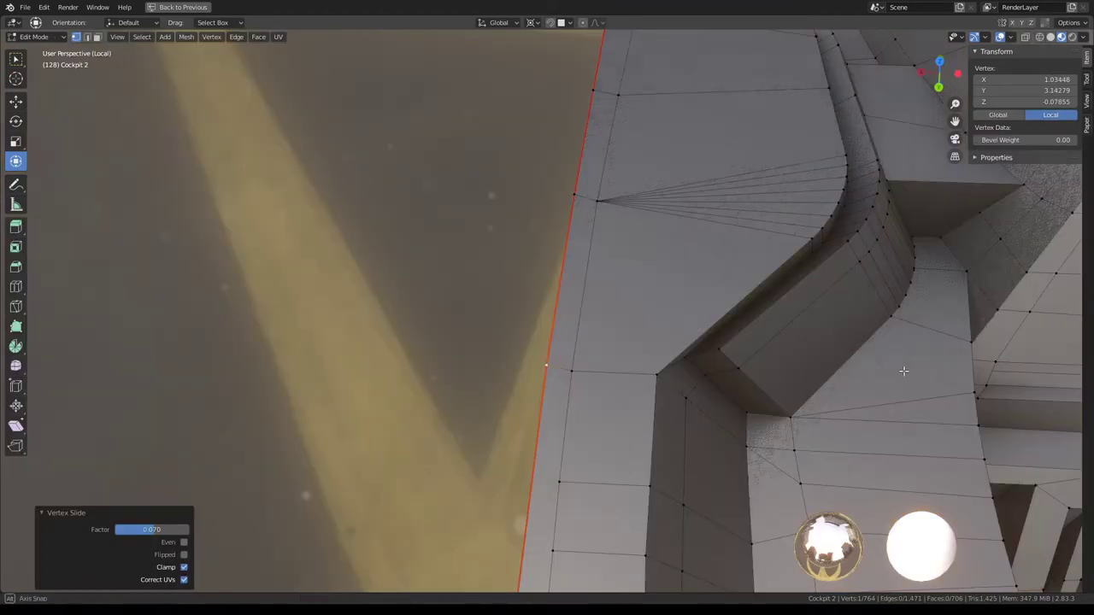
# Step: Confirm the vertex slide at the ledge corner and inspect the rim from new angles
pyautogui.moveTo(904, 371)
pyautogui.mouseDown(button='middle')
pyautogui.moveTo(463, 386)
pyautogui.moveTo(560, 297)
pyautogui.moveTo(468, 288)
pyautogui.mouseUp(button='middle')
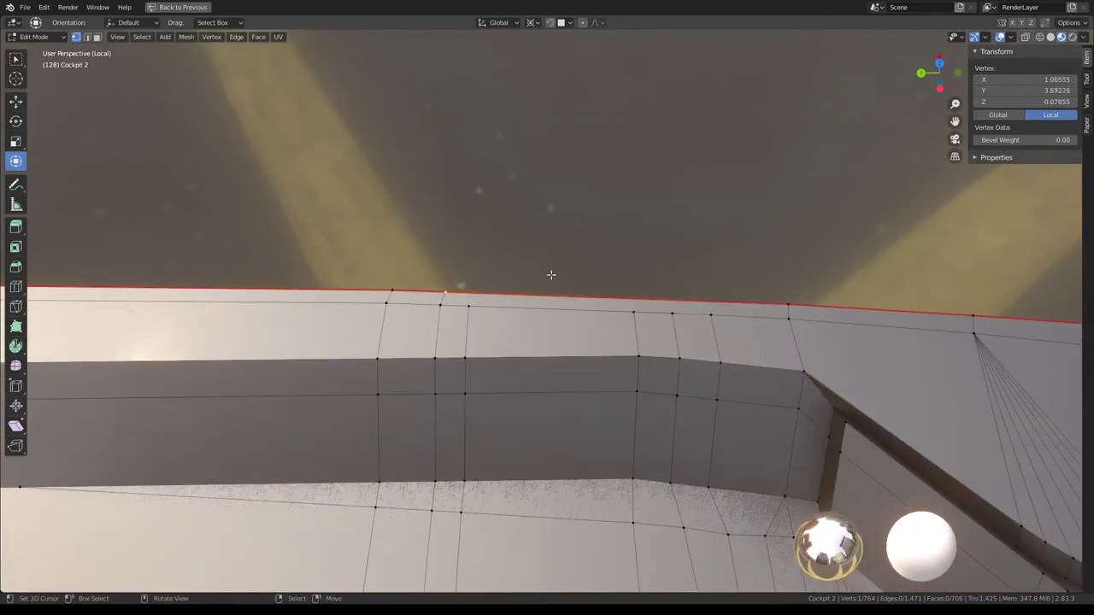
pyautogui.click(546, 274)
pyautogui.moveTo(546, 274)
pyautogui.mouseDown(button='middle')
pyautogui.moveTo(638, 241)
pyautogui.moveTo(781, 297)
pyautogui.moveTo(651, 304)
pyautogui.moveTo(622, 266)
pyautogui.moveTo(617, 342)
pyautogui.mouseUp(button='middle')
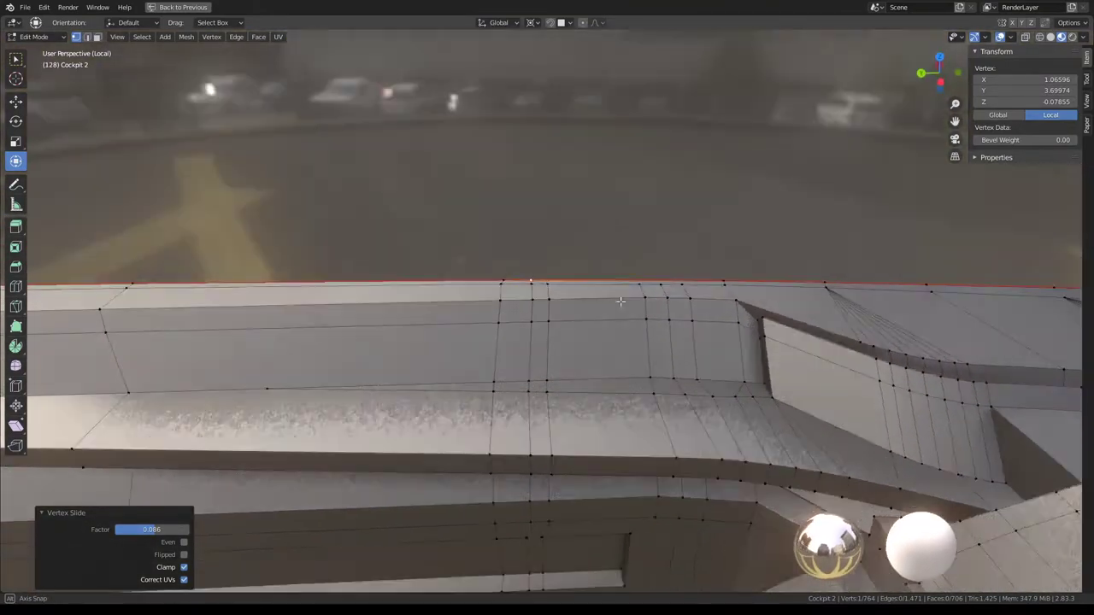
pyautogui.keyDown('shift'); pyautogui.moveTo(456, 339); pyautogui.dragTo(562, 320, button='middle'); pyautogui.keyUp('shift')
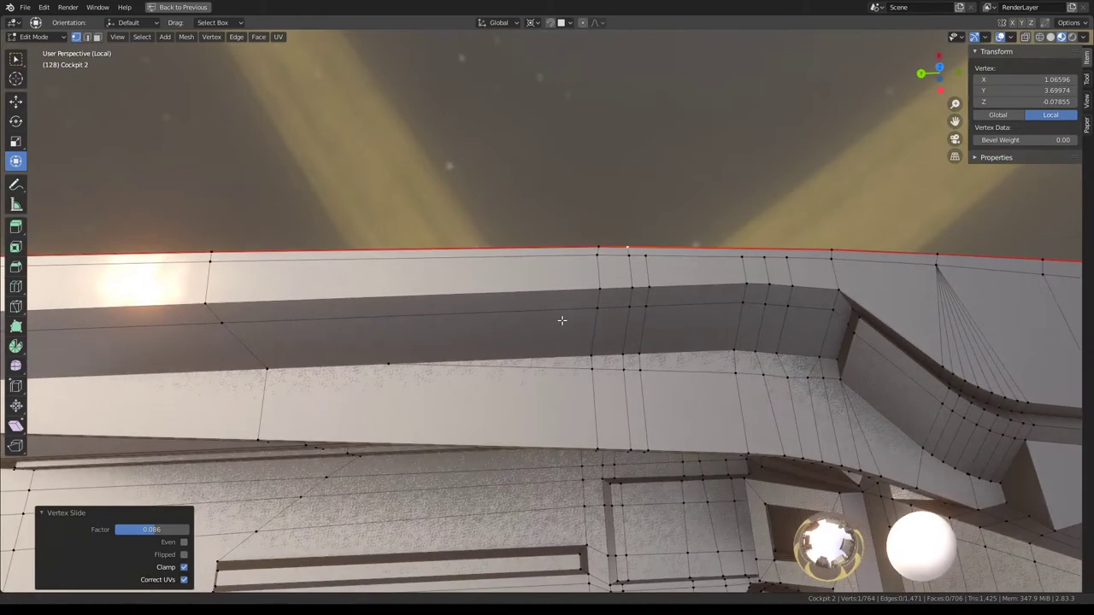
pyautogui.moveTo(515, 235); pyautogui.dragTo(657, 237, button='middle')
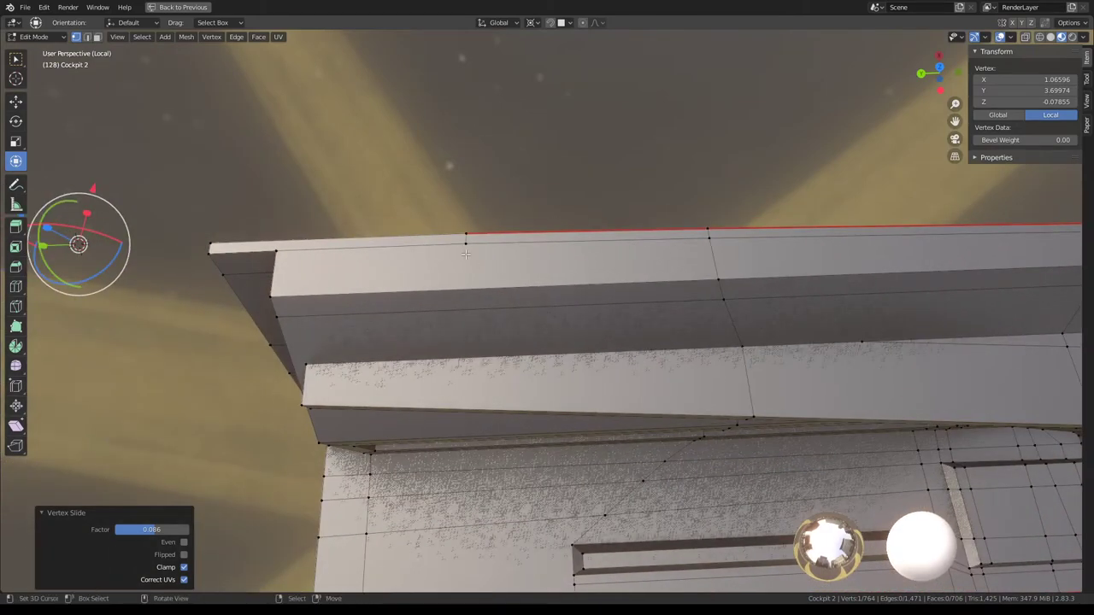
# Step: Select another ledge vertex, inspect the ledge end, and return to Object Mode
pyautogui.click(453, 234)
pyautogui.moveTo(453, 235); pyautogui.dragTo(576, 245, button='middle')
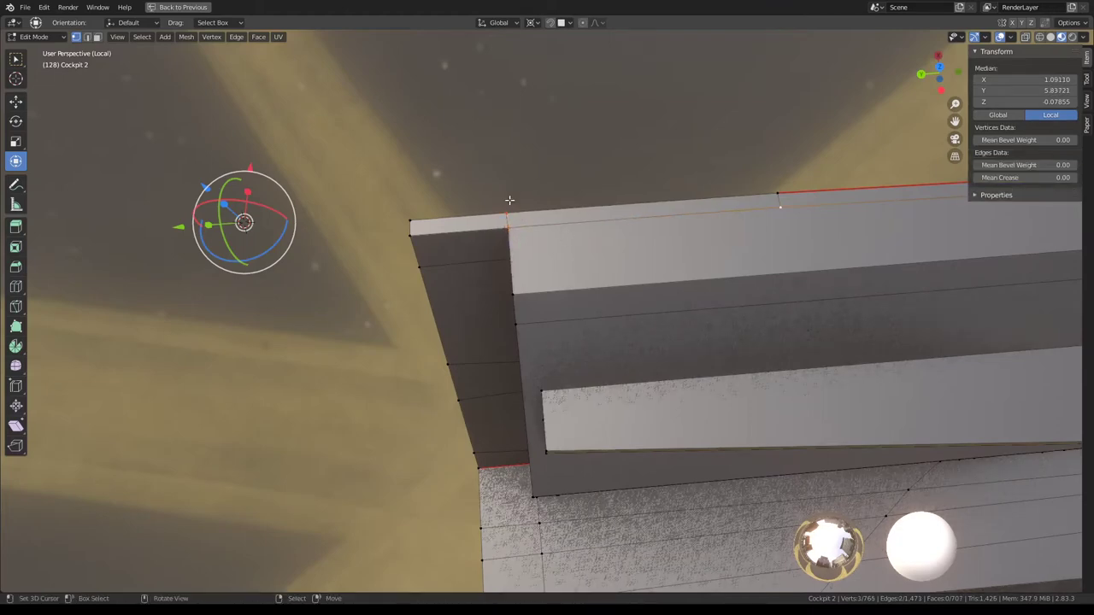
pyautogui.moveTo(509, 200)
pyautogui.mouseDown(button='middle')
pyautogui.moveTo(587, 180)
pyautogui.moveTo(662, 120)
pyautogui.moveTo(585, 283)
pyautogui.mouseUp(button='middle')
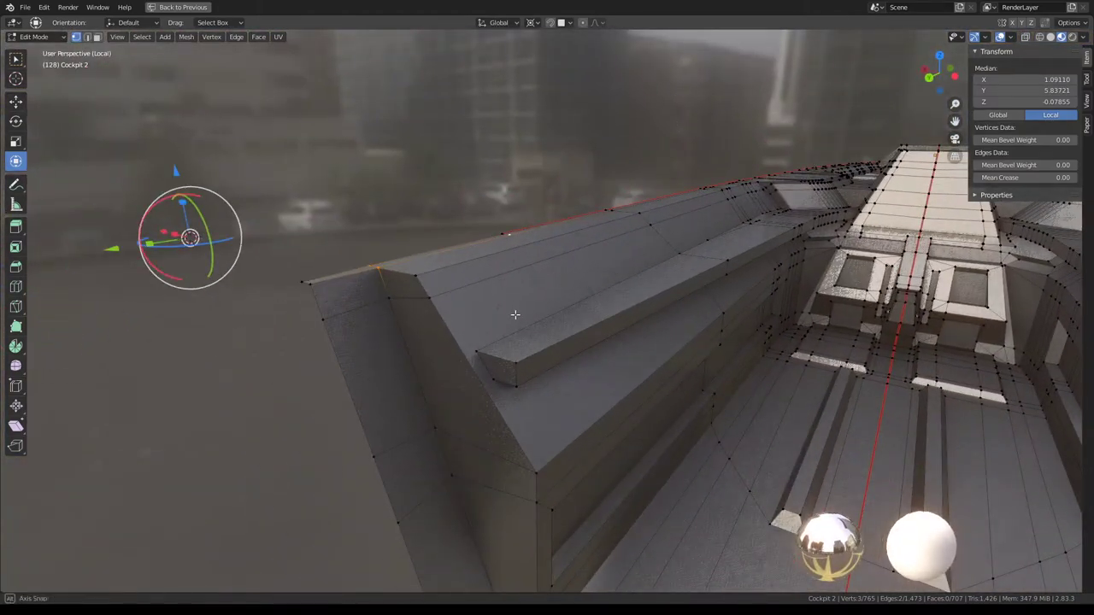
pyautogui.moveTo(516, 315)
pyautogui.mouseDown(button='middle')
pyautogui.moveTo(504, 342)
pyautogui.moveTo(676, 301)
pyautogui.moveTo(793, 291)
pyautogui.mouseUp(button='middle')
pyautogui.scroll(2, 502, 352)
pyautogui.press('Tab')
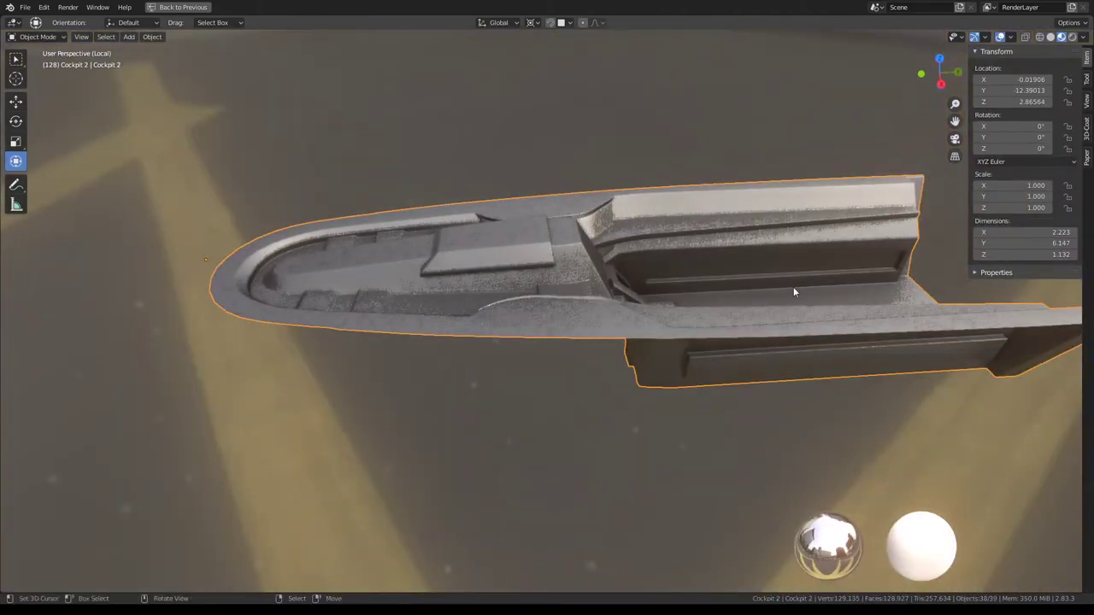
# Step: Exit local view, bring back the whole scene, and edit the base from top view
pyautogui.press('KP_Divide')
pyautogui.hotkey('alt', 'a')
pyautogui.scroll(-2, 653, 322)
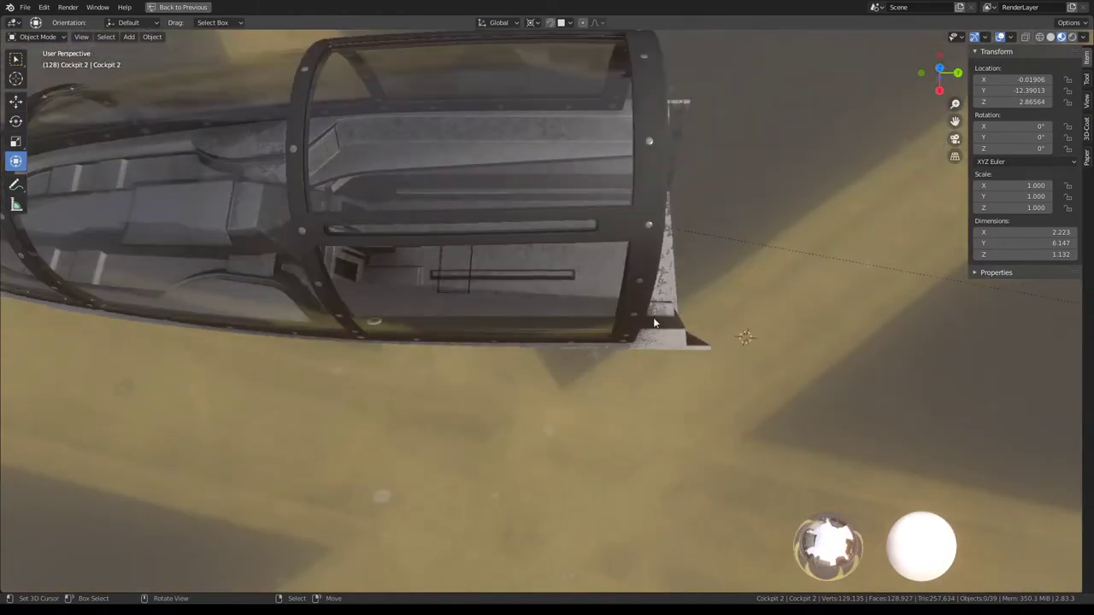
pyautogui.moveTo(653, 322)
pyautogui.mouseDown(button='middle')
pyautogui.moveTo(626, 276)
pyautogui.moveTo(668, 326)
pyautogui.moveTo(718, 314)
pyautogui.moveTo(630, 371)
pyautogui.mouseUp(button='middle')
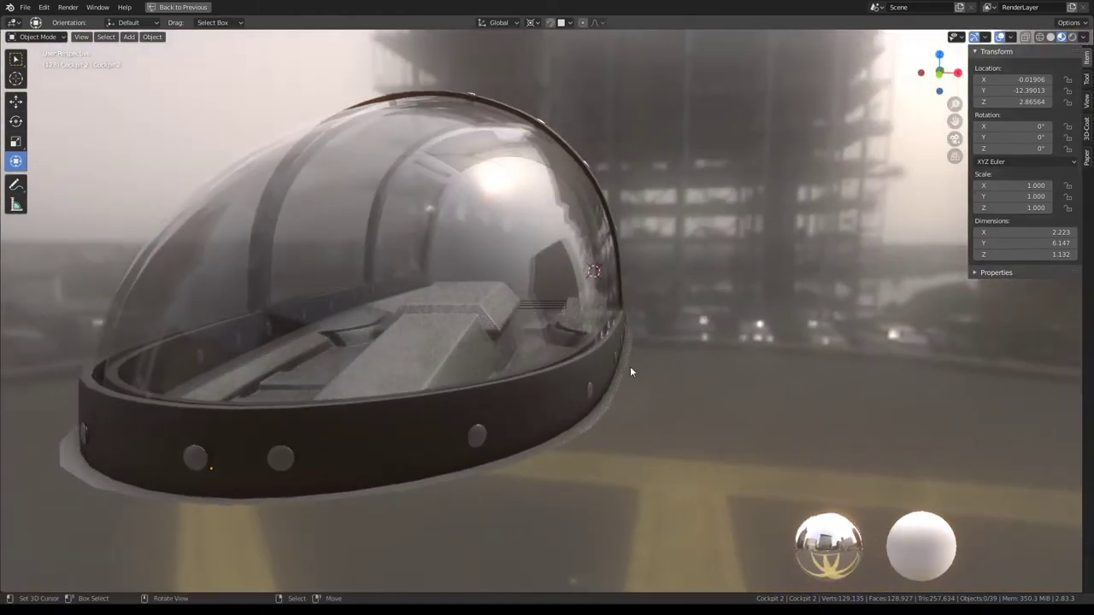
pyautogui.press('Tab')
pyautogui.press('KP_7')
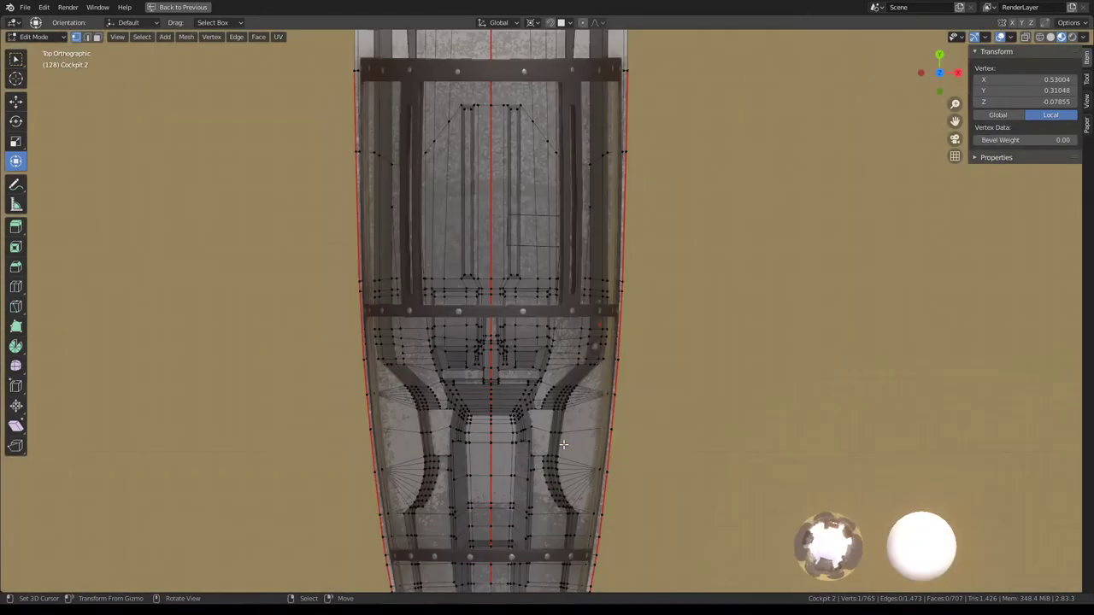
# Step: Move rim vertices at the rounded cockpit end out to the glass canopy edge
pyautogui.keyDown('shift'); pyautogui.moveTo(563, 445); pyautogui.dragTo(618, 237, button='middle'); pyautogui.keyUp('shift')
pyautogui.scroll(2, 647, 340)
pyautogui.keyDown('shift'); pyautogui.moveTo(646, 340); pyautogui.dragTo(547, 257, button='middle'); pyautogui.keyUp('shift')
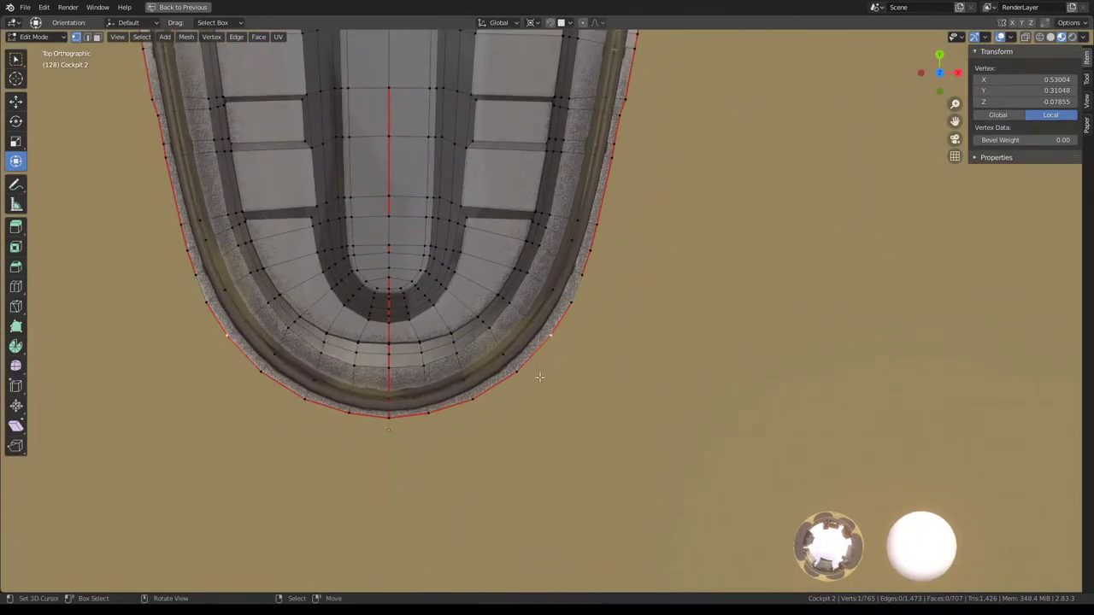
pyautogui.scroll(5, 486, 424)
pyautogui.keyDown('shift'); pyautogui.moveTo(640, 212); pyautogui.dragTo(591, 281, button='middle'); pyautogui.keyUp('shift')
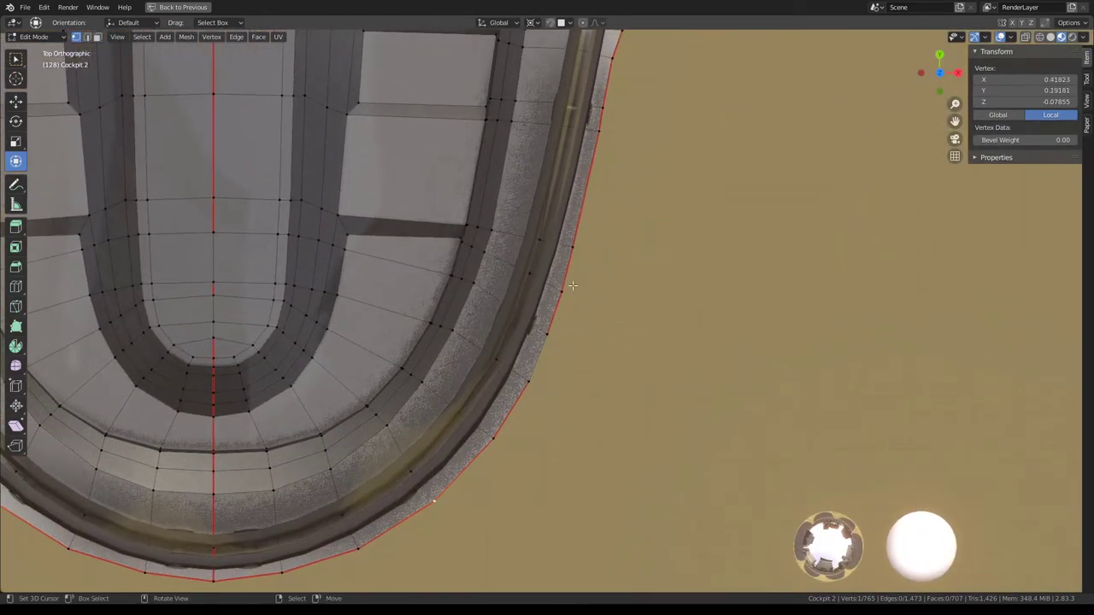
pyautogui.moveTo(591, 281); pyautogui.dragTo(578, 247)
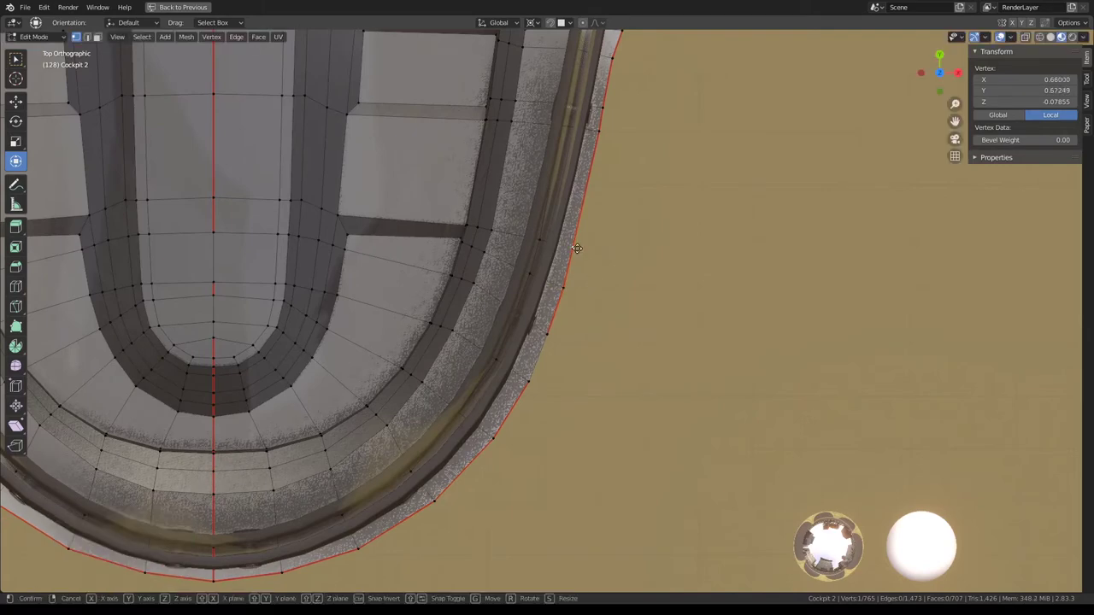
pyautogui.keyDown('shift'); pyautogui.moveTo(624, 51); pyautogui.dragTo(603, 145, button='middle'); pyautogui.keyUp('shift')
# Step: Move the next rim vertex by -0.00323 X, 0.00755 Y, then return to Object Mode
pyautogui.click(602, 128)
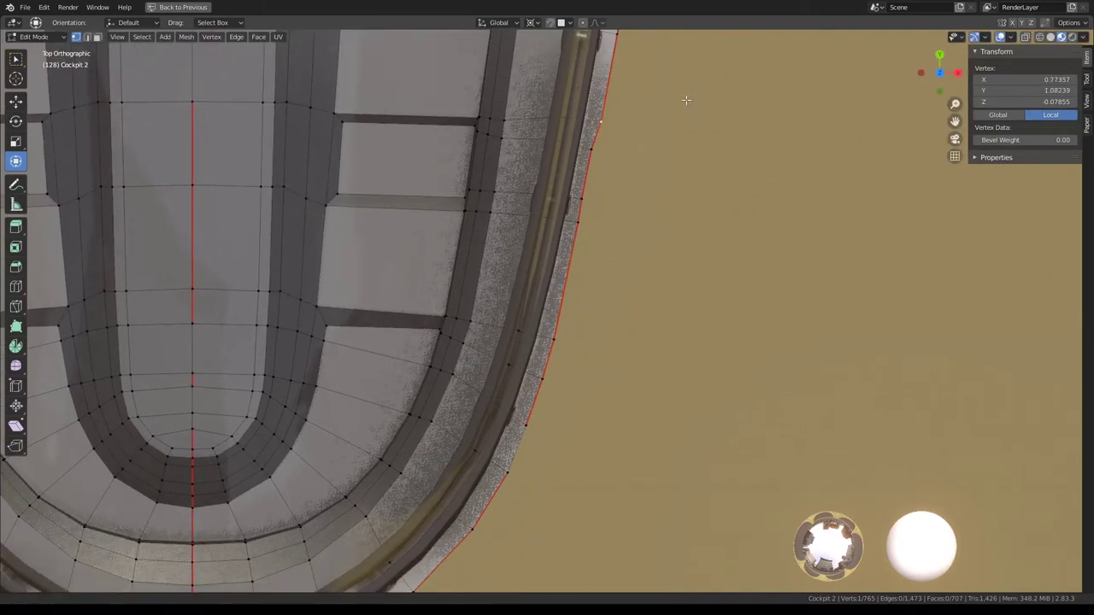
pyautogui.keyDown('shift'); pyautogui.moveTo(689, 102); pyautogui.dragTo(618, 330, button='middle'); pyautogui.keyUp('shift')
pyautogui.press('g')
pyautogui.click(567, 285)
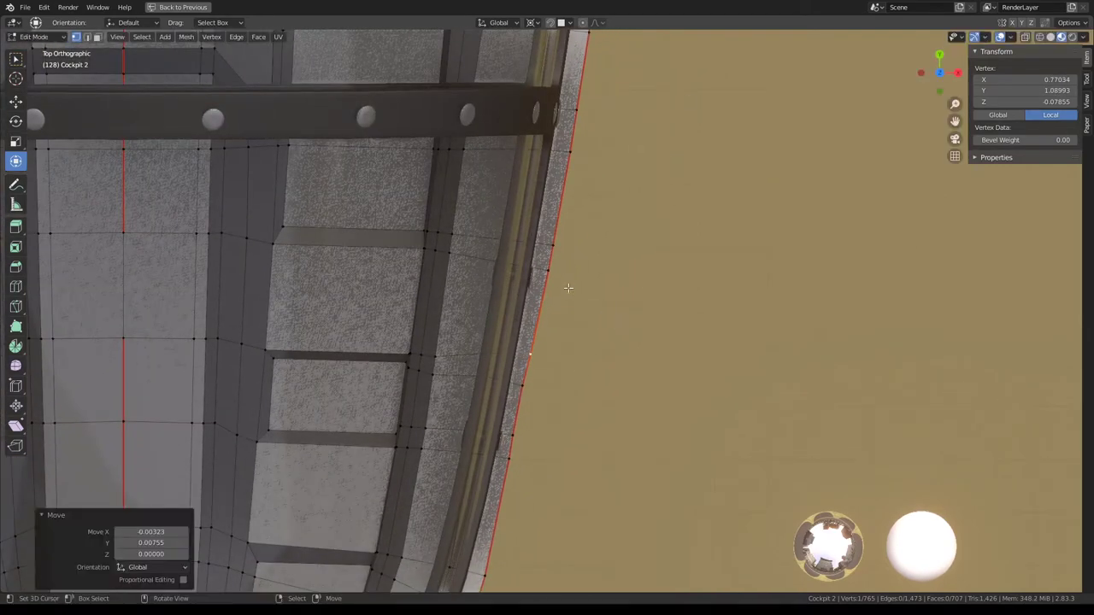
pyautogui.scroll(-2, 655, 308)
pyautogui.moveTo(654, 307)
pyautogui.keyDown('shift'); pyautogui.mouseDown(button='middle')
pyautogui.moveTo(645, 336)
pyautogui.moveTo(690, 287)
pyautogui.mouseUp(button='middle'); pyautogui.keyUp('shift')
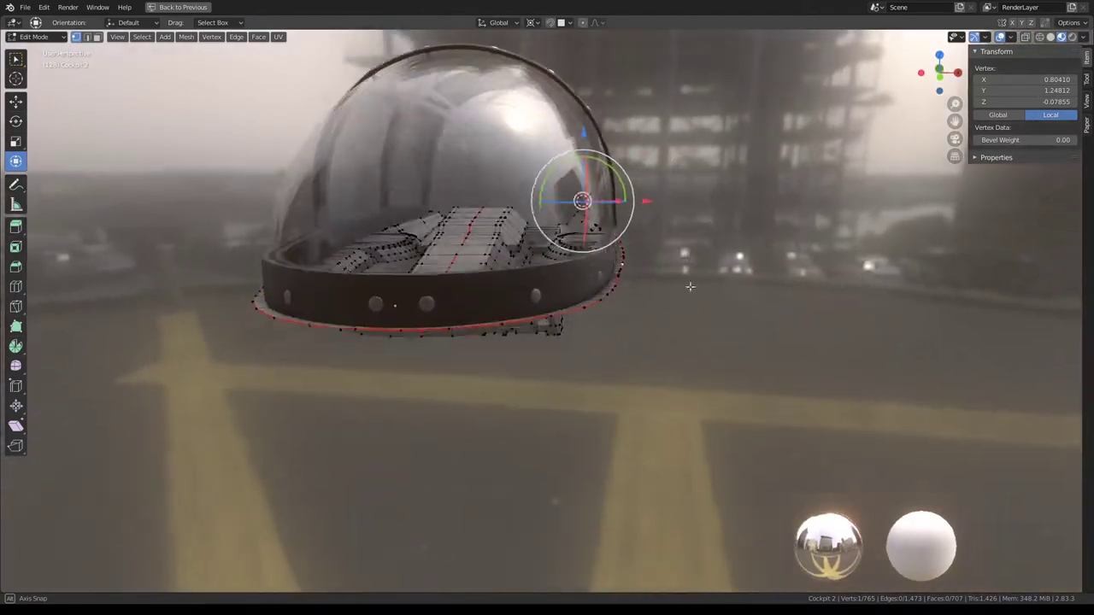
pyautogui.scroll(3, 691, 287)
pyautogui.press('Tab')
# Step: Restore the full layout and add a Shrinkwrap modifier to Cockpit 2 below Bevel.001
pyautogui.click(614, 278)
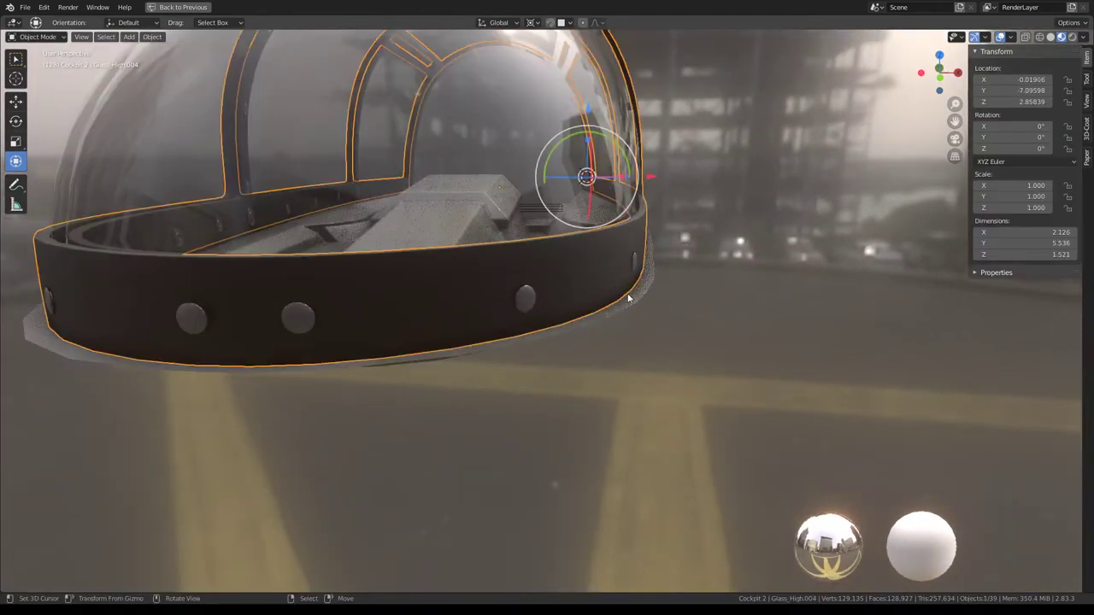
pyautogui.hotkey('ctrl', 'space')
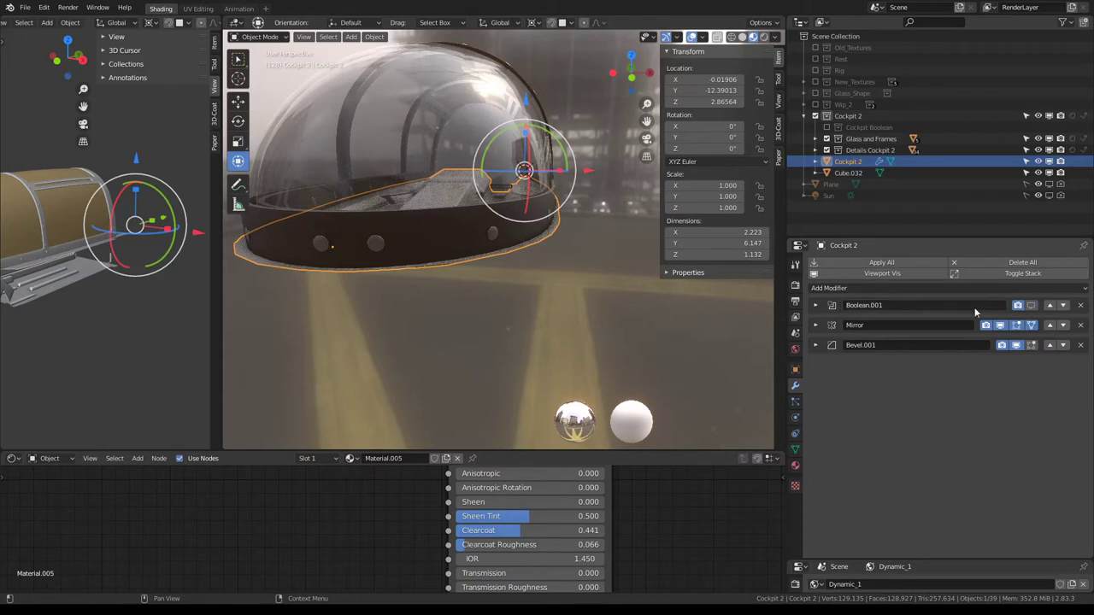
pyautogui.click(929, 289)
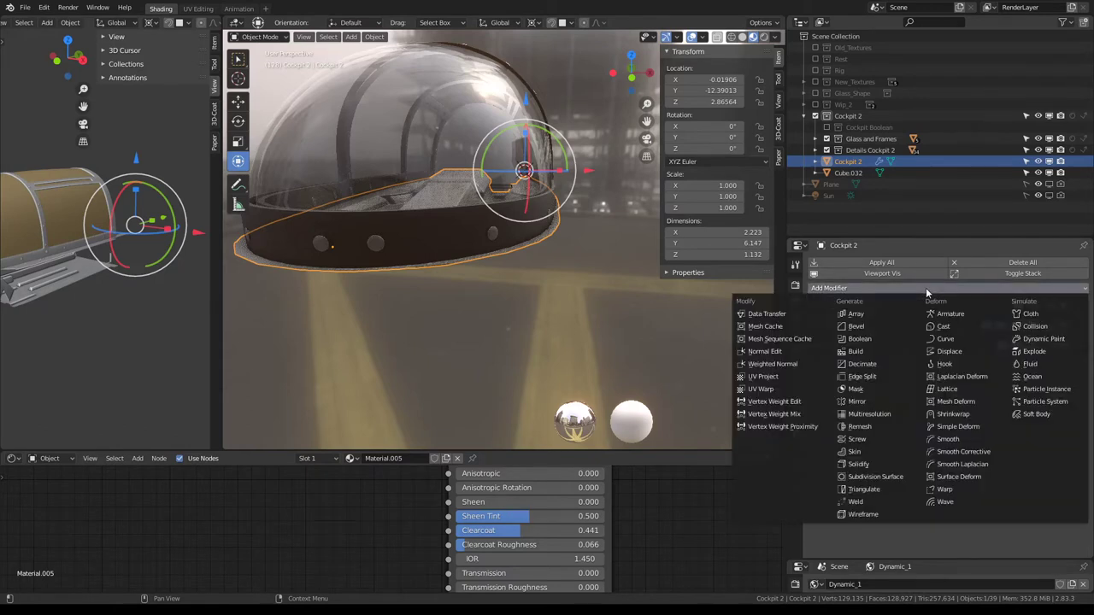
pyautogui.click(997, 416)
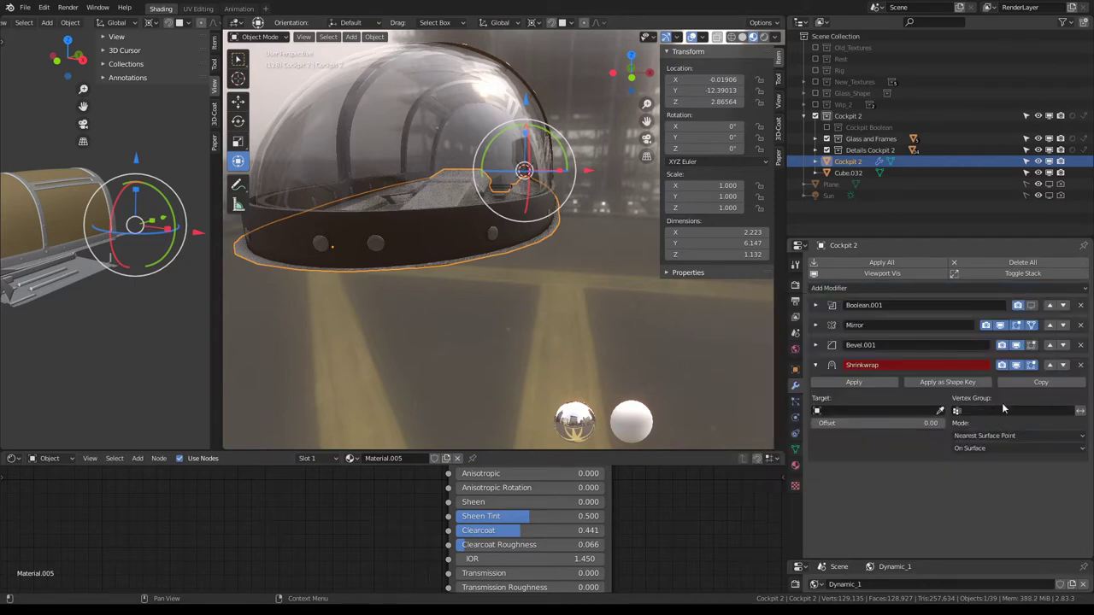
pyautogui.click(998, 411)
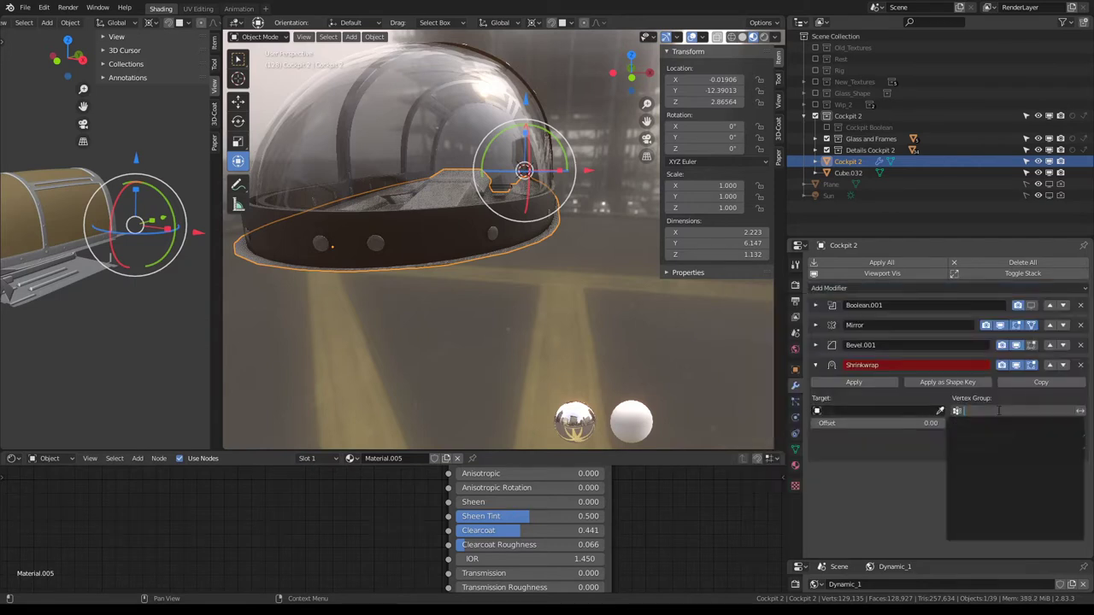
pyautogui.click(256, 38)
# Step: Switch Cockpit 2 from Vertex Paint into Weight Paint mode
pyautogui.click(273, 88)
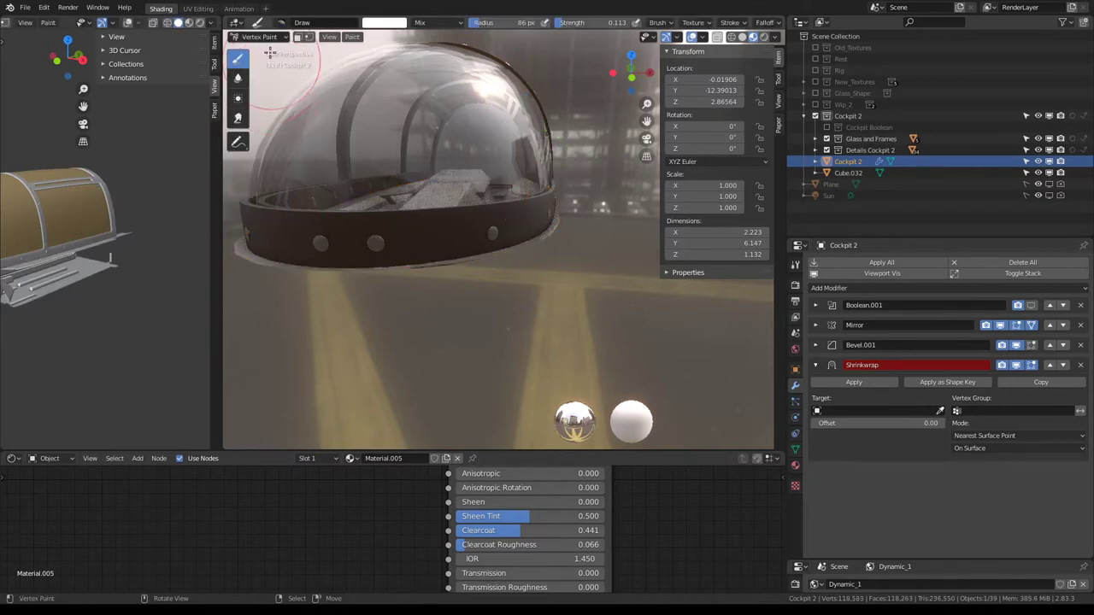
pyautogui.click(263, 37)
pyautogui.click(267, 101)
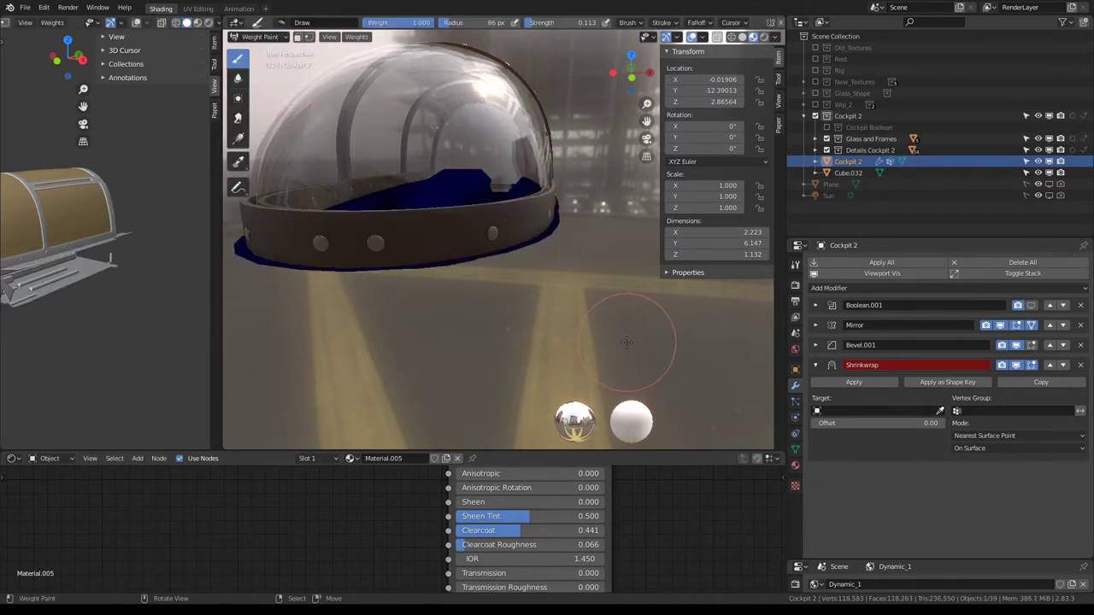
# Step: Set the Shrinkwrap vertex group to Group and target Glass_High.004
pyautogui.click(878, 410)
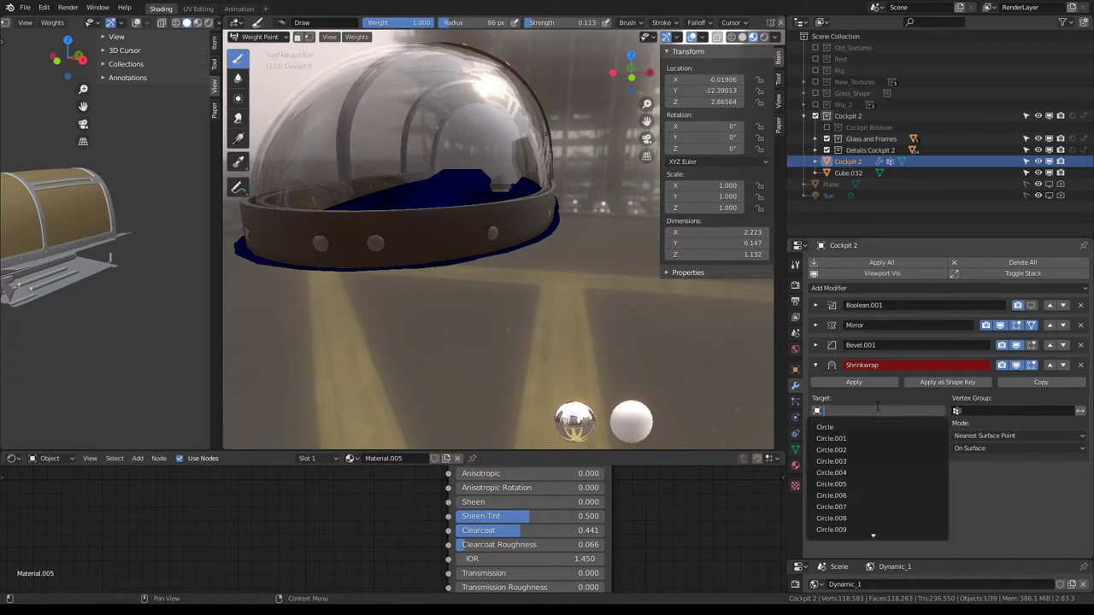
pyautogui.click(992, 411)
pyautogui.click(992, 411)
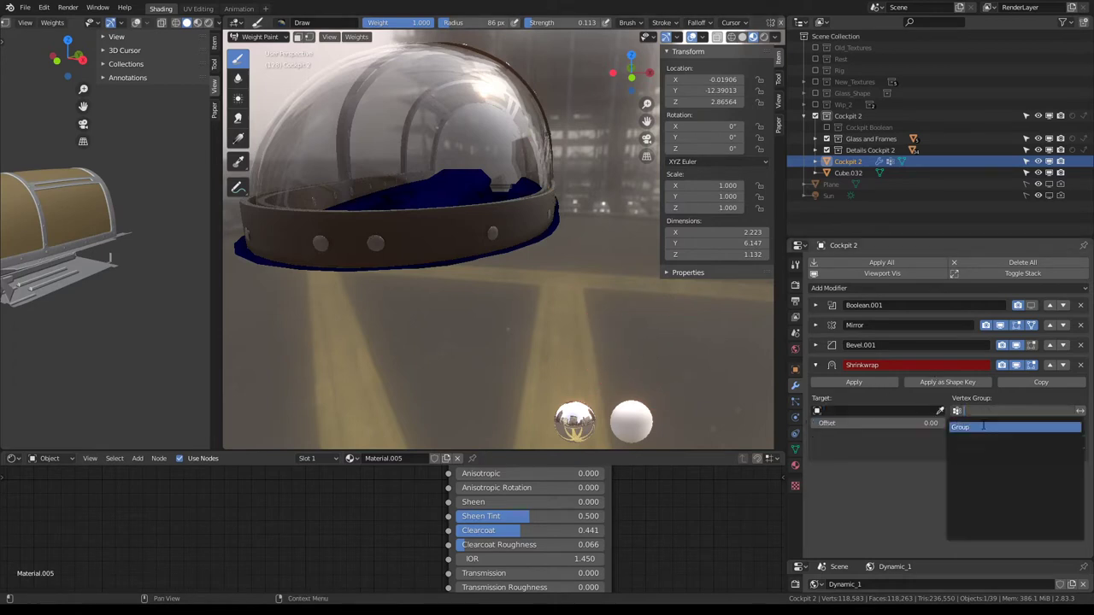
pyautogui.click(977, 420)
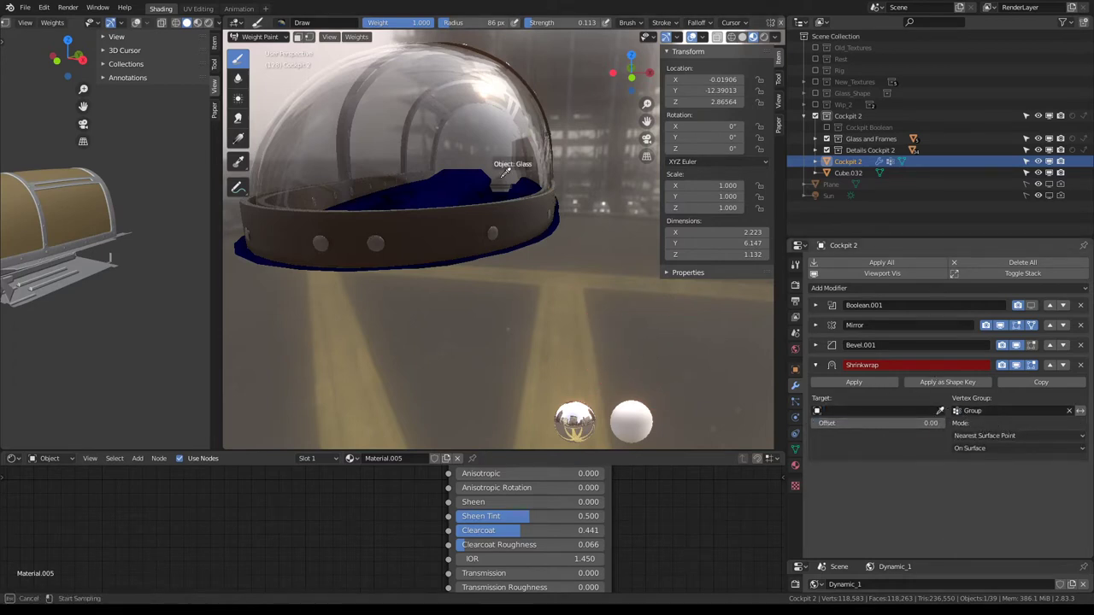
pyautogui.click(540, 199)
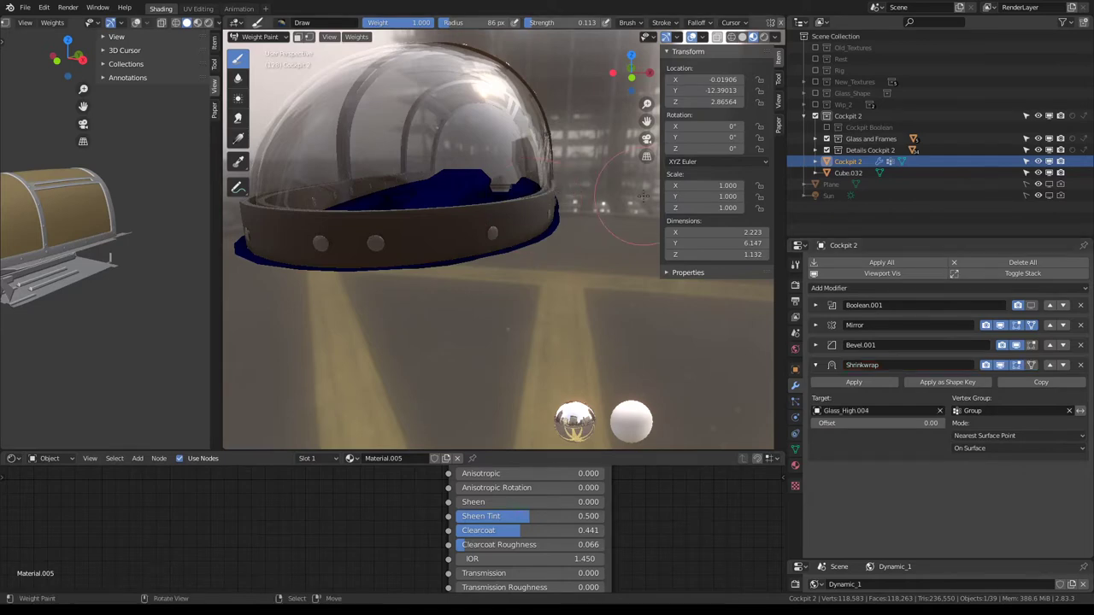
# Step: Maximize the viewport, enter Edit Mode, and select the bottom rim edge loop
pyautogui.hotkey('ctrl', 'space')
pyautogui.scroll(3, 603, 201)
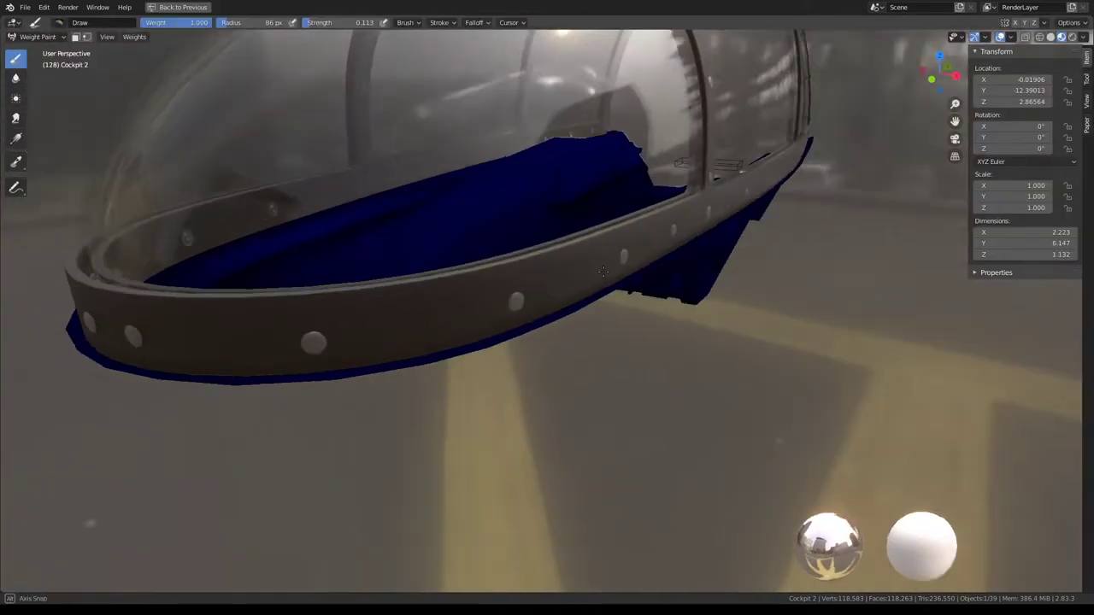
pyautogui.moveTo(603, 201); pyautogui.dragTo(598, 281, button='middle')
pyautogui.press('Tab')
pyautogui.keyDown('alt'); pyautogui.click(414, 443); pyautogui.keyUp('alt')
pyautogui.scroll(-3, 414, 443)
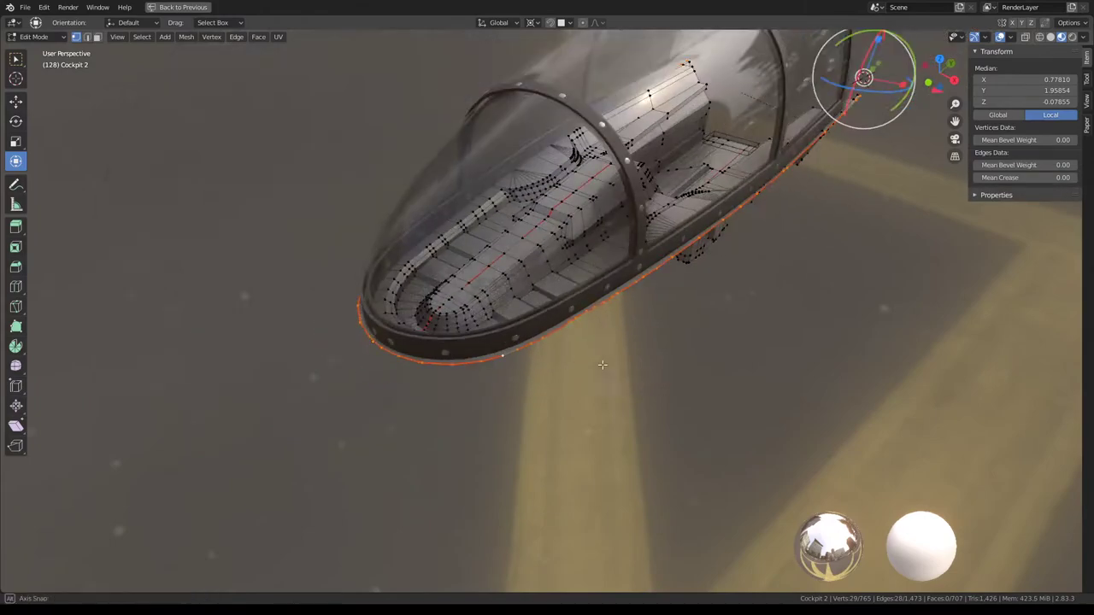
pyautogui.moveTo(414, 443)
pyautogui.mouseDown(button='middle')
pyautogui.moveTo(471, 298)
pyautogui.moveTo(484, 304)
pyautogui.mouseUp(button='middle')
pyautogui.scroll(3, 471, 297)
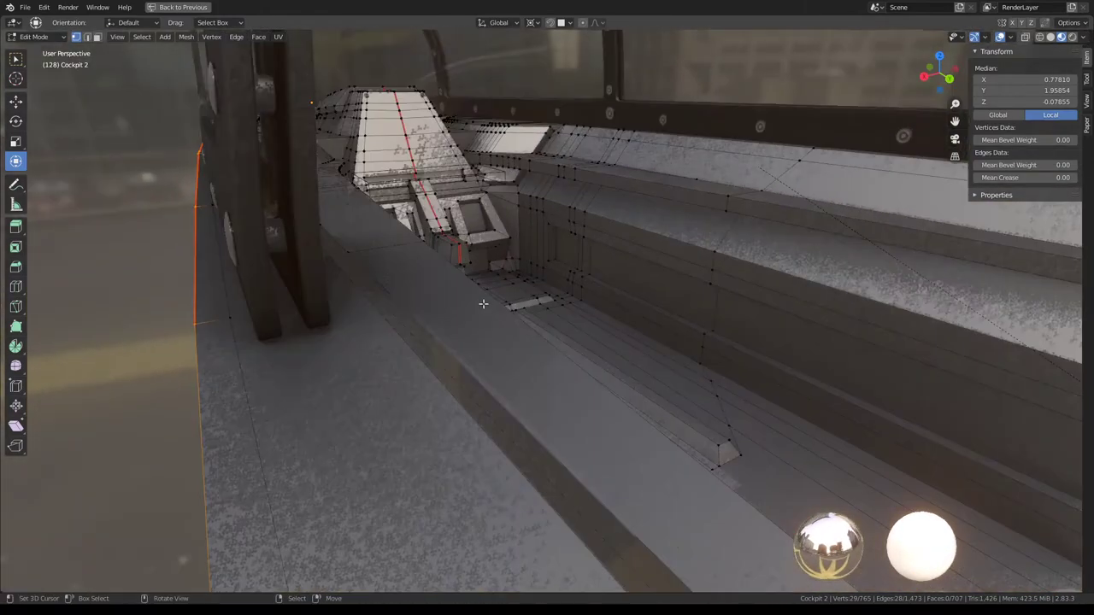
pyautogui.scroll(-2, 495, 332)
pyautogui.scroll(-3, 525, 341)
pyautogui.scroll(3, 523, 359)
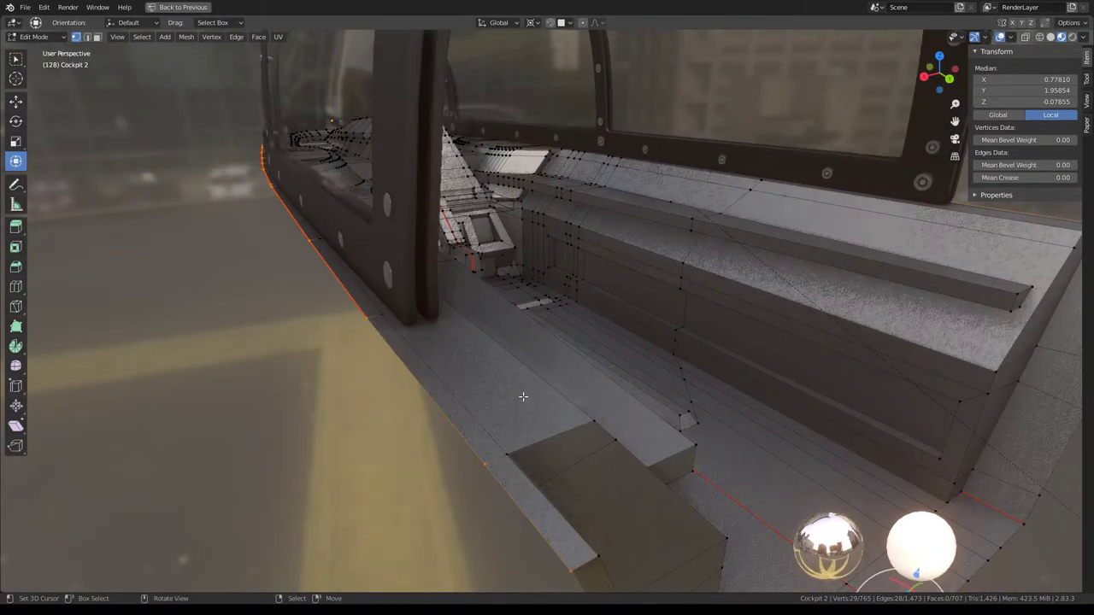
pyautogui.moveTo(495, 438); pyautogui.dragTo(519, 411, button='middle')
# Step: Deselect a stray corner vertex, check front and side views, and exit Edit Mode
pyautogui.keyDown('shift'); pyautogui.click(556, 418); pyautogui.keyUp('shift')
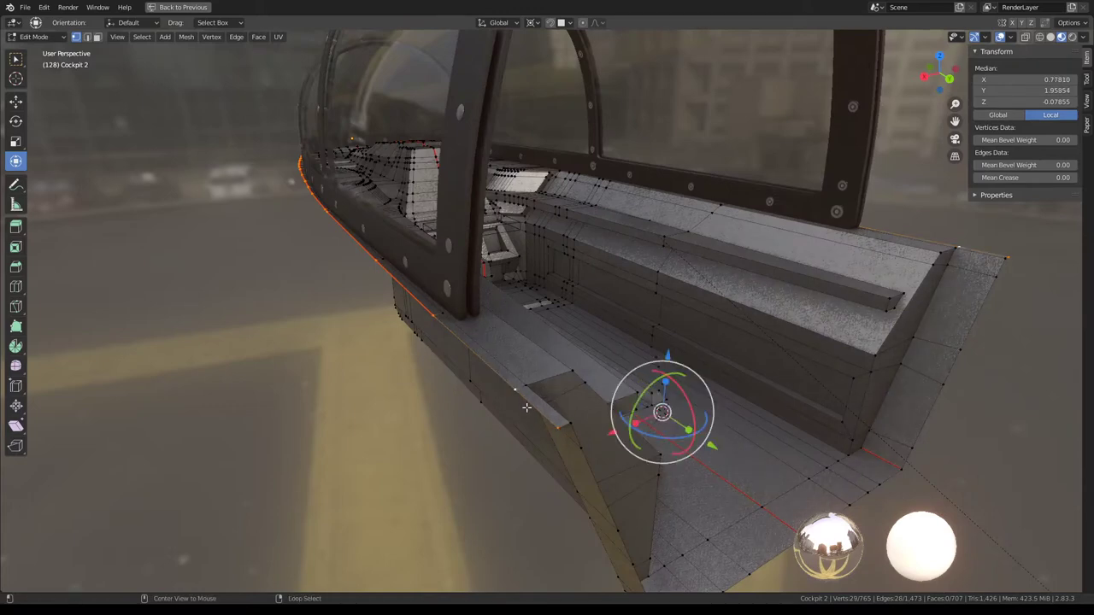
pyautogui.scroll(-4, 527, 408)
pyautogui.keyDown('alt'); pyautogui.moveTo(526, 408); pyautogui.dragTo(556, 276, button='middle'); pyautogui.keyUp('alt')
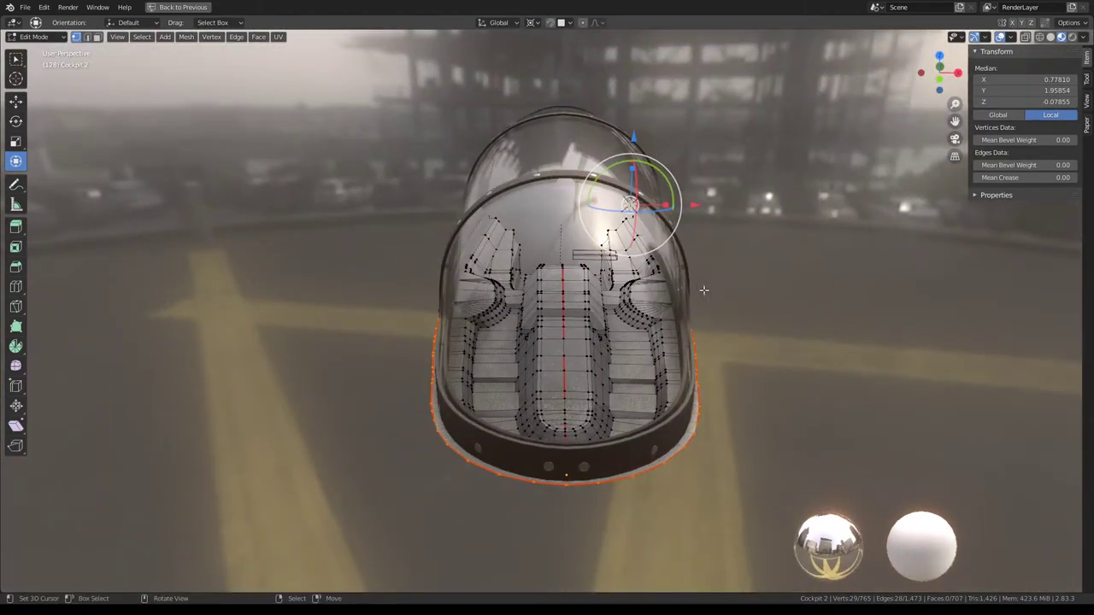
pyautogui.moveTo(703, 291)
pyautogui.mouseDown(button='middle')
pyautogui.moveTo(632, 257)
pyautogui.moveTo(619, 304)
pyautogui.mouseUp(button='middle')
pyautogui.press('Tab')
# Step: Hide the glass canopy frame and enter Edit Mode on the cockpit base
pyautogui.click(607, 325)
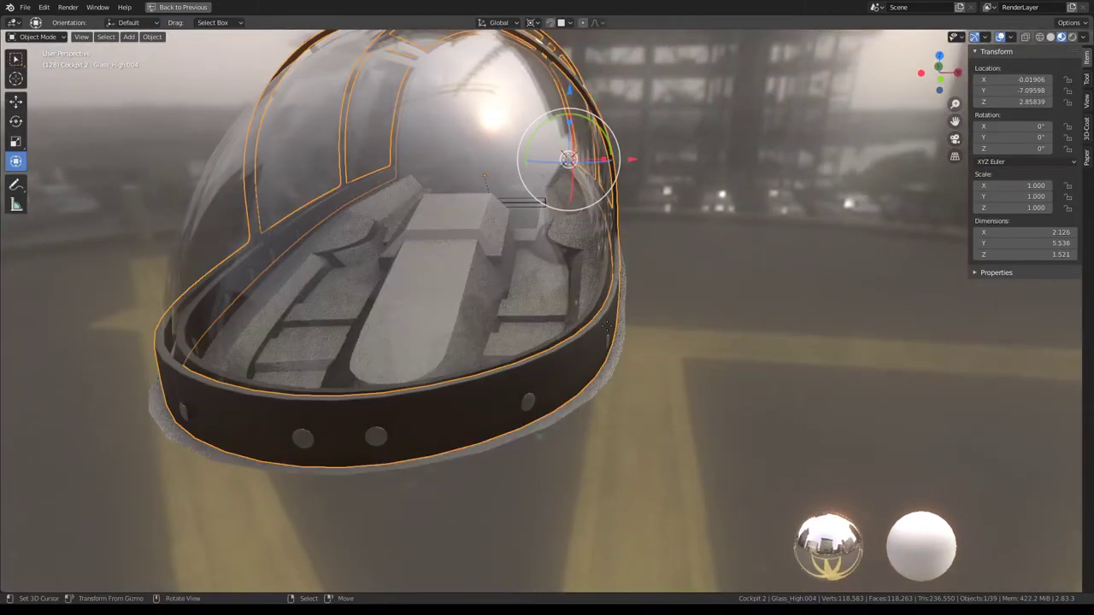
pyautogui.press('h')
pyautogui.hotkey('alt', 'h')
pyautogui.press('h')
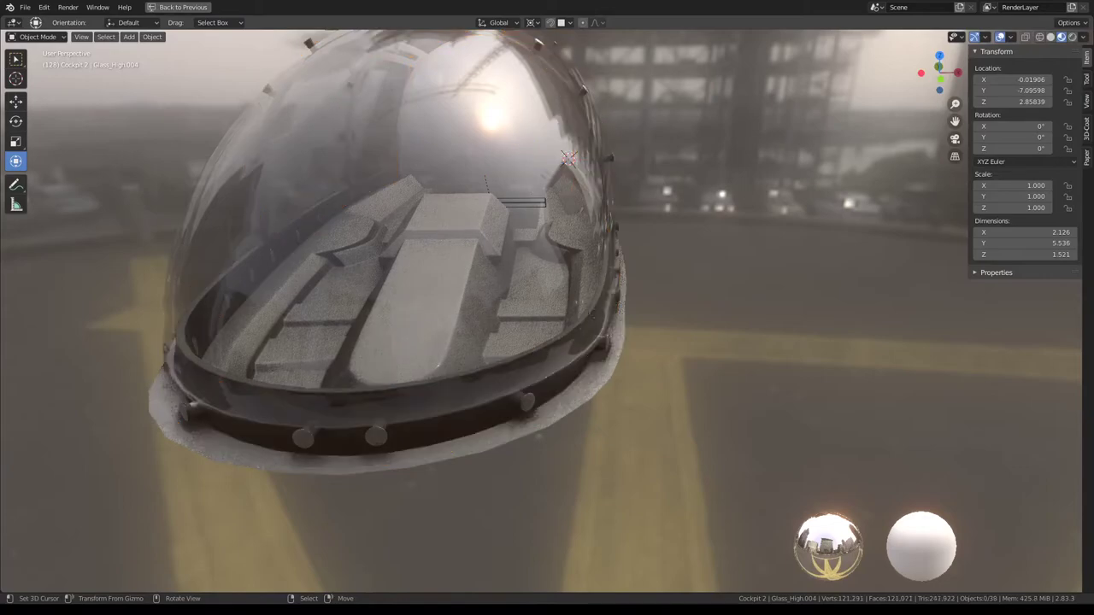
pyautogui.click(598, 359)
pyautogui.press('Tab')
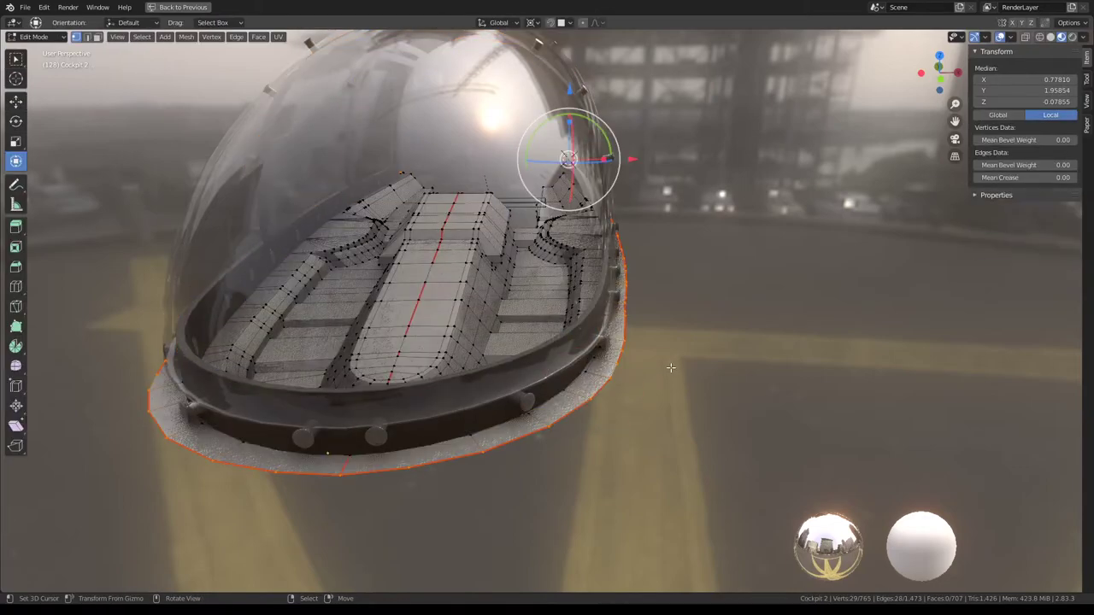
pyautogui.moveTo(671, 368)
pyautogui.mouseDown(button='middle')
pyautogui.moveTo(655, 360)
pyautogui.moveTo(599, 215)
pyautogui.mouseUp(button='middle')
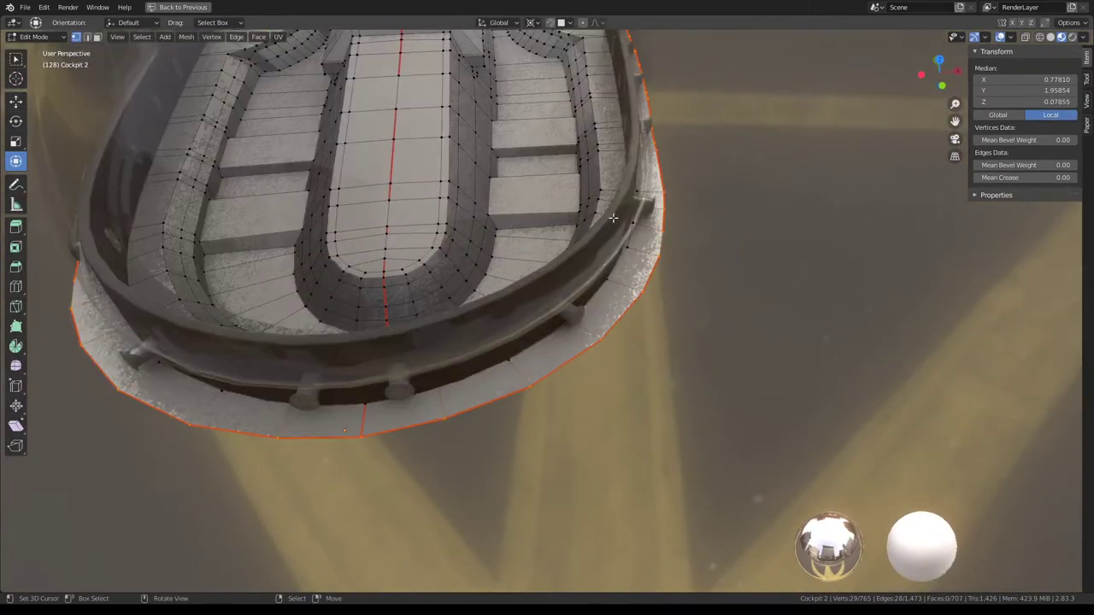
# Step: Return from Weight Paint to Object Mode and hide the Glass dome
pyautogui.hotkey('ctrl', 'Tab')
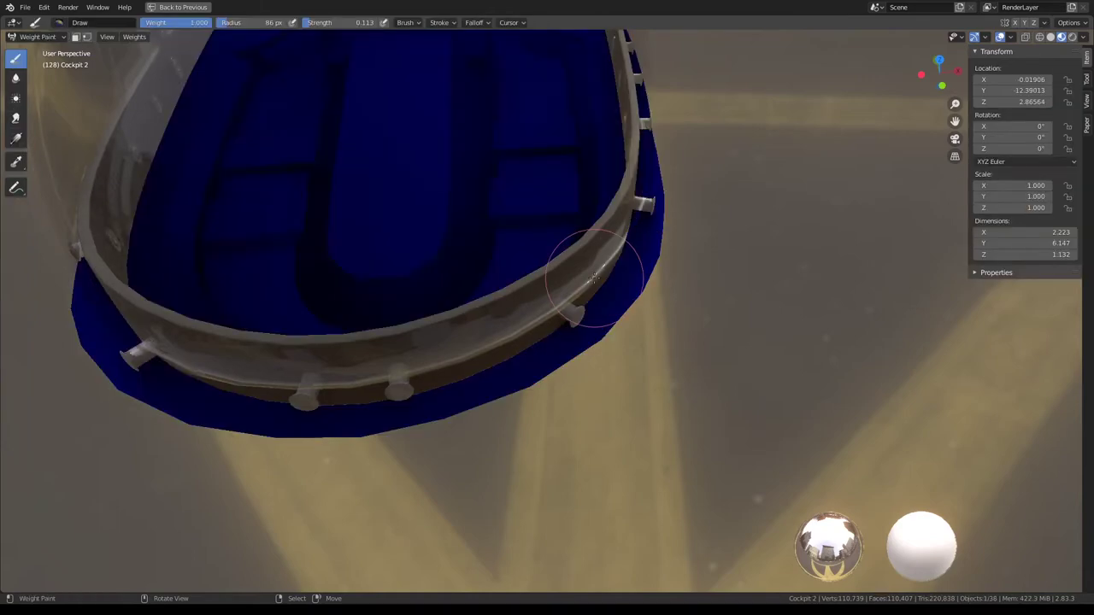
pyautogui.click(38, 36)
pyautogui.click(45, 53)
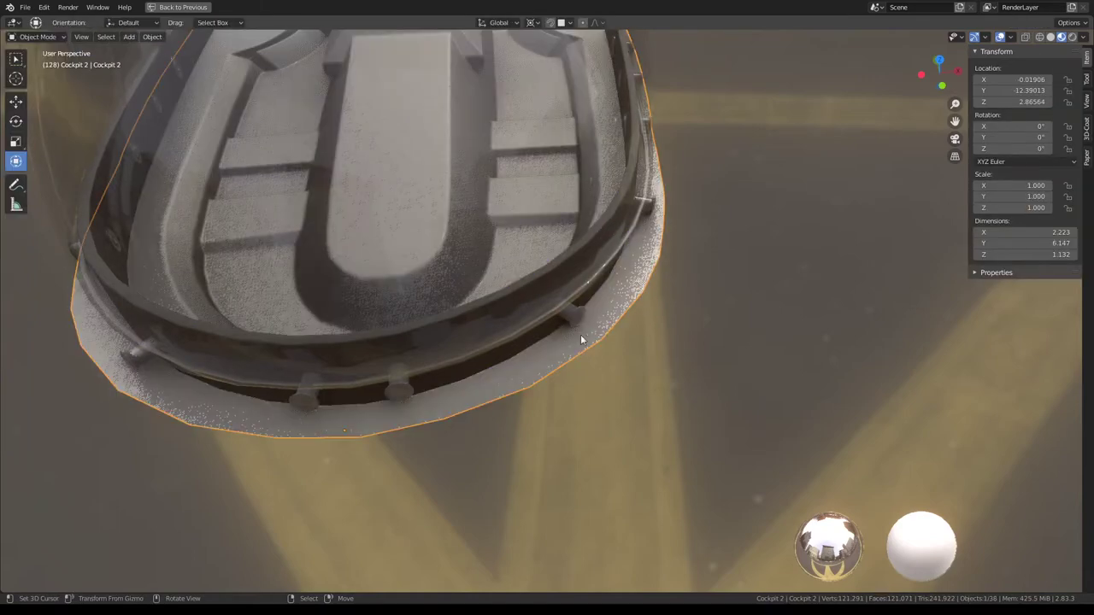
pyautogui.click(580, 298)
pyautogui.press('h')
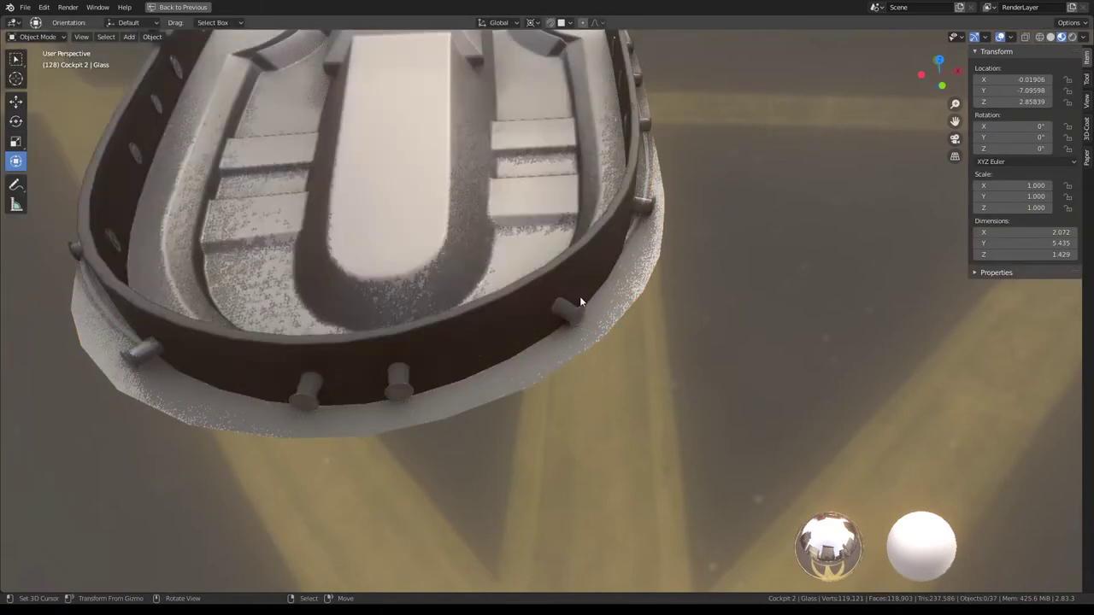
# Step: Enter Edit Mode on the cockpit base and orbit to inspect its wireframe
pyautogui.scroll(-3, 574, 314)
pyautogui.press('Tab')
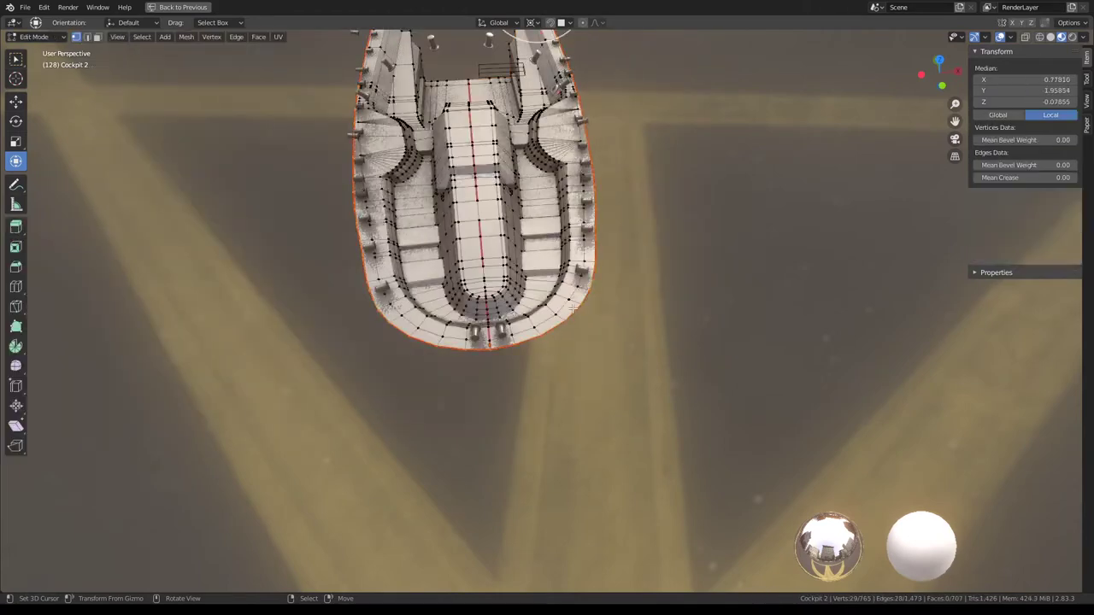
pyautogui.scroll(5, 598, 308)
pyautogui.scroll(-5, 632, 299)
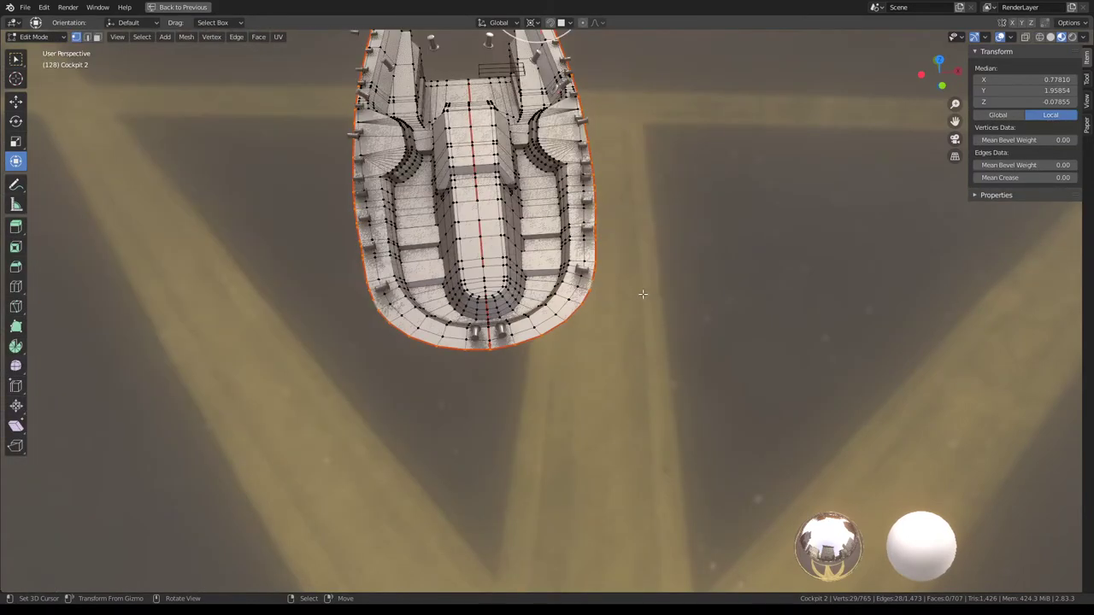
pyautogui.scroll(2, 643, 285)
pyautogui.moveTo(643, 285)
pyautogui.mouseDown(button='middle')
pyautogui.moveTo(662, 322)
pyautogui.moveTo(687, 320)
pyautogui.mouseUp(button='middle')
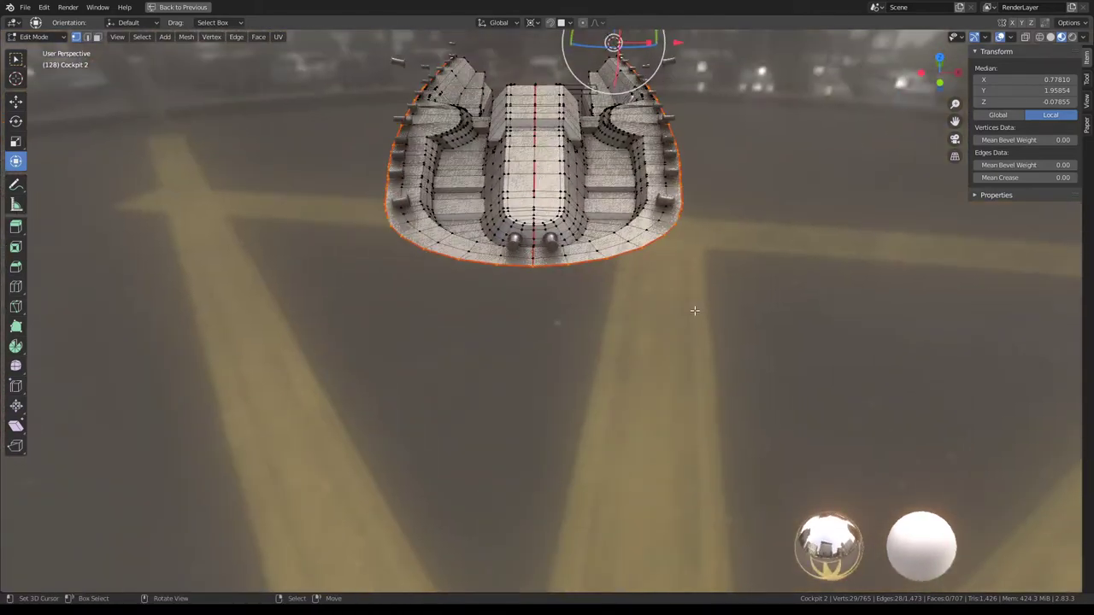
pyautogui.scroll(2, 687, 320)
pyautogui.scroll(-4, 752, 257)
pyautogui.scroll(4, 732, 296)
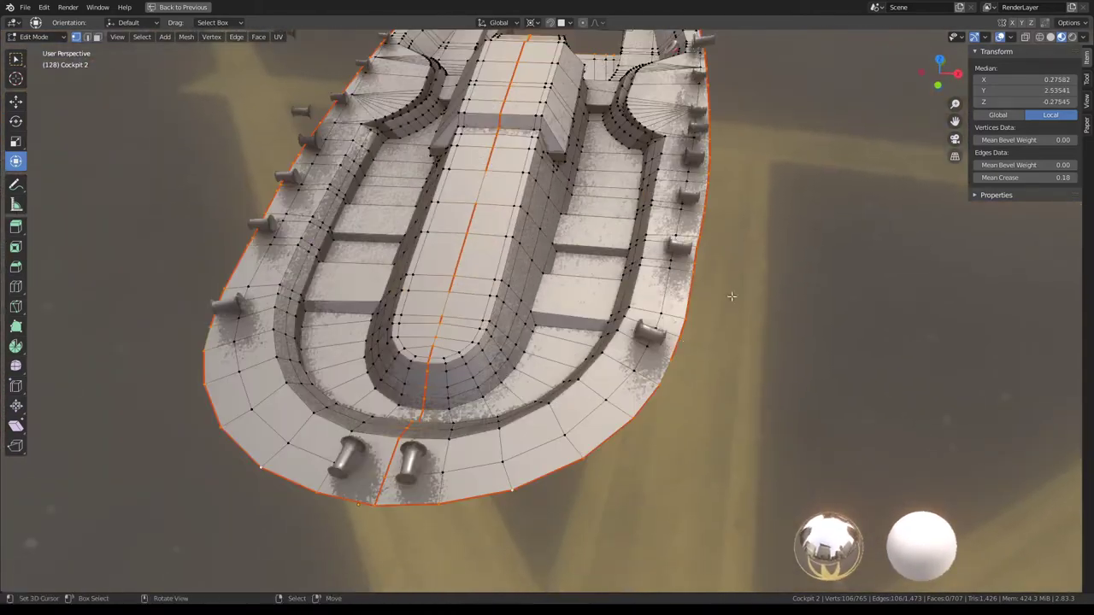
pyautogui.scroll(-3, 542, 436)
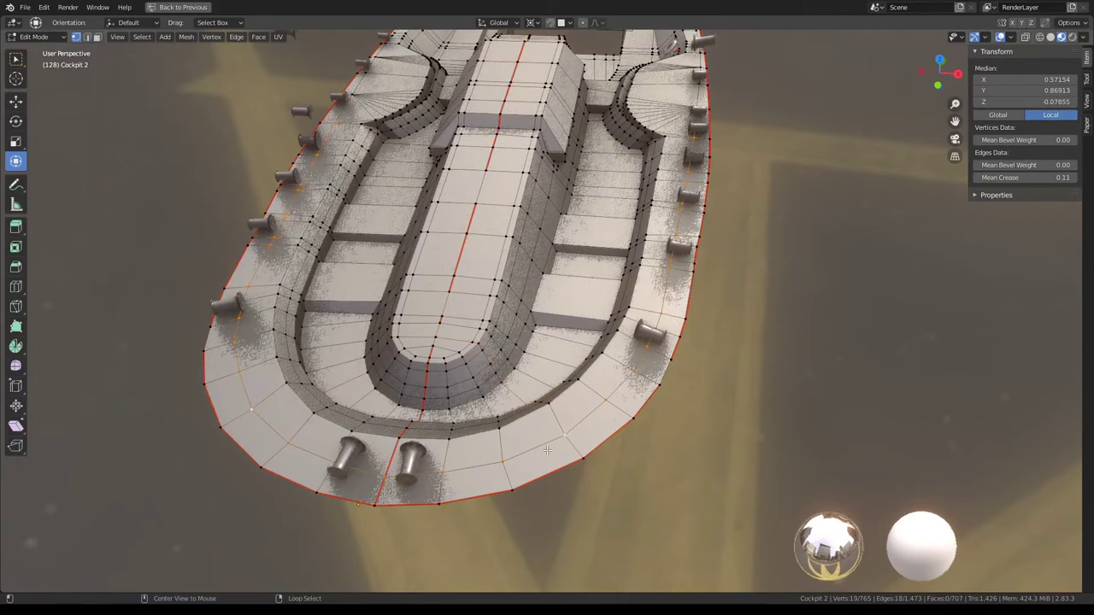
pyautogui.moveTo(590, 267)
pyautogui.mouseDown(button='middle')
pyautogui.moveTo(653, 266)
pyautogui.moveTo(587, 302)
pyautogui.moveTo(516, 307)
pyautogui.moveTo(532, 342)
pyautogui.mouseUp(button='middle')
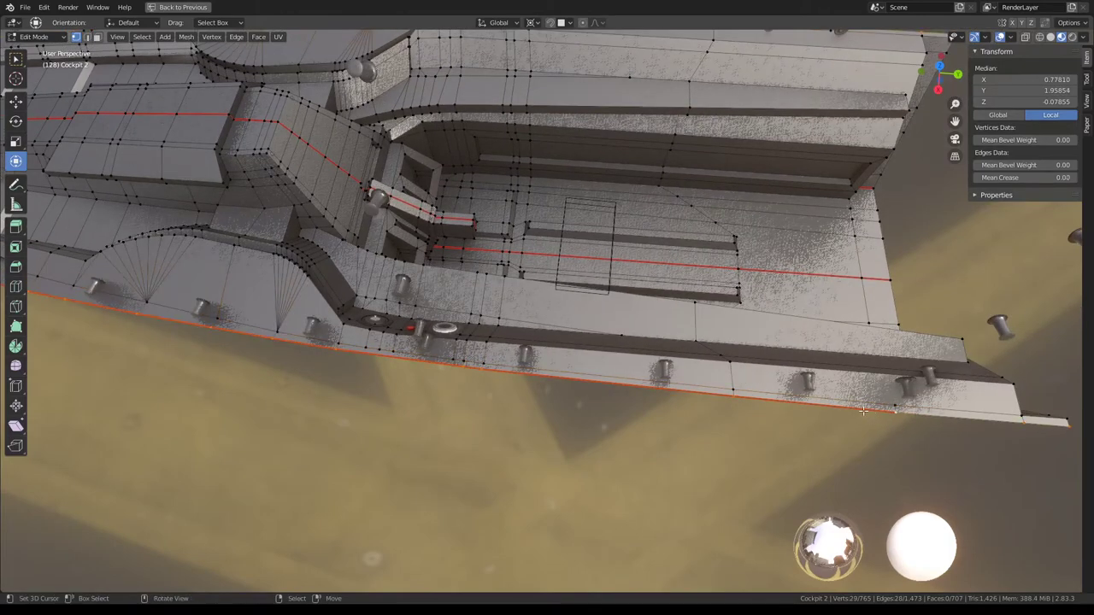
# Step: Delete the selected face strip along the base's lower outer edge
pyautogui.moveTo(884, 418); pyautogui.dragTo(806, 377, button='middle')
pyautogui.press('x')
pyautogui.click(792, 348)
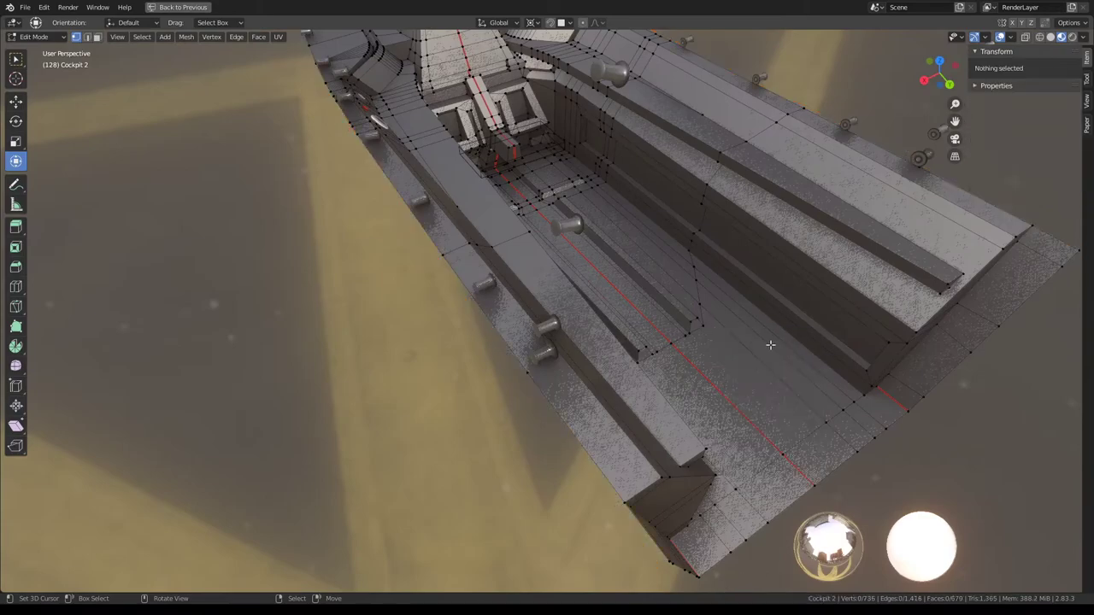
pyautogui.moveTo(770, 345); pyautogui.dragTo(665, 265, button='middle')
# Step: Select the rim edge loop and extend it around the nose, undoing one extension
pyautogui.keyDown('alt'); pyautogui.click(543, 355); pyautogui.keyUp('alt')
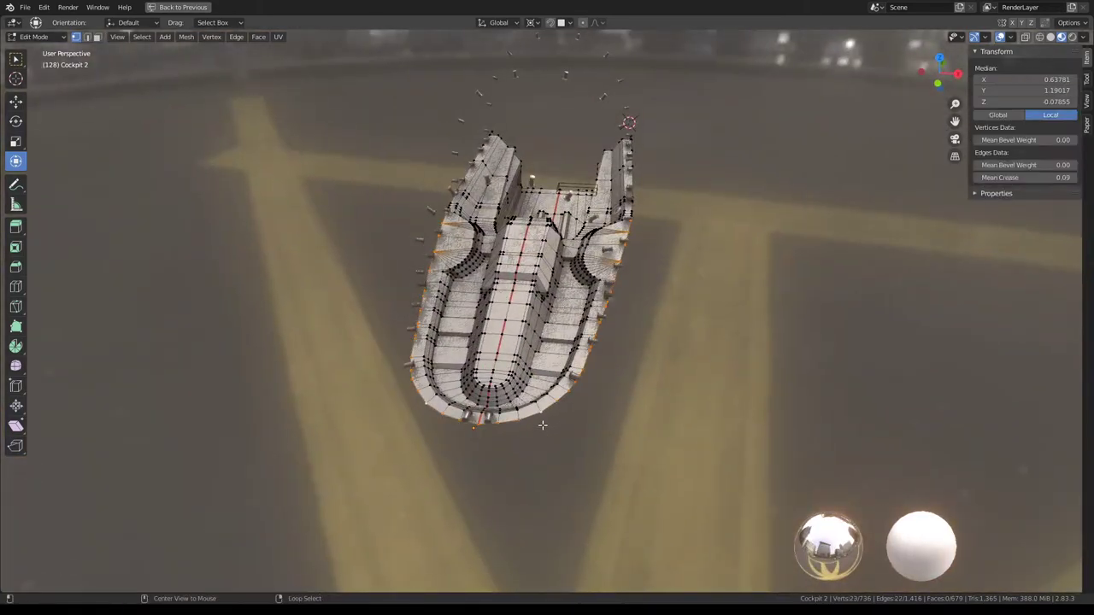
pyautogui.moveTo(543, 355)
pyautogui.mouseDown(button='middle')
pyautogui.moveTo(552, 262)
pyautogui.moveTo(615, 324)
pyautogui.mouseUp(button='middle')
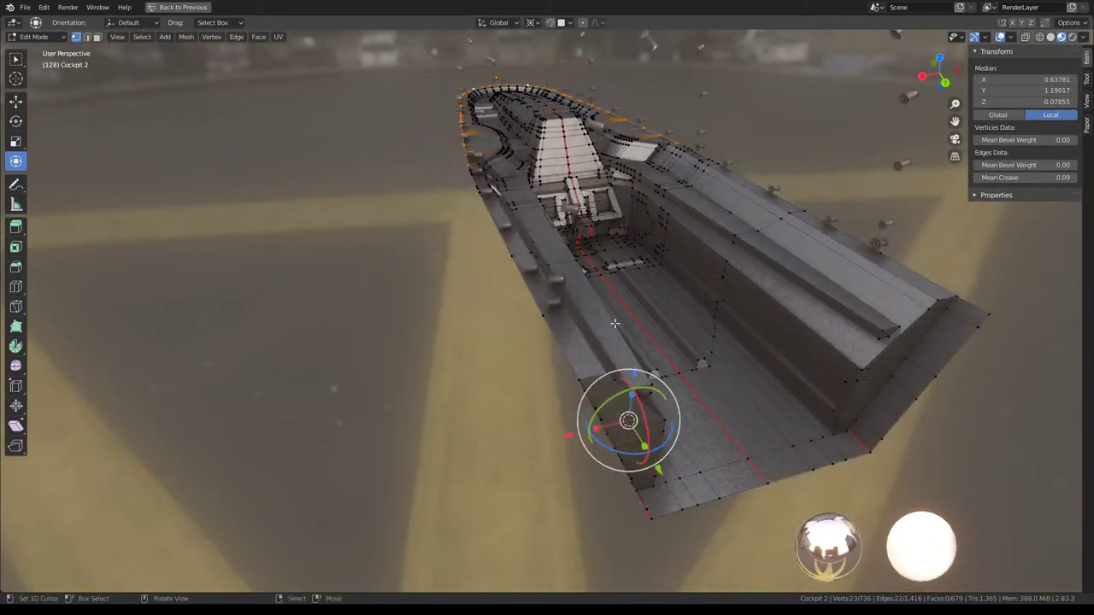
pyautogui.moveTo(458, 249)
pyautogui.mouseDown(button='middle')
pyautogui.moveTo(574, 316)
pyautogui.moveTo(579, 338)
pyautogui.moveTo(483, 315)
pyautogui.mouseUp(button='middle')
pyautogui.keyDown('ctrl'); pyautogui.click(580, 339); pyautogui.keyUp('ctrl')
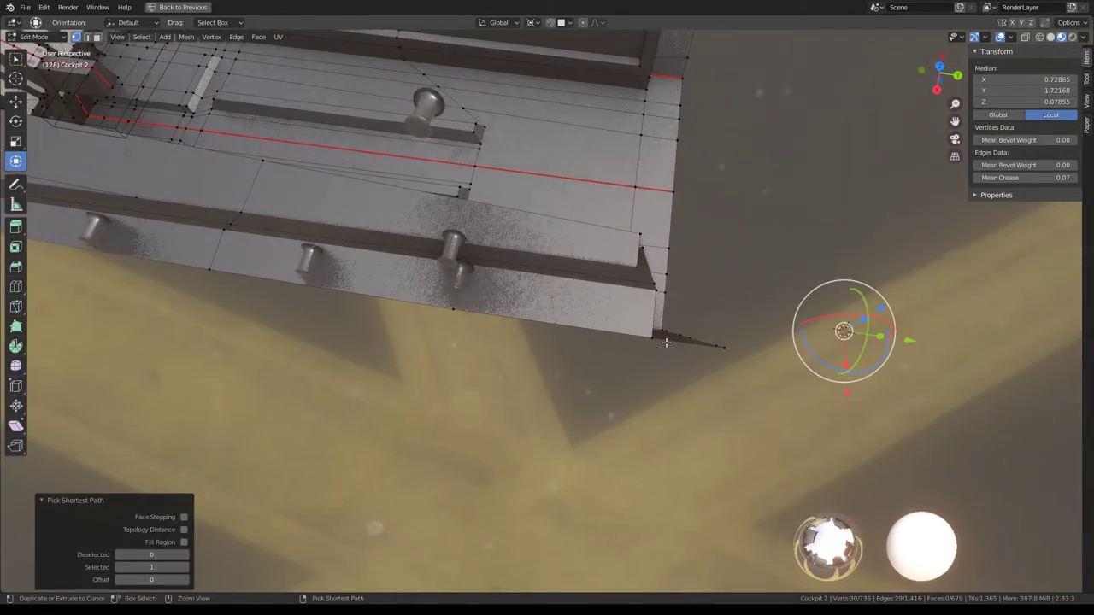
pyautogui.keyDown('ctrl'); pyautogui.click(666, 342); pyautogui.keyUp('ctrl')
pyautogui.moveTo(666, 342)
pyautogui.mouseDown(button='middle')
pyautogui.moveTo(593, 293)
pyautogui.moveTo(601, 327)
pyautogui.moveTo(626, 313)
pyautogui.mouseUp(button='middle')
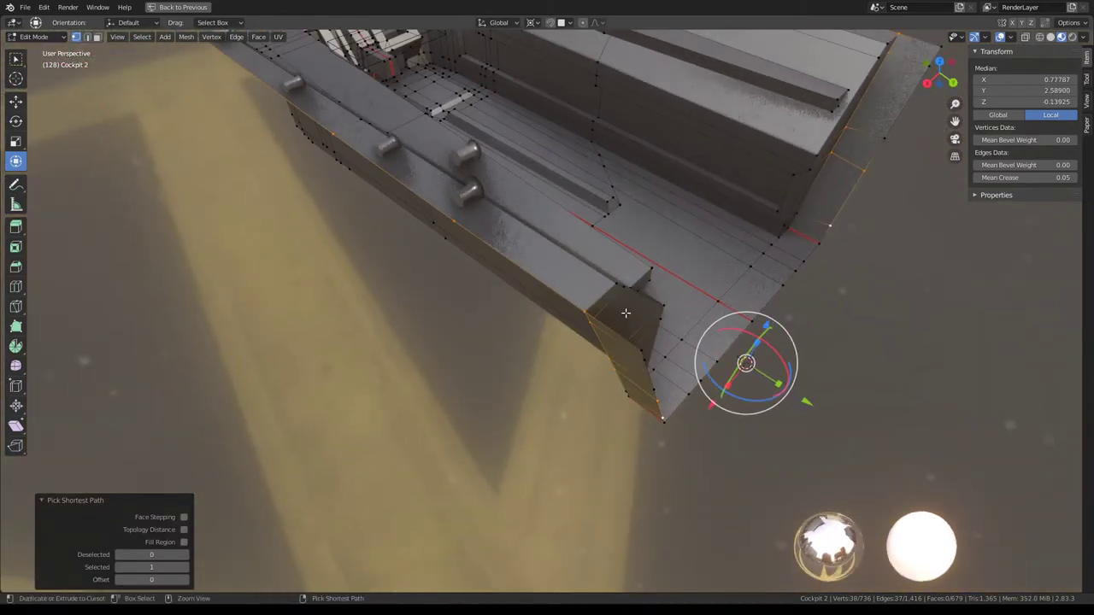
pyautogui.hotkey('ctrl', 'z')
# Step: Add the corner vertices to the rim selection
pyautogui.moveTo(476, 245)
pyautogui.keyDown('shift'); pyautogui.mouseDown(button='middle')
pyautogui.moveTo(550, 304)
pyautogui.moveTo(575, 256)
pyautogui.moveTo(394, 125)
pyautogui.mouseUp(button='middle'); pyautogui.keyUp('shift')
pyautogui.keyDown('ctrl'); pyautogui.click(565, 312); pyautogui.keyUp('ctrl')
pyautogui.scroll(-2, 372, 85)
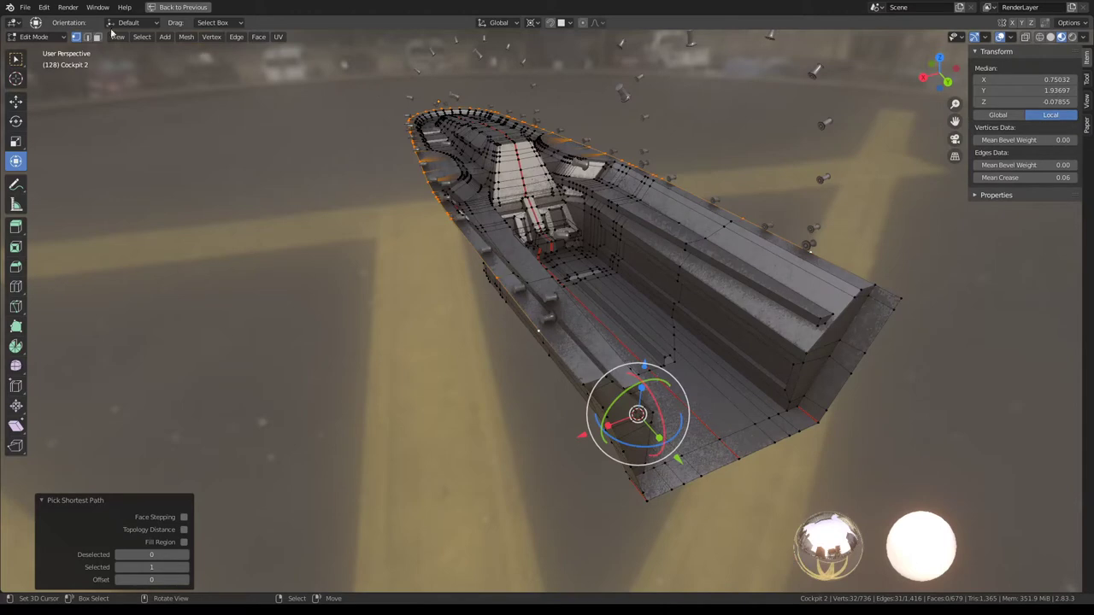
pyautogui.click(47, 36)
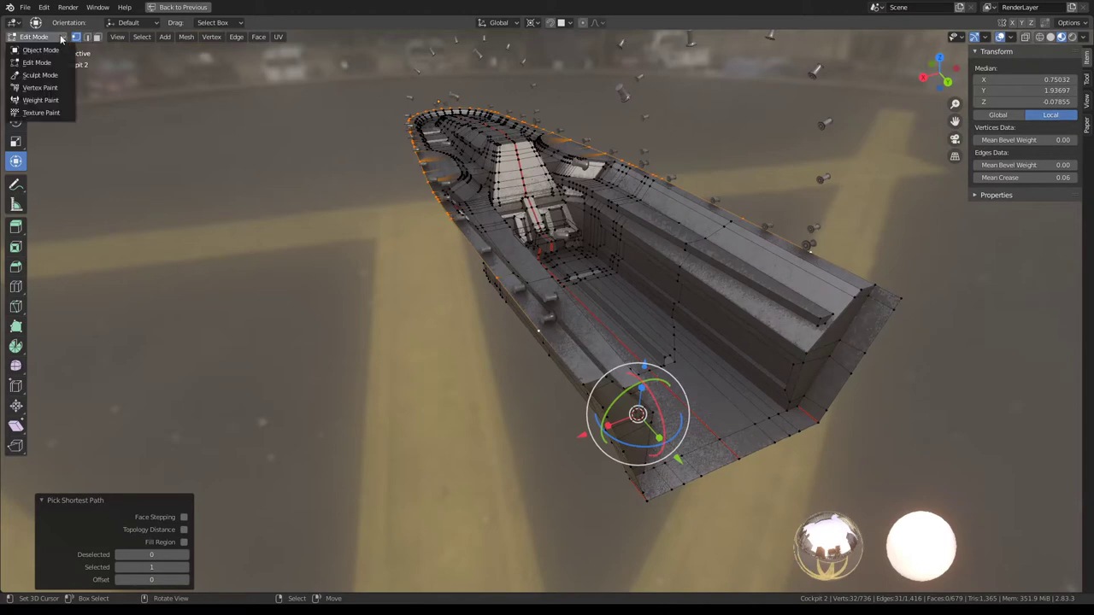
# Step: Paint weights along Cockpit 2's rim edges in Weight Paint, then return to Object Mode
pyautogui.click(41, 100)
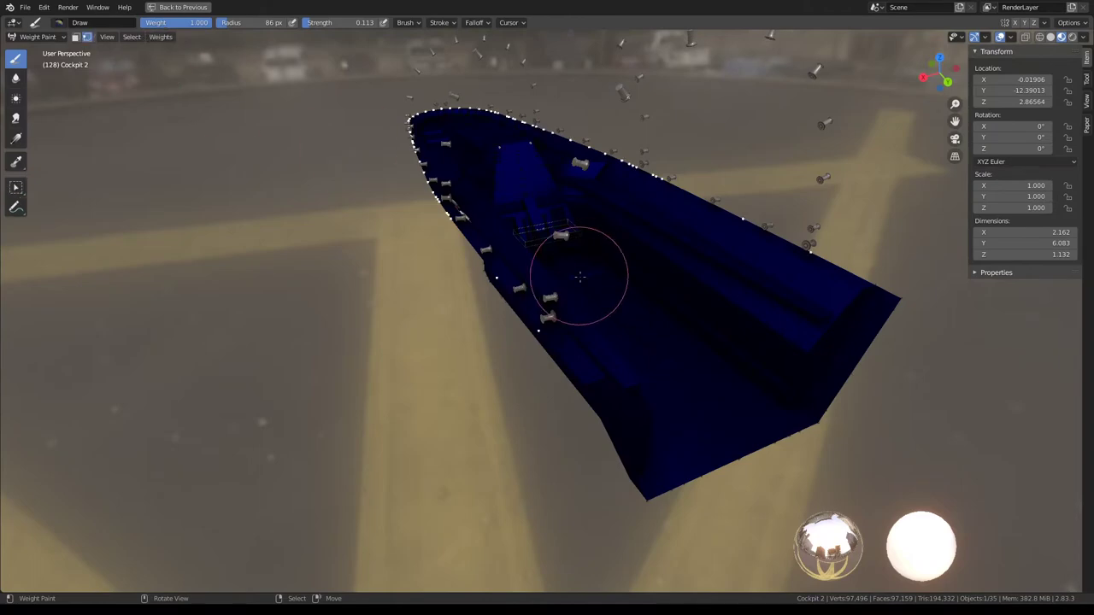
pyautogui.scroll(3, 580, 276)
pyautogui.scroll(1, 579, 265)
pyautogui.moveTo(578, 262); pyautogui.dragTo(542, 251)
pyautogui.moveTo(542, 252)
pyautogui.mouseDown(button='middle')
pyautogui.moveTo(466, 219)
pyautogui.moveTo(622, 201)
pyautogui.mouseUp(button='middle')
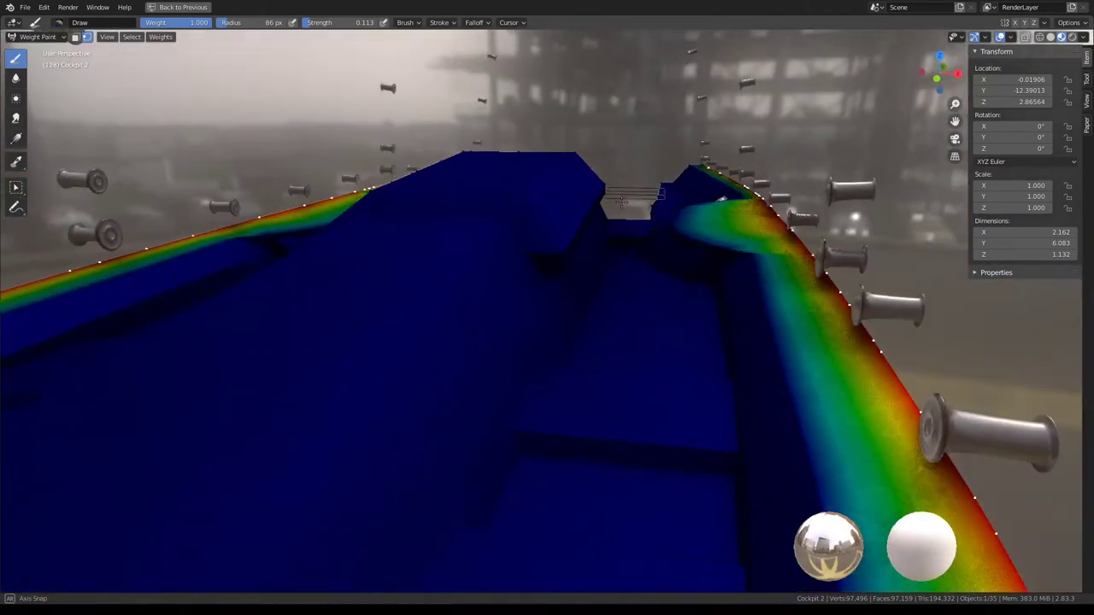
pyautogui.moveTo(621, 200)
pyautogui.mouseDown(button='middle')
pyautogui.moveTo(694, 221)
pyautogui.moveTo(464, 231)
pyautogui.mouseUp(button='middle')
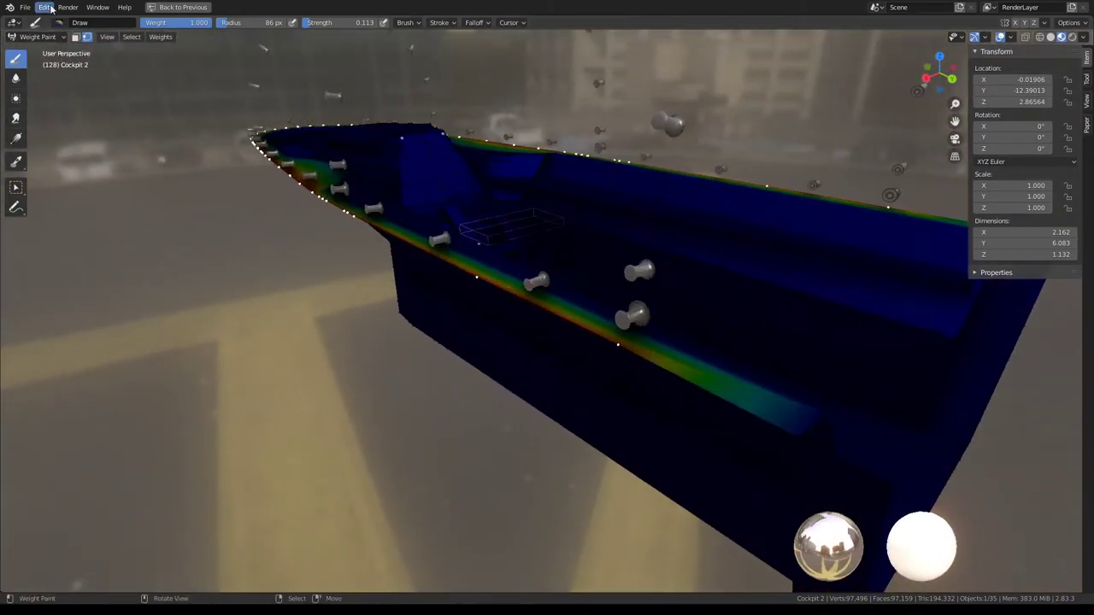
pyautogui.click(57, 39)
pyautogui.click(40, 50)
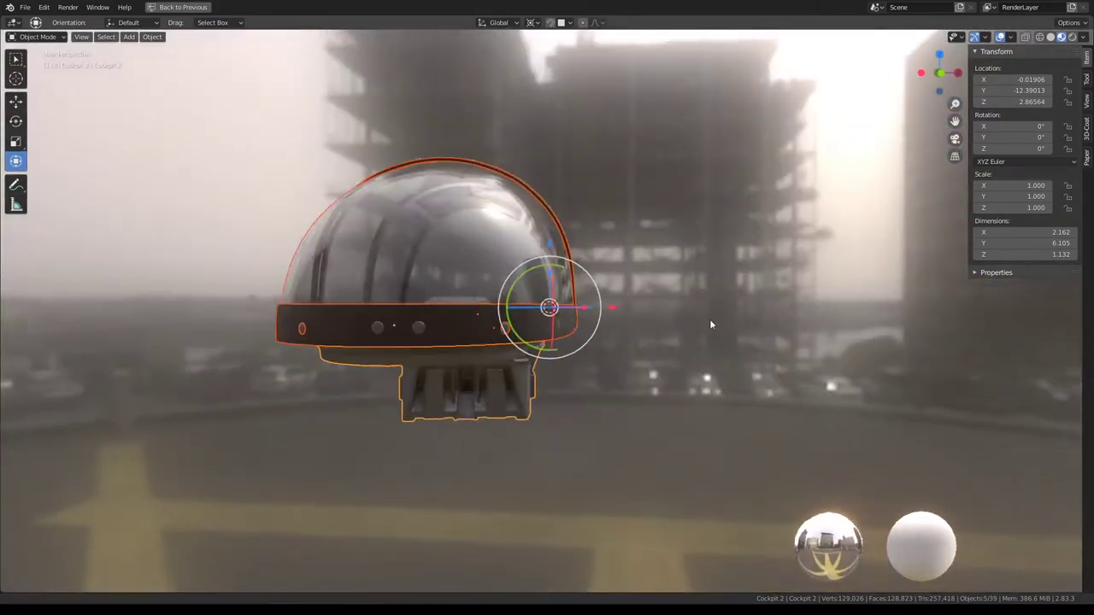
# Step: Inspect the canopy rim's mesh in Edit Mode from below, then return to Object Mode
pyautogui.moveTo(709, 324)
pyautogui.mouseDown(button='middle')
pyautogui.moveTo(721, 268)
pyautogui.moveTo(628, 331)
pyautogui.mouseUp(button='middle')
pyautogui.press('Tab')
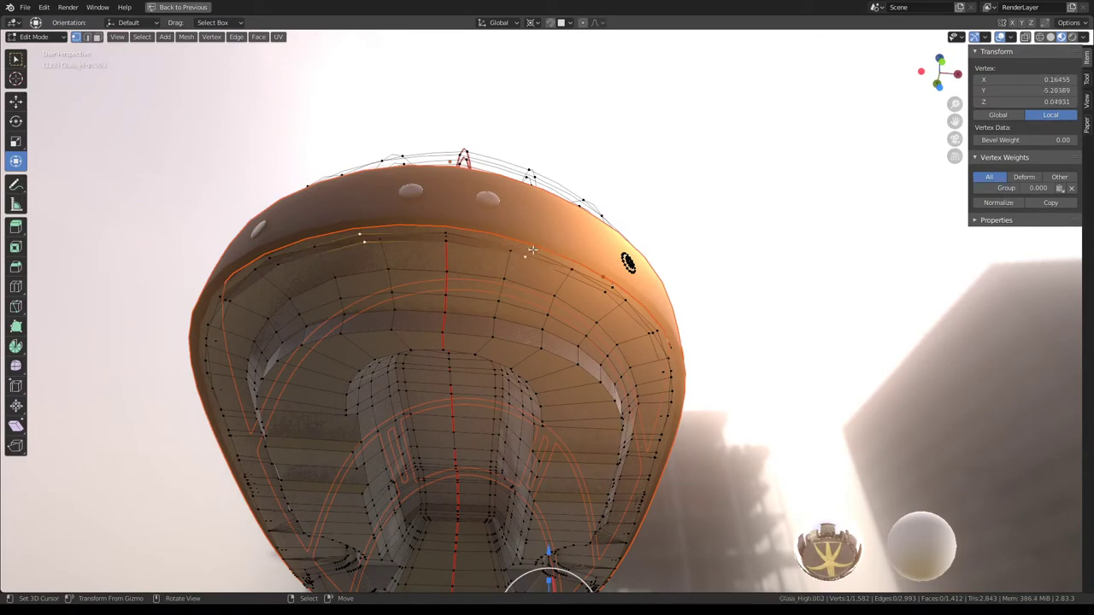
pyautogui.scroll(5, 533, 249)
pyautogui.scroll(-5, 533, 248)
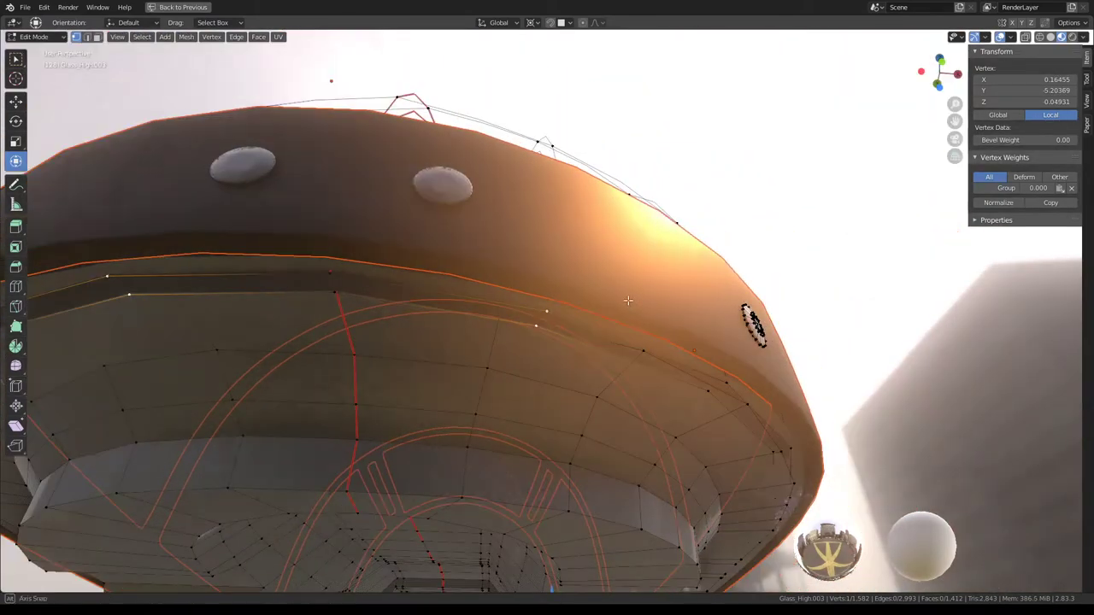
pyautogui.moveTo(533, 249)
pyautogui.mouseDown(button='middle')
pyautogui.moveTo(602, 246)
pyautogui.moveTo(660, 377)
pyautogui.moveTo(710, 424)
pyautogui.moveTo(607, 315)
pyautogui.mouseUp(button='middle')
pyautogui.press('Tab')
# Step: Select Cockpit 2 and restore the full Shading workspace layout
pyautogui.click(584, 324)
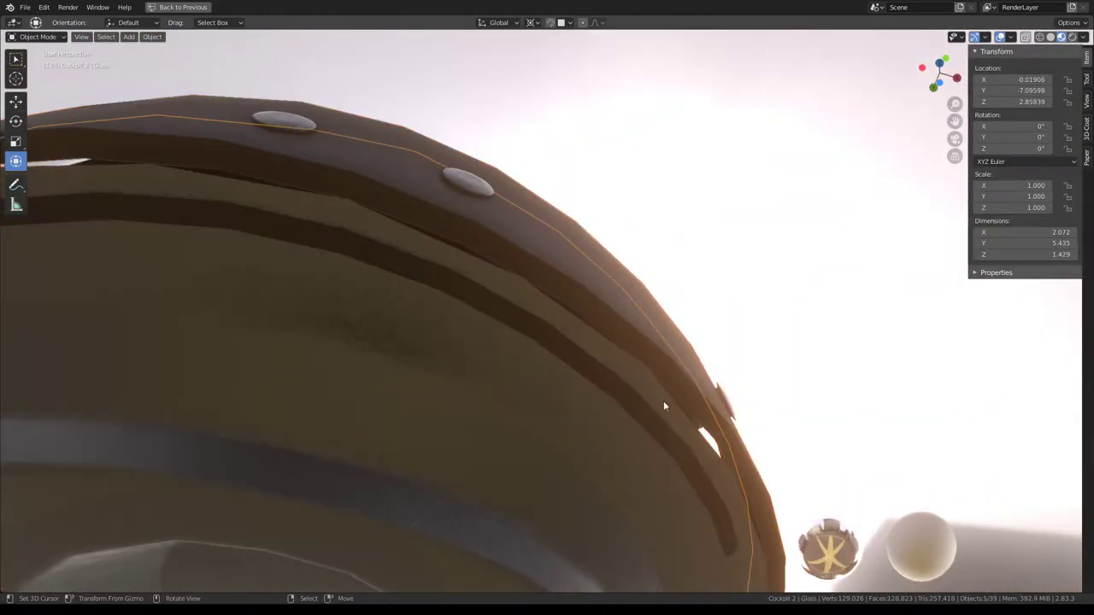
pyautogui.moveTo(704, 436)
pyautogui.mouseDown(button='middle')
pyautogui.moveTo(623, 305)
pyautogui.moveTo(555, 254)
pyautogui.moveTo(608, 273)
pyautogui.mouseUp(button='middle')
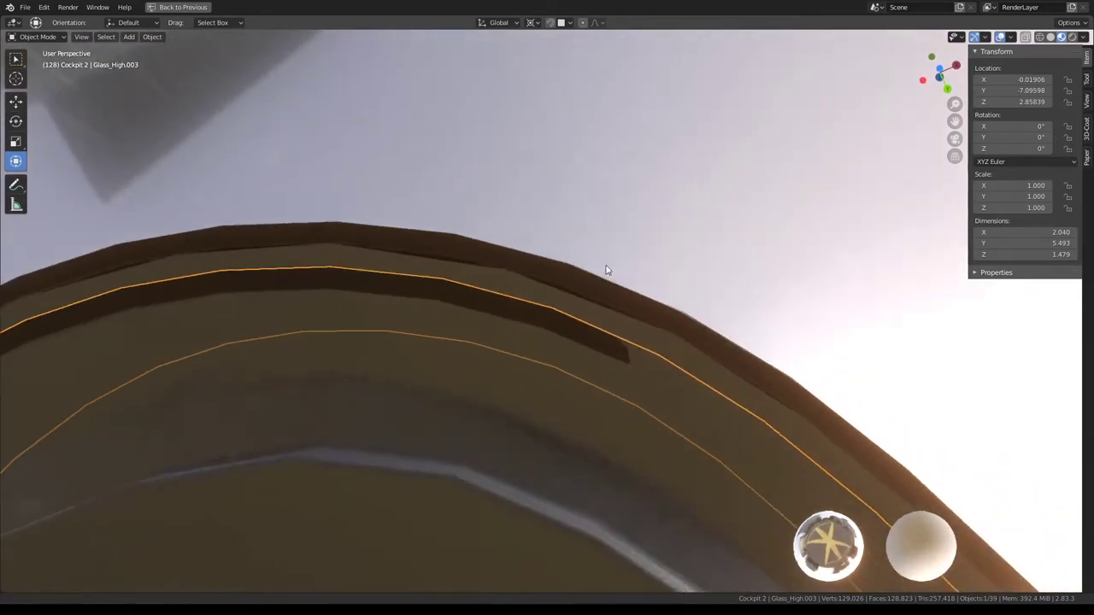
pyautogui.click(724, 374)
pyautogui.moveTo(724, 374); pyautogui.dragTo(604, 247, button='middle')
pyautogui.scroll(-5, 603, 247)
pyautogui.moveTo(587, 390); pyautogui.dragTo(684, 342, button='middle')
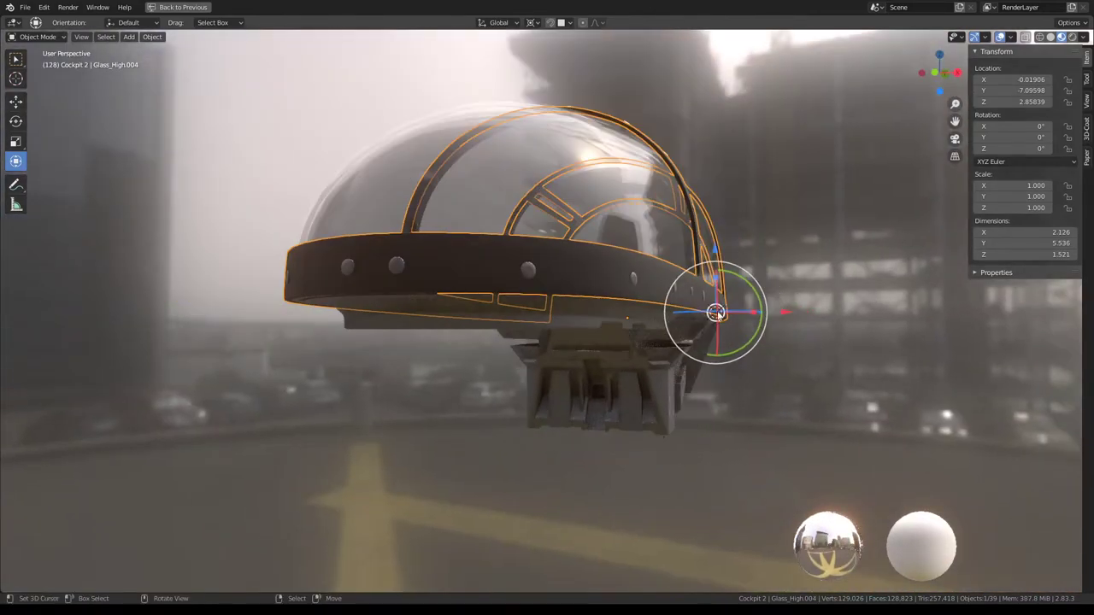
pyautogui.scroll(3, 790, 321)
pyautogui.click(783, 325)
pyautogui.moveTo(783, 325)
pyautogui.mouseDown(button='middle')
pyautogui.moveTo(672, 304)
pyautogui.moveTo(691, 217)
pyautogui.moveTo(577, 176)
pyautogui.mouseUp(button='middle')
pyautogui.hotkey('ctrl', 'space')
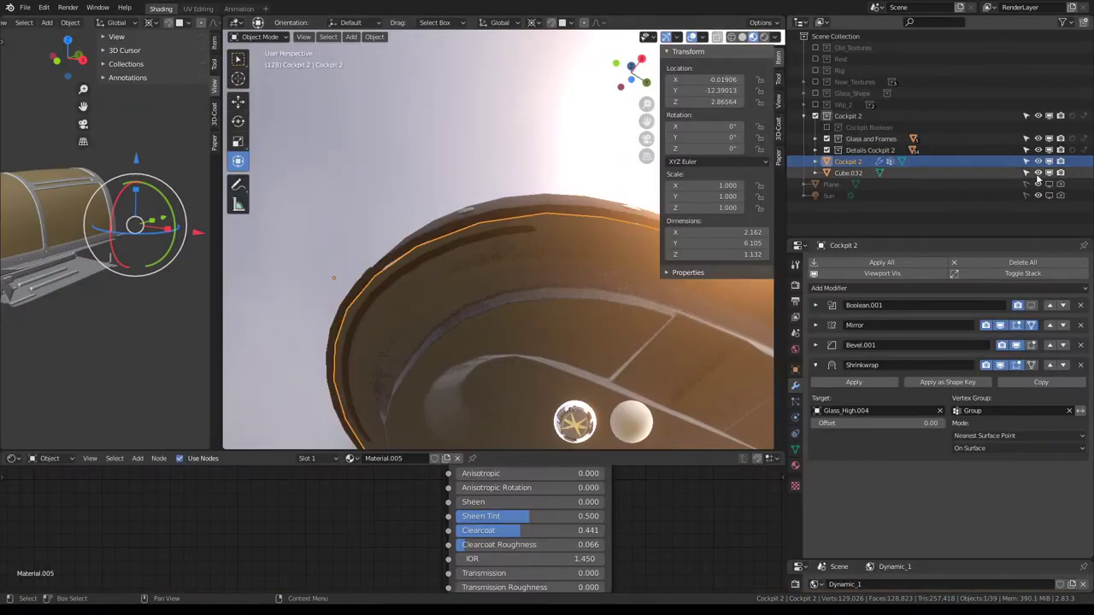
# Step: Toggle Shrinkwrap's viewport display off and on, then move it to the top of the stack
pyautogui.click(1001, 366)
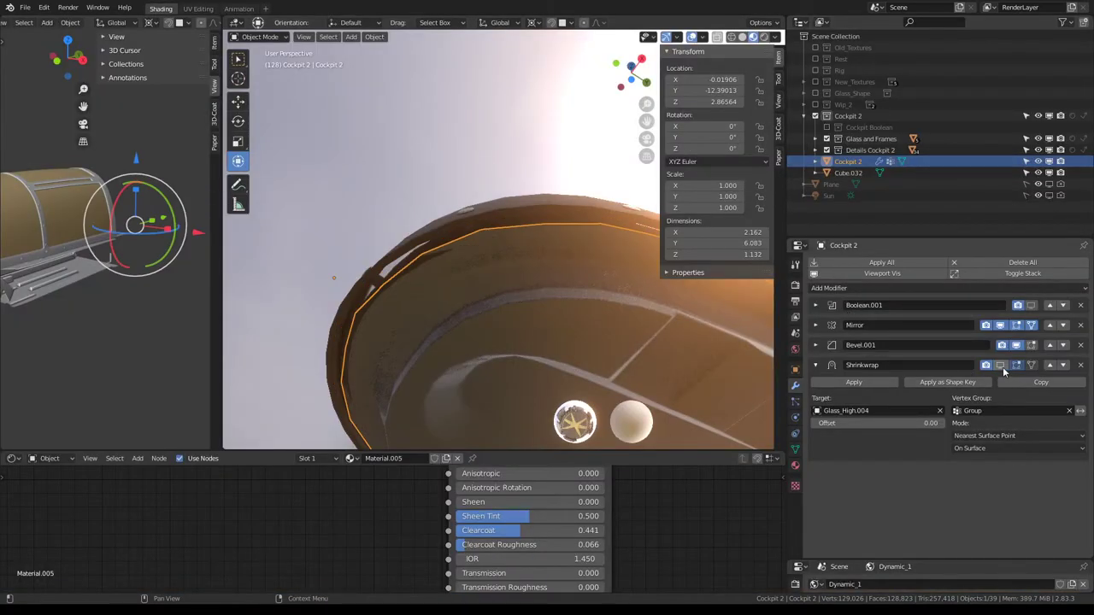
pyautogui.click(1002, 367)
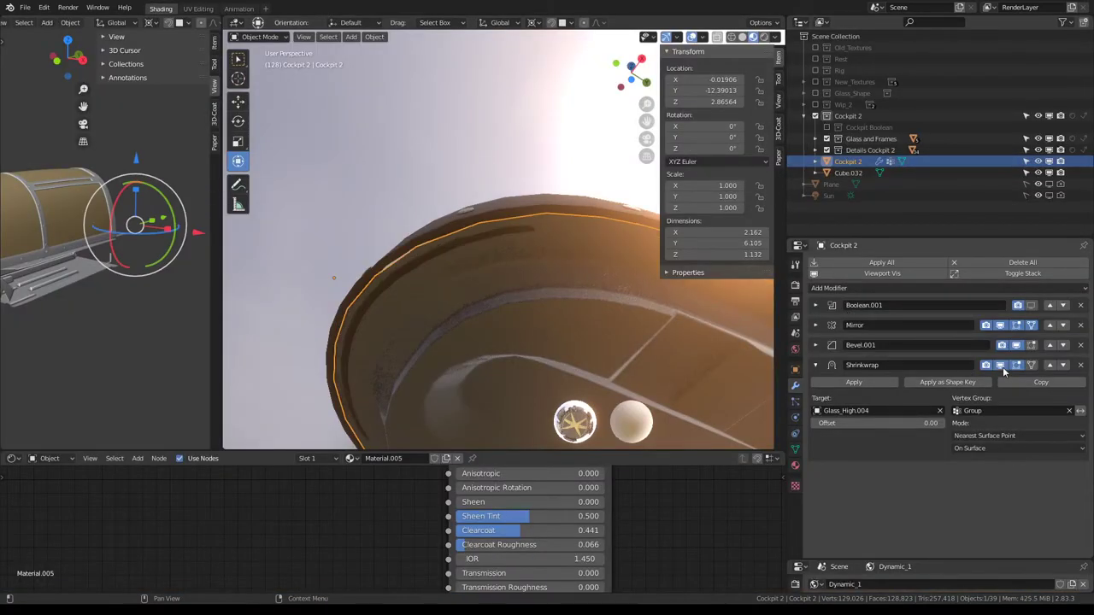
pyautogui.click(1049, 365)
pyautogui.click(1050, 345)
pyautogui.click(1050, 325)
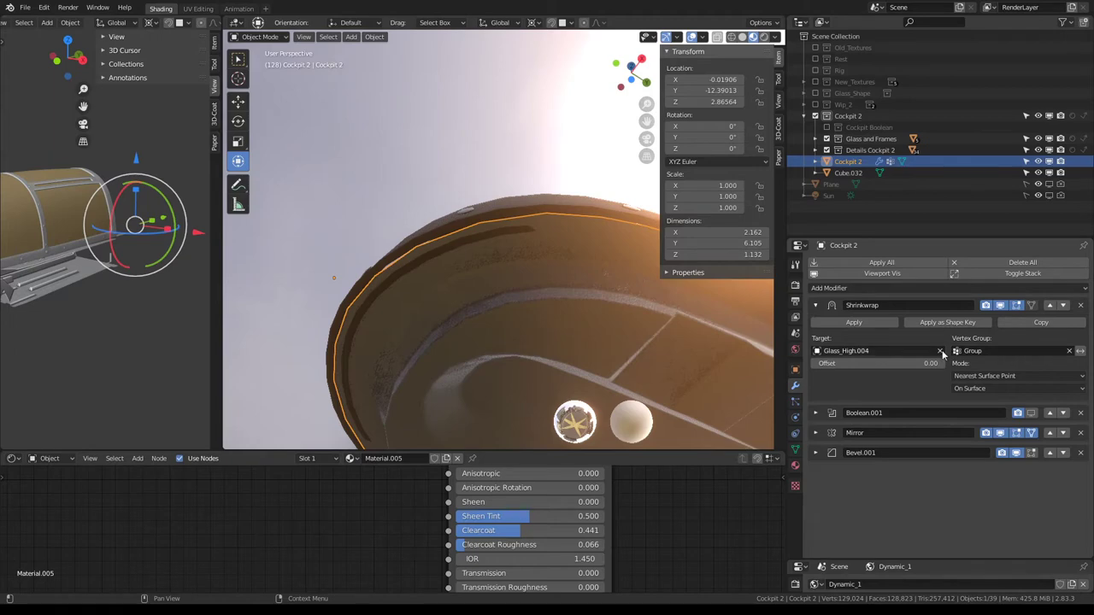
# Step: Re-pick Glass_High.004 as the Shrinkwrap target with the eyedropper
pyautogui.click(941, 351)
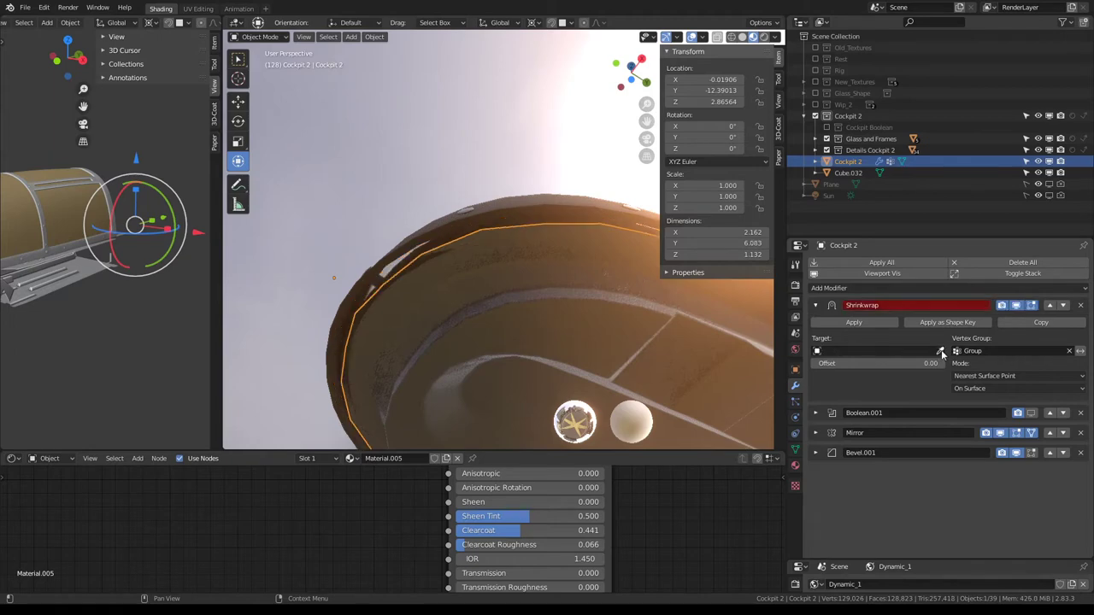
pyautogui.click(483, 207)
pyautogui.moveTo(481, 212); pyautogui.dragTo(469, 208, button='middle')
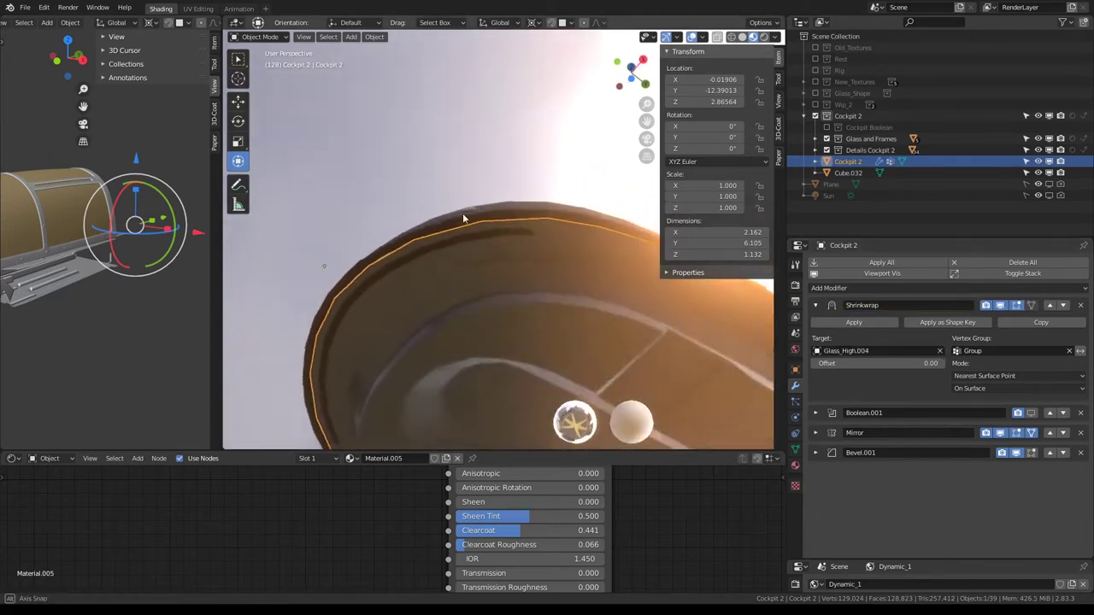
# Step: Maximize the viewport, put Cockpit 2 in Edit Mode, and move a first rim vertex
pyautogui.hotkey('ctrl', 'space')
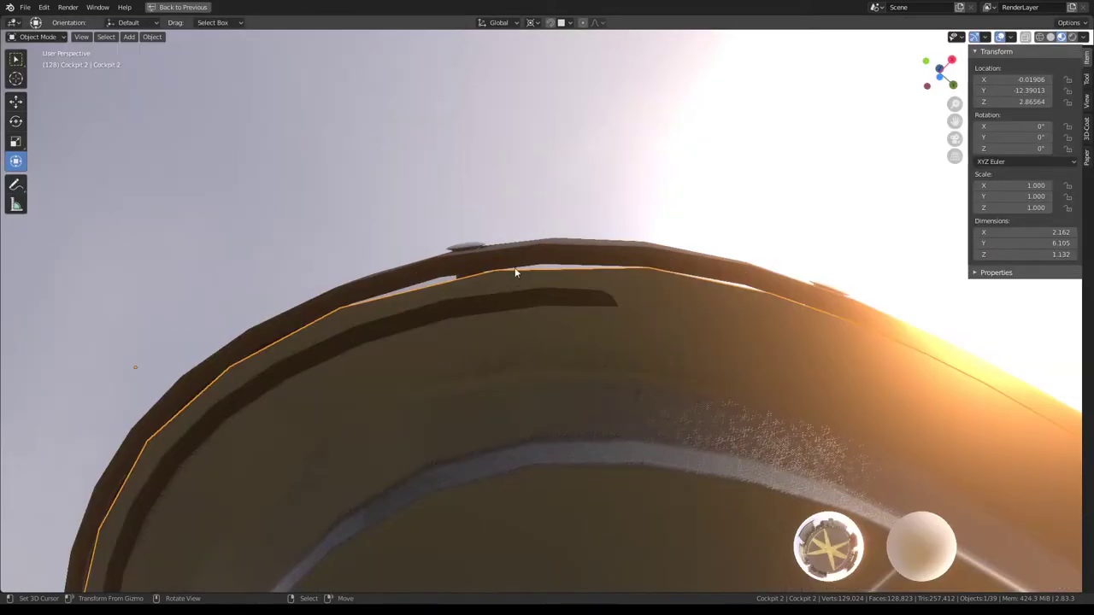
pyautogui.press('Tab')
pyautogui.click(494, 266)
pyautogui.scroll(2, 494, 238)
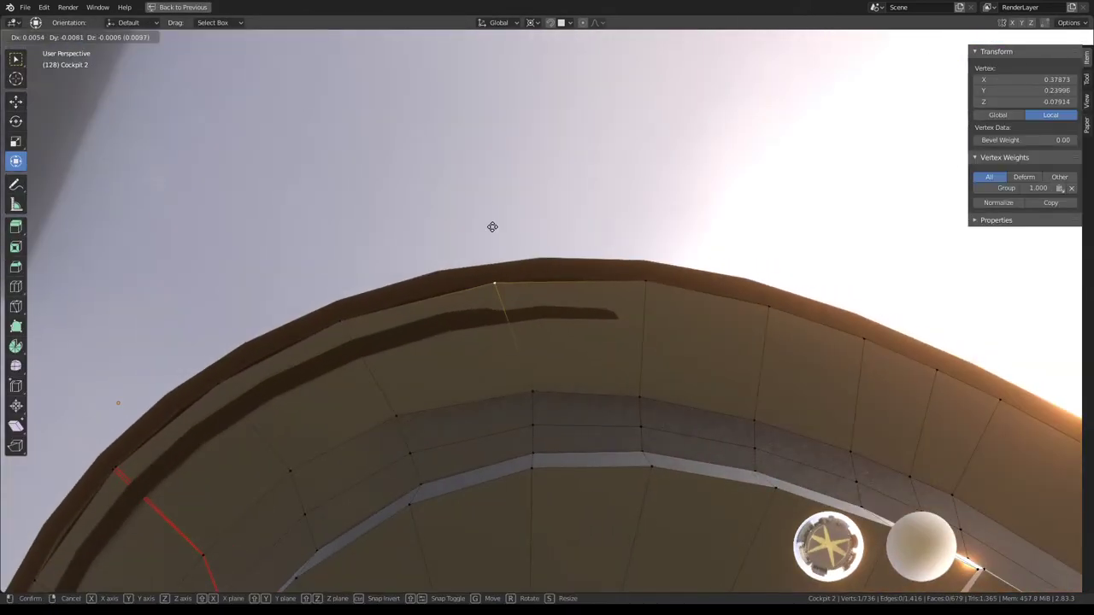
pyautogui.moveTo(487, 149)
pyautogui.mouseDown(button='middle')
pyautogui.moveTo(587, 269)
pyautogui.moveTo(540, 262)
pyautogui.moveTo(642, 273)
pyautogui.moveTo(590, 282)
pyautogui.moveTo(605, 318)
pyautogui.moveTo(758, 231)
pyautogui.moveTo(761, 273)
pyautogui.moveTo(749, 283)
pyautogui.moveTo(803, 306)
pyautogui.moveTo(675, 338)
pyautogui.mouseUp(button='middle')
pyautogui.press('g')
pyautogui.rightClick(800, 298)
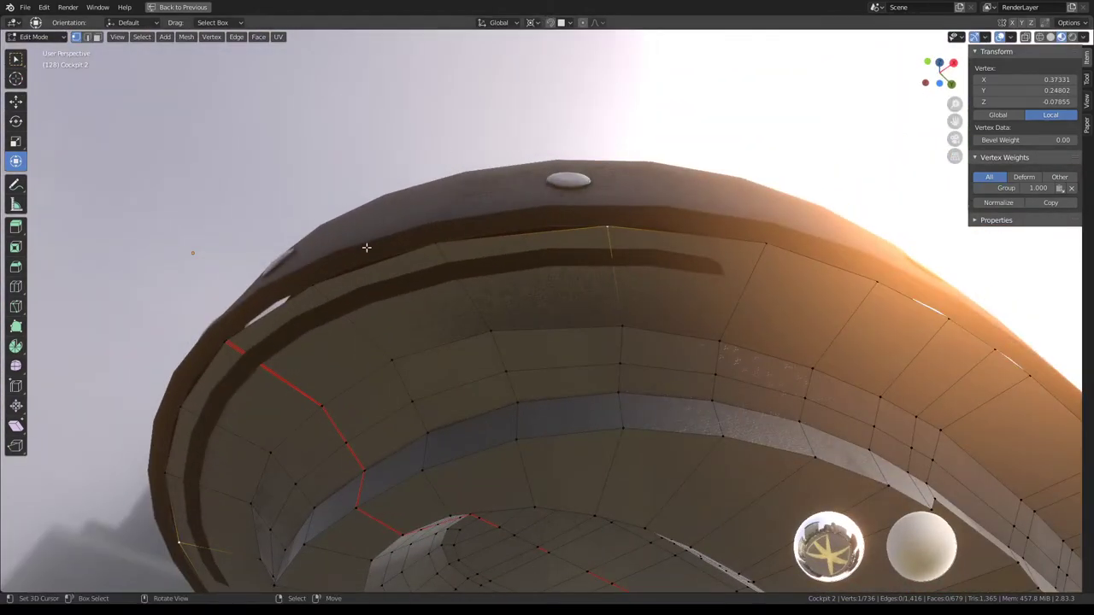
pyautogui.moveTo(367, 248)
pyautogui.mouseDown(button='middle')
pyautogui.moveTo(503, 230)
pyautogui.moveTo(379, 289)
pyautogui.moveTo(574, 340)
pyautogui.moveTo(599, 171)
pyautogui.mouseUp(button='middle')
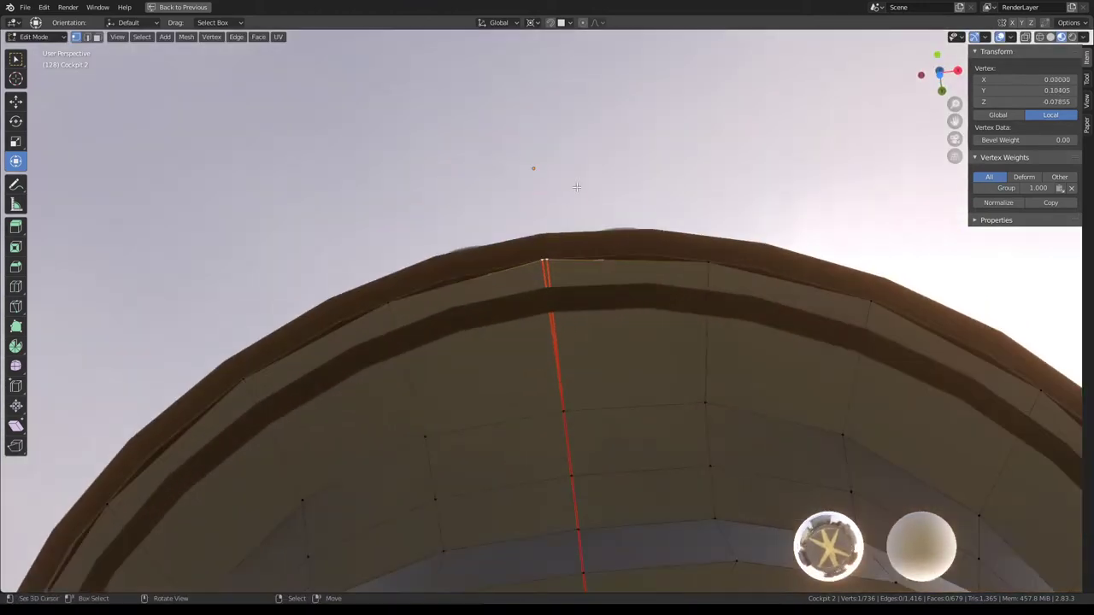
pyautogui.press('g')
pyautogui.click(603, 150)
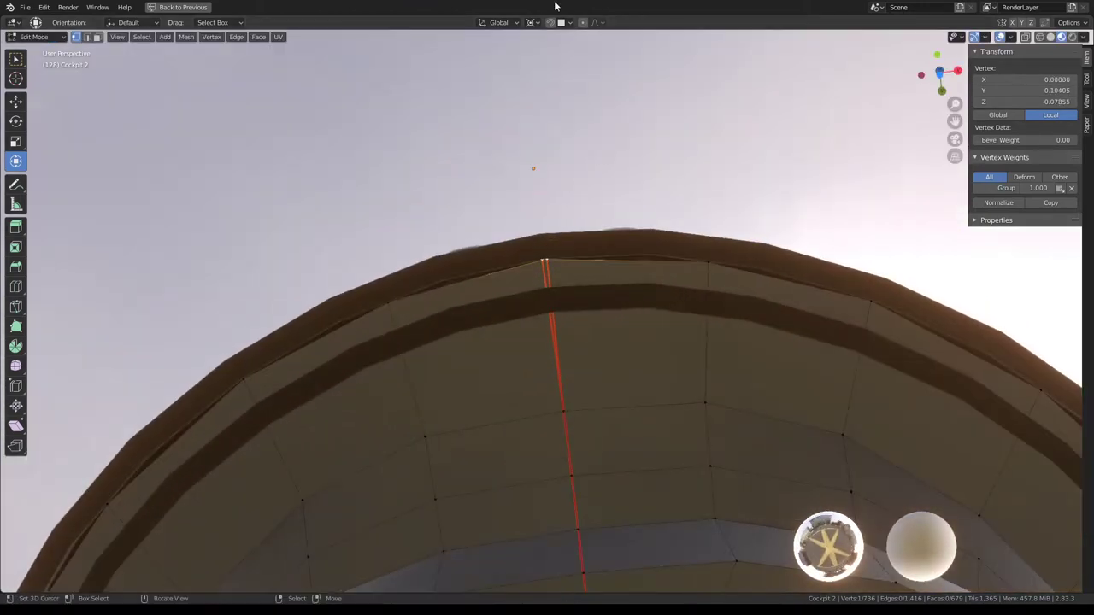
# Step: Check the snapping settings and reposition the rim vertex onto the hull edge
pyautogui.click(554, 25)
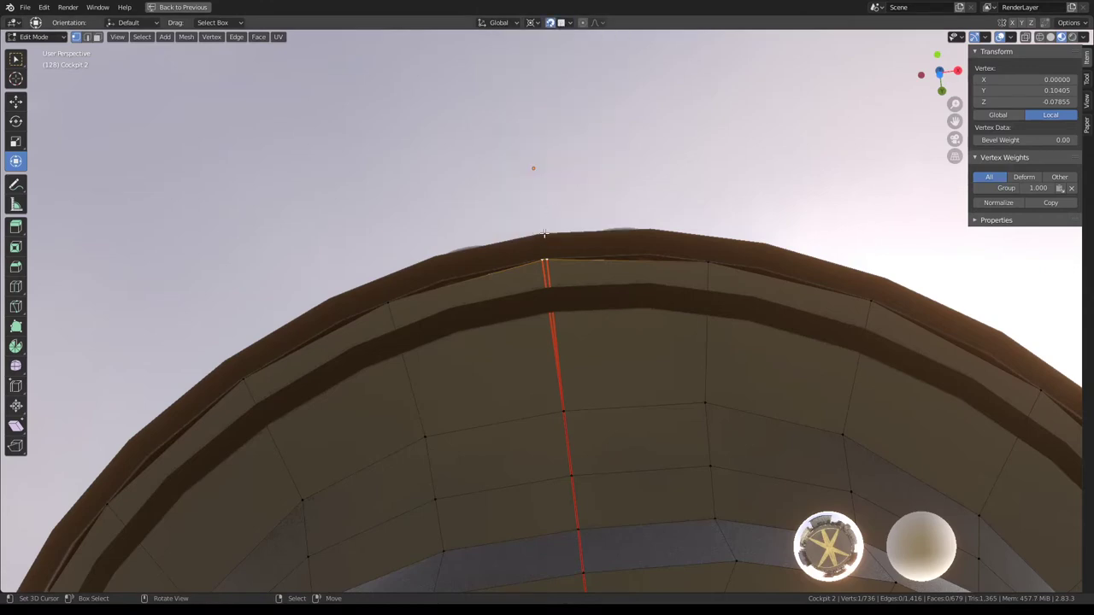
pyautogui.press('g')
pyautogui.moveTo(539, 211)
pyautogui.mouseDown(button='middle')
pyautogui.moveTo(586, 342)
pyautogui.moveTo(559, 325)
pyautogui.mouseUp(button='middle')
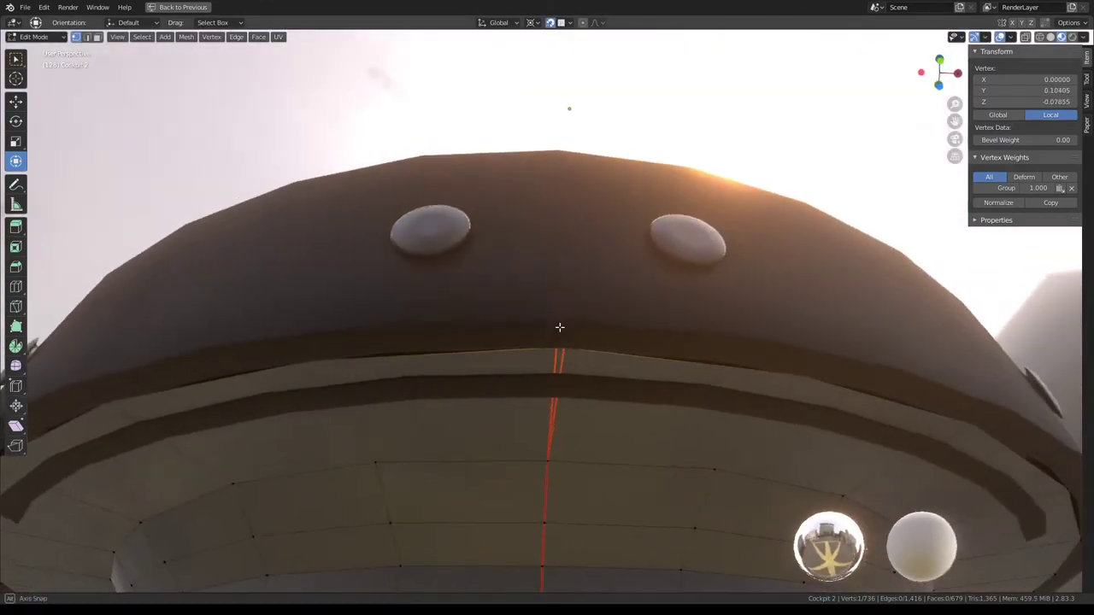
pyautogui.press('g')
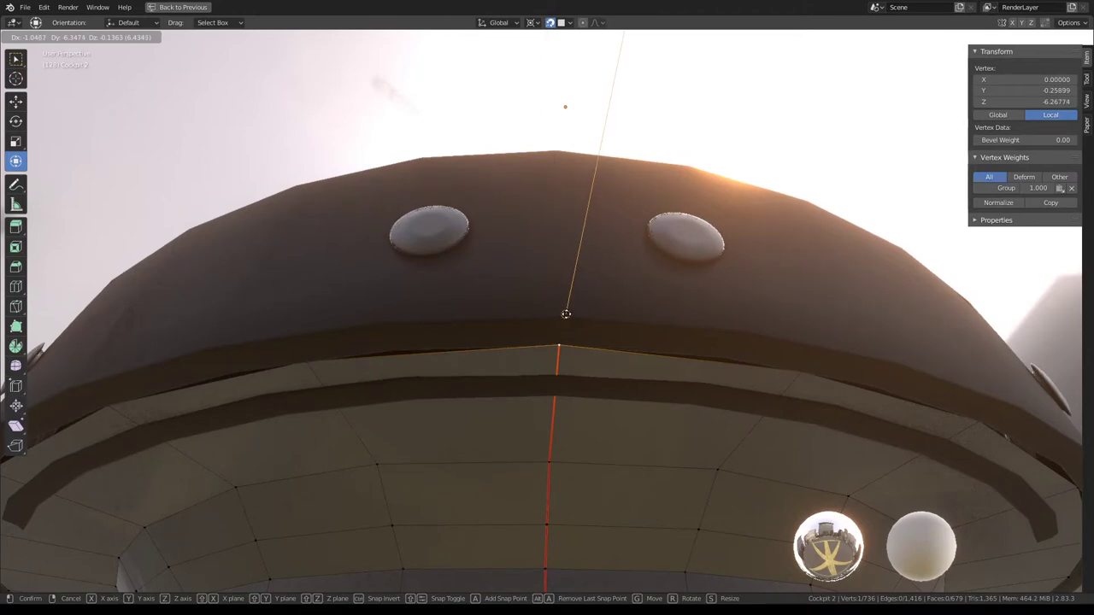
pyautogui.click(566, 315)
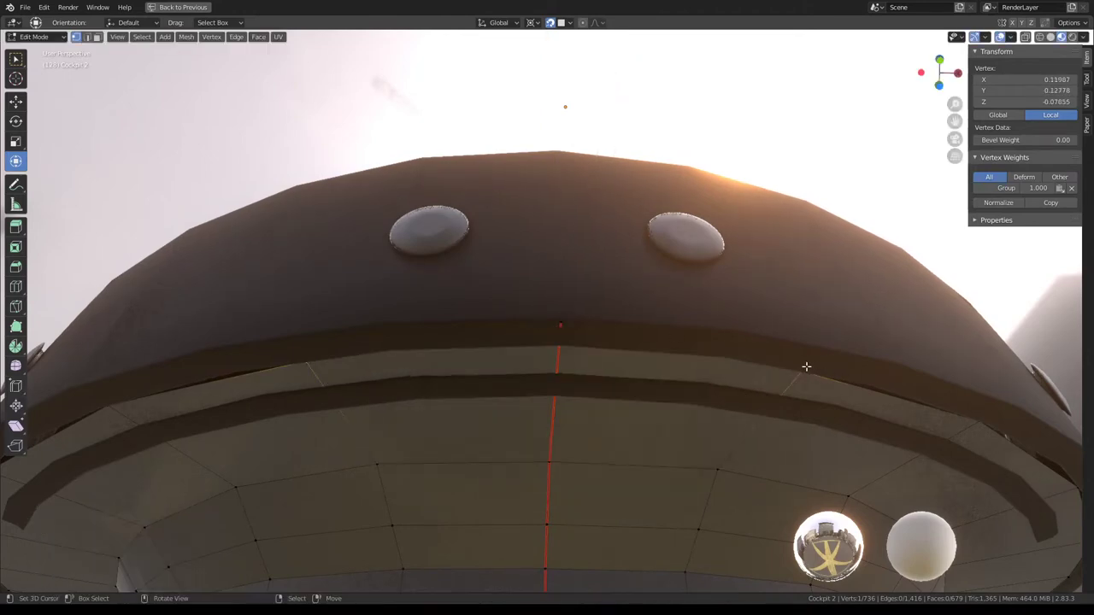
pyautogui.scroll(-1, 816, 332)
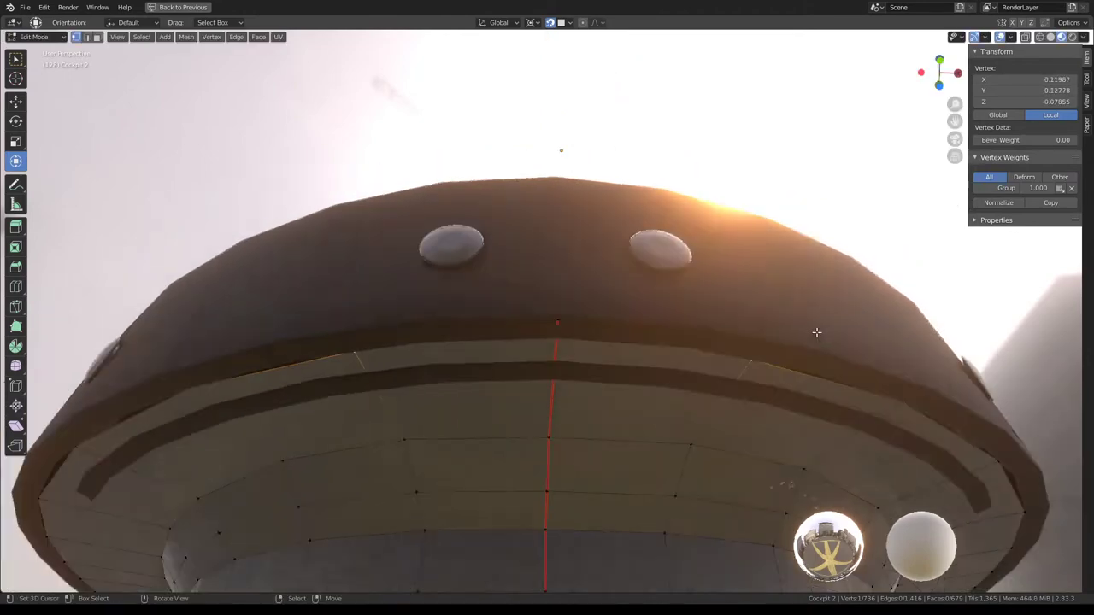
pyautogui.moveTo(816, 332); pyautogui.dragTo(728, 320, button='middle')
pyautogui.press('g')
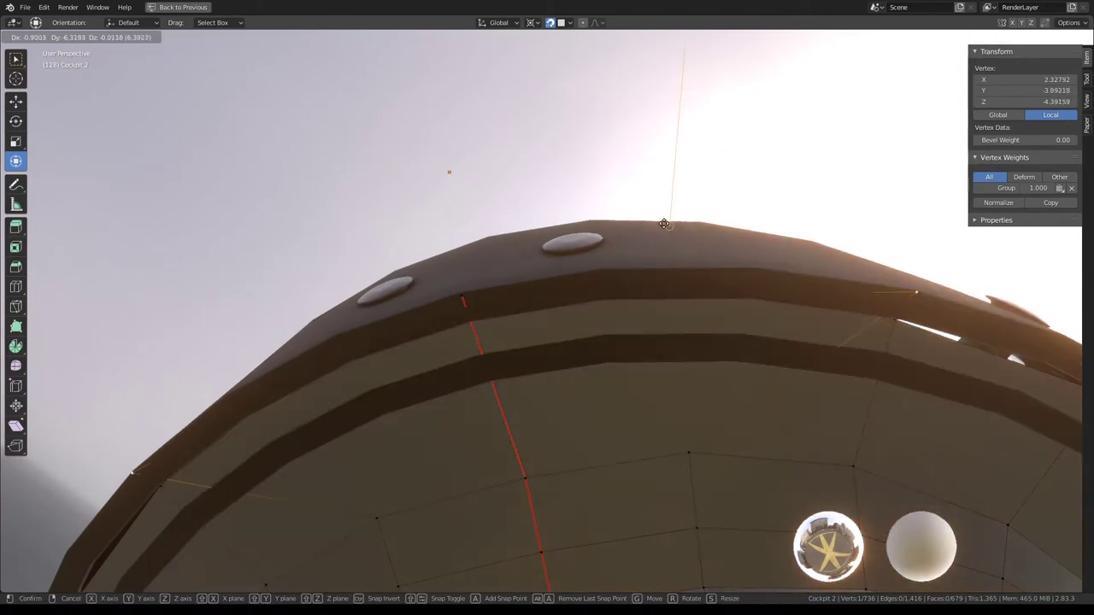
pyautogui.rightClick(664, 224)
pyautogui.moveTo(664, 224); pyautogui.dragTo(631, 127, button='middle')
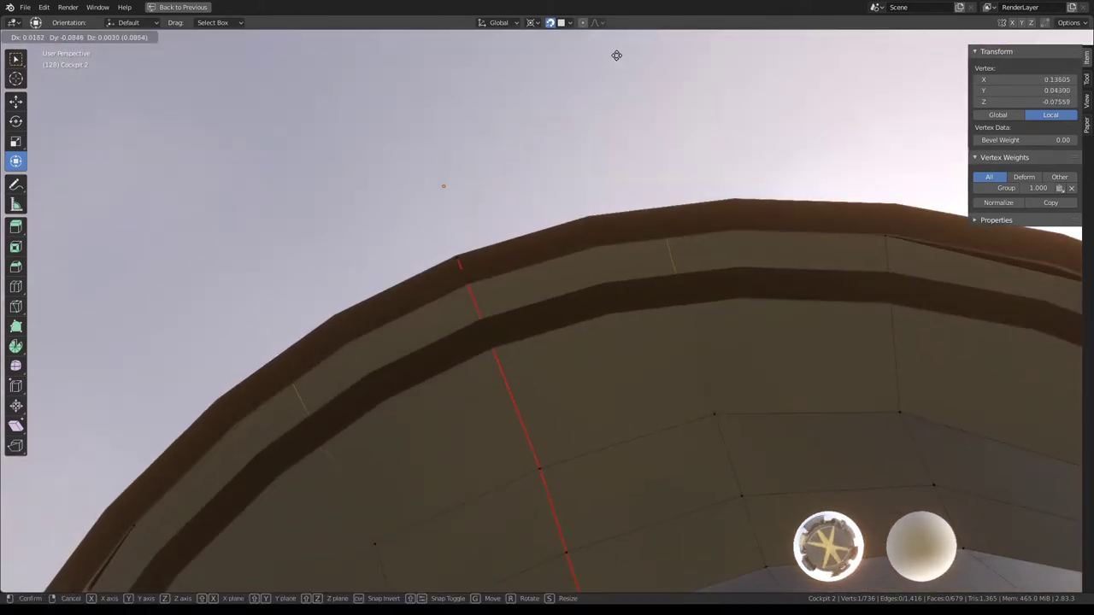
pyautogui.click(616, 55)
pyautogui.moveTo(617, 54)
pyautogui.mouseDown(button='middle')
pyautogui.moveTo(566, 106)
pyautogui.moveTo(753, 329)
pyautogui.moveTo(803, 254)
pyautogui.moveTo(766, 163)
pyautogui.moveTo(673, 178)
pyautogui.mouseUp(button='middle')
# Step: Move four more rim vertices one by one so they tuck under the canopy
pyautogui.click(757, 324)
pyautogui.press('g')
pyautogui.click(767, 163)
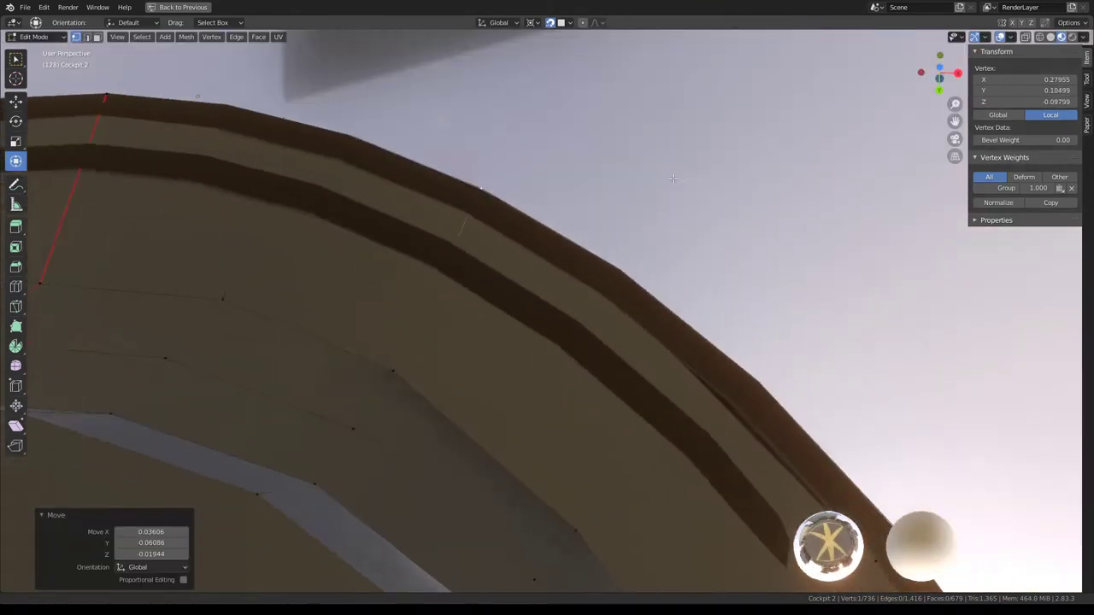
pyautogui.click(673, 352)
pyautogui.press('g')
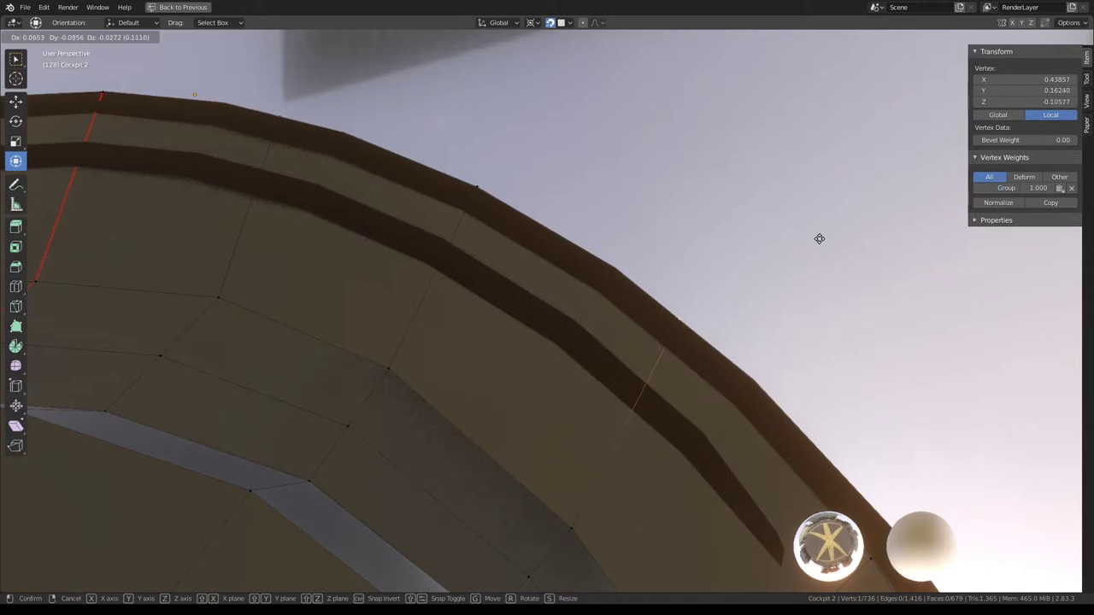
pyautogui.click(819, 238)
pyautogui.moveTo(819, 239); pyautogui.dragTo(671, 327, button='middle')
pyautogui.click(655, 330)
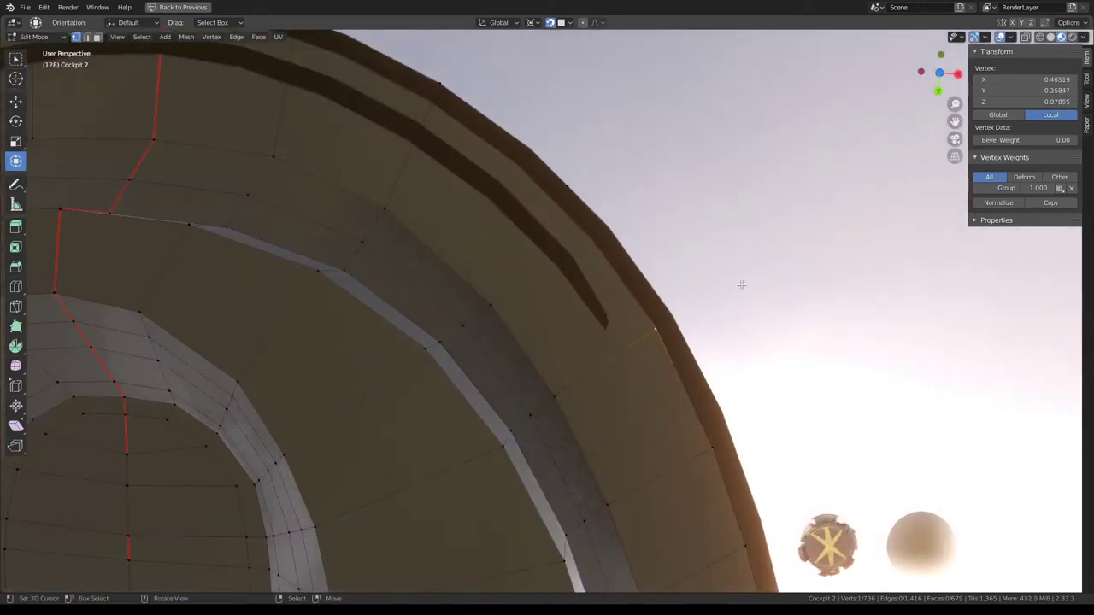
pyautogui.press('g')
pyautogui.click(793, 345)
pyautogui.click(710, 455)
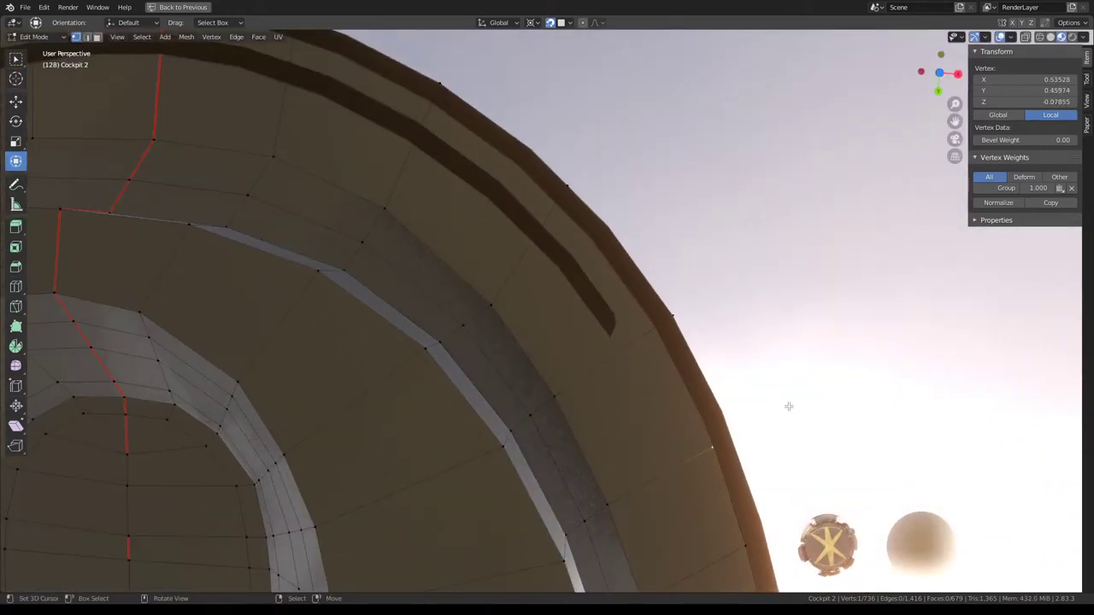
pyautogui.press('g')
pyautogui.click(837, 389)
# Step: Move two top-edge rim vertices, the latest by 0.05020 X, -0.01688 Y, -0.01126 Z
pyautogui.moveTo(837, 389); pyautogui.dragTo(607, 277, button='middle')
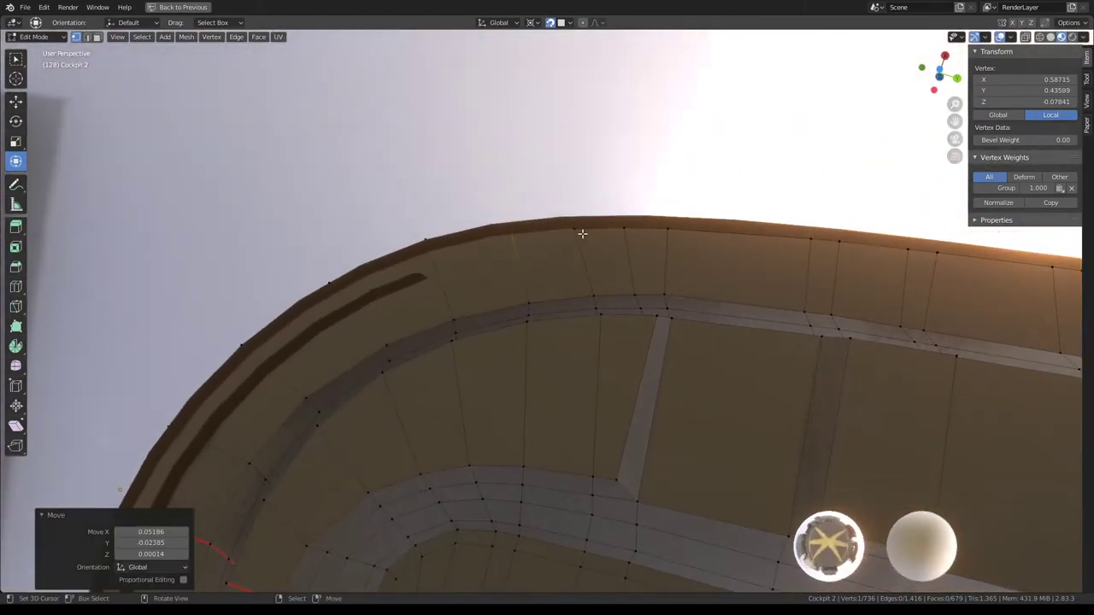
pyautogui.click(581, 234)
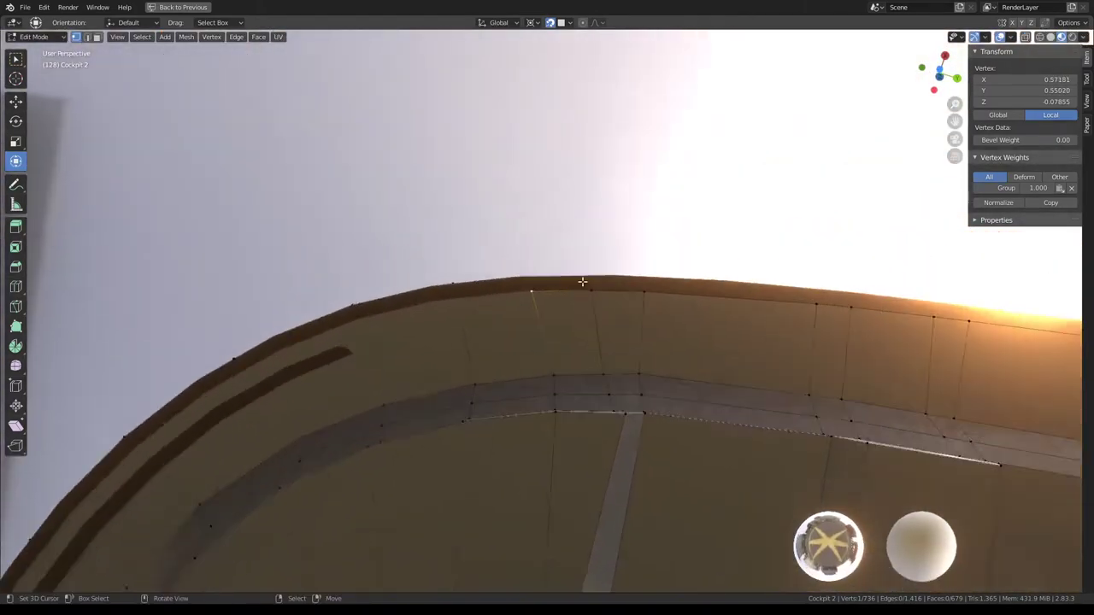
pyautogui.press('g')
pyautogui.click(620, 122)
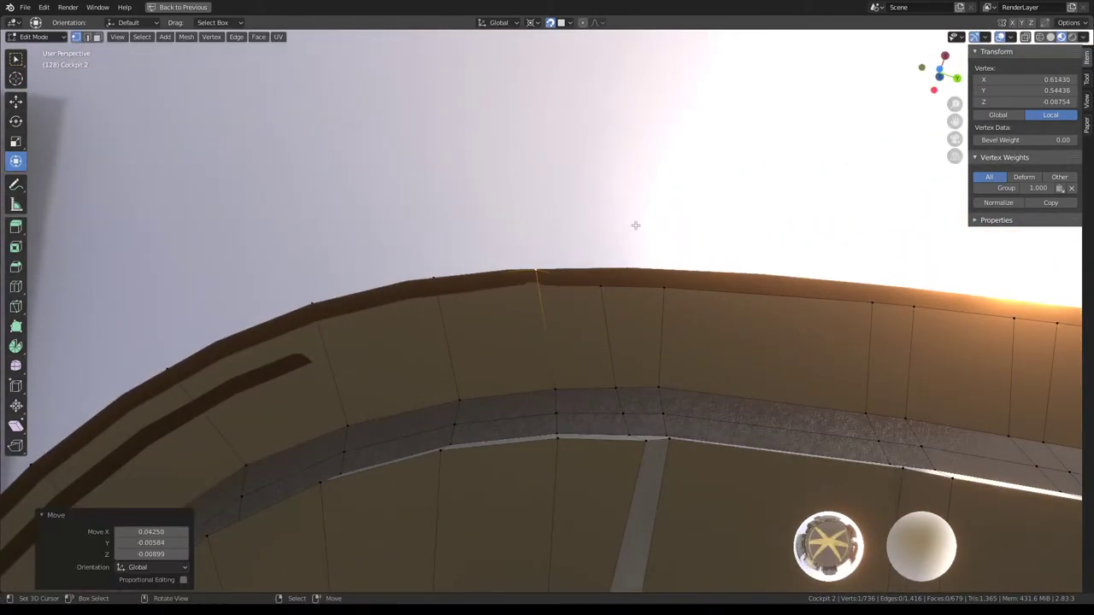
pyautogui.moveTo(635, 225); pyautogui.dragTo(613, 244, button='middle')
pyautogui.click(593, 249)
pyautogui.press('g')
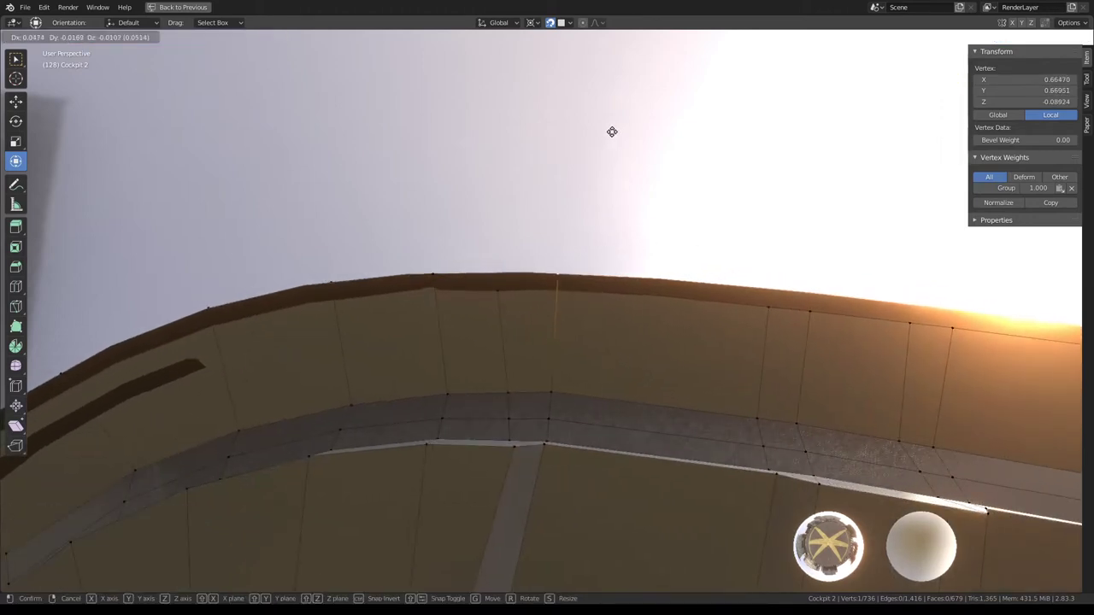
pyautogui.click(613, 129)
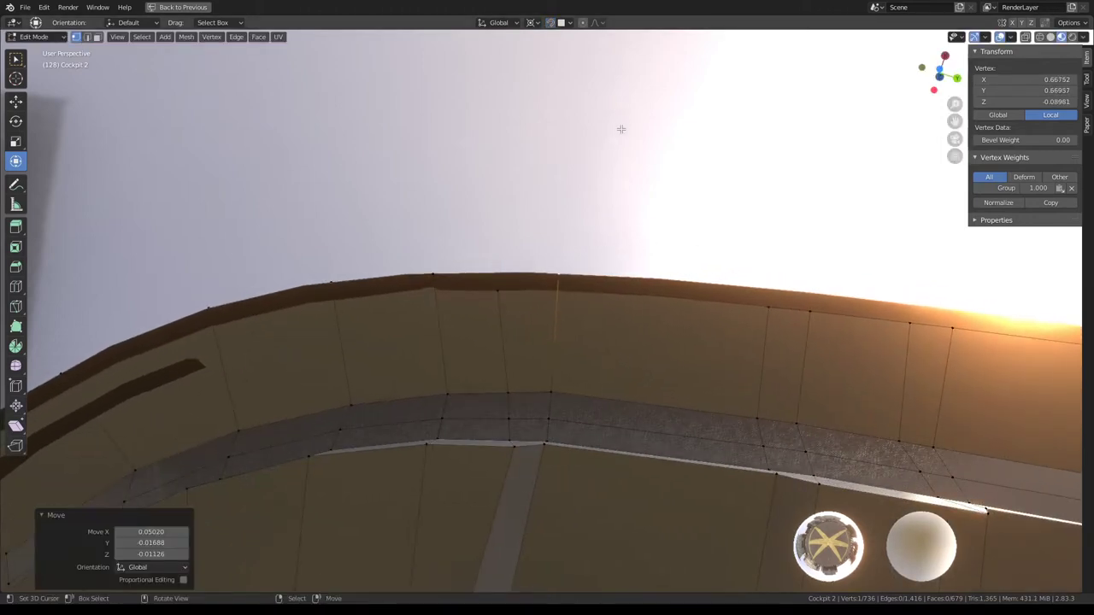
# Step: Switch to Bottom Ortho view and push two rim vertices outward
pyautogui.press('ctrl+KP_7')
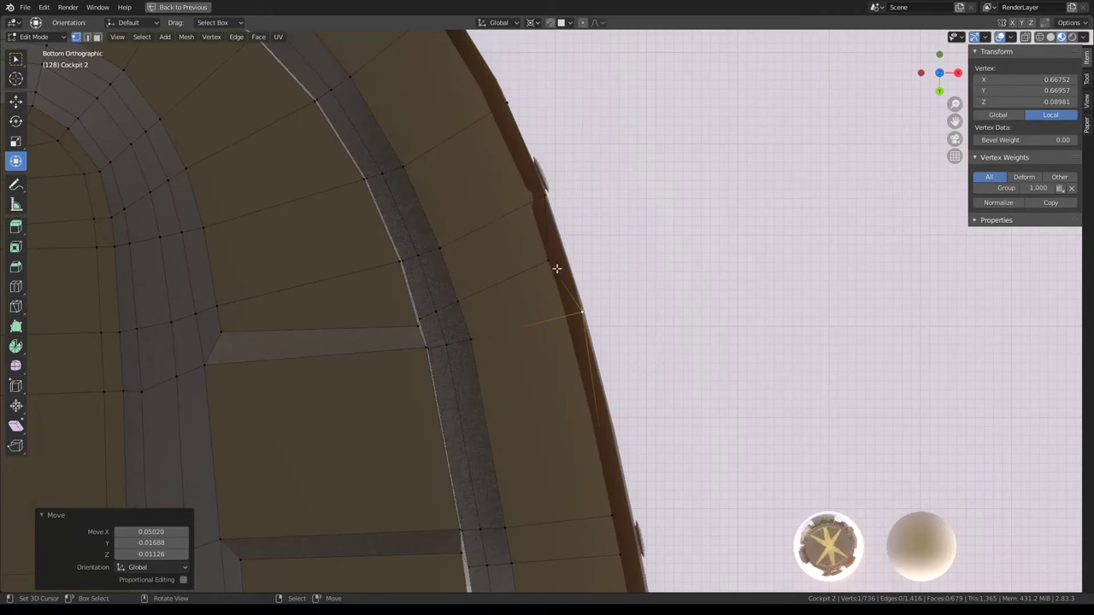
pyautogui.press('g')
pyautogui.click(757, 371)
pyautogui.keyDown('shift'); pyautogui.moveTo(758, 371); pyautogui.dragTo(645, 343, button='middle'); pyautogui.keyUp('shift')
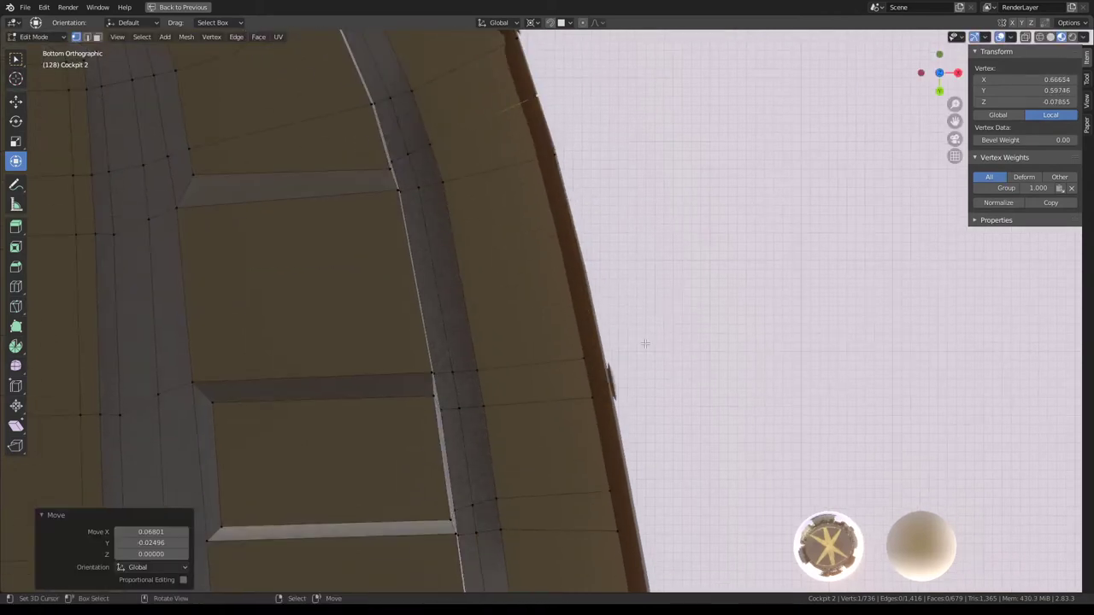
pyautogui.click(583, 359)
pyautogui.press('g')
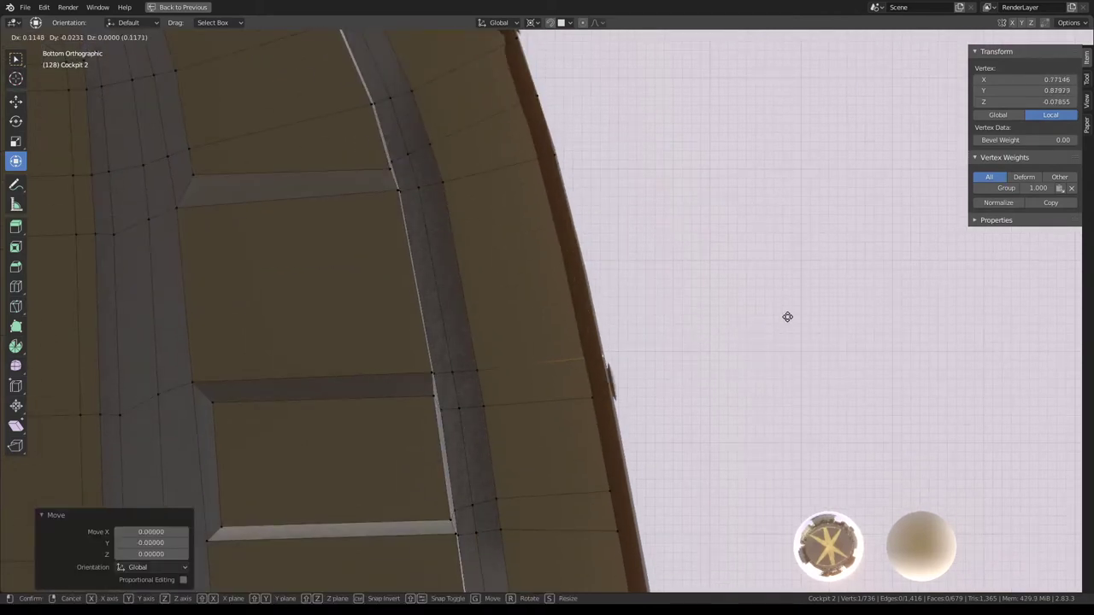
pyautogui.press('Escape')
pyautogui.press('g')
pyautogui.click(790, 377)
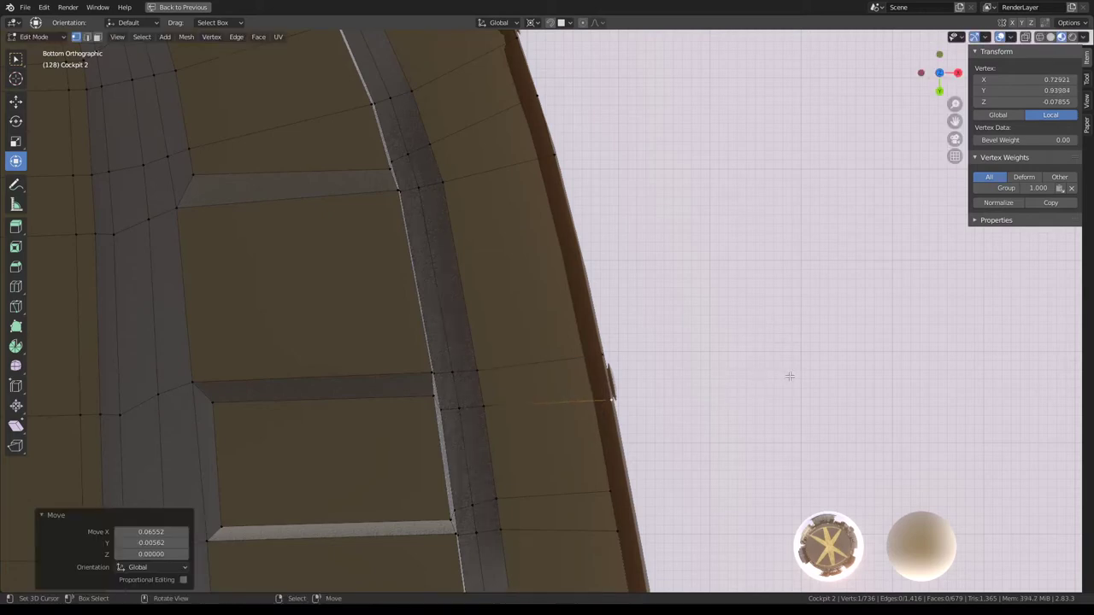
# Step: Push the next two rim vertices along the edge outward
pyautogui.keyDown('shift'); pyautogui.moveTo(790, 376); pyautogui.dragTo(690, 284, button='middle'); pyautogui.keyUp('shift')
pyautogui.click(596, 305)
pyautogui.press('g')
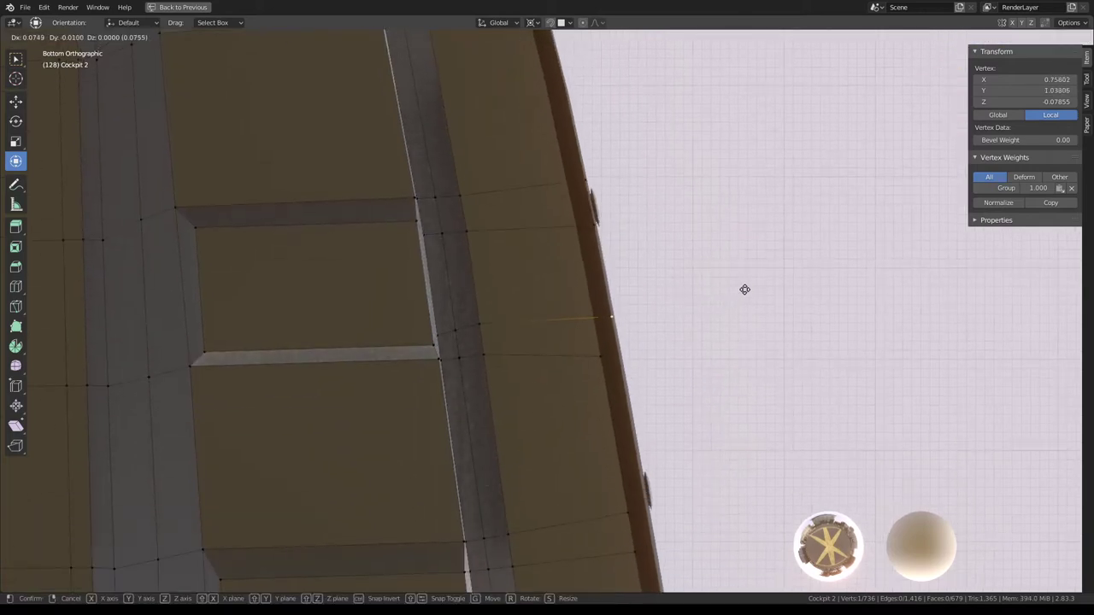
pyautogui.click(744, 289)
pyautogui.click(610, 354)
pyautogui.press('g')
pyautogui.click(702, 340)
pyautogui.scroll(-1, 647, 371)
# Step: Select a run of rim vertices and move them outward
pyautogui.click(572, 291)
pyautogui.scroll(-3, 615, 313)
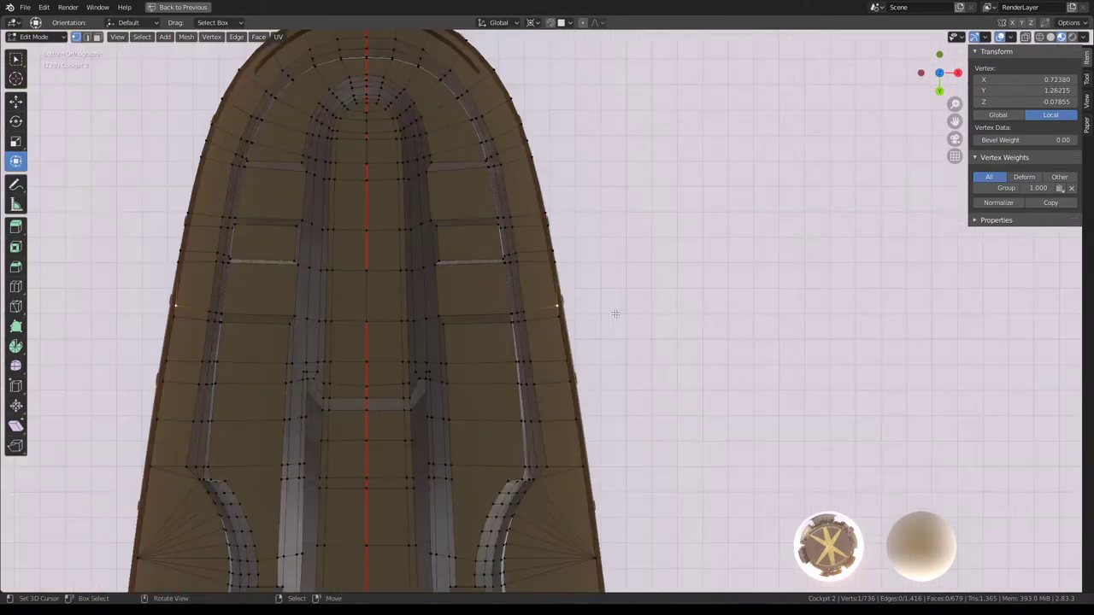
pyautogui.keyDown('shift'); pyautogui.scroll(-4, 650, 342); pyautogui.keyUp('shift')
pyautogui.keyDown('shift'); pyautogui.scroll(3, 642, 448); pyautogui.keyUp('shift')
pyautogui.keyDown('ctrl'); pyautogui.click(586, 399); pyautogui.keyUp('ctrl')
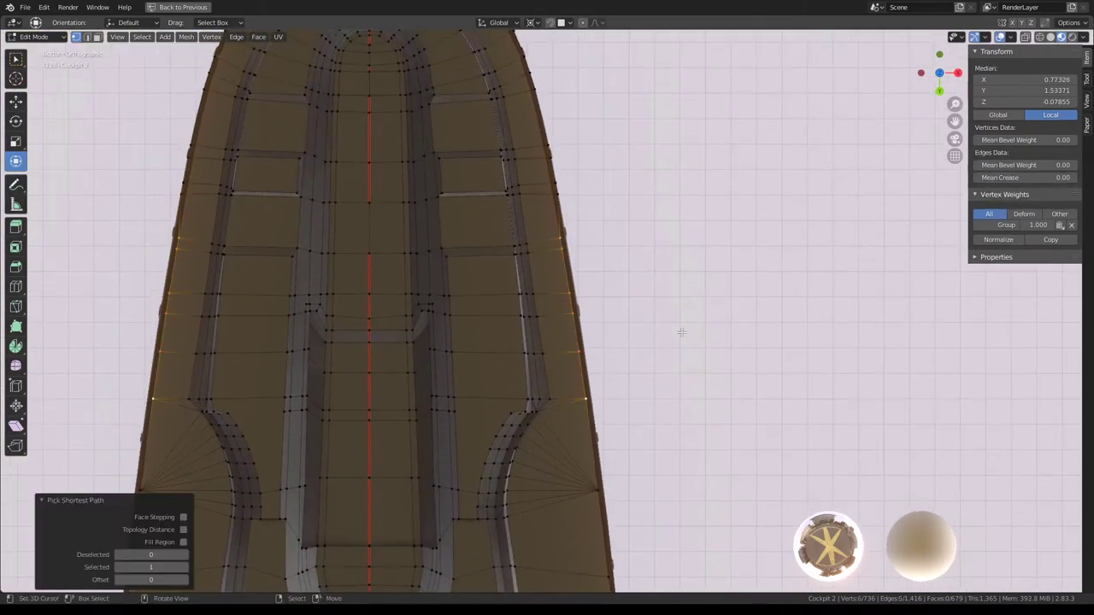
pyautogui.scroll(1, 682, 332)
pyautogui.press('g')
pyautogui.click(690, 287)
pyautogui.keyDown('shift'); pyautogui.scroll(-3, 659, 311); pyautogui.keyUp('shift')
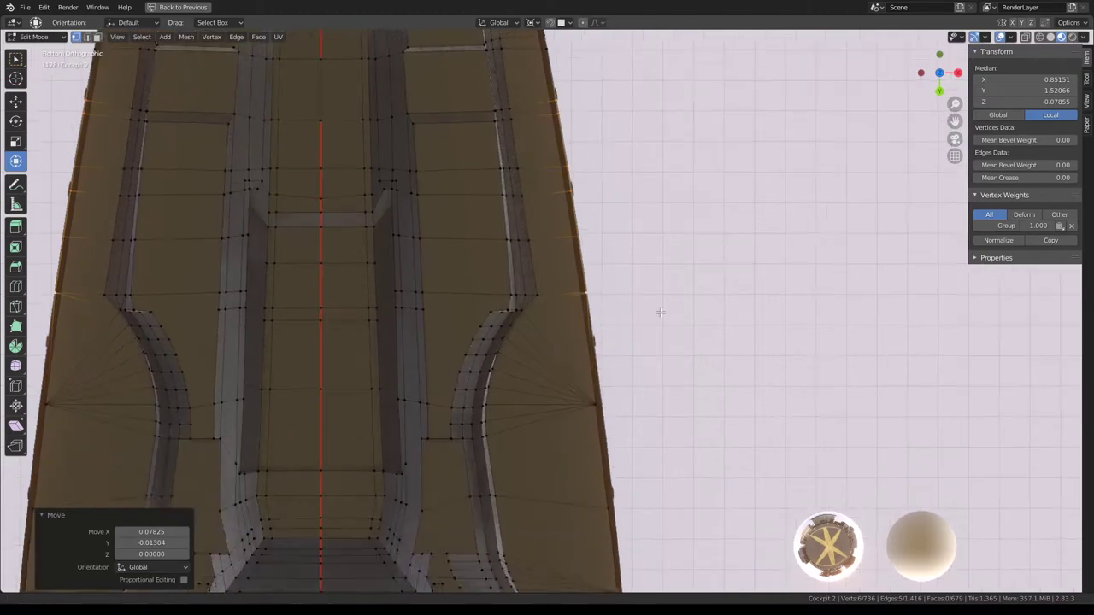
# Step: Select a rim vertex path further down and move it outward about 0.084
pyautogui.keyDown('shift'); pyautogui.scroll(-1, 659, 311); pyautogui.keyUp('shift')
pyautogui.click(574, 319)
pyautogui.scroll(1, 568, 415)
pyautogui.keyDown('ctrl'); pyautogui.click(568, 415); pyautogui.keyUp('ctrl')
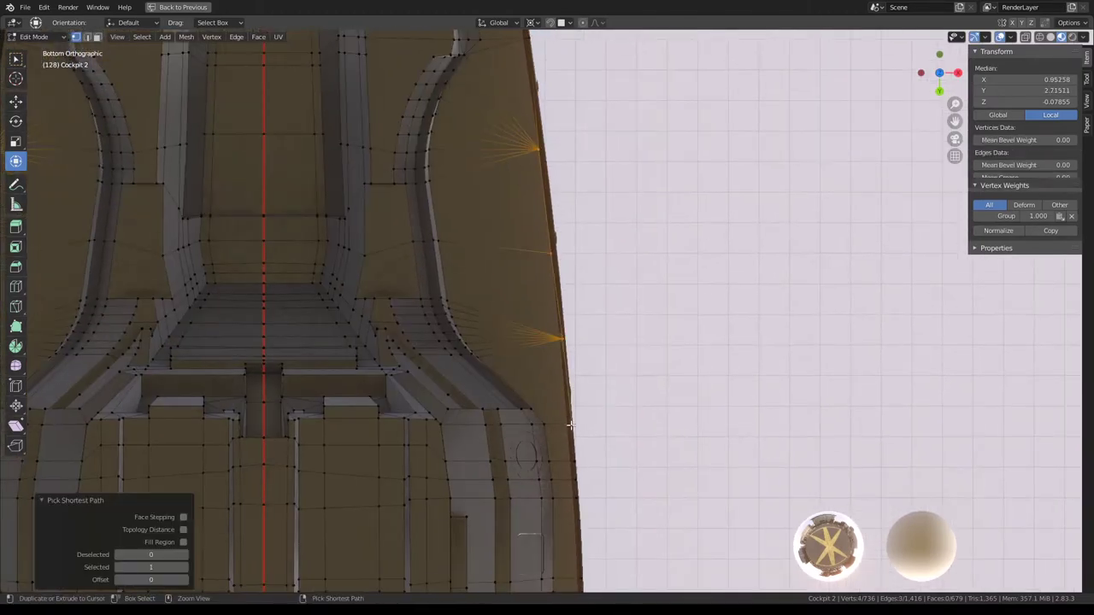
pyautogui.press('g')
pyautogui.click(695, 331)
# Step: Select a path of seven rear rim vertices and move them outward
pyautogui.keyDown('shift'); pyautogui.moveTo(696, 330); pyautogui.dragTo(661, 244, button='middle'); pyautogui.keyUp('shift')
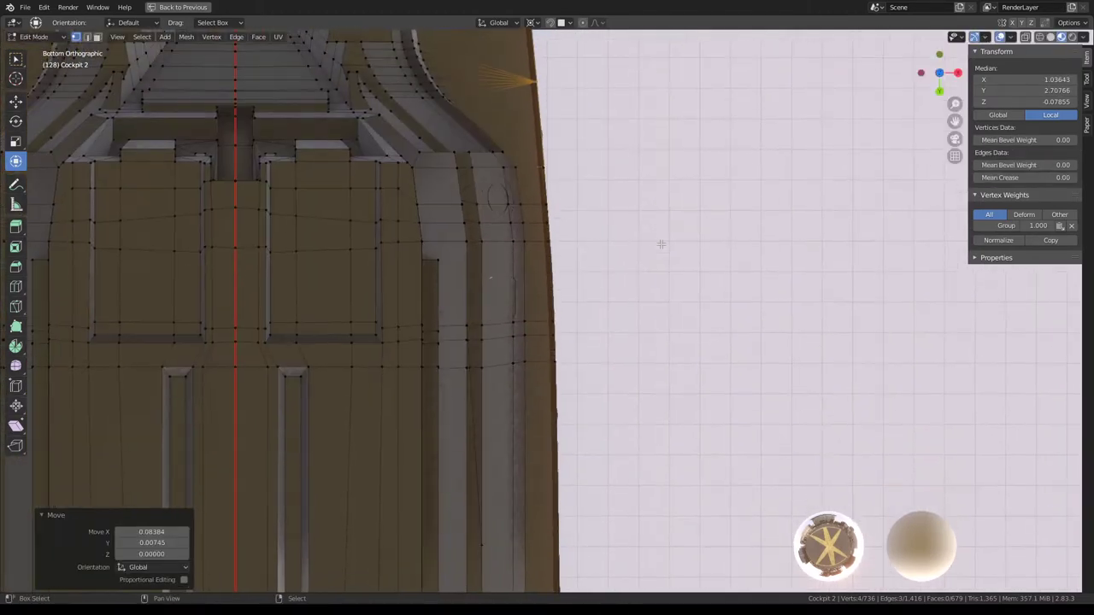
pyautogui.click(547, 172)
pyautogui.moveTo(546, 172)
pyautogui.mouseDown(button='middle')
pyautogui.moveTo(466, 177)
pyautogui.moveTo(594, 282)
pyautogui.mouseUp(button='middle')
pyautogui.keyDown('ctrl'); pyautogui.click(593, 283); pyautogui.keyUp('ctrl')
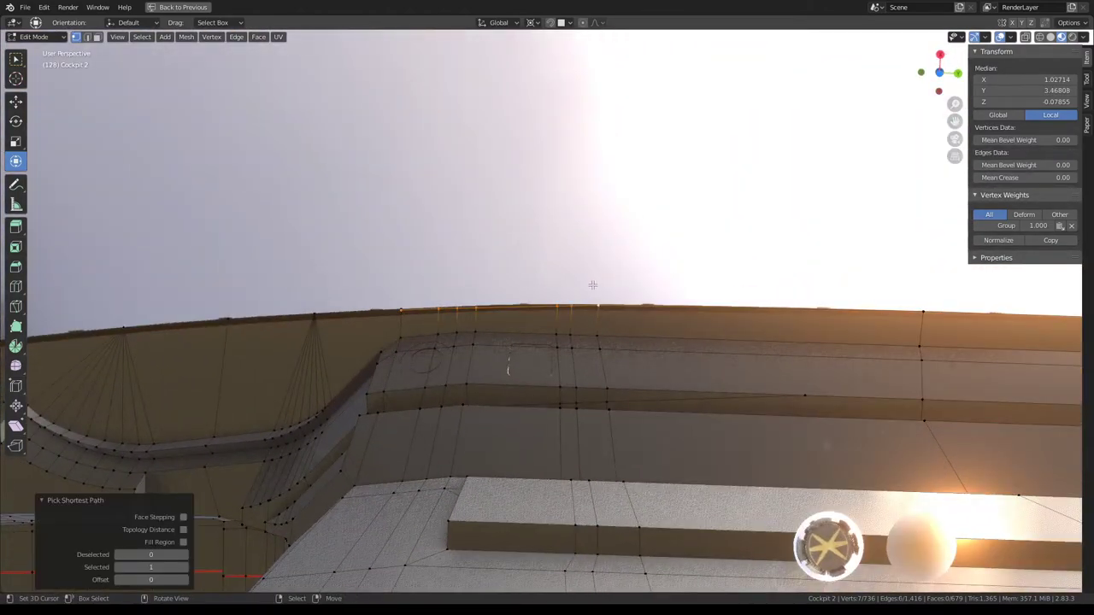
pyautogui.press('KP_7')
pyautogui.press('ctrl+KP_7')
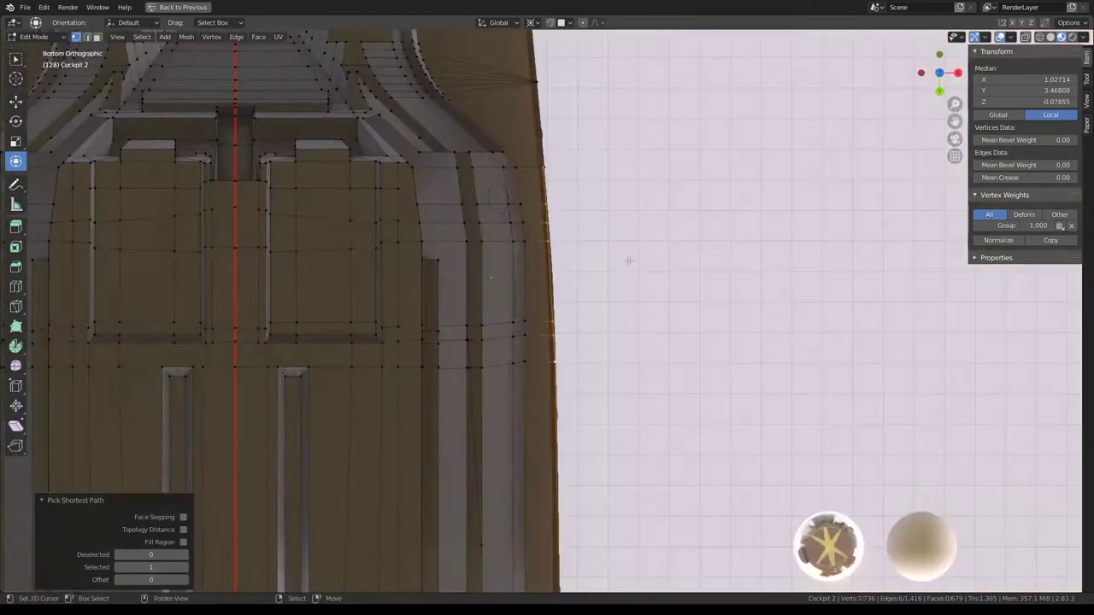
pyautogui.press('g')
pyautogui.click(675, 262)
# Step: Select the two rear corner vertices and drag them outward 0.0450 along X
pyautogui.scroll(-5, 674, 359)
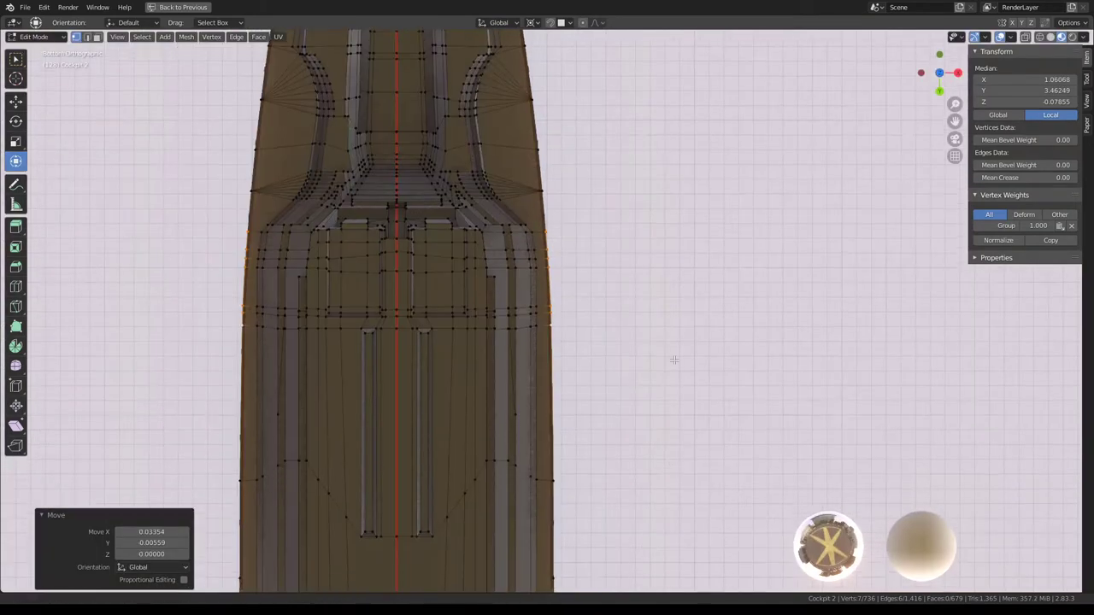
pyautogui.scroll(2, 649, 289)
pyautogui.click(571, 275)
pyautogui.keyDown('ctrl'); pyautogui.scroll(-4, 560, 316); pyautogui.keyUp('ctrl')
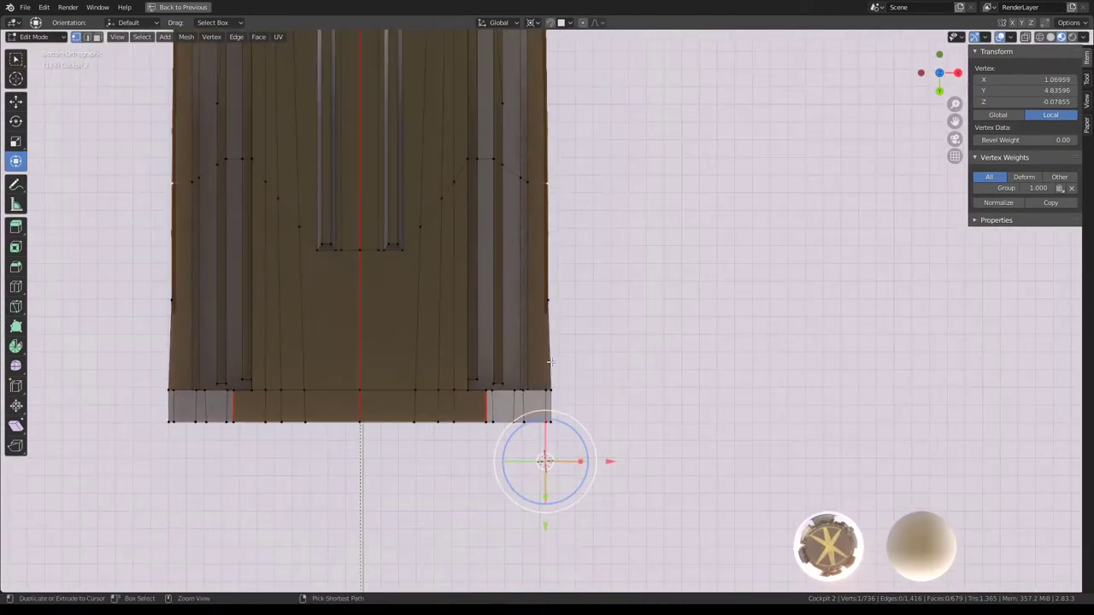
pyautogui.scroll(3, 556, 390)
pyautogui.keyDown('ctrl'); pyautogui.click(584, 303); pyautogui.keyUp('ctrl')
pyautogui.press('g')
pyautogui.click(562, 283)
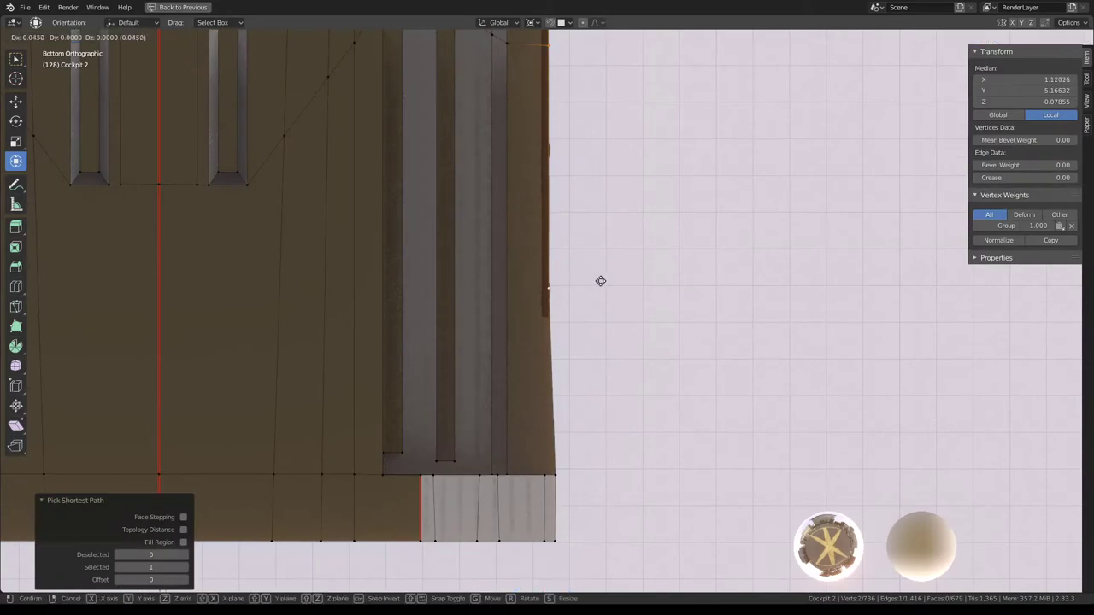
pyautogui.moveTo(617, 272)
pyautogui.mouseDown(button='middle')
pyautogui.moveTo(493, 347)
pyautogui.moveTo(582, 342)
pyautogui.moveTo(494, 366)
pyautogui.moveTo(555, 398)
pyautogui.moveTo(484, 386)
pyautogui.moveTo(564, 376)
pyautogui.mouseUp(button='middle')
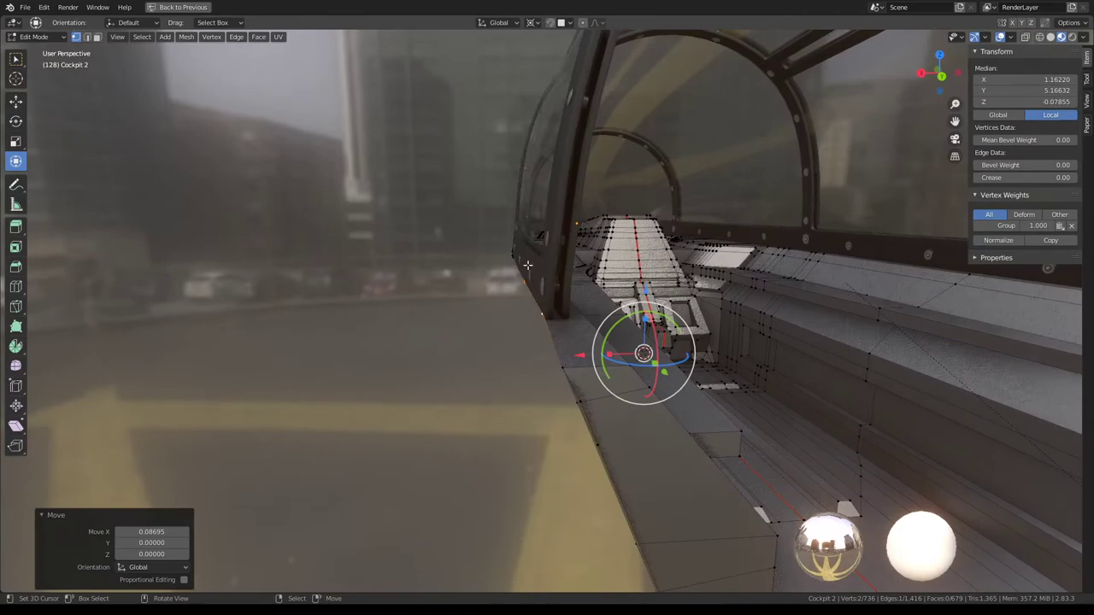
pyautogui.moveTo(536, 257)
pyautogui.mouseDown(button='middle')
pyautogui.moveTo(676, 259)
pyautogui.moveTo(645, 221)
pyautogui.moveTo(647, 239)
pyautogui.moveTo(616, 259)
pyautogui.moveTo(550, 229)
pyautogui.moveTo(547, 264)
pyautogui.moveTo(567, 273)
pyautogui.moveTo(541, 322)
pyautogui.moveTo(516, 285)
pyautogui.moveTo(760, 325)
pyautogui.moveTo(553, 308)
pyautogui.moveTo(598, 444)
pyautogui.moveTo(493, 240)
pyautogui.moveTo(625, 298)
pyautogui.moveTo(549, 283)
pyautogui.moveTo(566, 277)
pyautogui.moveTo(539, 285)
pyautogui.moveTo(605, 264)
pyautogui.moveTo(575, 302)
pyautogui.mouseUp(button='middle')
pyautogui.click(598, 445)
# Step: Knife-cut a vertical edge from the canopy rim down the side panel
pyautogui.press('k')
pyautogui.click(564, 278)
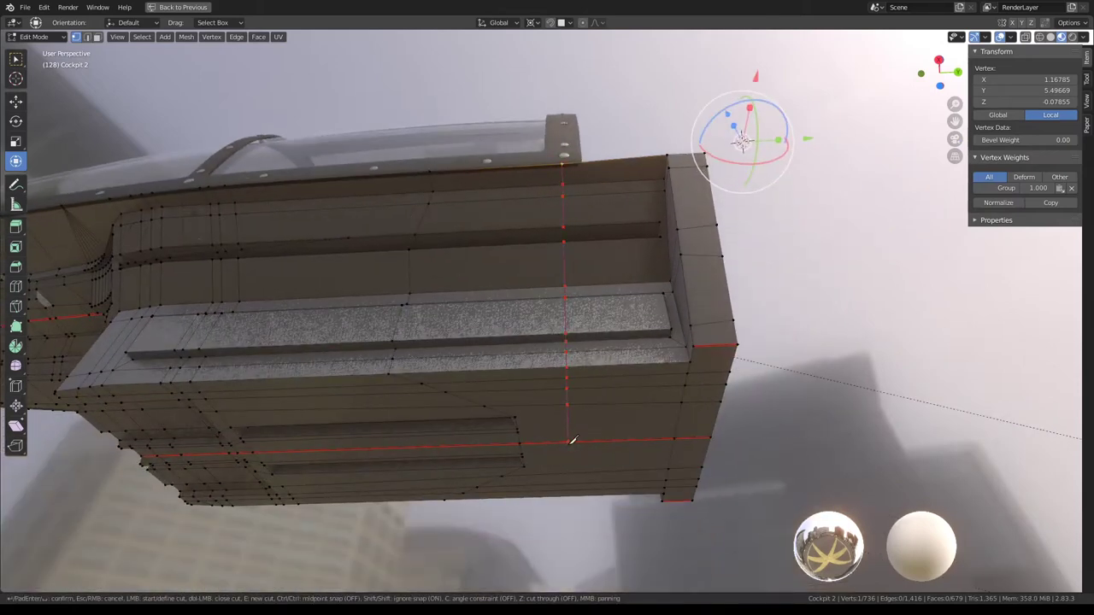
pyautogui.click(568, 444)
pyautogui.press('Return')
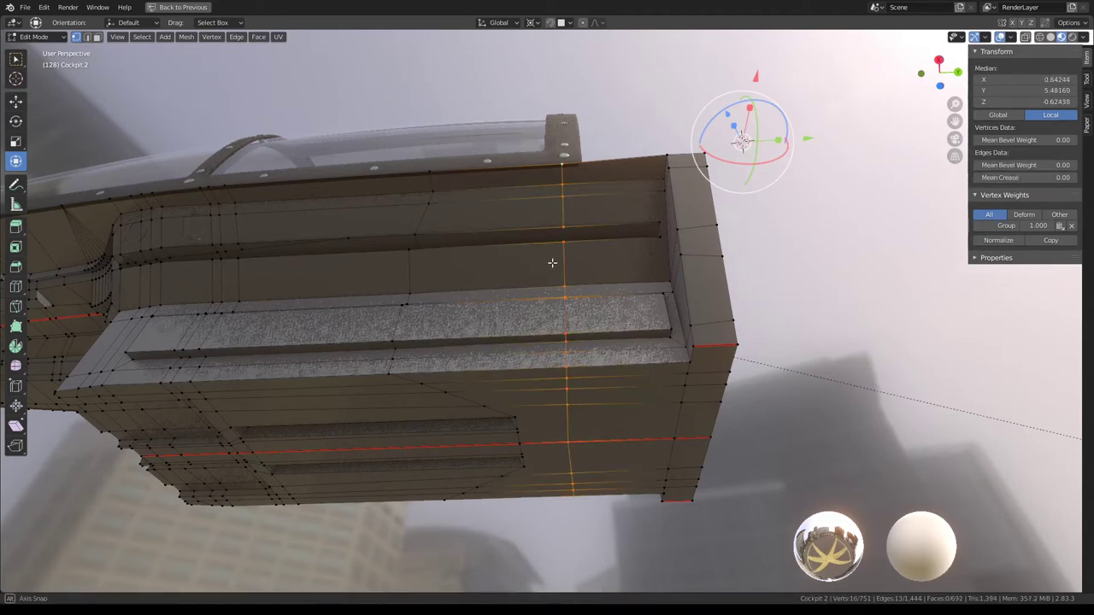
pyautogui.scroll(5, 552, 262)
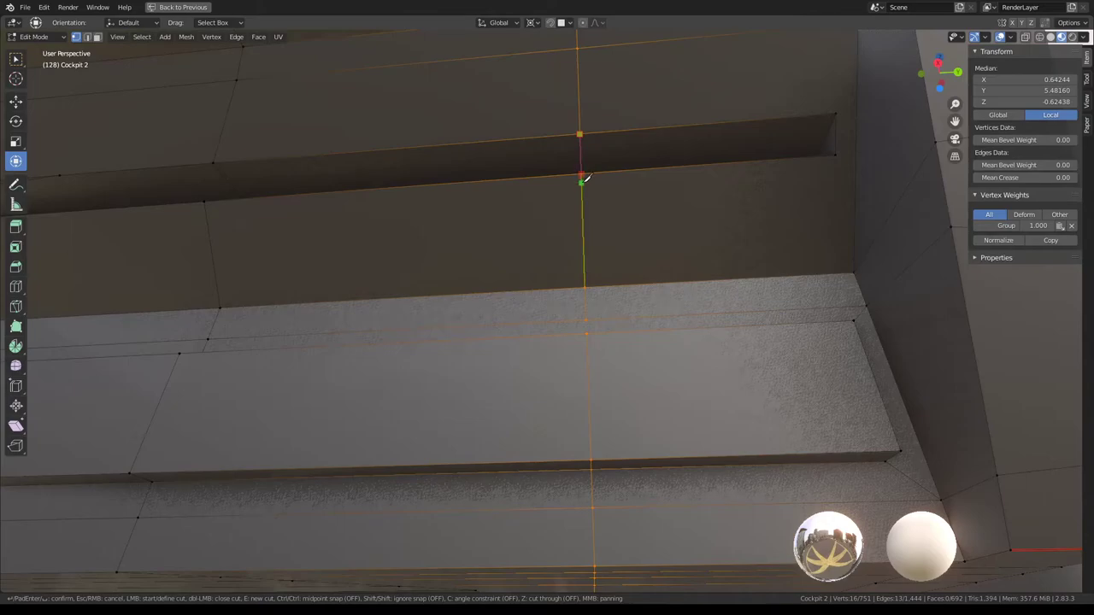
pyautogui.press('Escape')
# Step: Knife-cut another line down across the inner ledge
pyautogui.scroll(-3, 582, 174)
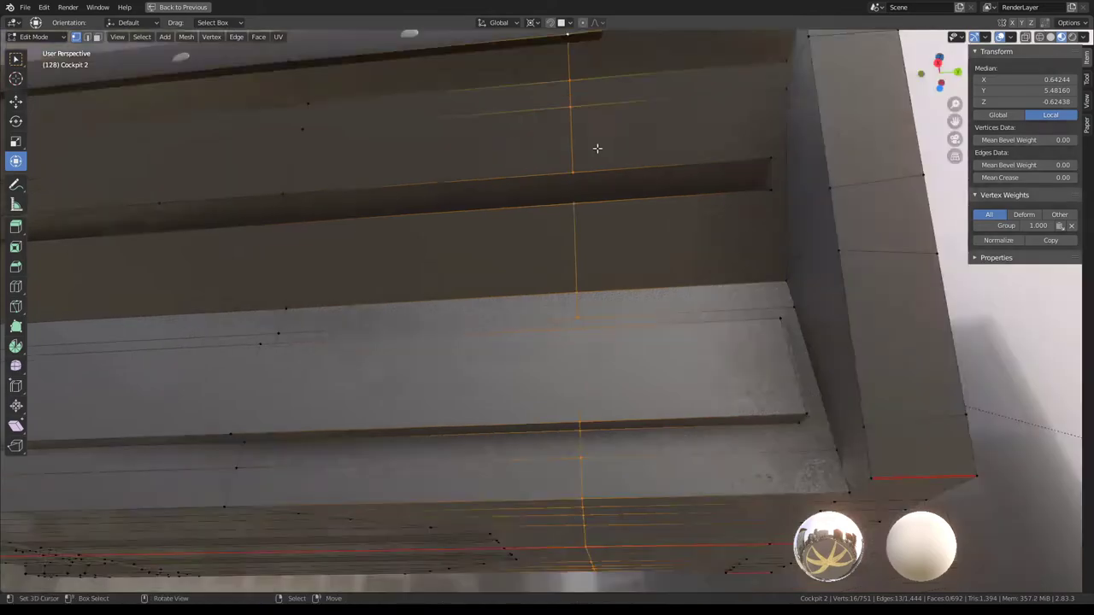
pyautogui.scroll(-5, 593, 146)
pyautogui.moveTo(672, 159)
pyautogui.mouseDown(button='middle')
pyautogui.moveTo(208, 330)
pyautogui.moveTo(556, 284)
pyautogui.moveTo(506, 330)
pyautogui.moveTo(532, 318)
pyautogui.mouseUp(button='middle')
pyautogui.scroll(2, 556, 285)
pyautogui.press('k')
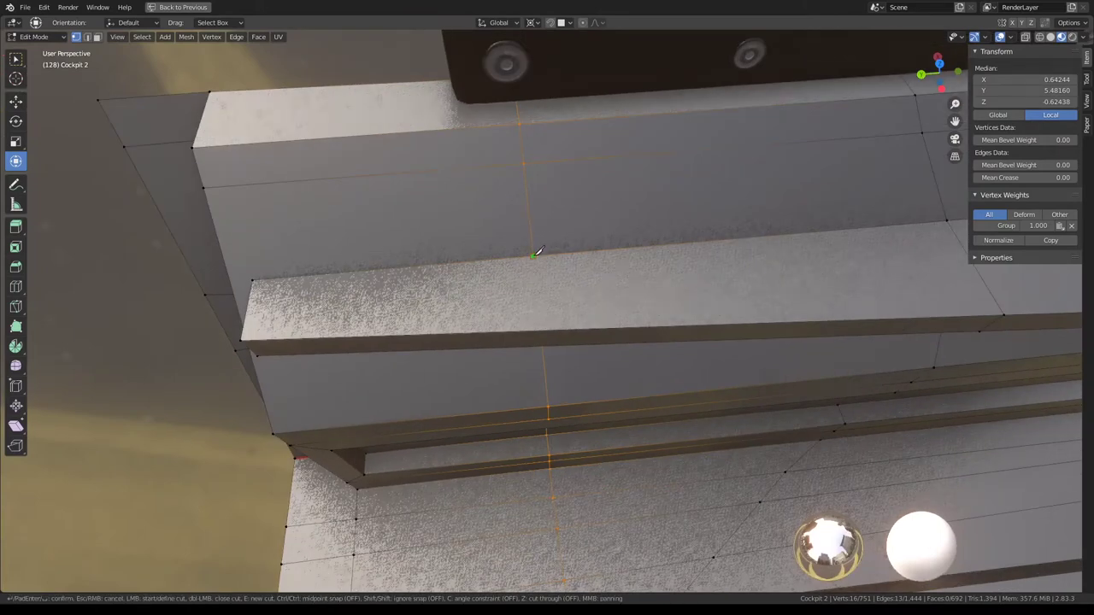
pyautogui.click(534, 253)
pyautogui.moveTo(536, 274); pyautogui.dragTo(547, 359, button='middle')
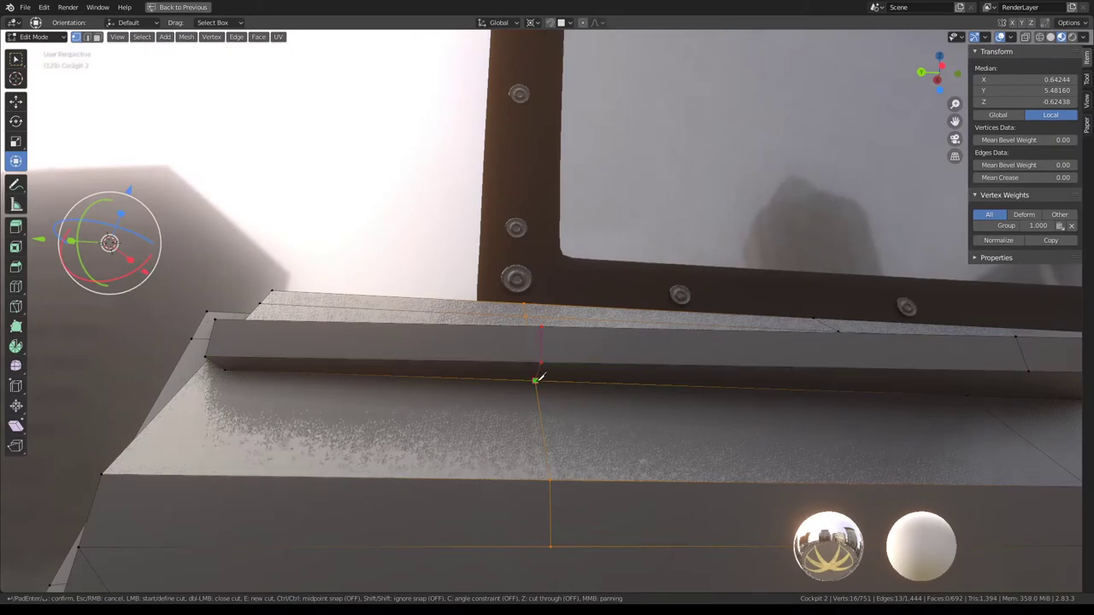
pyautogui.click(536, 378)
pyautogui.press('Return')
# Step: Frame the new ledge cut and slide its edge loop along the panel, currently -0.1294
pyautogui.moveTo(536, 379)
pyautogui.mouseDown(button='middle')
pyautogui.moveTo(509, 320)
pyautogui.moveTo(548, 281)
pyautogui.moveTo(479, 319)
pyautogui.moveTo(527, 320)
pyautogui.moveTo(533, 367)
pyautogui.moveTo(530, 313)
pyautogui.mouseUp(button='middle')
pyautogui.keyDown('alt'); pyautogui.click(509, 320); pyautogui.keyUp('alt')
pyautogui.press('KP_Decimal')
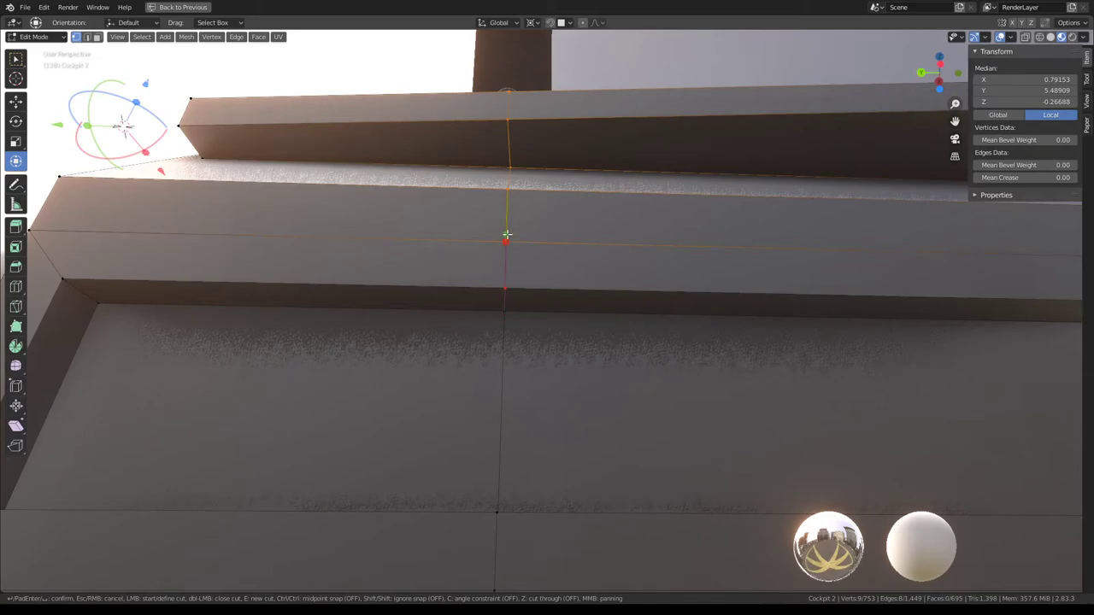
pyautogui.press('Return')
pyautogui.scroll(-3, 506, 235)
pyautogui.moveTo(508, 237)
pyautogui.mouseDown(button='middle')
pyautogui.moveTo(576, 293)
pyautogui.moveTo(569, 248)
pyautogui.moveTo(519, 238)
pyautogui.mouseUp(button='middle')
pyautogui.moveTo(451, 236); pyautogui.dragTo(601, 270, button='middle')
pyautogui.press('g')
pyautogui.press('g')
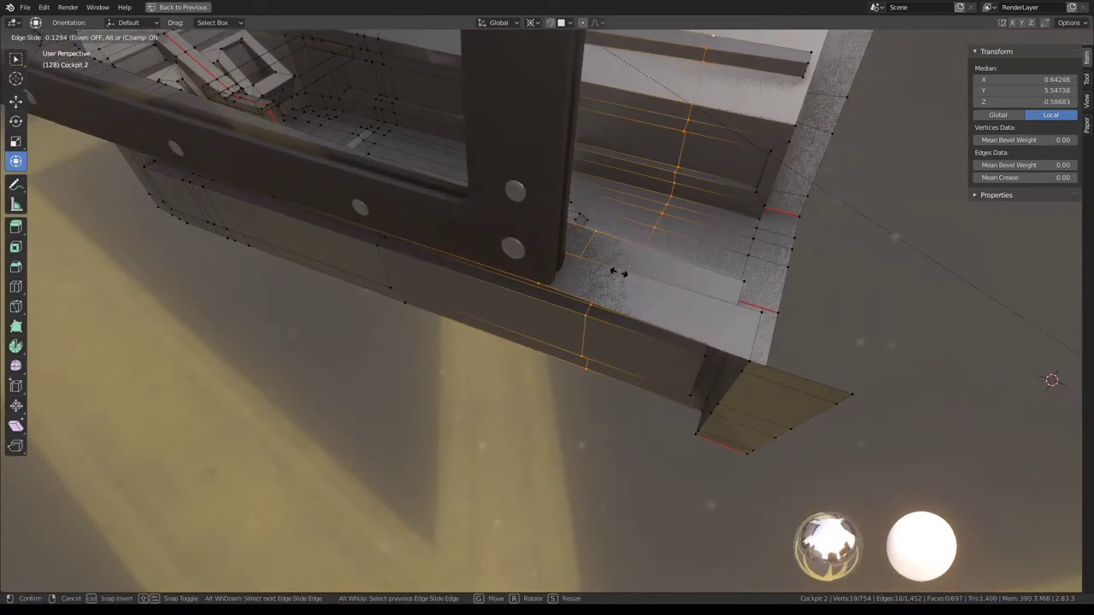
# Step: Edge-slide the new cut loops along the ledge to sit under the canopy post (factor 0.137)
pyautogui.click(627, 280)
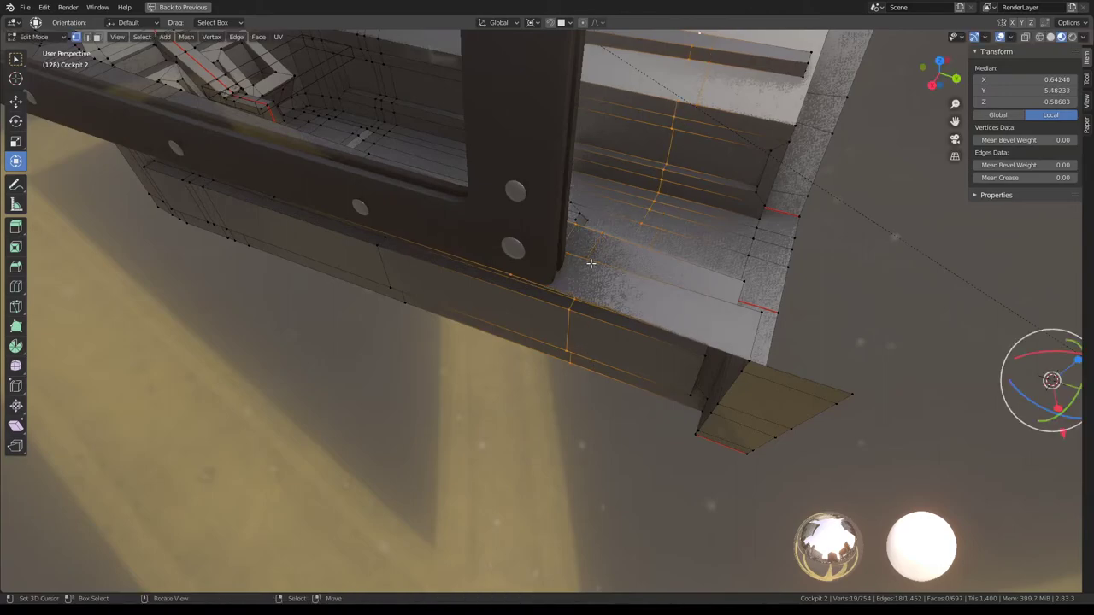
pyautogui.moveTo(626, 281)
pyautogui.mouseDown(button='middle')
pyautogui.moveTo(512, 444)
pyautogui.moveTo(511, 342)
pyautogui.mouseUp(button='middle')
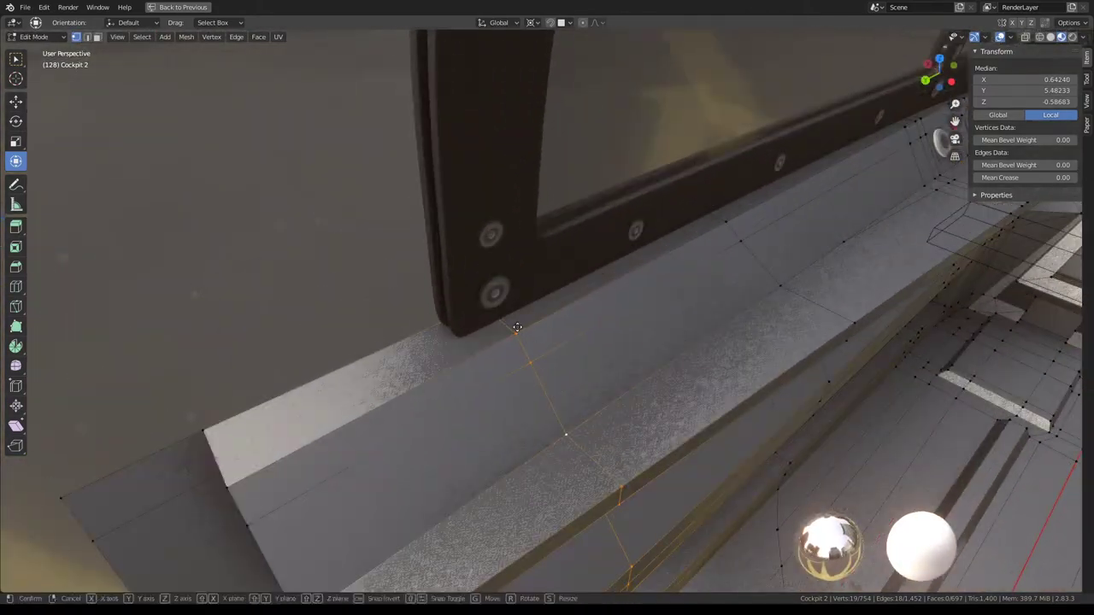
pyautogui.press('g')
pyautogui.press('g')
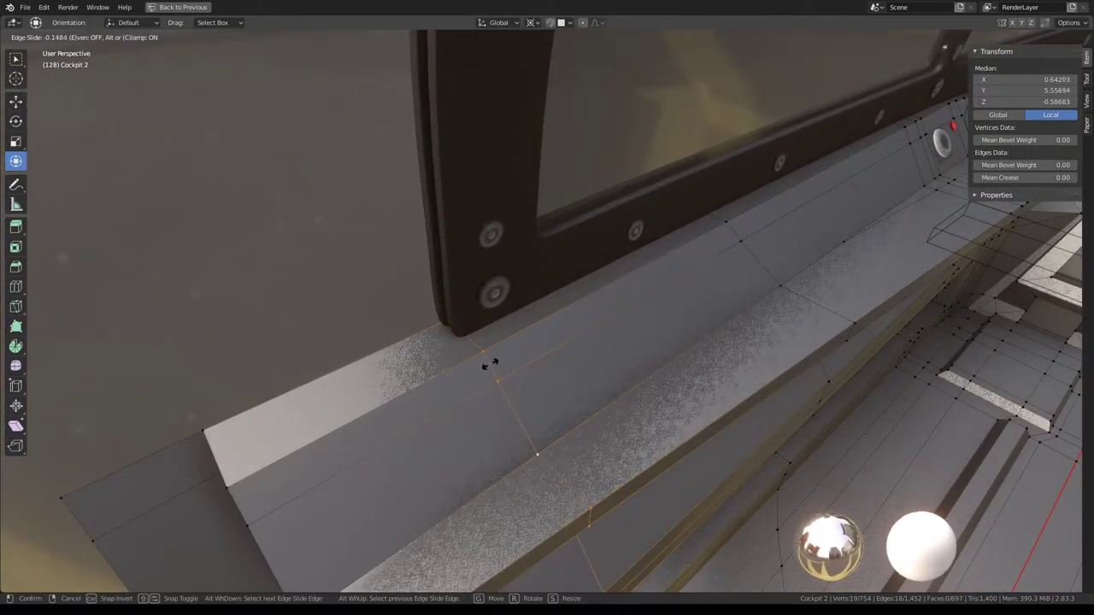
pyautogui.click(492, 362)
pyautogui.moveTo(492, 363)
pyautogui.mouseDown(button='middle')
pyautogui.moveTo(518, 363)
pyautogui.moveTo(535, 317)
pyautogui.moveTo(557, 302)
pyautogui.moveTo(539, 393)
pyautogui.mouseUp(button='middle')
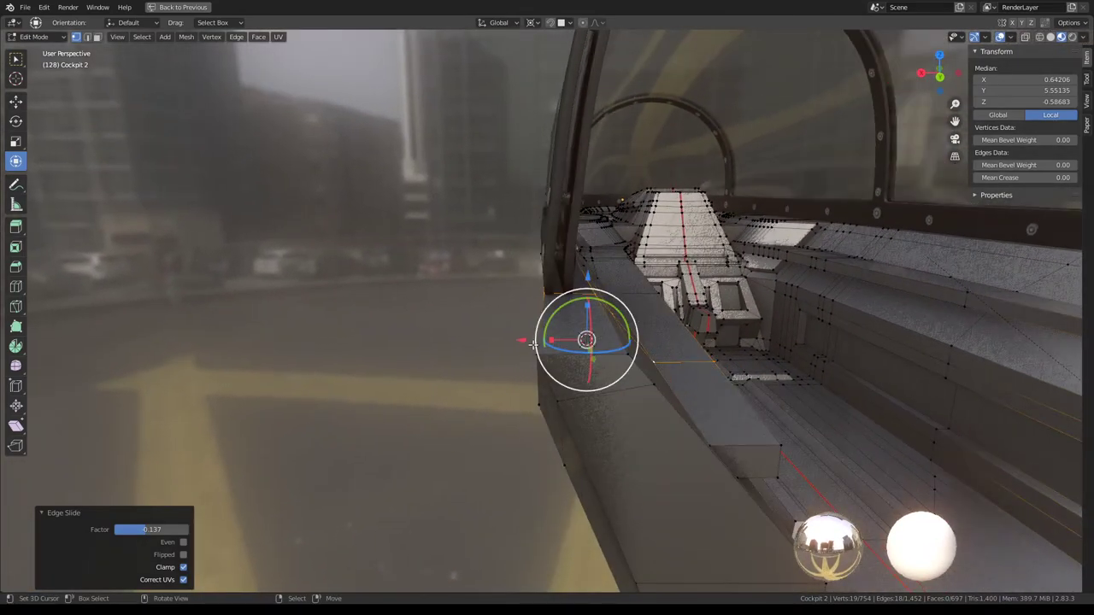
# Step: Select three ledge vertices and set the transform Pivot Point to Active Element
pyautogui.click(534, 402)
pyautogui.keyDown('shift'); pyautogui.click(536, 354); pyautogui.keyUp('shift')
pyautogui.keyDown('shift'); pyautogui.click(536, 303); pyautogui.keyUp('shift')
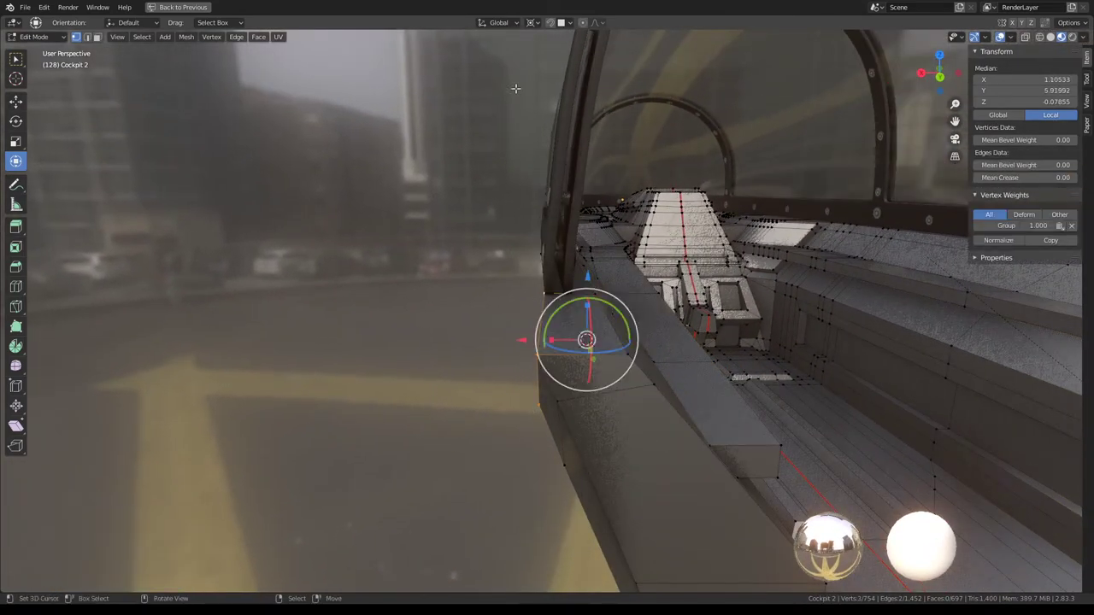
pyautogui.click(528, 23)
pyautogui.click(547, 88)
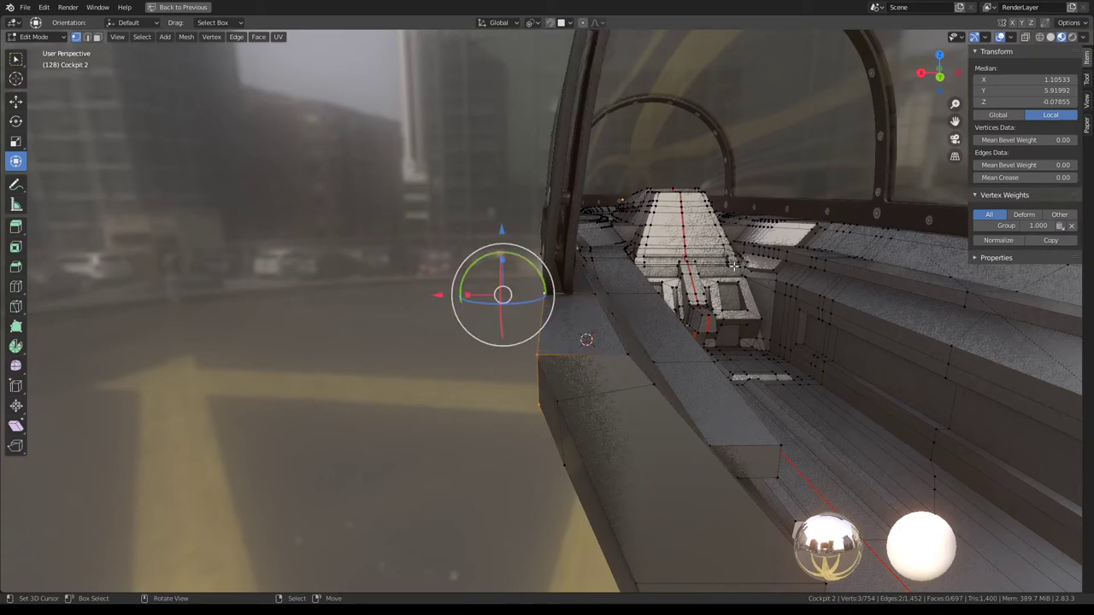
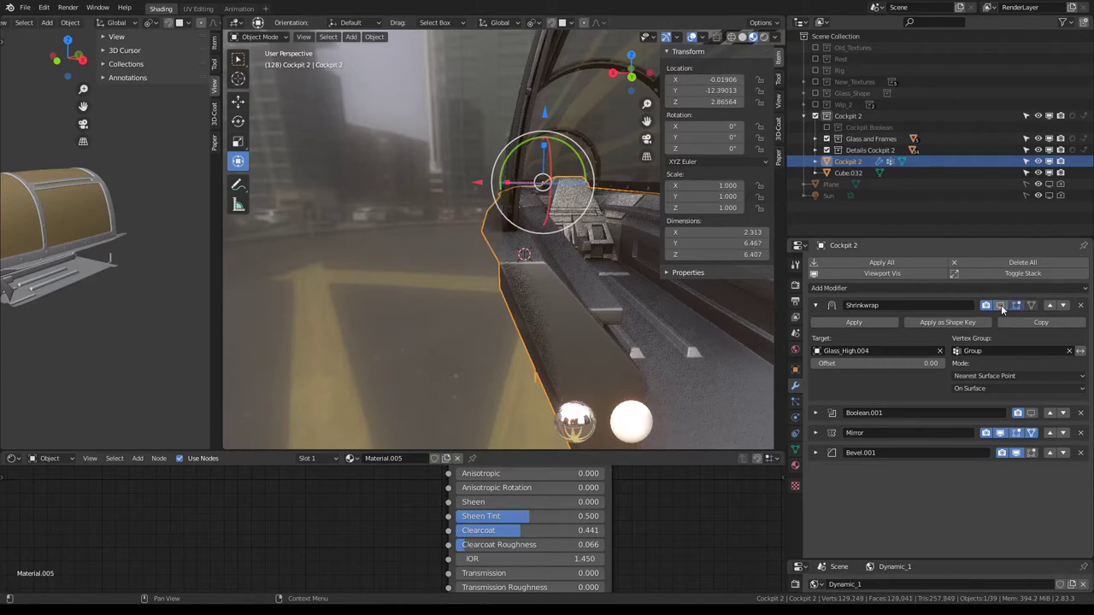
# Step: Duplicate Cockpit 2's Shrinkwrap modifier, apply the original, and maximize the 3D view
pyautogui.click(1063, 322)
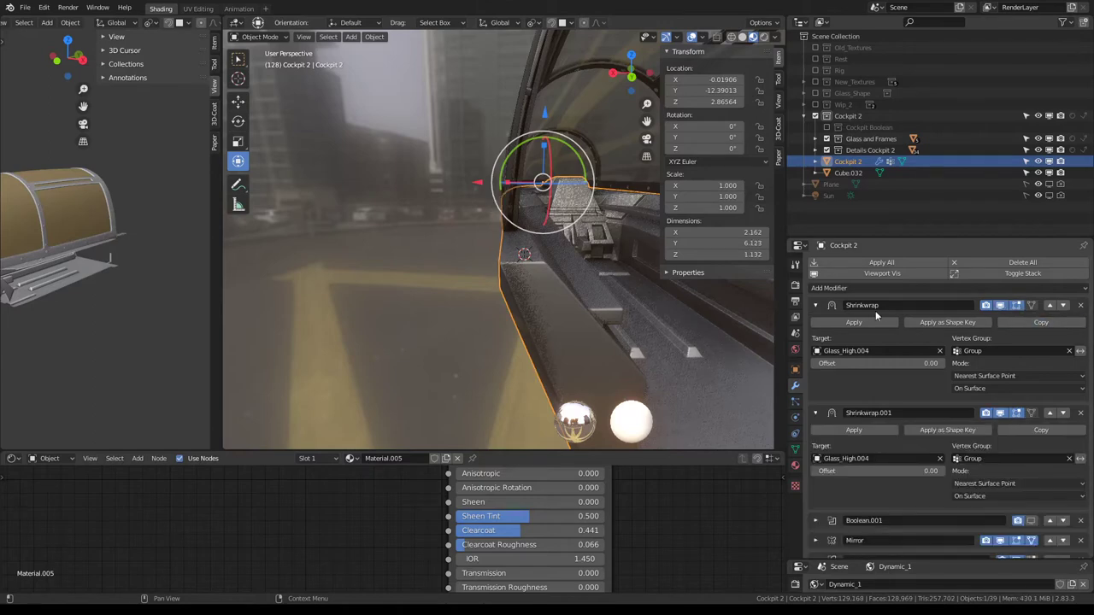
pyautogui.click(870, 322)
pyautogui.hotkey('ctrl', 'space')
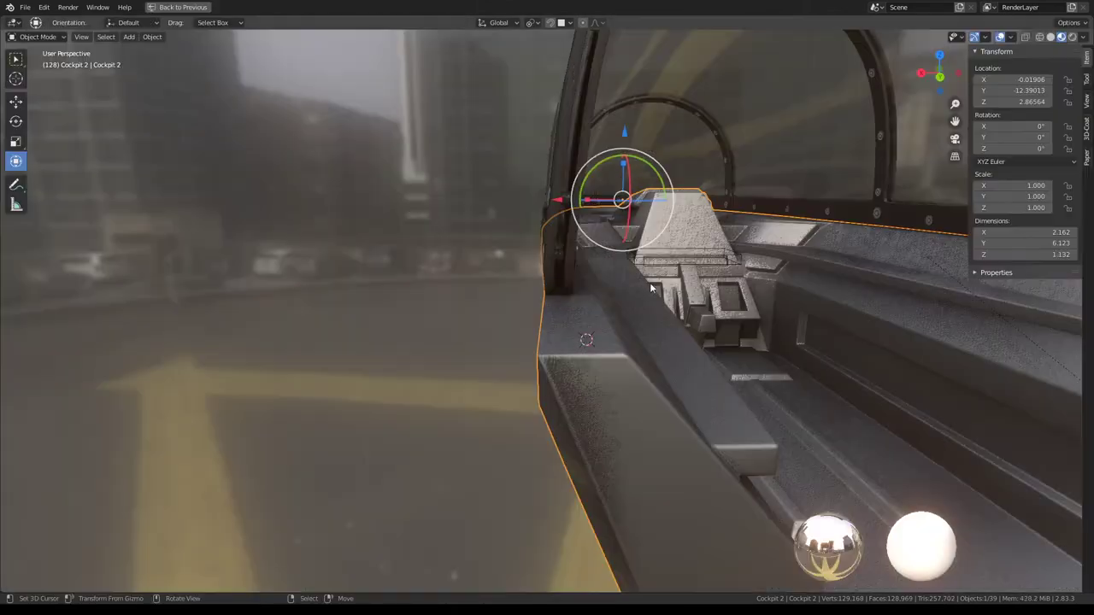
# Step: In Edit Mode, flatten the side-panel edge path to zero width on X
pyautogui.press('Tab')
pyautogui.click(534, 374)
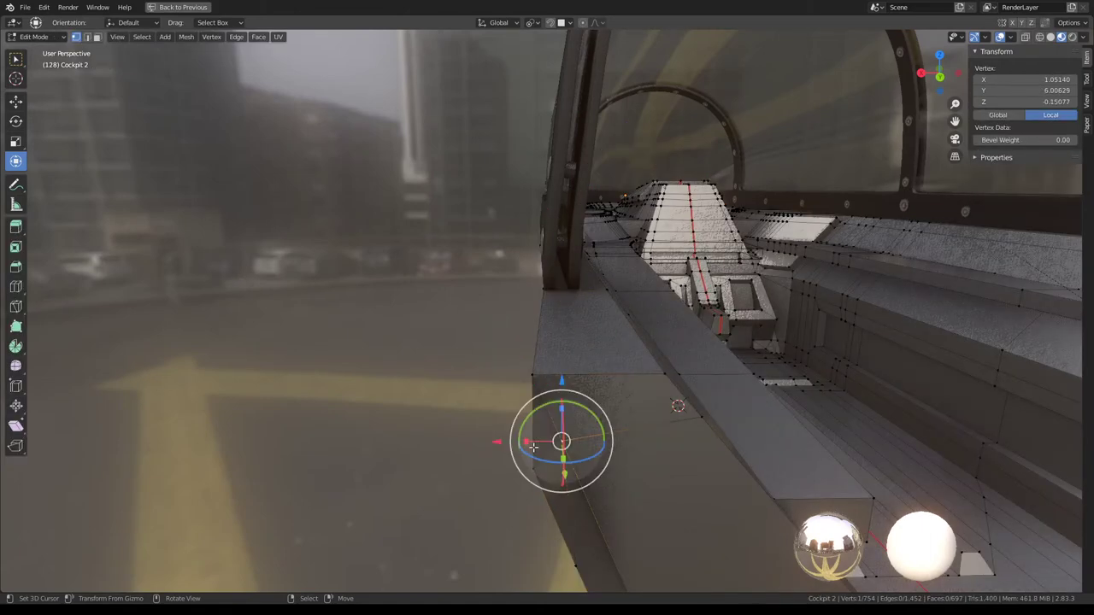
pyautogui.keyDown('ctrl'); pyautogui.click(533, 467); pyautogui.keyUp('ctrl')
pyautogui.press('s')
pyautogui.press('x')
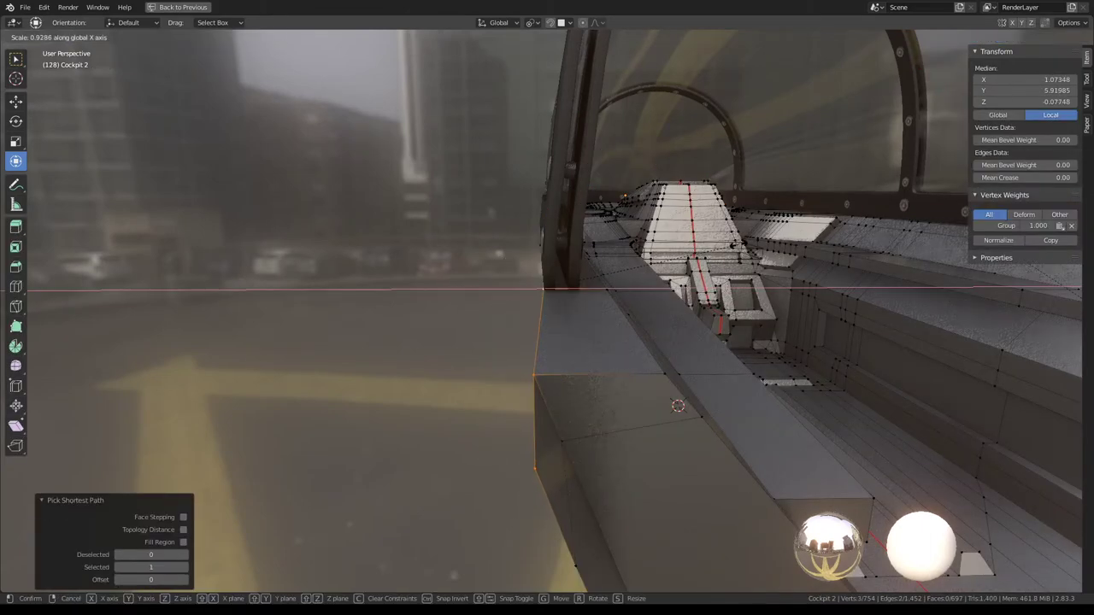
pyautogui.press('0')
pyautogui.press('Return')
# Step: Edge-slide the side-panel edges and a front-panel edge into new positions
pyautogui.moveTo(678, 405)
pyautogui.mouseDown(button='middle')
pyautogui.moveTo(704, 366)
pyautogui.moveTo(322, 215)
pyautogui.moveTo(416, 254)
pyautogui.moveTo(524, 330)
pyautogui.mouseUp(button='middle')
pyautogui.click(517, 318)
pyautogui.click(496, 338)
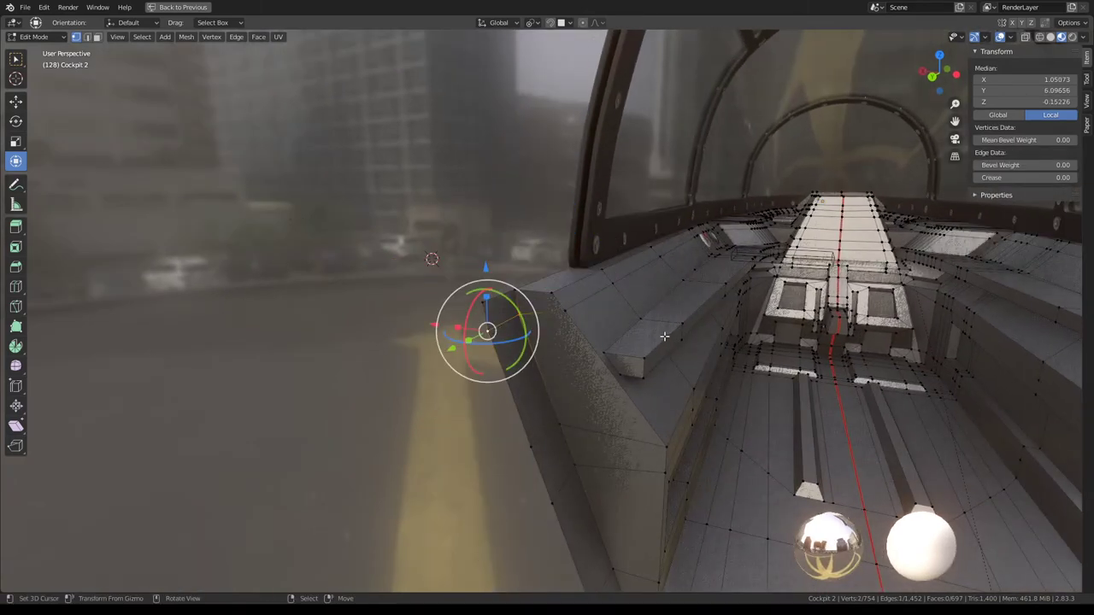
pyautogui.press('g')
pyautogui.press('g')
pyautogui.click(604, 203)
pyautogui.press('g')
pyautogui.press('g')
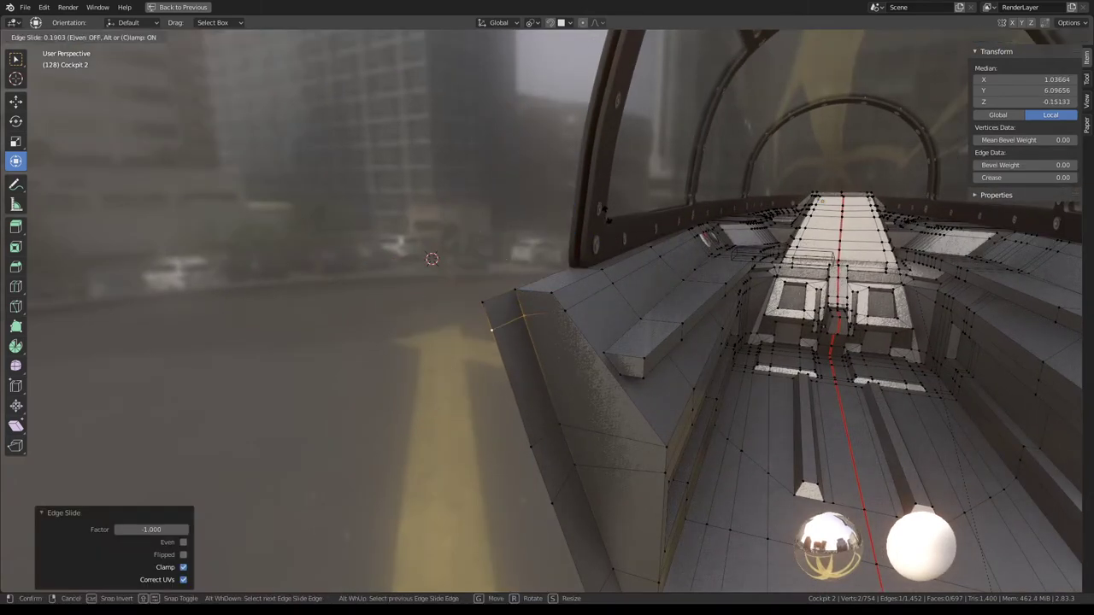
pyautogui.click(431, 258)
pyautogui.moveTo(431, 258)
pyautogui.mouseDown(button='middle')
pyautogui.moveTo(598, 261)
pyautogui.moveTo(630, 247)
pyautogui.moveTo(590, 247)
pyautogui.moveTo(532, 331)
pyautogui.mouseUp(button='middle')
pyautogui.click(506, 416)
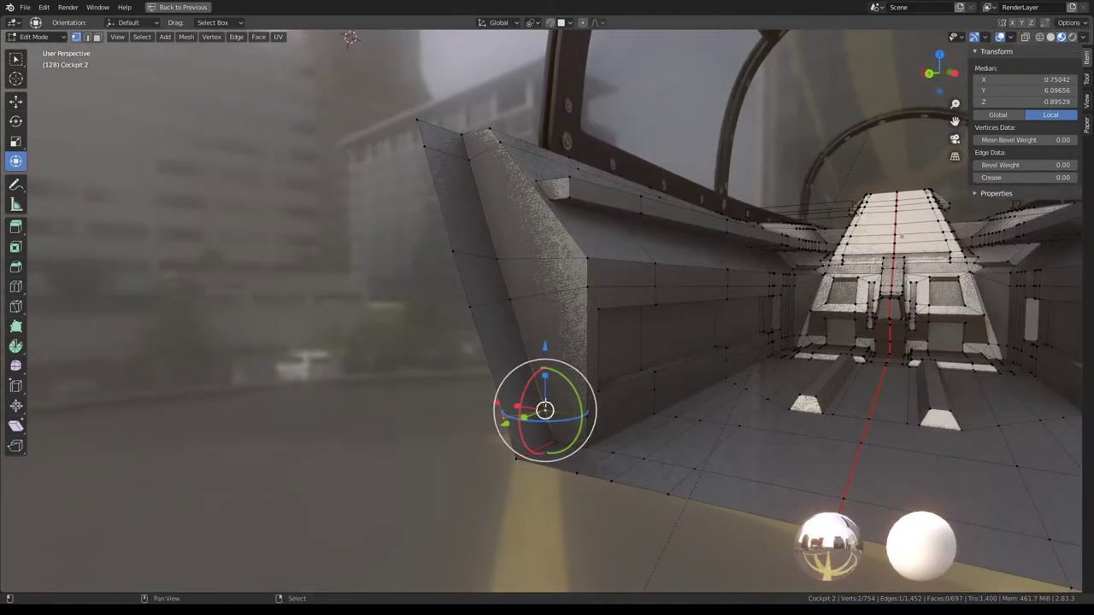
pyautogui.press('g')
pyautogui.press('g')
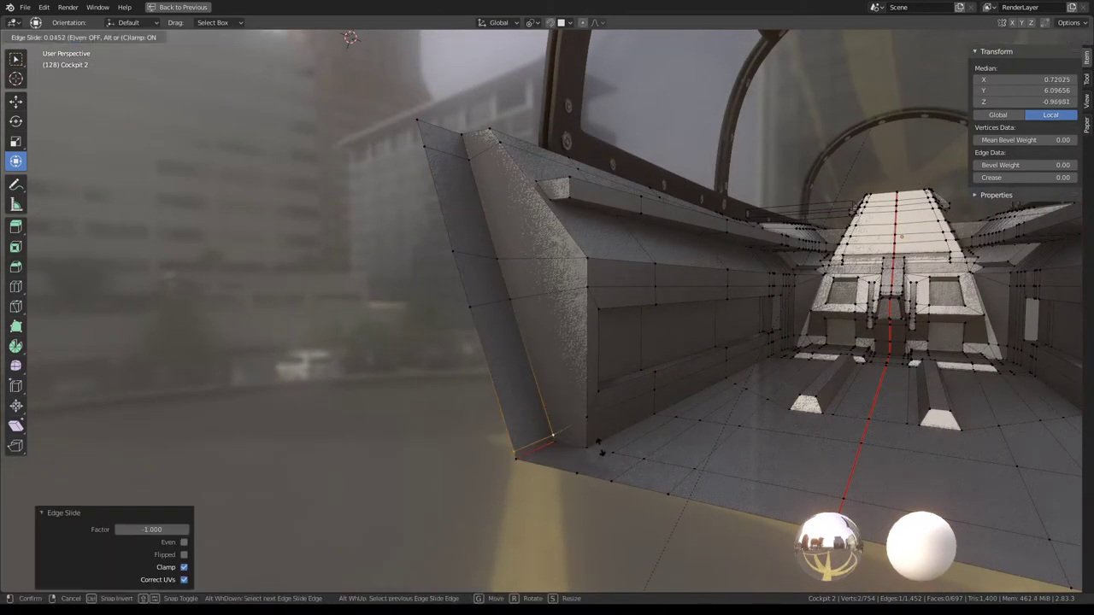
pyautogui.click(603, 451)
# Step: Slide more panel edges, redoing a cancelled slide
pyautogui.click(531, 319)
pyautogui.click(524, 228)
pyautogui.press('g')
pyautogui.press('g')
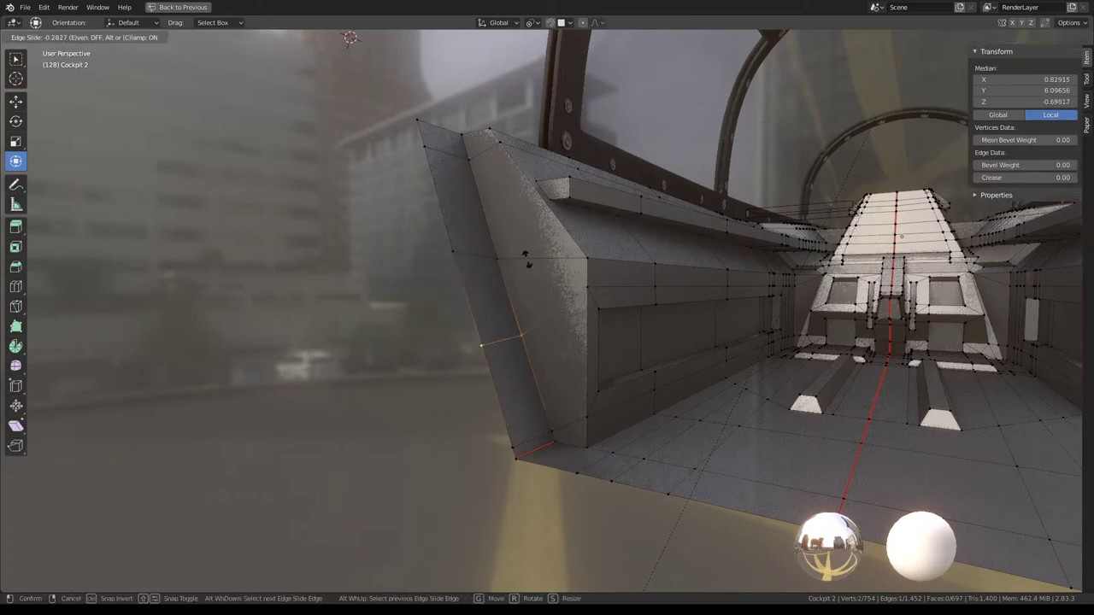
pyautogui.click(552, 410)
pyautogui.press('g')
pyautogui.press('g')
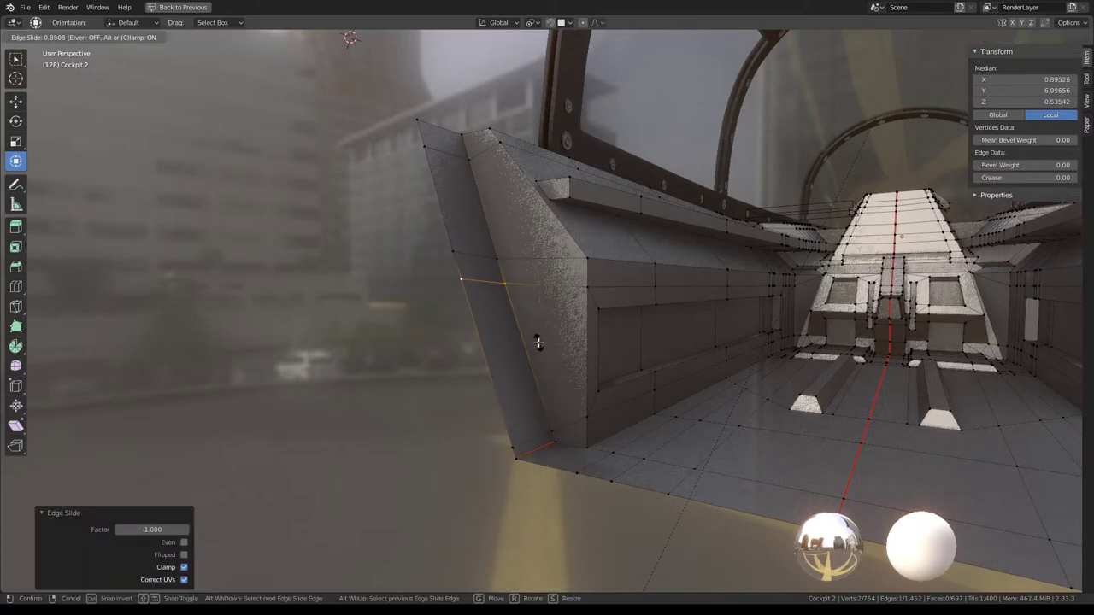
pyautogui.rightClick(538, 342)
pyautogui.press('g')
pyautogui.press('g')
pyautogui.click(511, 444)
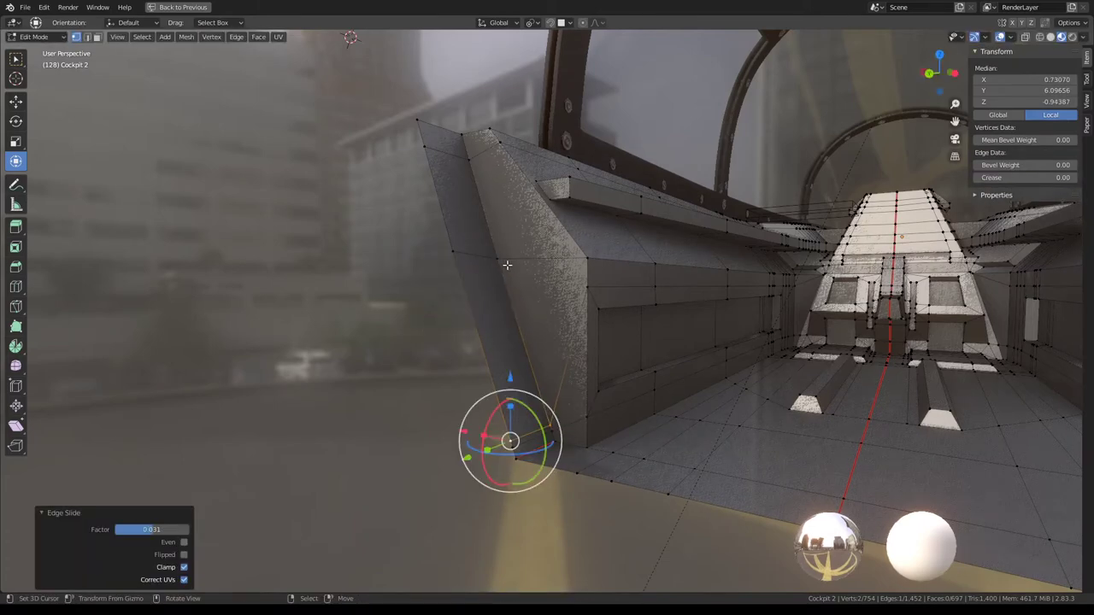
# Step: Slide the next panel edge toward the top vertex, ending around factor 0.437
pyautogui.click(472, 254)
pyautogui.press('g')
pyautogui.press('g')
pyautogui.rightClick(512, 256)
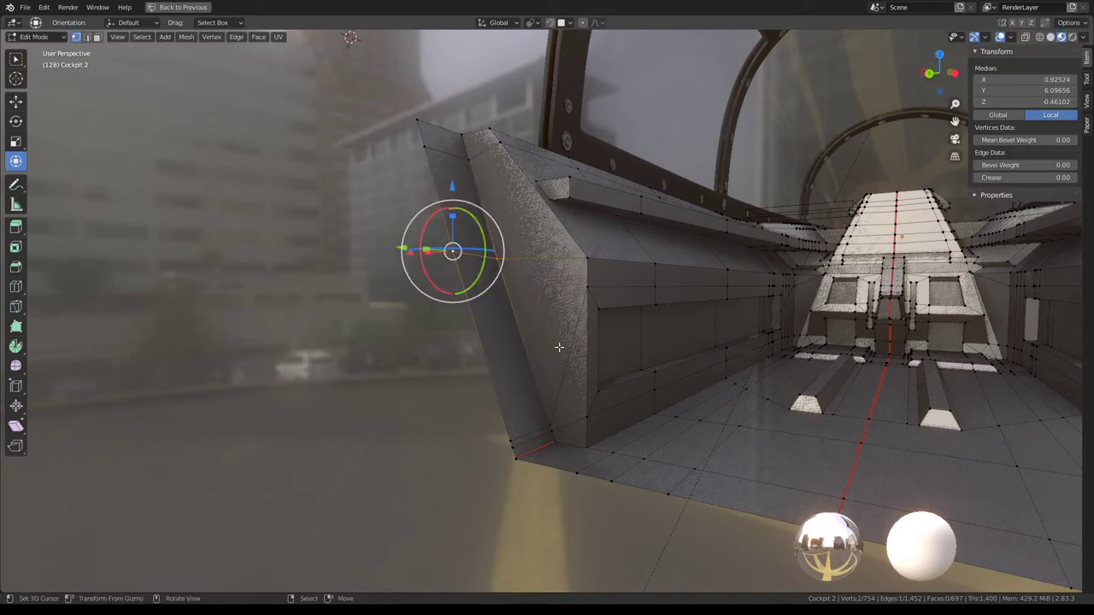
pyautogui.press('g')
pyautogui.press('g')
pyautogui.click(491, 182)
pyautogui.press('g')
pyautogui.press('g')
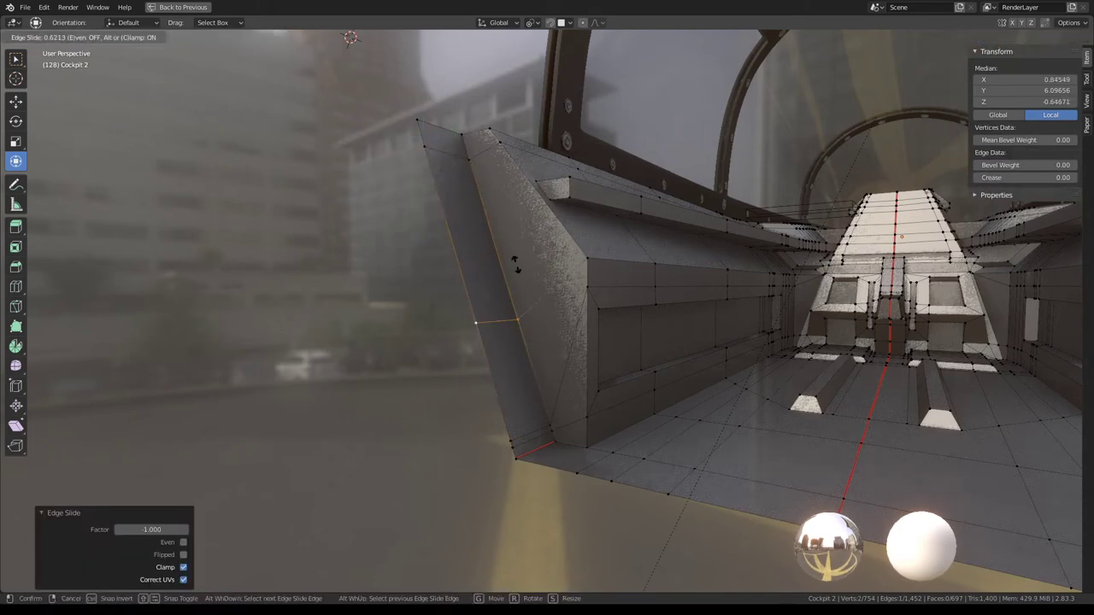
pyautogui.click(510, 241)
# Step: Slide the lower-corner panel edges, finishing at factor 0.121 to refine the front corner
pyautogui.click(510, 441)
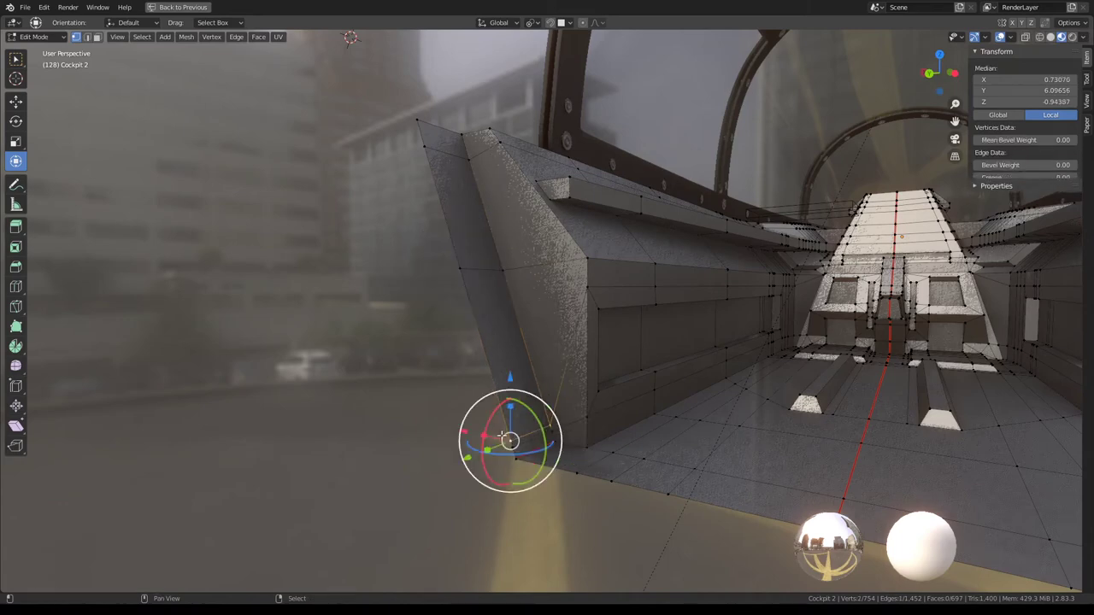
pyautogui.press('g')
pyautogui.click(572, 333)
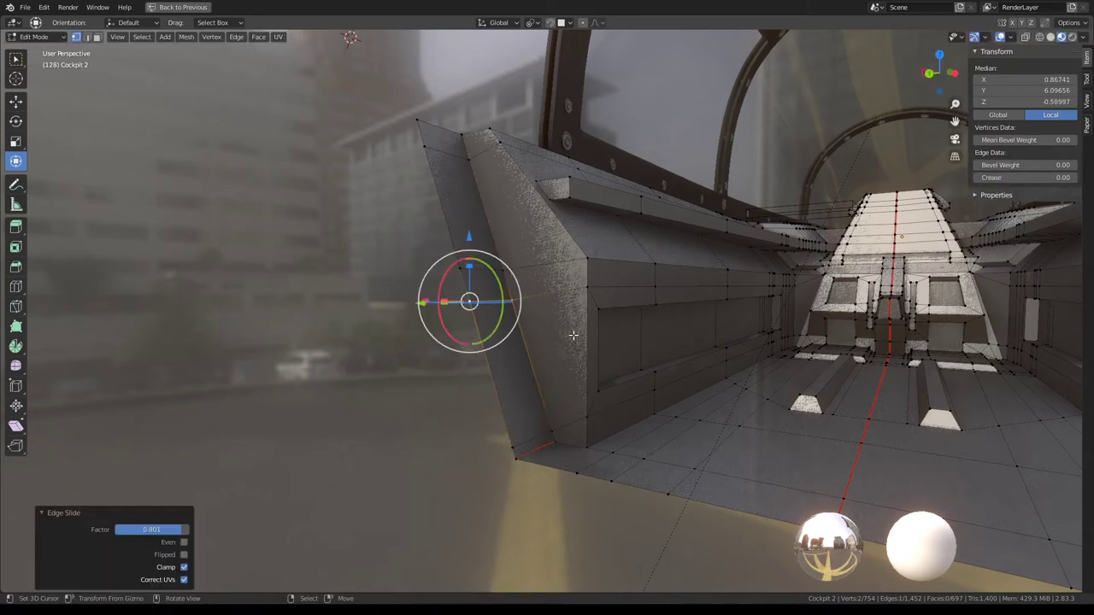
pyautogui.click(550, 433)
pyautogui.click(513, 442)
pyautogui.press('g')
pyautogui.press('g')
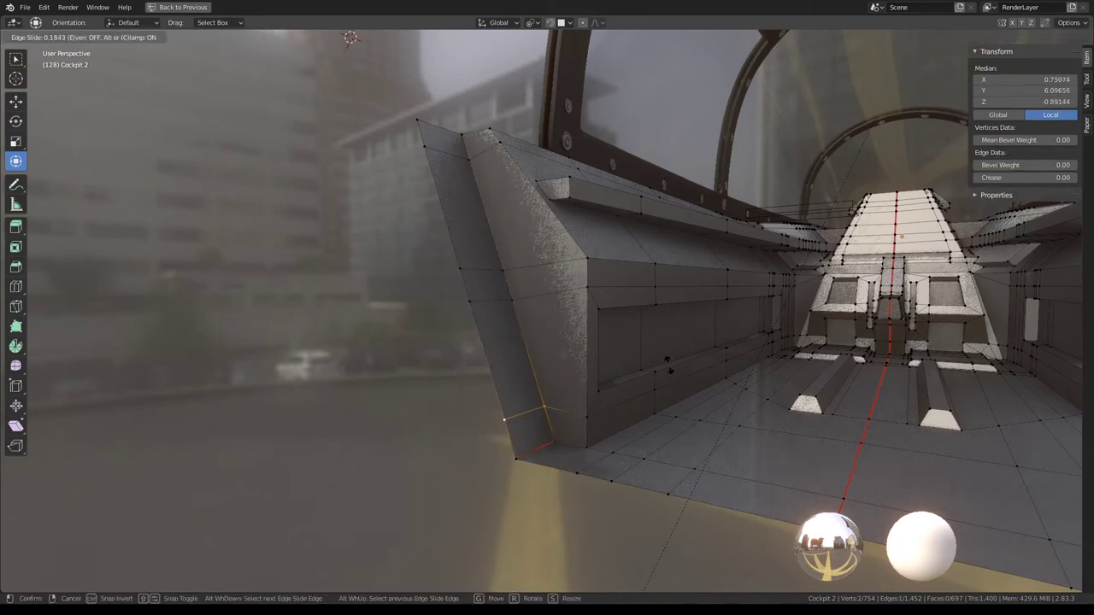
pyautogui.click(670, 370)
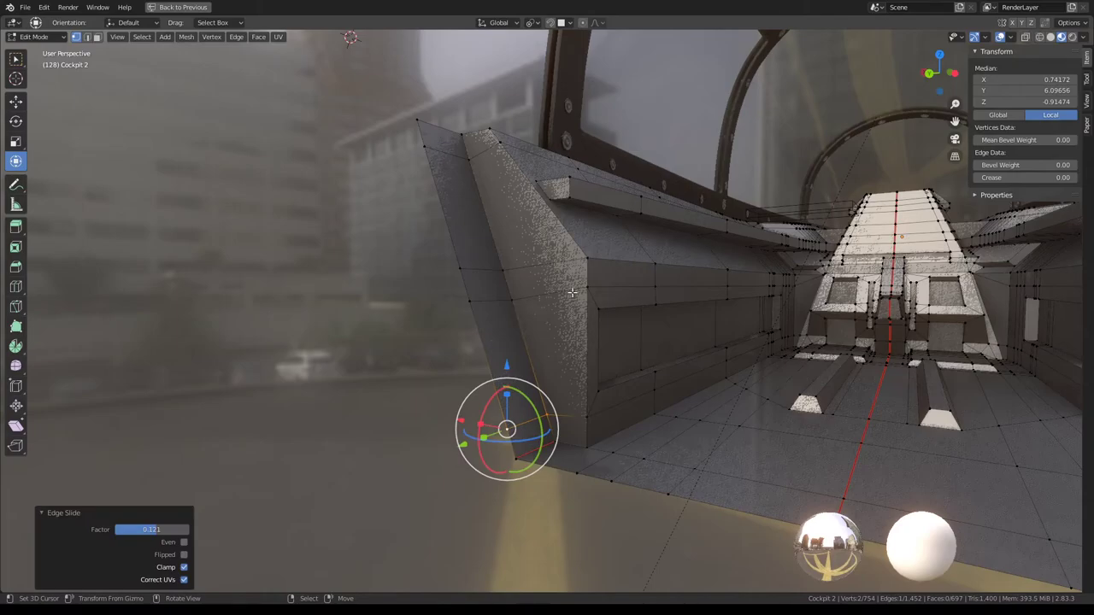
pyautogui.moveTo(572, 292)
pyautogui.mouseDown(button='middle')
pyautogui.moveTo(618, 325)
pyautogui.moveTo(587, 336)
pyautogui.moveTo(530, 299)
pyautogui.moveTo(608, 260)
pyautogui.moveTo(509, 306)
pyautogui.moveTo(635, 287)
pyautogui.moveTo(633, 219)
pyautogui.moveTo(613, 295)
pyautogui.moveTo(642, 333)
pyautogui.moveTo(682, 335)
pyautogui.moveTo(483, 340)
pyautogui.mouseUp(button='middle')
# Step: Preview the cockpit in Object Mode, then return to Edit Mode viewing its underside
pyautogui.press('Tab')
pyautogui.scroll(3, 635, 287)
pyautogui.scroll(3, 623, 272)
pyautogui.scroll(-3, 642, 333)
pyautogui.scroll(3, 677, 343)
pyautogui.press('Tab')
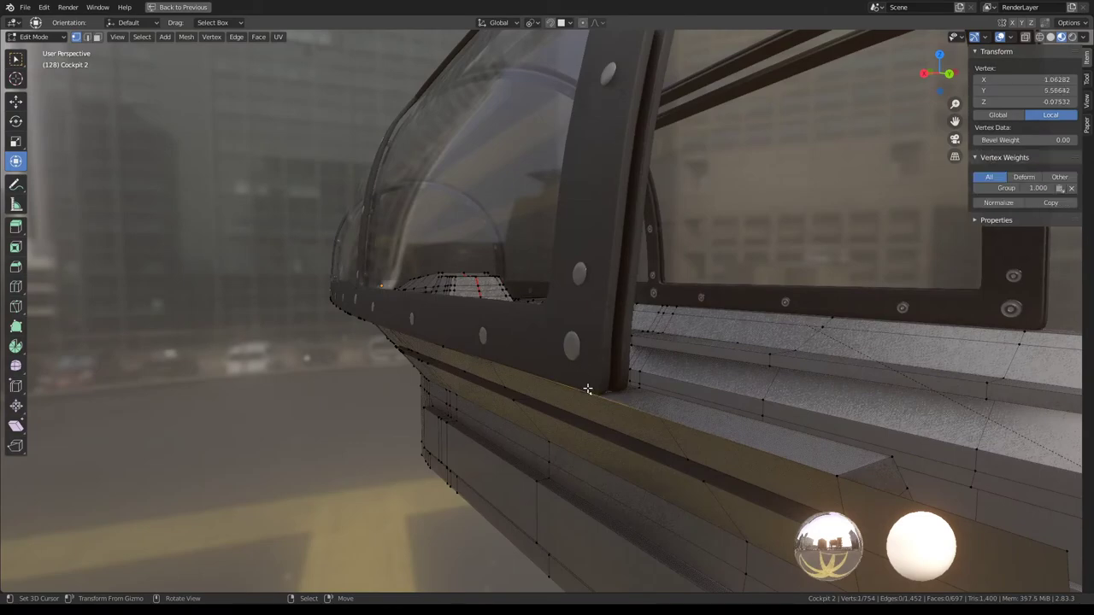
pyautogui.scroll(-3, 587, 389)
pyautogui.moveTo(531, 374)
pyautogui.mouseDown(button='middle')
pyautogui.moveTo(547, 383)
pyautogui.moveTo(472, 381)
pyautogui.moveTo(477, 324)
pyautogui.moveTo(505, 339)
pyautogui.mouseUp(button='middle')
pyautogui.scroll(3, 476, 324)
# Step: Extrude the canopy's lower rim edge loop and raise it slightly along Z
pyautogui.keyDown('ctrl'); pyautogui.click(529, 270); pyautogui.keyUp('ctrl')
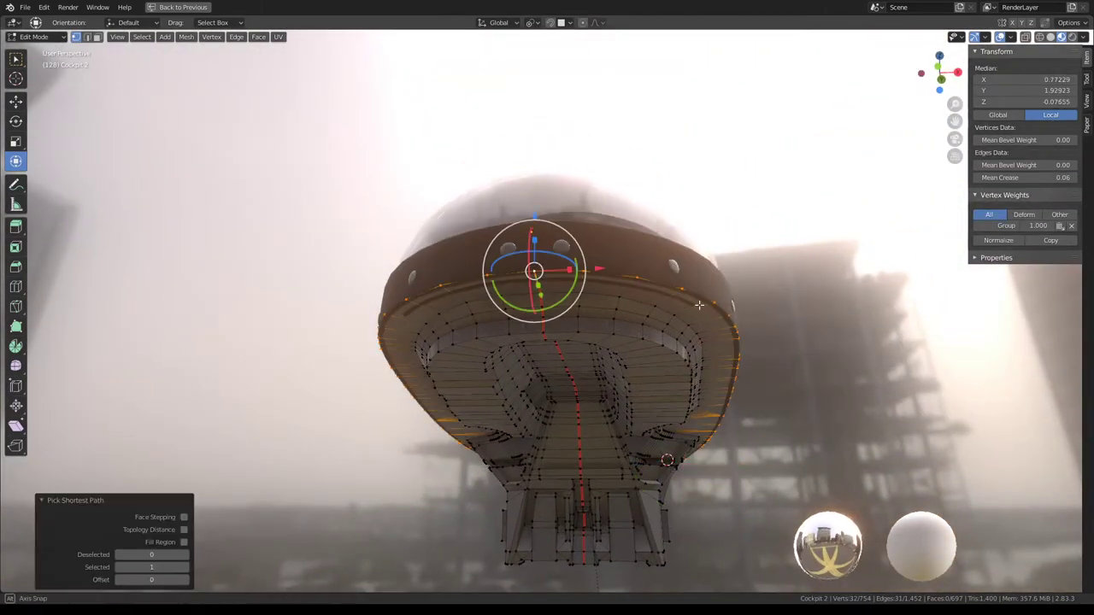
pyautogui.moveTo(529, 269)
pyautogui.mouseDown(button='middle')
pyautogui.moveTo(535, 342)
pyautogui.moveTo(519, 276)
pyautogui.moveTo(476, 288)
pyautogui.moveTo(492, 295)
pyautogui.moveTo(512, 277)
pyautogui.mouseUp(button='middle')
pyautogui.press('e')
pyautogui.press('Escape')
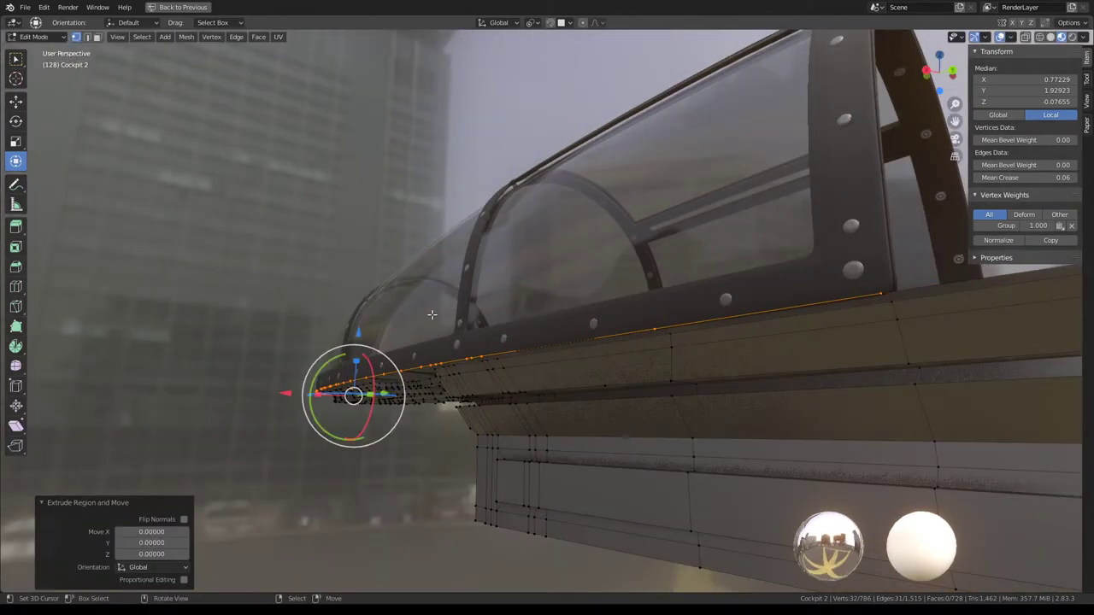
pyautogui.moveTo(366, 335); pyautogui.dragTo(364, 331)
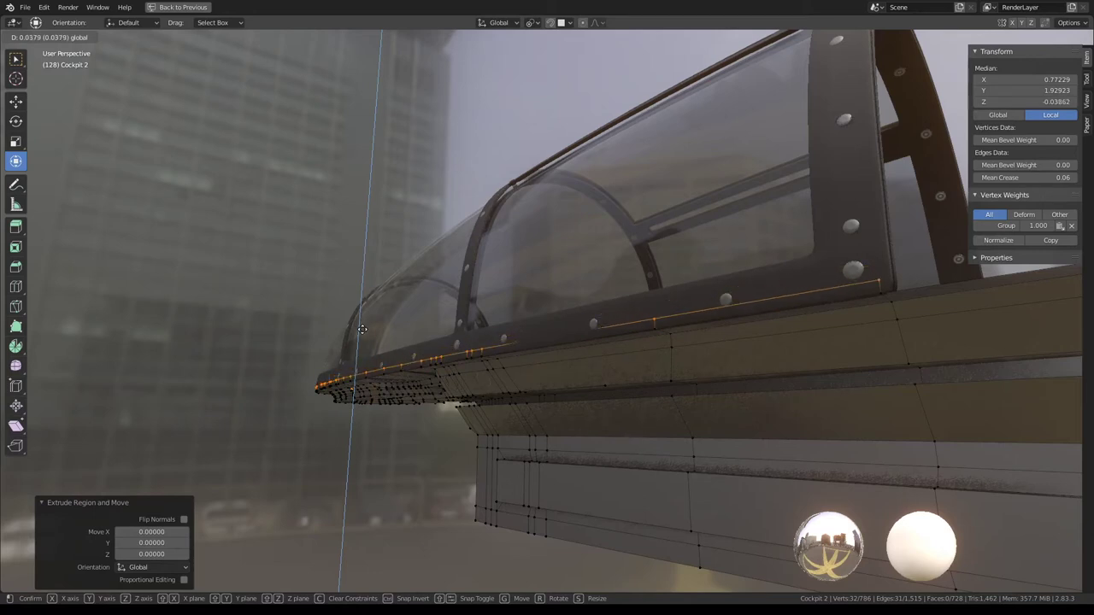
pyautogui.click(361, 329)
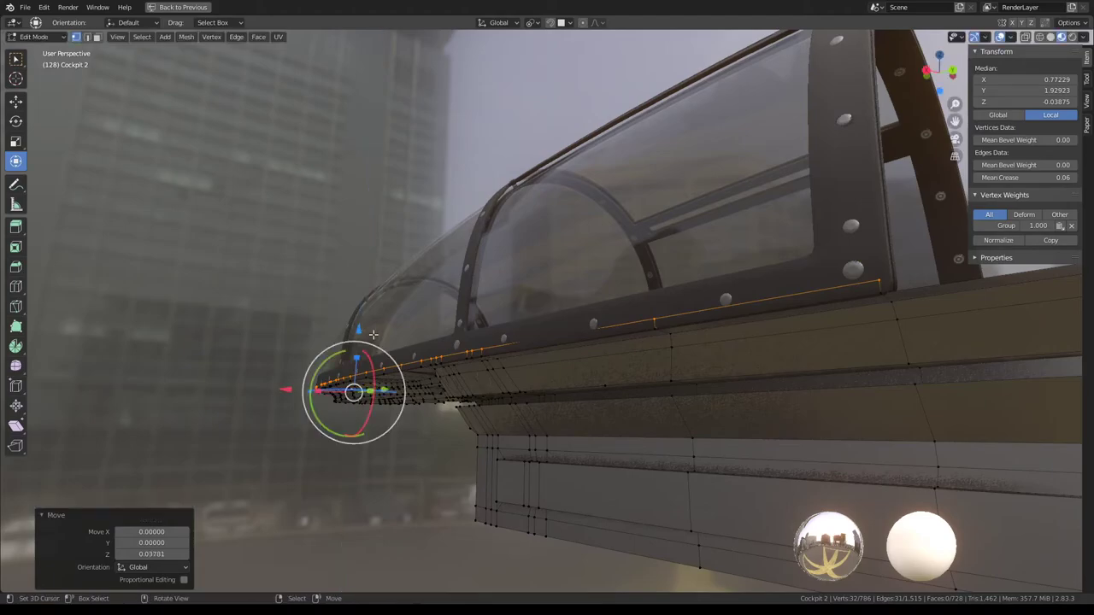
pyautogui.moveTo(362, 329)
pyautogui.mouseDown(button='middle')
pyautogui.moveTo(572, 269)
pyautogui.moveTo(674, 267)
pyautogui.moveTo(613, 286)
pyautogui.moveTo(631, 287)
pyautogui.moveTo(576, 292)
pyautogui.moveTo(870, 289)
pyautogui.moveTo(876, 270)
pyautogui.mouseUp(button='middle')
# Step: Extrude the rim edges again and lower them about 0.015 along Z into a thin lip
pyautogui.press('Tab')
pyautogui.scroll(2, 613, 286)
pyautogui.press('Tab')
pyautogui.moveTo(792, 283); pyautogui.dragTo(773, 311, button='middle')
pyautogui.press('e')
pyautogui.press('Escape')
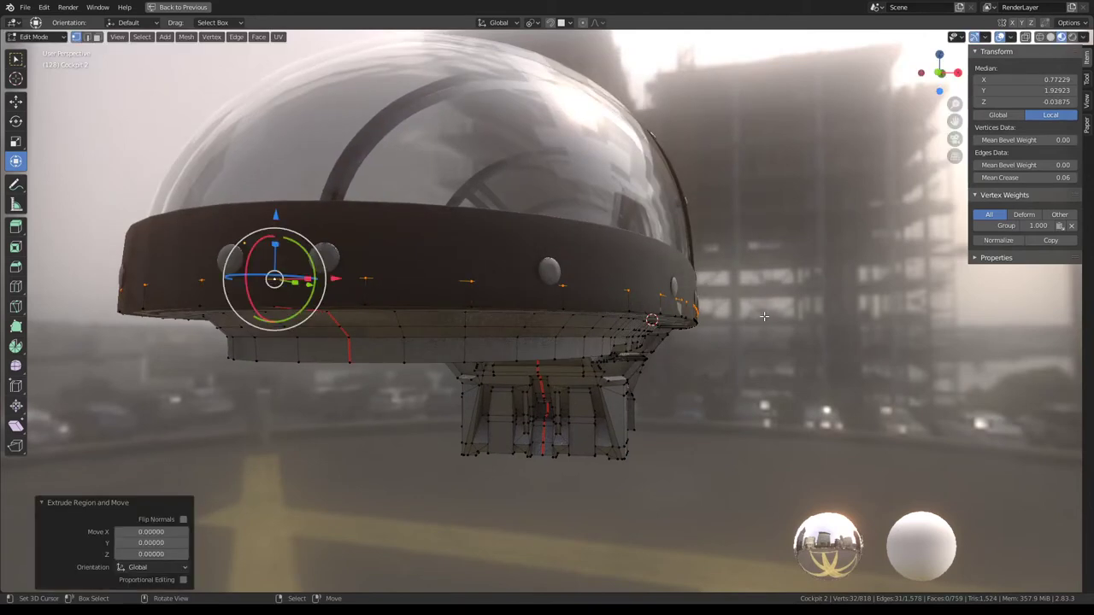
pyautogui.moveTo(274, 214); pyautogui.dragTo(282, 222)
pyautogui.click(53, 39)
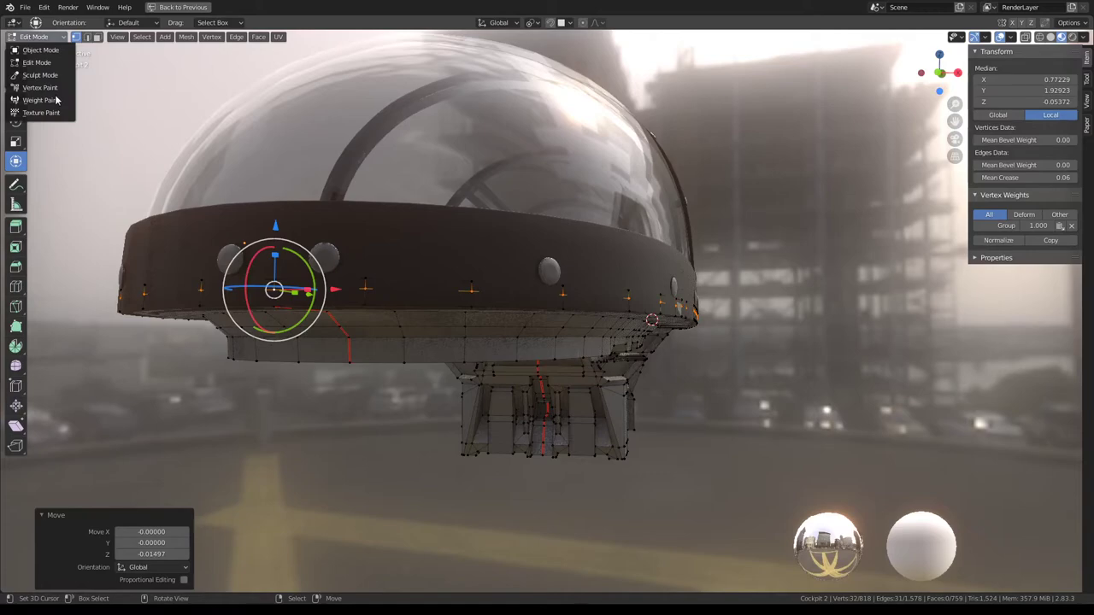
# Step: Put Cockpit 2 into Weight Paint mode and set the Draw brush weight to 0.000
pyautogui.click(41, 100)
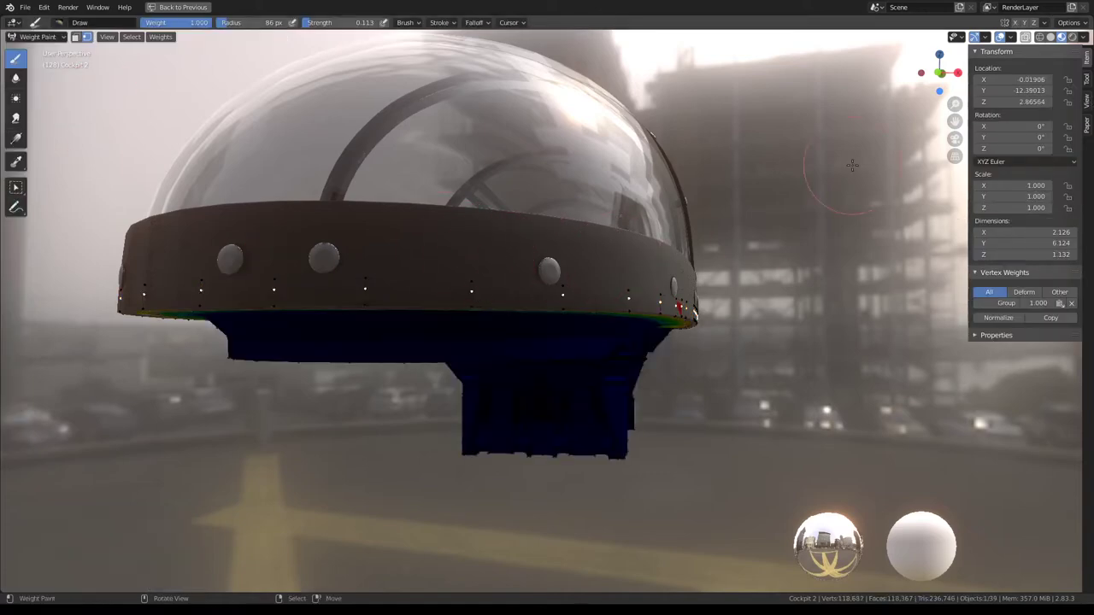
pyautogui.moveTo(852, 165)
pyautogui.mouseDown(button='middle')
pyautogui.moveTo(664, 195)
pyautogui.moveTo(1069, 102)
pyautogui.mouseUp(button='middle')
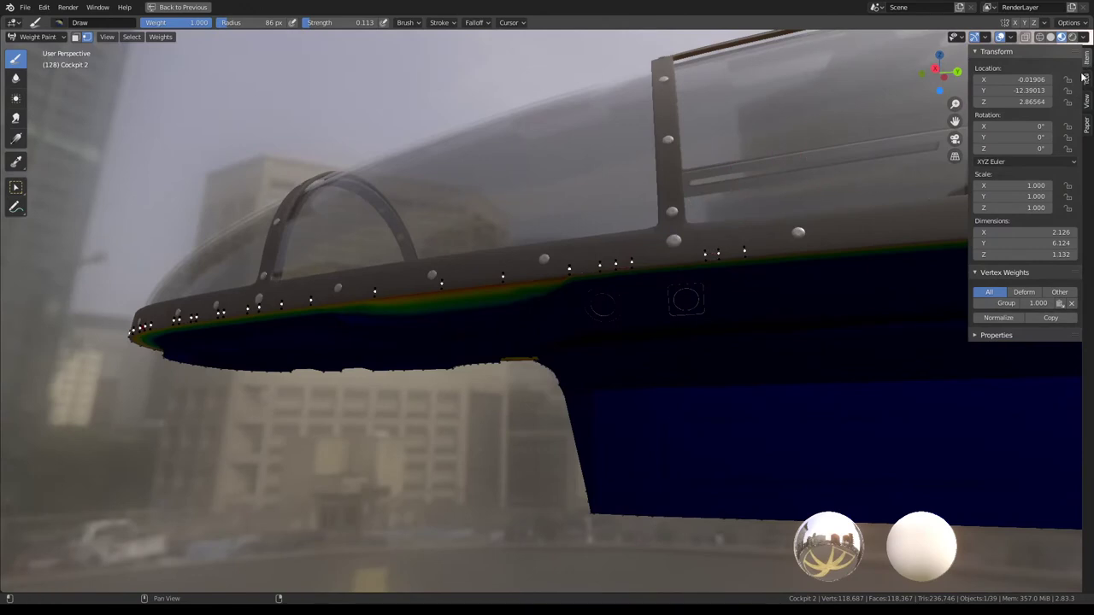
pyautogui.click(1088, 85)
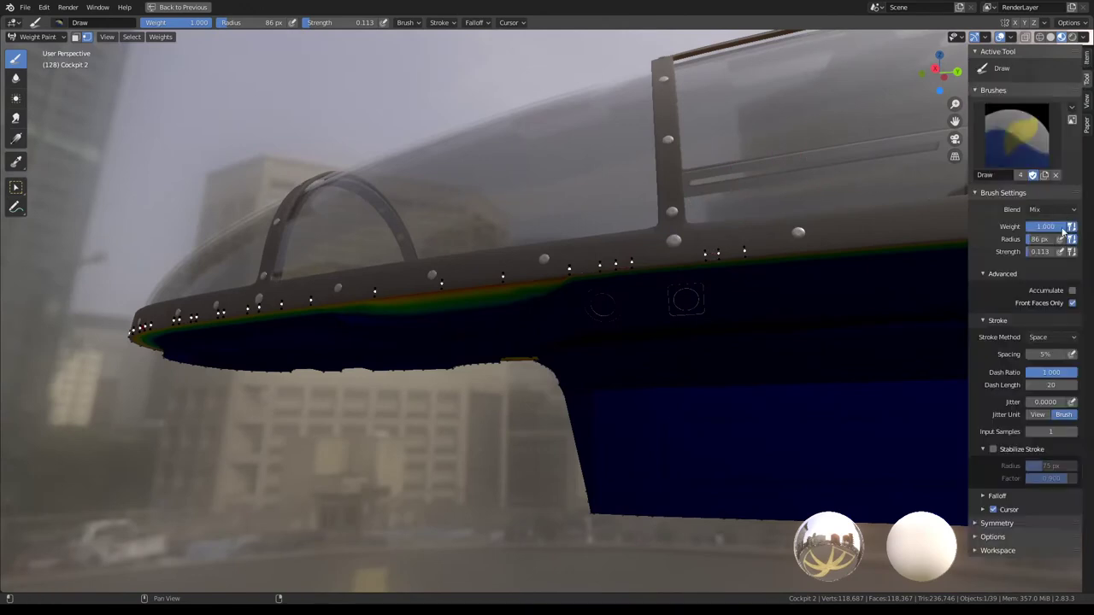
pyautogui.moveTo(1064, 227); pyautogui.dragTo(1027, 227)
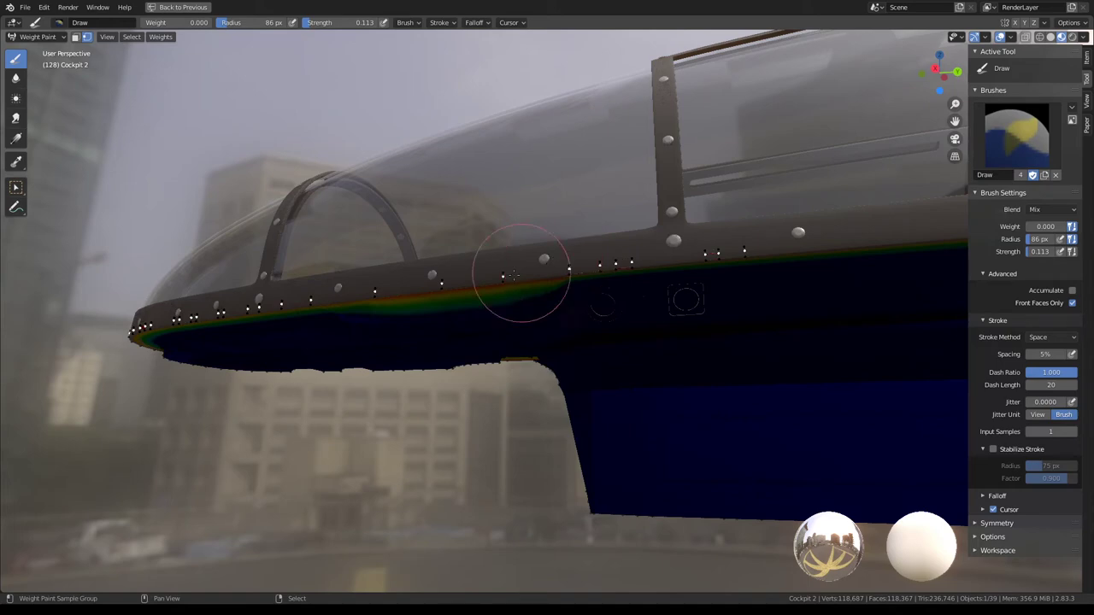
pyautogui.moveTo(518, 288)
pyautogui.mouseDown(button='middle')
pyautogui.moveTo(708, 274)
pyautogui.moveTo(491, 282)
pyautogui.moveTo(703, 270)
pyautogui.mouseUp(button='middle')
# Step: Switch between mesh editing and weight painting while orbiting to the cockpit's side
pyautogui.press('Tab')
pyautogui.press('x')
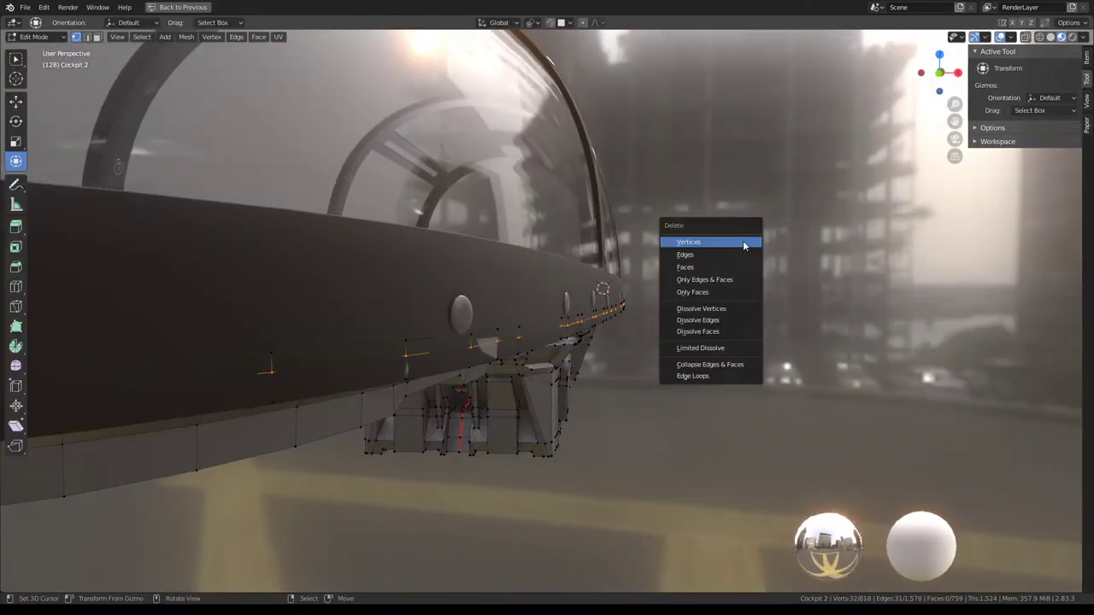
pyautogui.press('Escape')
pyautogui.press('Tab')
pyautogui.press('Tab')
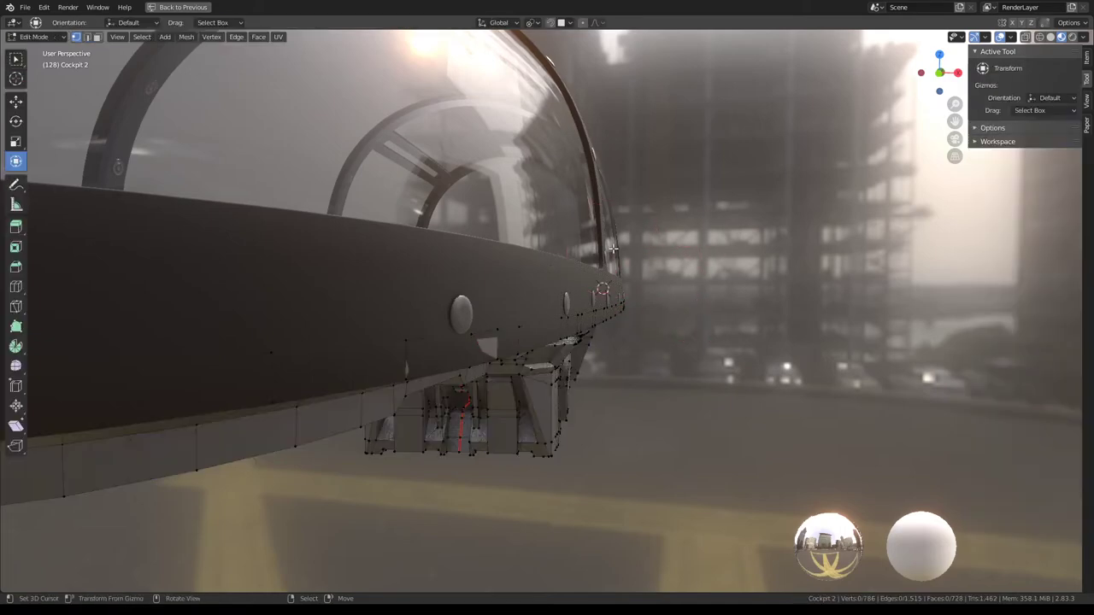
pyautogui.click(493, 351)
pyautogui.moveTo(493, 352); pyautogui.dragTo(574, 309, button='middle')
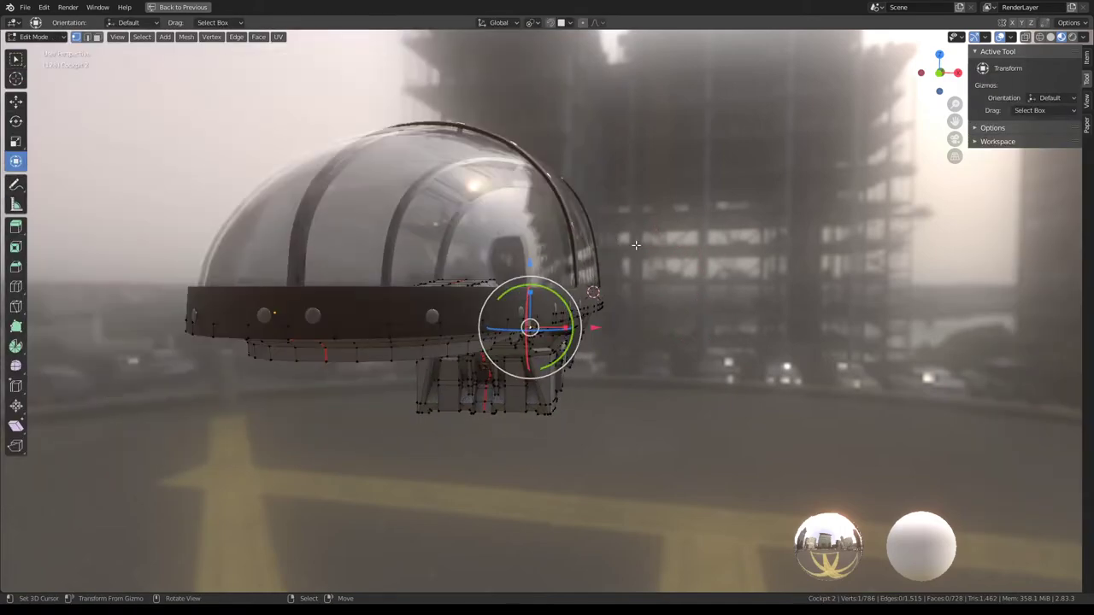
pyautogui.press('Tab')
pyautogui.moveTo(636, 245)
pyautogui.mouseDown(button='middle')
pyautogui.moveTo(703, 341)
pyautogui.moveTo(542, 286)
pyautogui.moveTo(696, 281)
pyautogui.mouseUp(button='middle')
pyautogui.press('Tab')
# Step: Frame the canopy rim close up in Right Orthographic view
pyautogui.scroll(2, 703, 341)
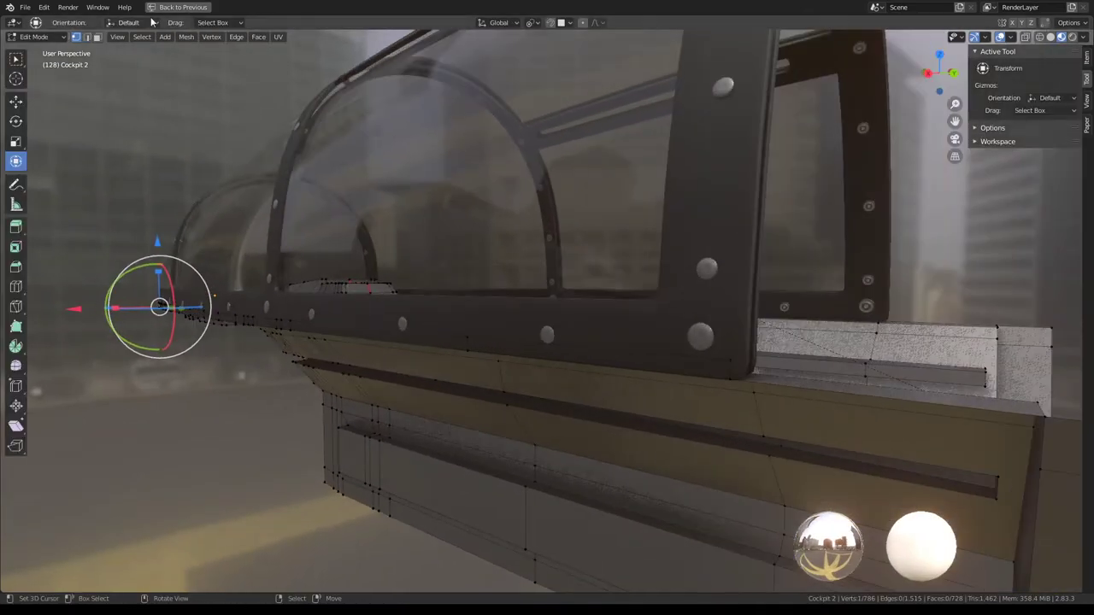
pyautogui.press('KP_3')
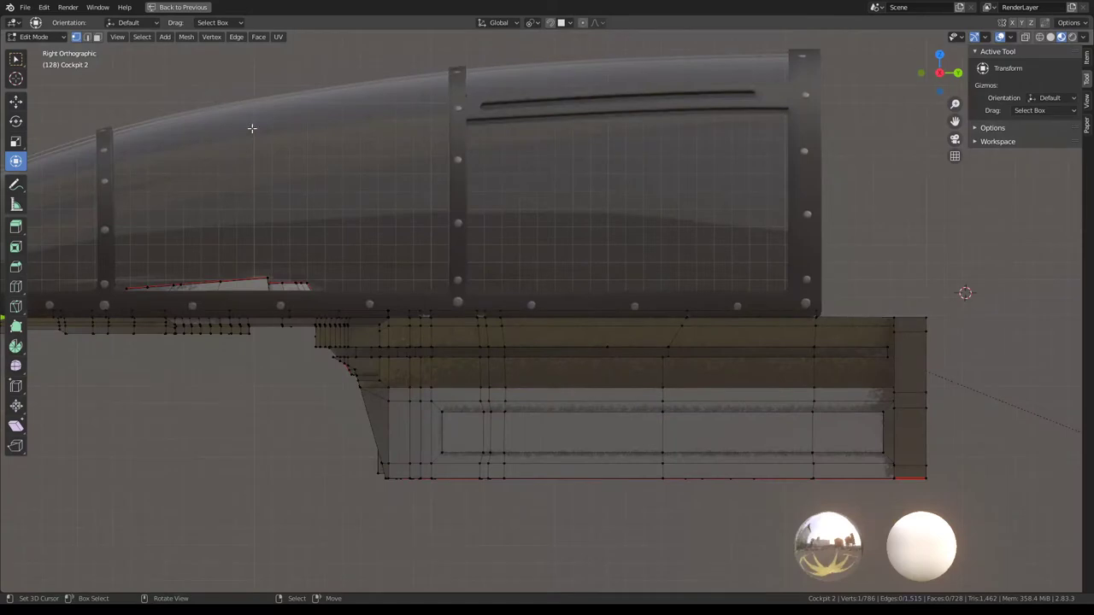
pyautogui.scroll(3, 518, 166)
pyautogui.keyDown('shift'); pyautogui.moveTo(518, 166); pyautogui.dragTo(422, 180, button='middle'); pyautogui.keyUp('shift')
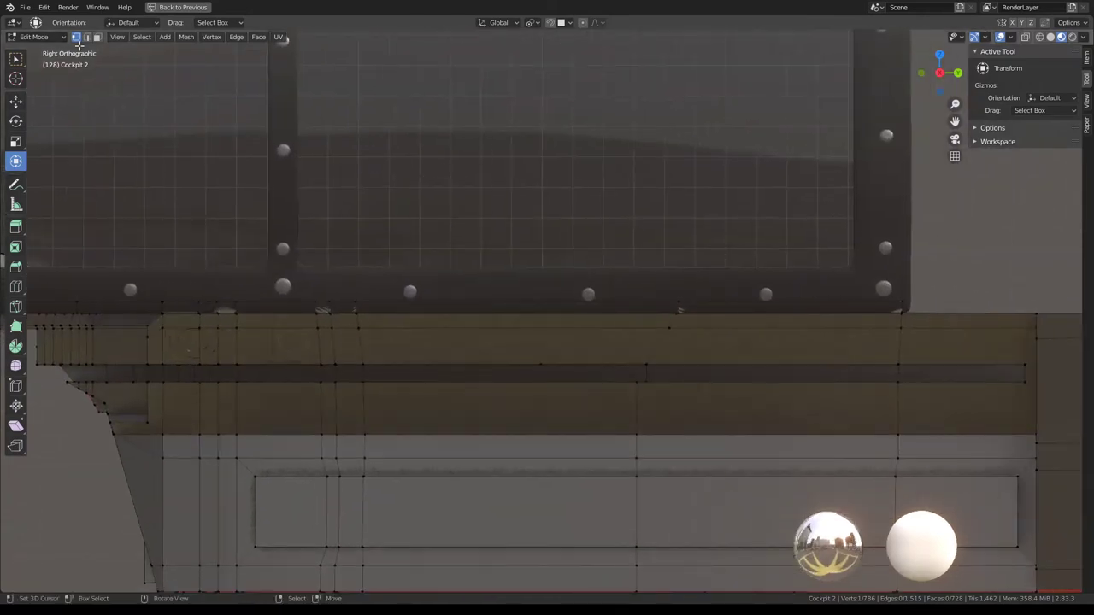
pyautogui.click(34, 37)
# Step: Switch to Object Mode and shift-select the first rivets along the canopy rim
pyautogui.click(38, 50)
pyautogui.click(411, 291)
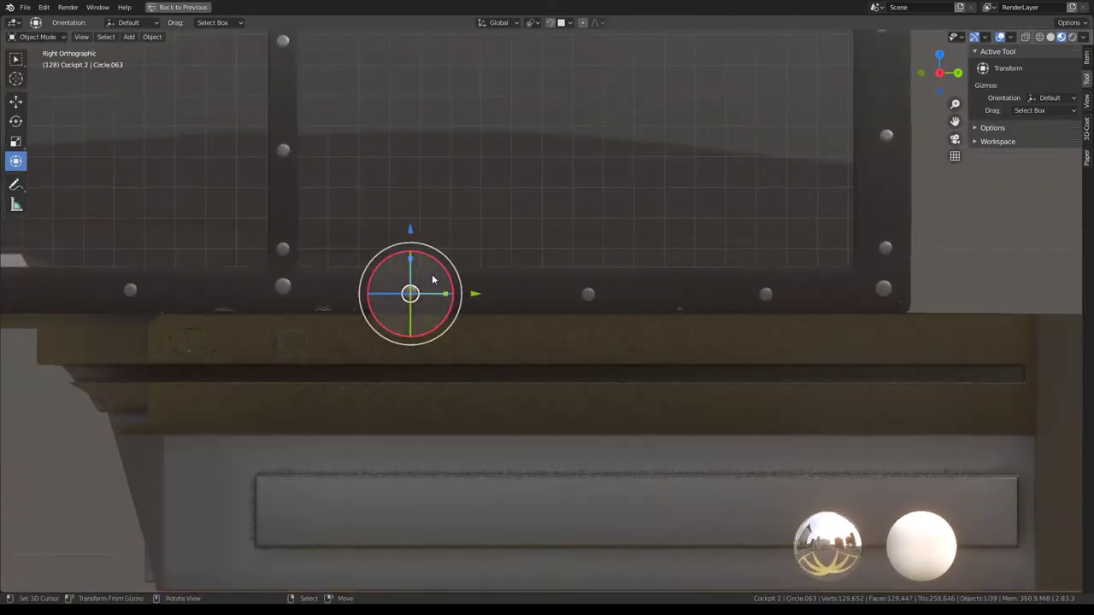
pyautogui.click(588, 294)
pyautogui.keyDown('shift'); pyautogui.click(765, 295); pyautogui.keyUp('shift')
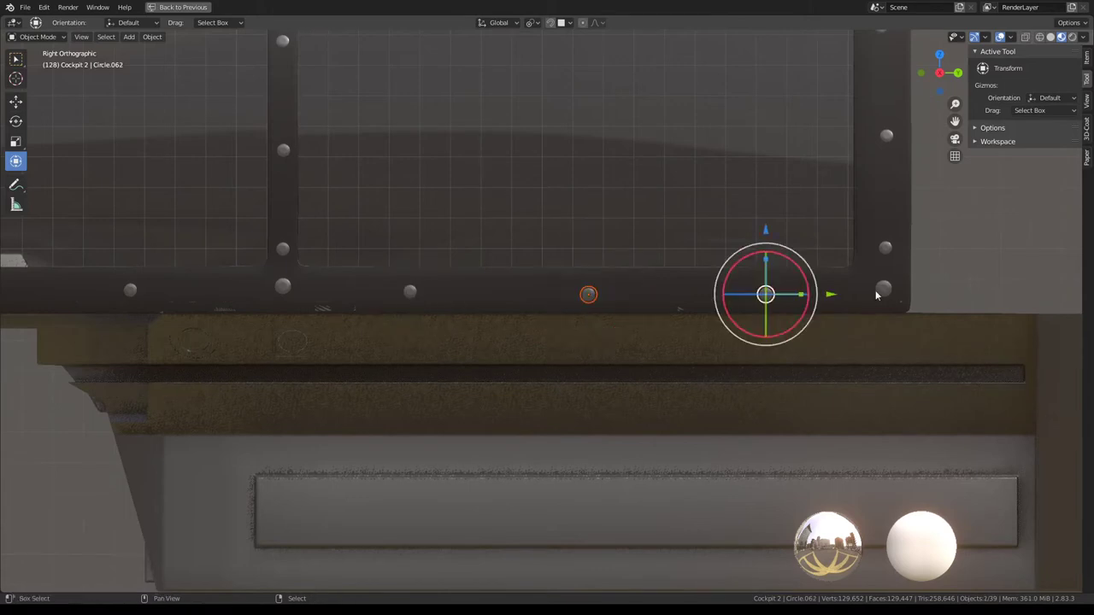
pyautogui.keyDown('shift'); pyautogui.click(884, 289); pyautogui.keyUp('shift')
pyautogui.keyDown('shift'); pyautogui.moveTo(336, 273); pyautogui.dragTo(549, 281, button='middle'); pyautogui.keyUp('shift')
pyautogui.keyDown('shift'); pyautogui.click(625, 300); pyautogui.keyUp('shift')
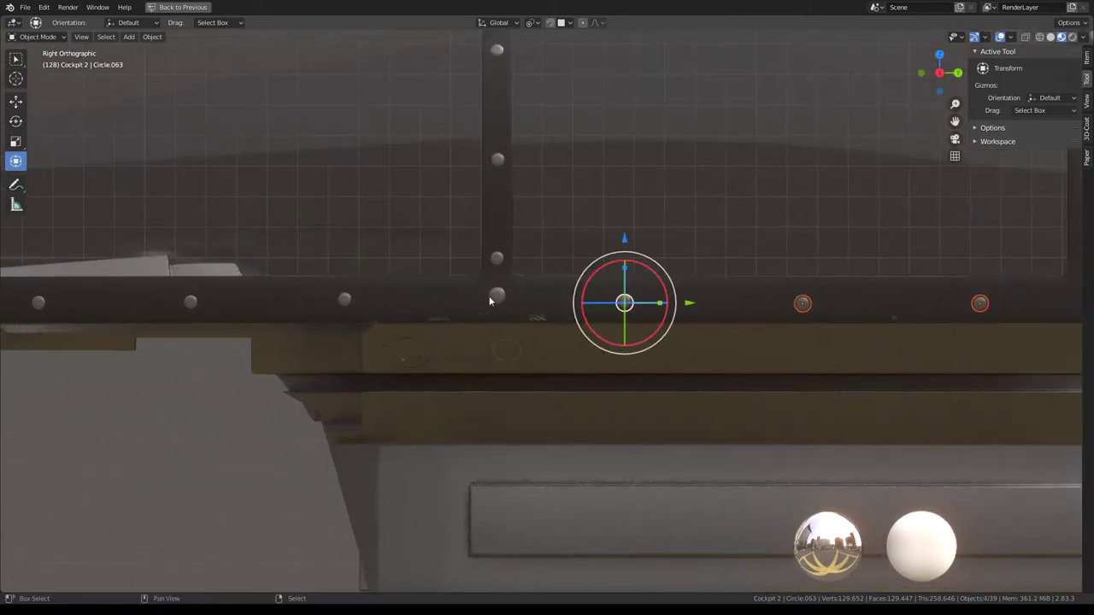
pyautogui.keyDown('shift'); pyautogui.click(498, 298); pyautogui.keyUp('shift')
pyautogui.keyDown('shift'); pyautogui.click(345, 299); pyautogui.keyUp('shift')
# Step: Add more rim rivets and the Glass_High.004 frame, then reselect only the front rivet
pyautogui.keyDown('shift'); pyautogui.moveTo(202, 288); pyautogui.dragTo(479, 288, button='middle'); pyautogui.keyUp('shift')
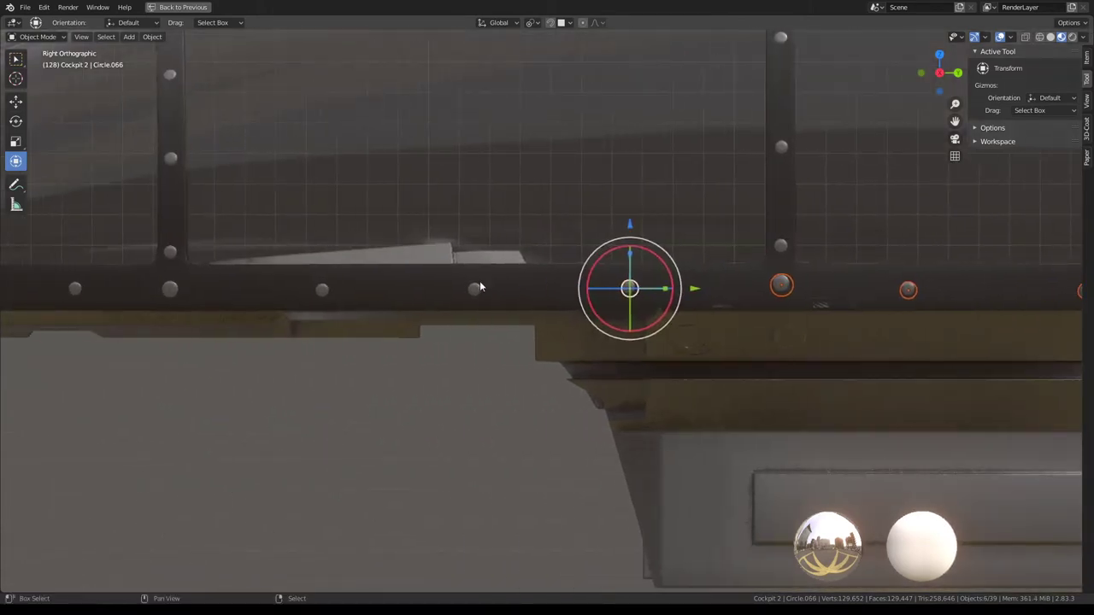
pyautogui.keyDown('shift'); pyautogui.click(477, 290); pyautogui.keyUp('shift')
pyautogui.keyDown('shift'); pyautogui.click(321, 290); pyautogui.keyUp('shift')
pyautogui.keyDown('shift'); pyautogui.moveTo(322, 290); pyautogui.dragTo(619, 305, button='middle'); pyautogui.keyUp('shift')
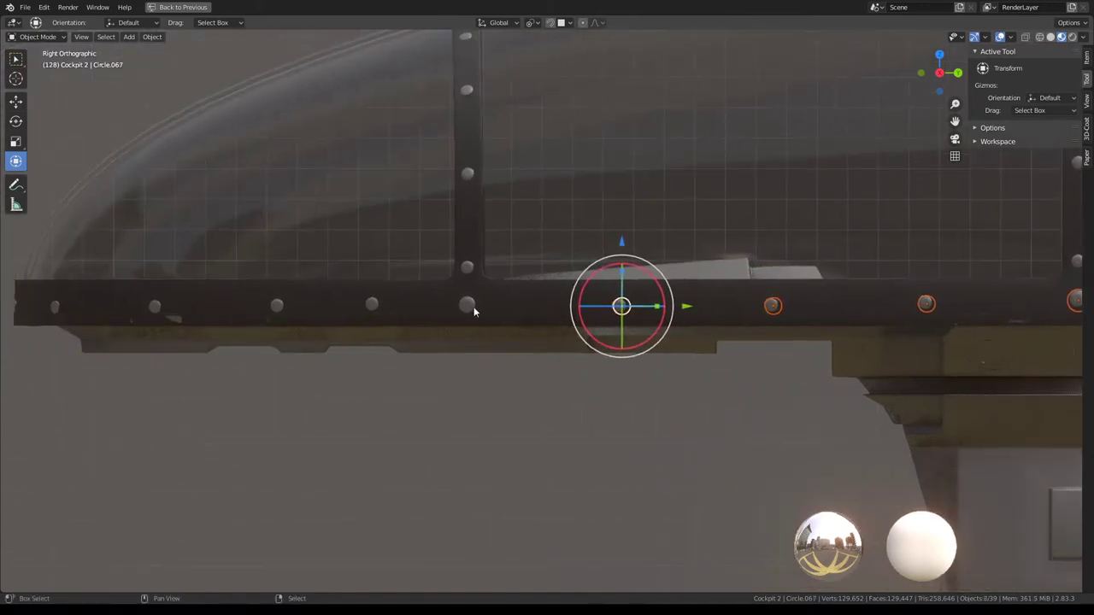
pyautogui.keyDown('shift'); pyautogui.click(470, 305); pyautogui.keyUp('shift')
pyautogui.keyDown('shift'); pyautogui.click(374, 305); pyautogui.keyUp('shift')
pyautogui.keyDown('shift'); pyautogui.click(292, 305); pyautogui.keyUp('shift')
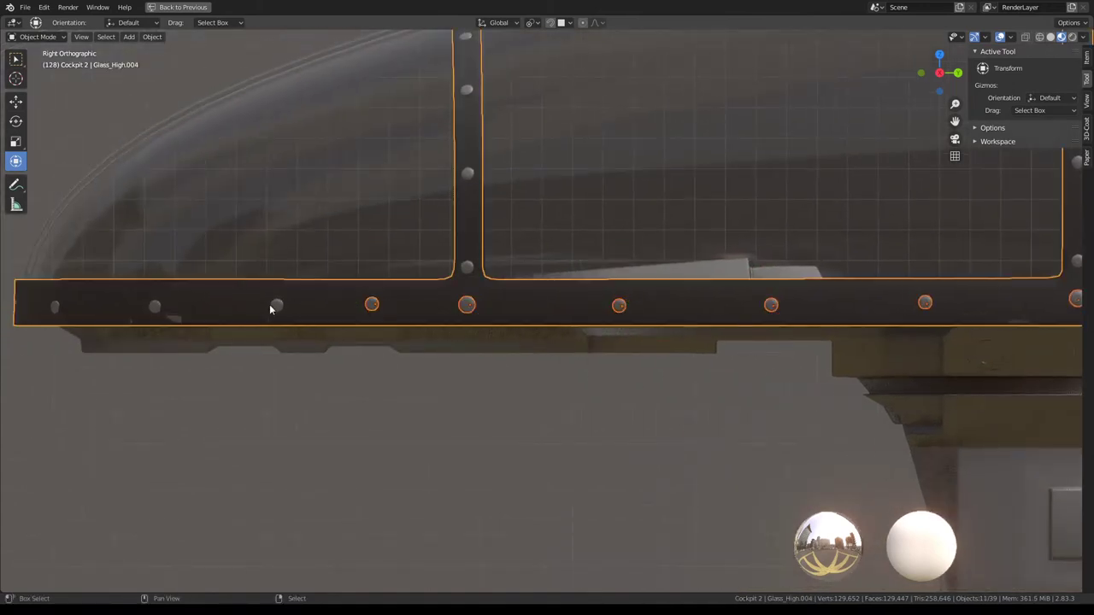
pyautogui.click(57, 308)
pyautogui.scroll(-3, 162, 295)
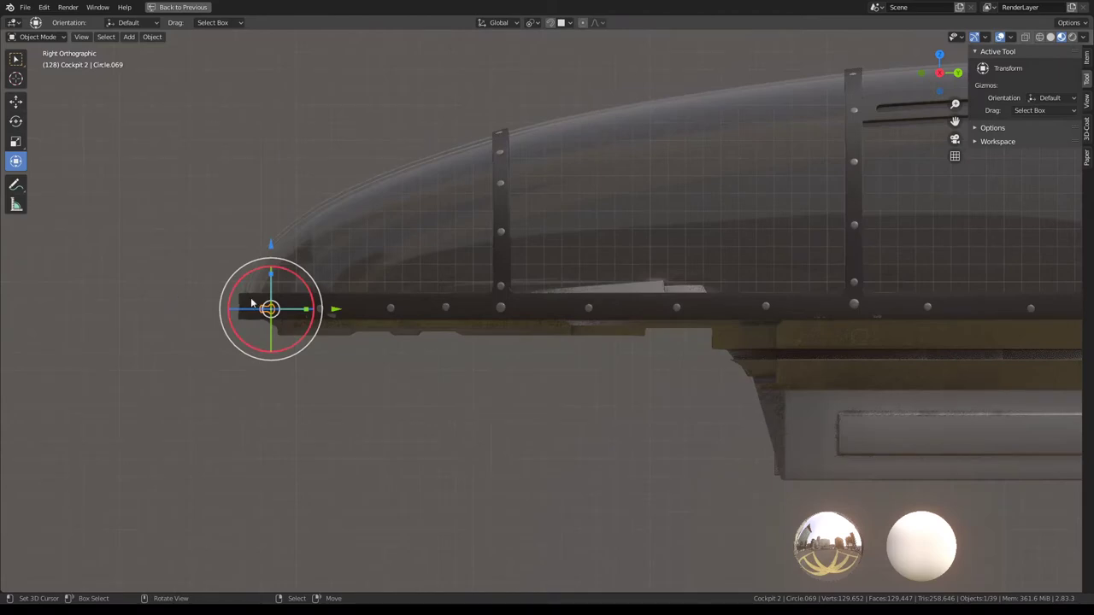
pyautogui.scroll(-2, 382, 308)
pyautogui.moveTo(391, 309); pyautogui.dragTo(257, 359, button='middle')
pyautogui.scroll(2, 256, 359)
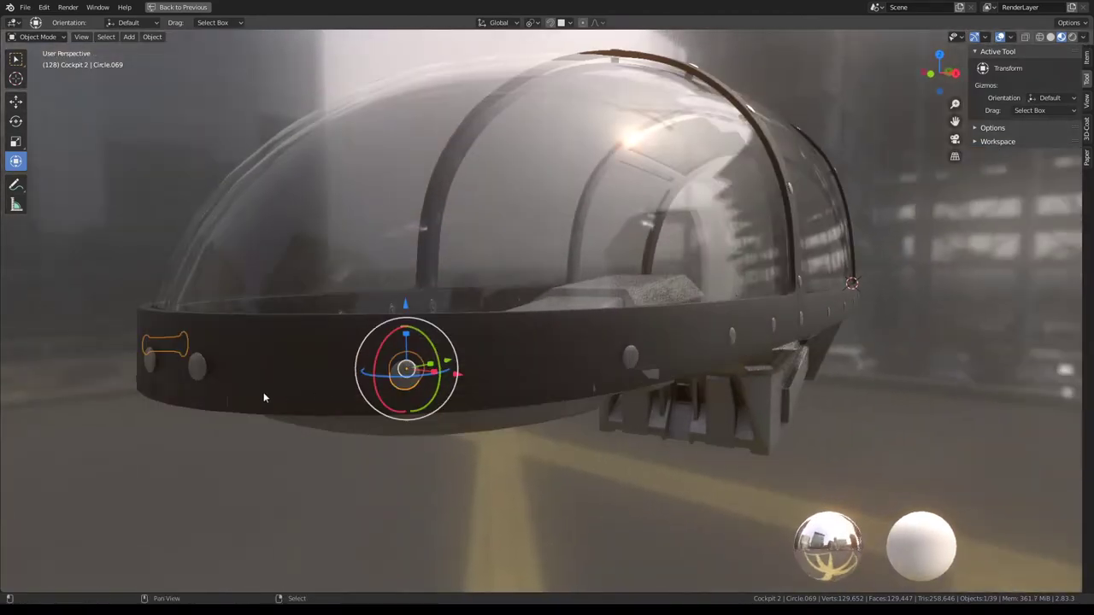
# Step: Shift-select the rivets further around the canopy rim in perspective view
pyautogui.keyDown('shift'); pyautogui.click(197, 368); pyautogui.keyUp('shift')
pyautogui.keyDown('shift'); pyautogui.click(630, 357); pyautogui.keyUp('shift')
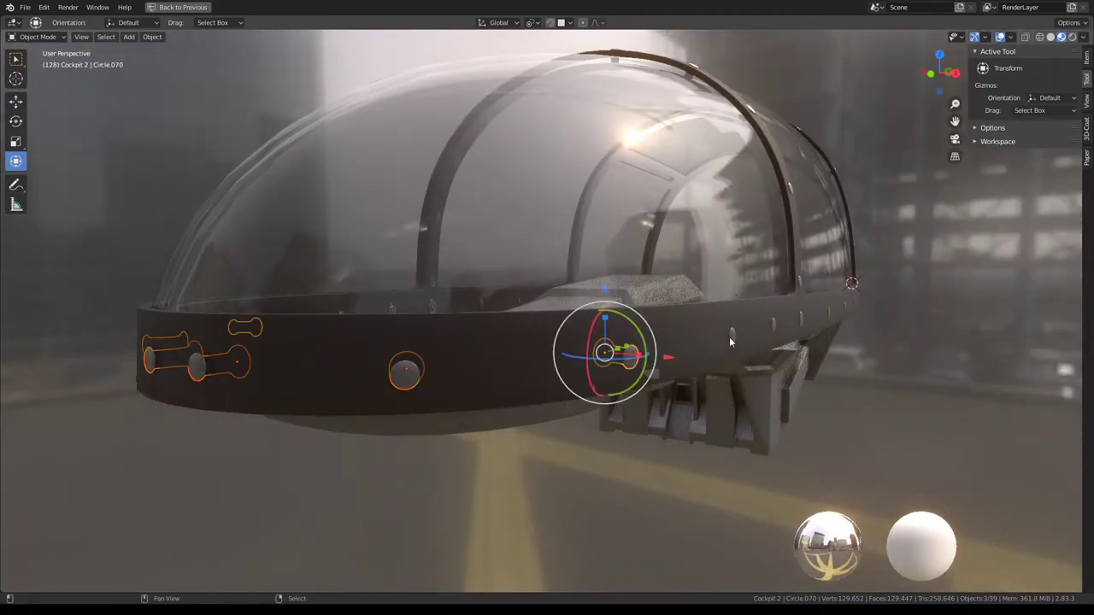
pyautogui.keyDown('shift'); pyautogui.click(729, 341); pyautogui.keyUp('shift')
pyautogui.moveTo(729, 341); pyautogui.dragTo(453, 335, button='middle')
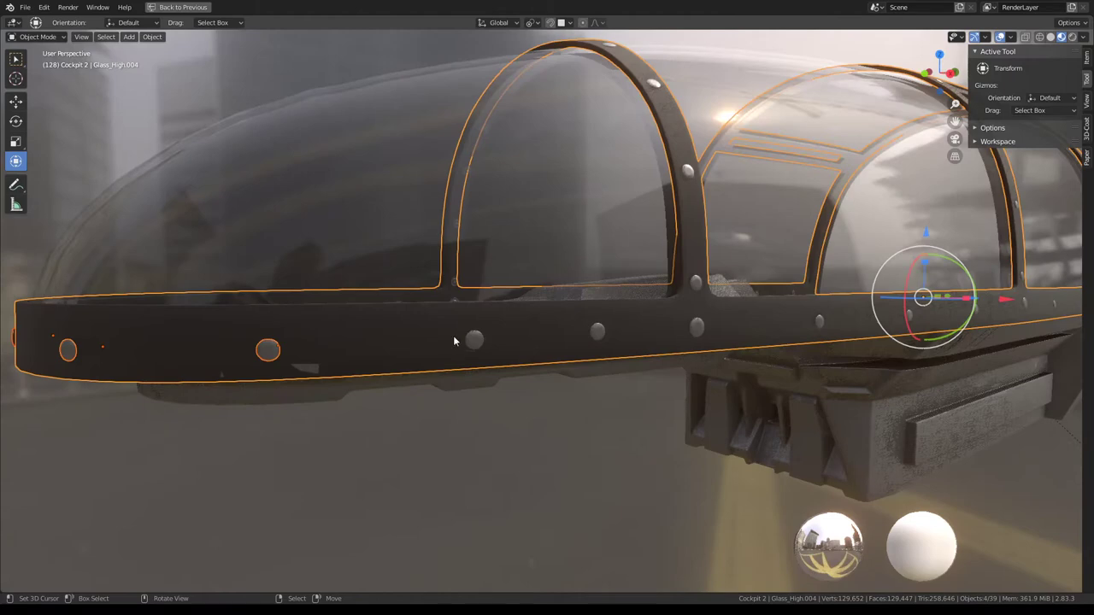
pyautogui.keyDown('shift'); pyautogui.click(600, 332); pyautogui.keyUp('shift')
pyautogui.keyDown('shift'); pyautogui.click(909, 316); pyautogui.keyUp('shift')
pyautogui.keyDown('shift'); pyautogui.click(697, 325); pyautogui.keyUp('shift')
pyautogui.moveTo(697, 326)
pyautogui.mouseDown(button='middle')
pyautogui.moveTo(744, 322)
pyautogui.moveTo(613, 339)
pyautogui.mouseUp(button='middle')
pyautogui.keyDown('shift'); pyautogui.click(708, 323); pyautogui.keyUp('shift')
pyautogui.keyDown('shift'); pyautogui.click(574, 337); pyautogui.keyUp('shift')
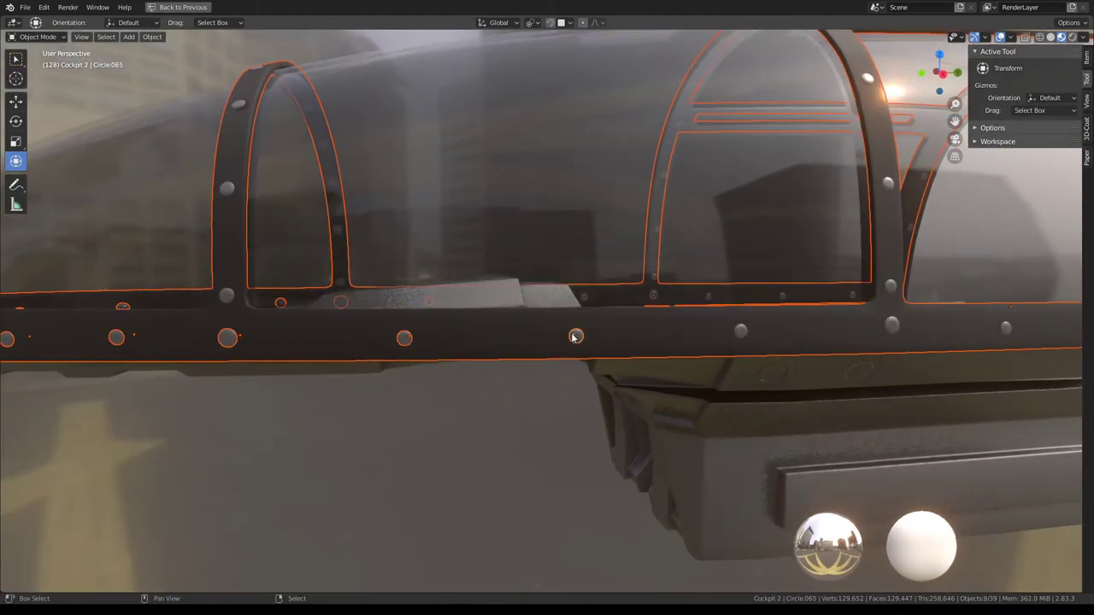
pyautogui.keyDown('shift'); pyautogui.click(737, 331); pyautogui.keyUp('shift')
# Step: Add the remaining rim rivets and box-select the rivets near the rear
pyautogui.moveTo(833, 324); pyautogui.dragTo(561, 328, button='middle')
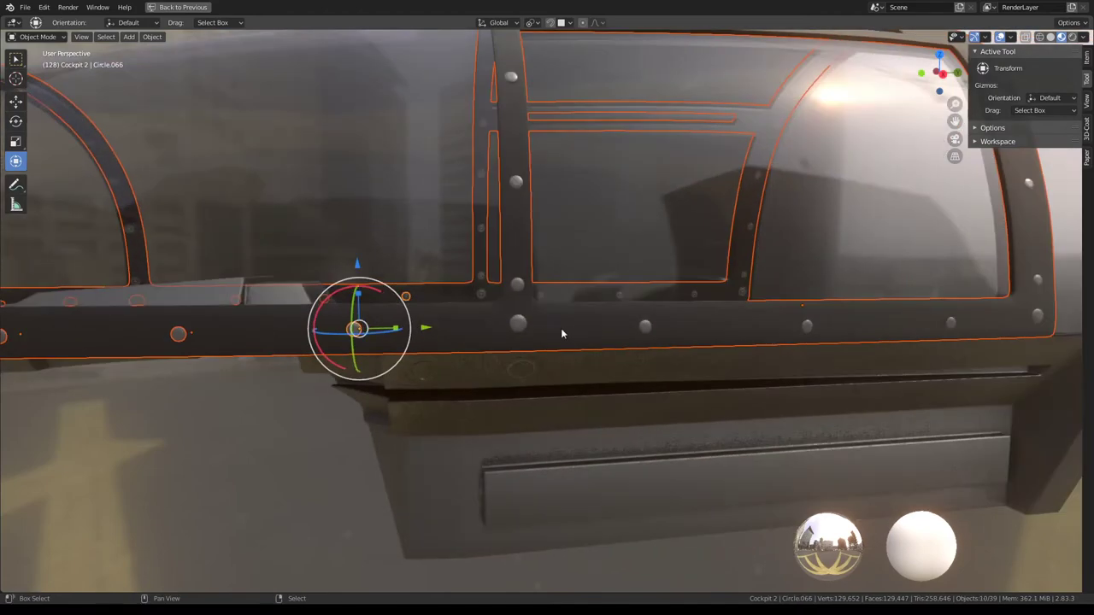
pyautogui.keyDown('shift'); pyautogui.click(518, 325); pyautogui.keyUp('shift')
pyautogui.keyDown('shift'); pyautogui.click(644, 325); pyautogui.keyUp('shift')
pyautogui.keyDown('shift'); pyautogui.click(795, 325); pyautogui.keyUp('shift')
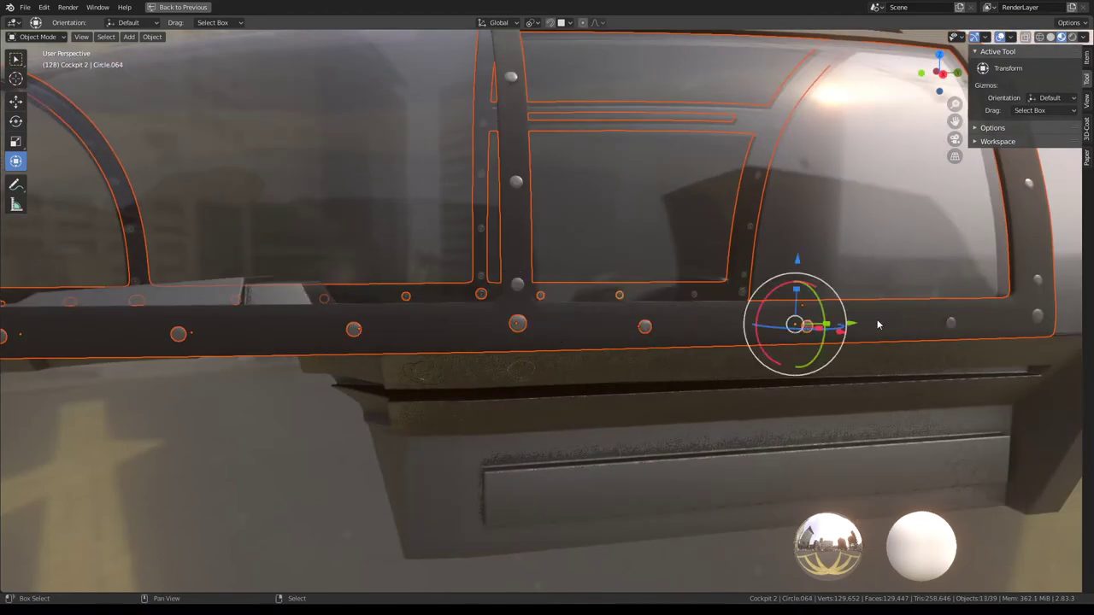
pyautogui.keyDown('shift'); pyautogui.click(953, 323); pyautogui.keyUp('shift')
pyautogui.keyDown('shift'); pyautogui.click(1033, 318); pyautogui.keyUp('shift')
pyautogui.press('b')
pyautogui.moveTo(895, 374); pyautogui.dragTo(872, 243)
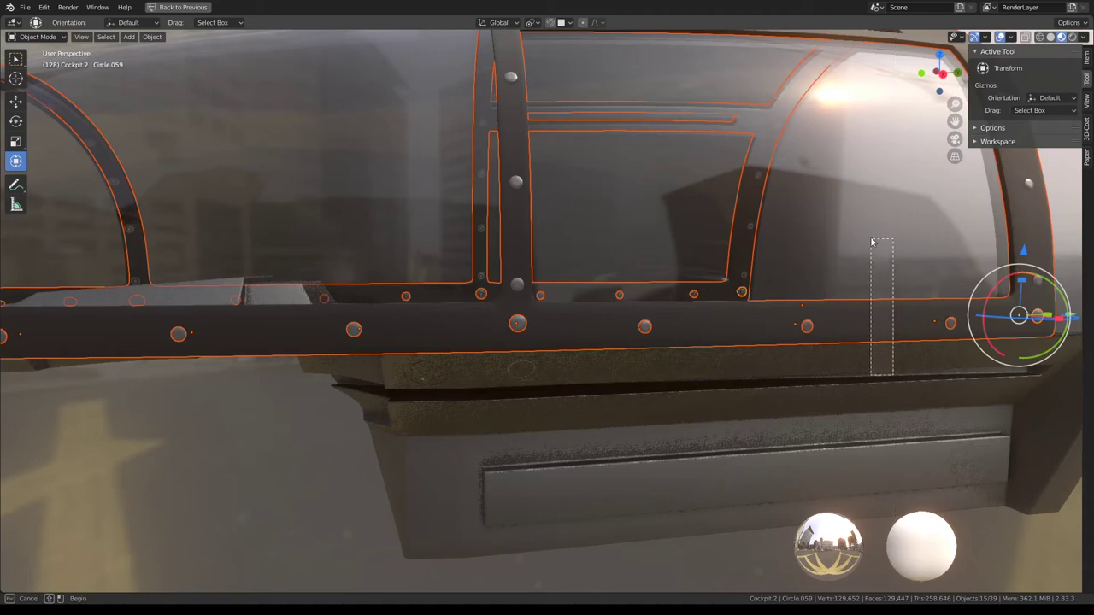
pyautogui.moveTo(872, 243)
pyautogui.mouseDown(button='middle')
pyautogui.moveTo(525, 278)
pyautogui.moveTo(635, 270)
pyautogui.mouseUp(button='middle')
# Step: Show the N-panel Item tab and edit Circle.059's Location Z, set to 2.86621
pyautogui.click(1085, 62)
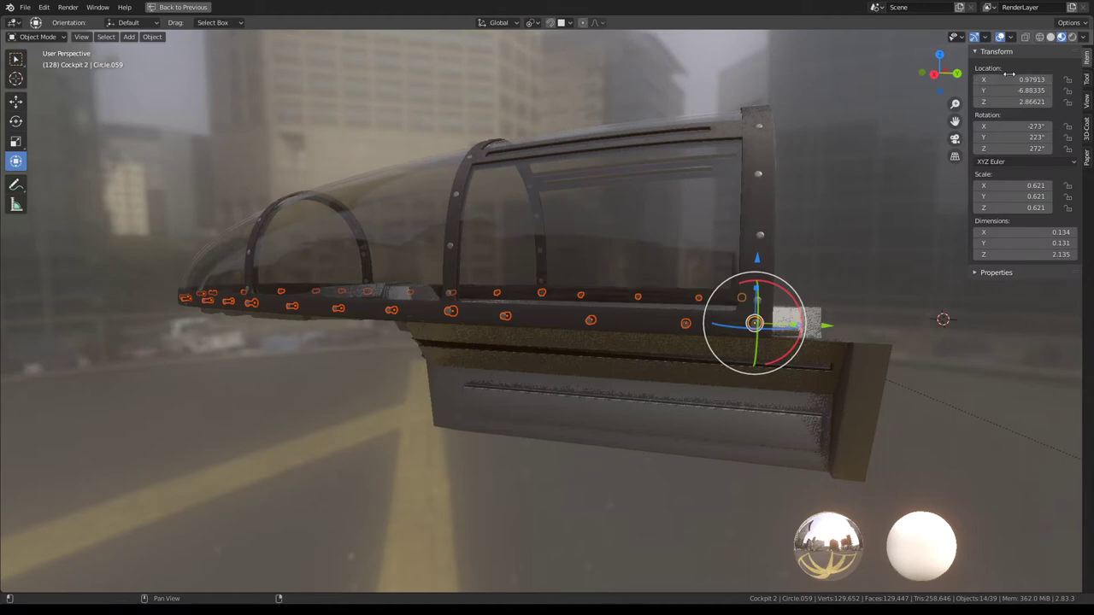
pyautogui.scroll(2, 725, 171)
pyautogui.scroll(2, 664, 201)
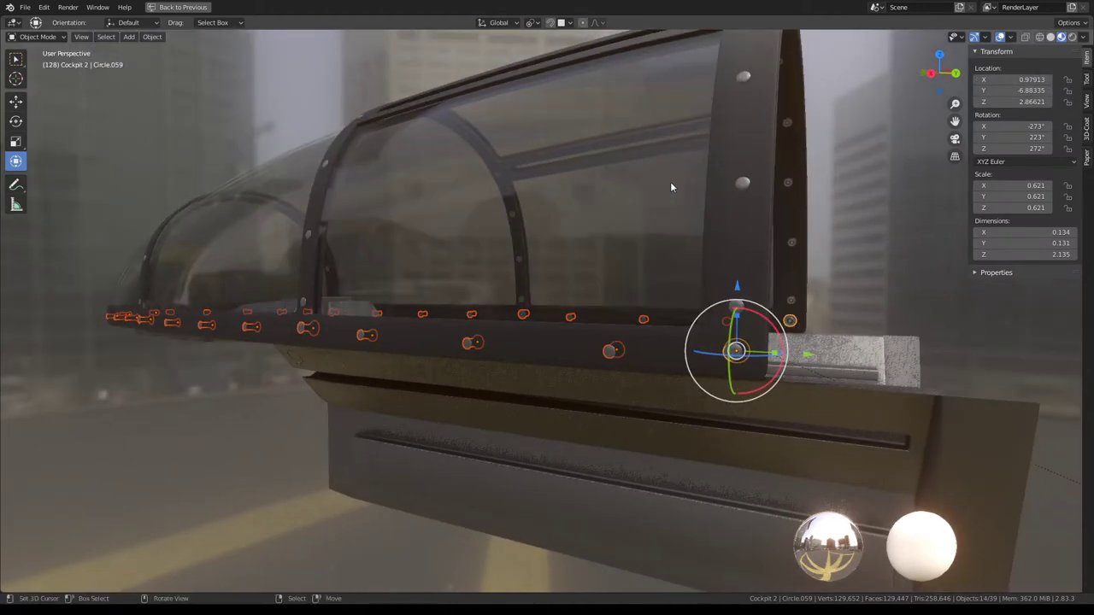
pyautogui.doubleClick(1029, 102)
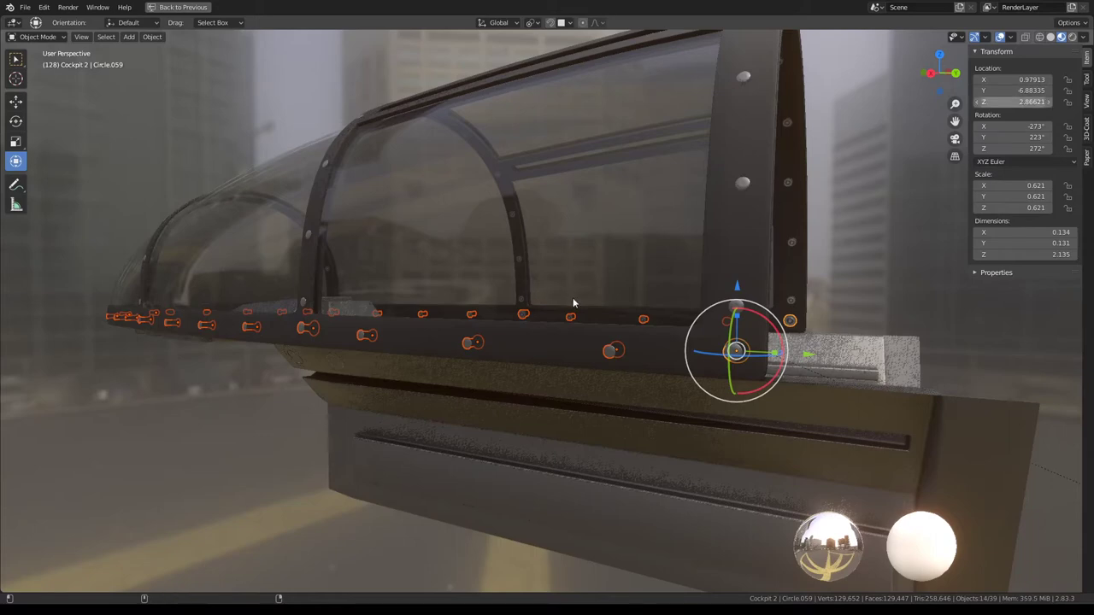
# Step: Inspect the rivet row from the front and right side views and in perspective
pyautogui.moveTo(542, 303); pyautogui.dragTo(727, 295, button='middle')
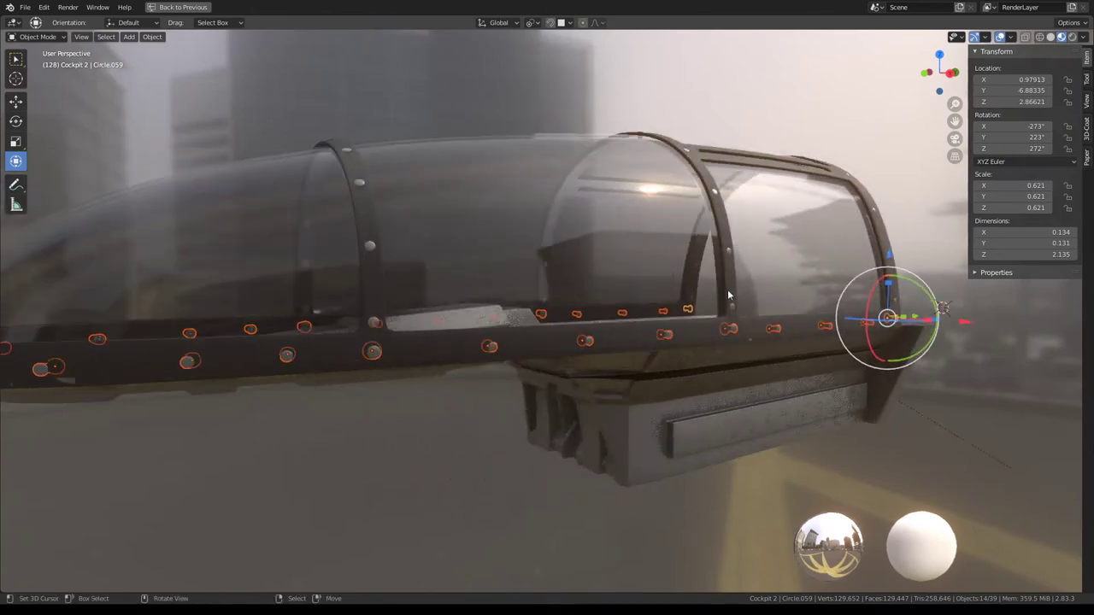
pyautogui.press('KP_1')
pyautogui.press('KP_3')
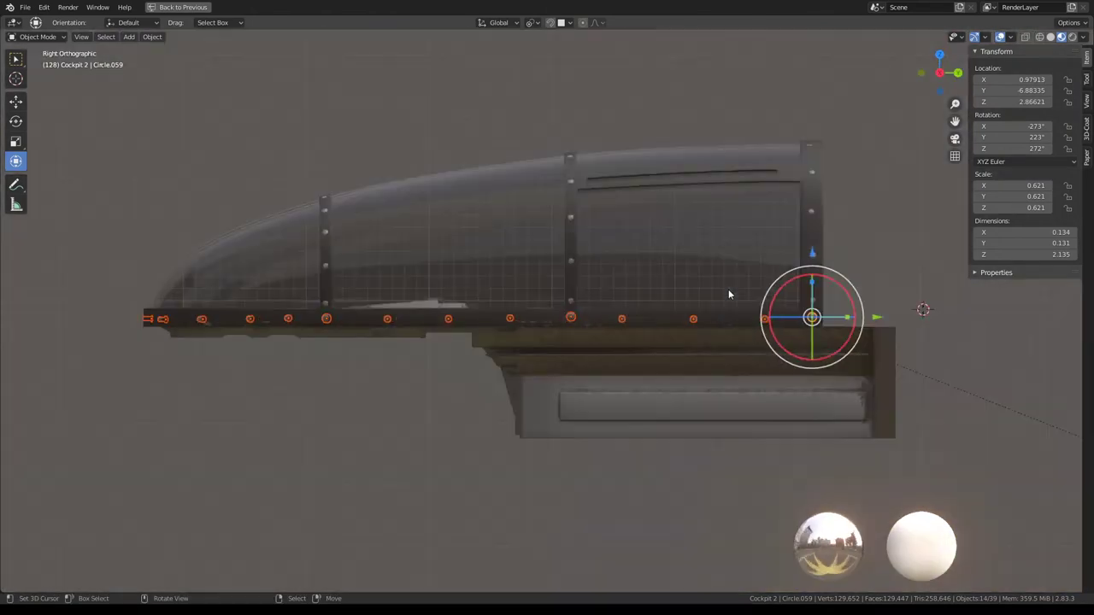
pyautogui.scroll(1, 819, 466)
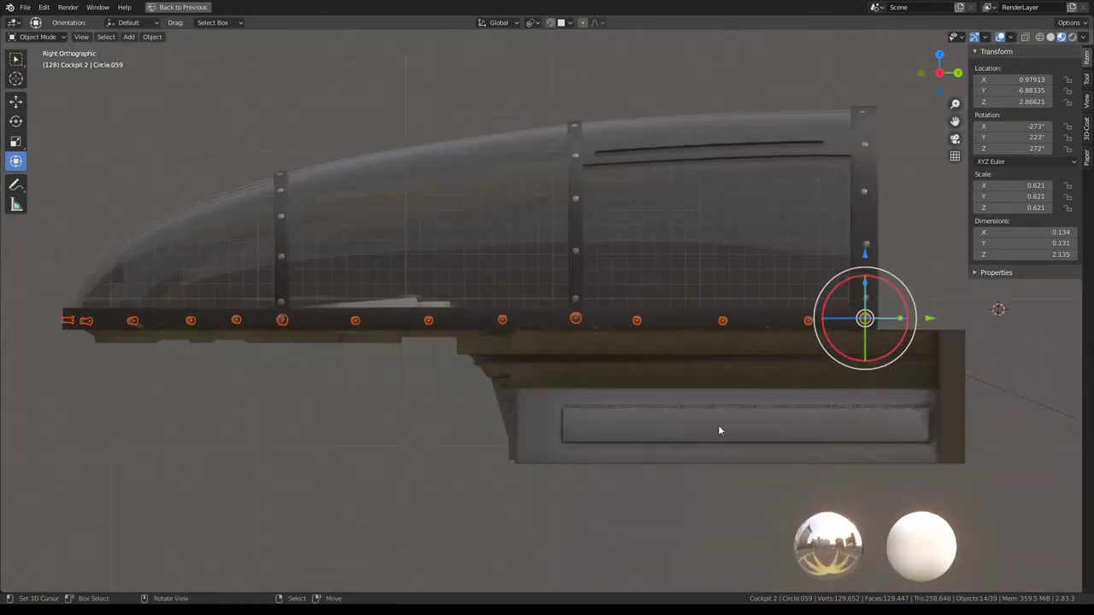
pyautogui.scroll(1, 537, 383)
pyautogui.scroll(-1, 569, 347)
pyautogui.scroll(3, 580, 342)
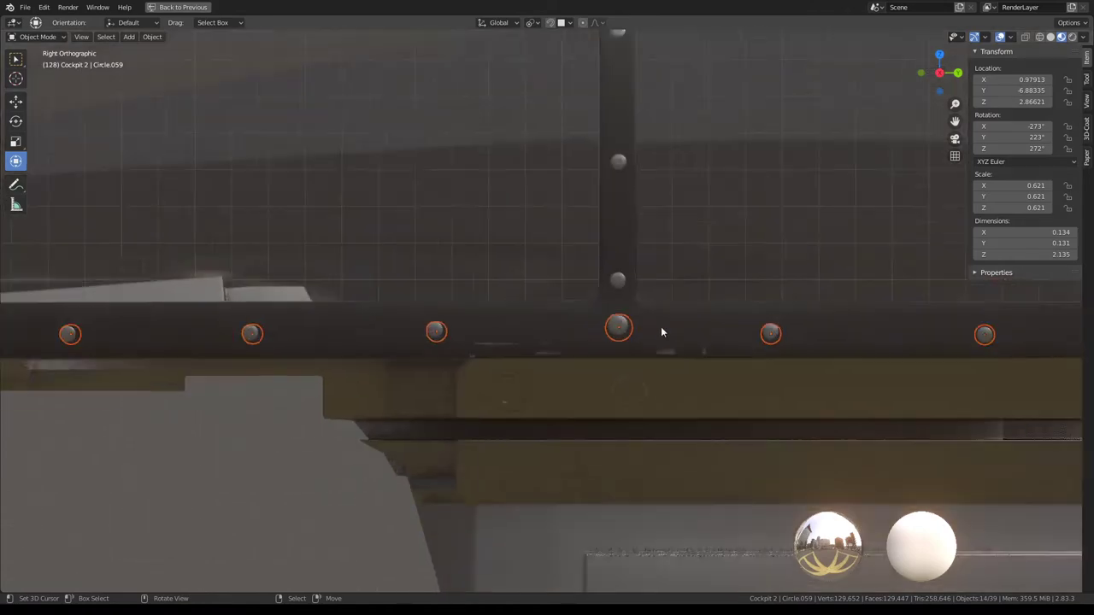
pyautogui.moveTo(660, 332); pyautogui.dragTo(562, 325, button='middle')
pyautogui.scroll(2, 561, 325)
# Step: Select rivet Circle.059 and every rivet sharing its mesh data
pyautogui.click(709, 391)
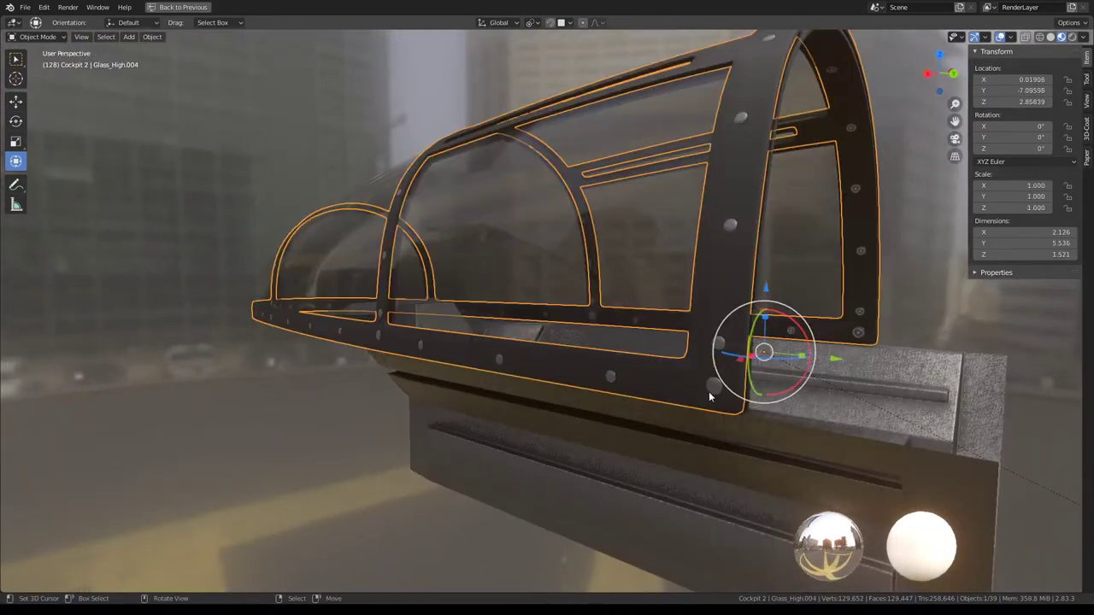
pyautogui.click(712, 387)
pyautogui.hotkey('shift', 'h')
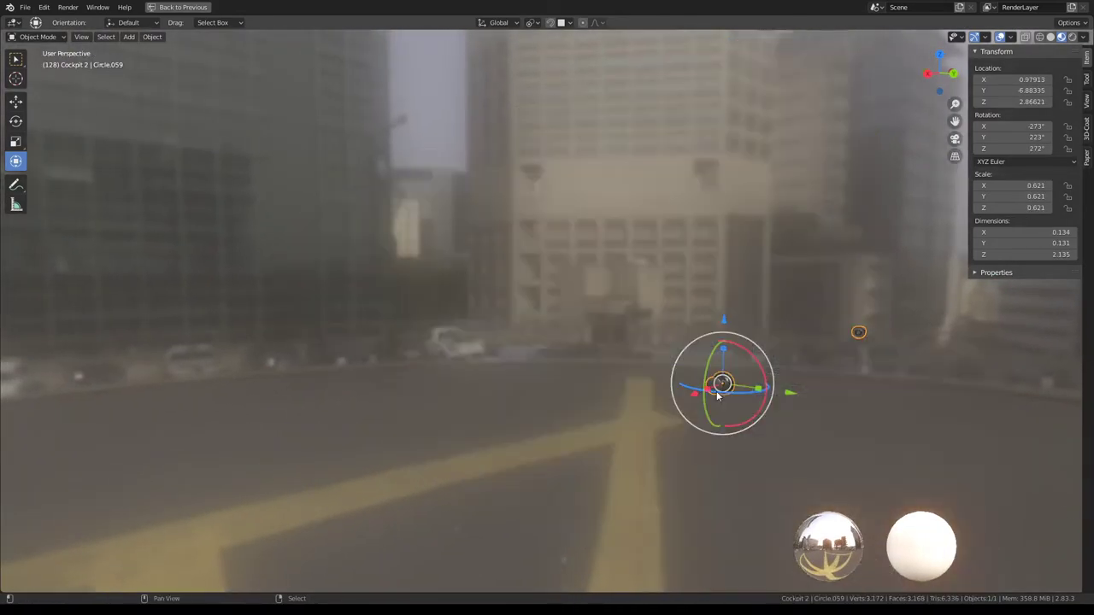
pyautogui.hotkey('ctrl', 'z')
pyautogui.hotkey('ctrl', 'z')
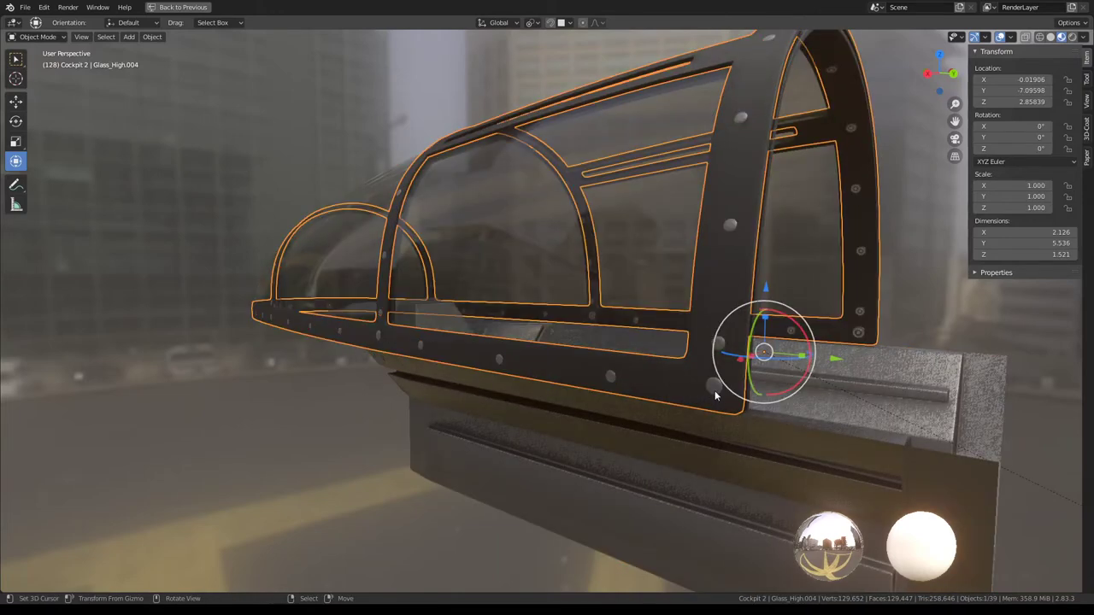
pyautogui.click(717, 390)
pyautogui.hotkey('shift', 'l')
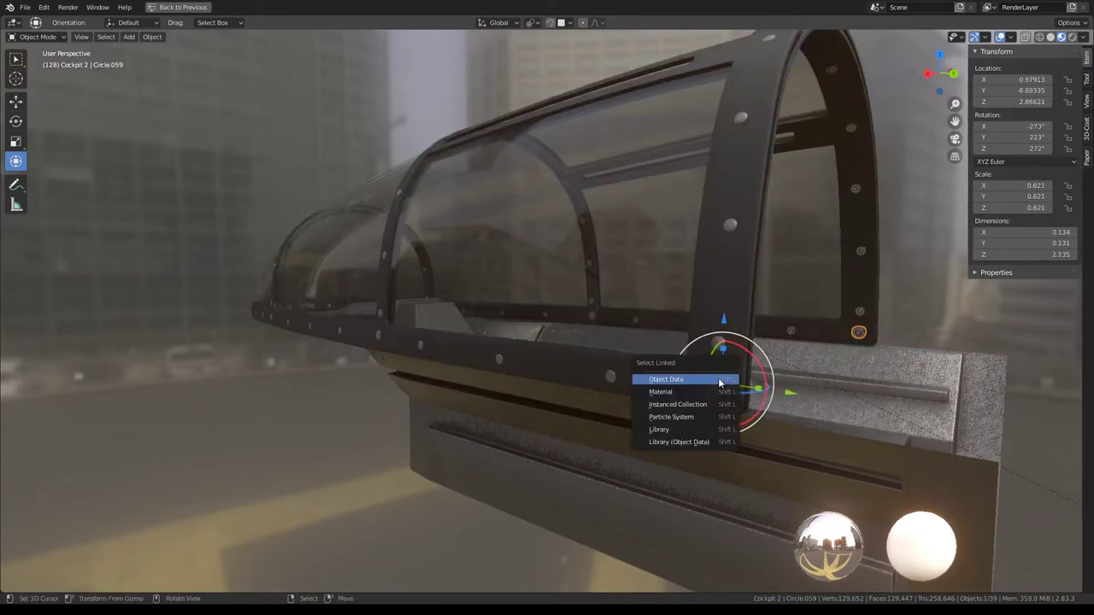
pyautogui.click(667, 379)
# Step: Make the selected rivets single-user for both object and data
pyautogui.scroll(-4, 720, 384)
pyautogui.moveTo(720, 384)
pyautogui.mouseDown(button='middle')
pyautogui.moveTo(701, 320)
pyautogui.moveTo(614, 320)
pyautogui.mouseUp(button='middle')
pyautogui.scroll(3, 701, 320)
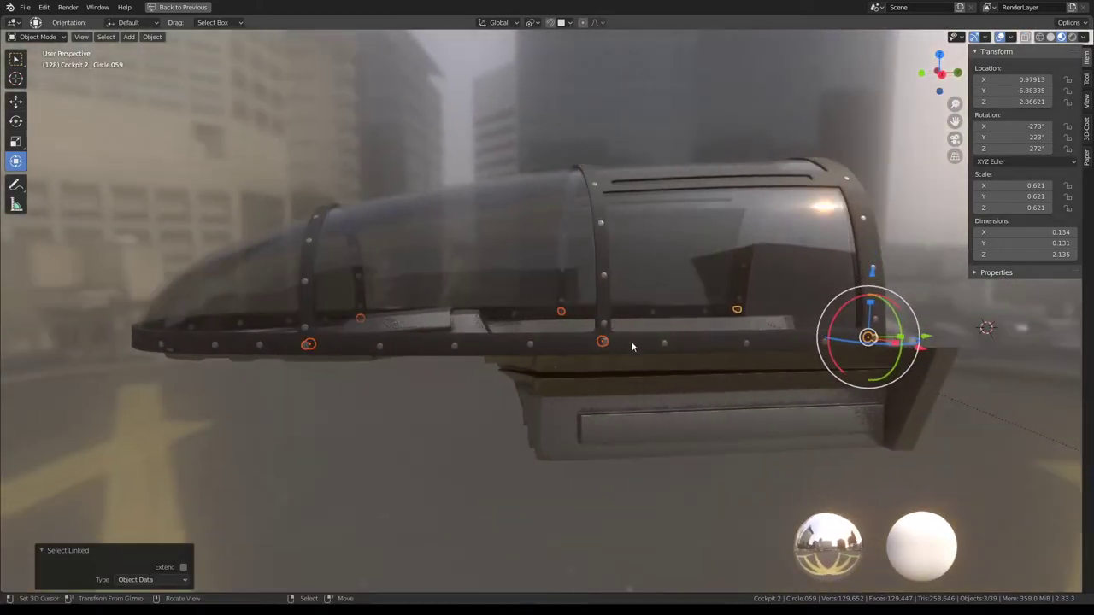
pyautogui.press('KP_1')
pyautogui.press('KP_3')
pyautogui.scroll(2, 631, 342)
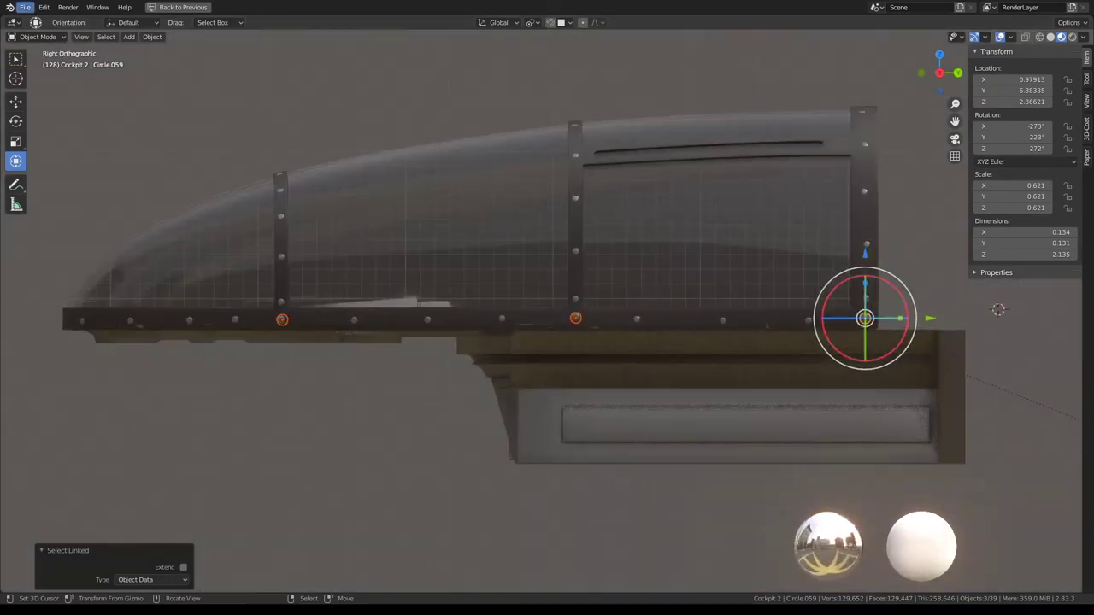
pyautogui.click(152, 37)
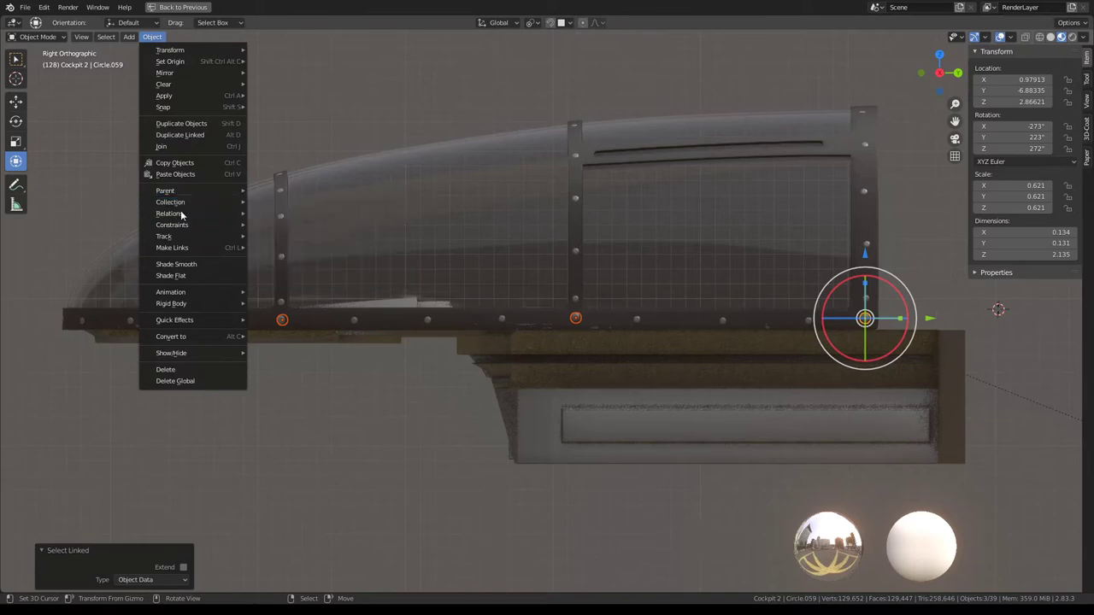
pyautogui.moveTo(169, 212)
pyautogui.moveTo(289, 264)
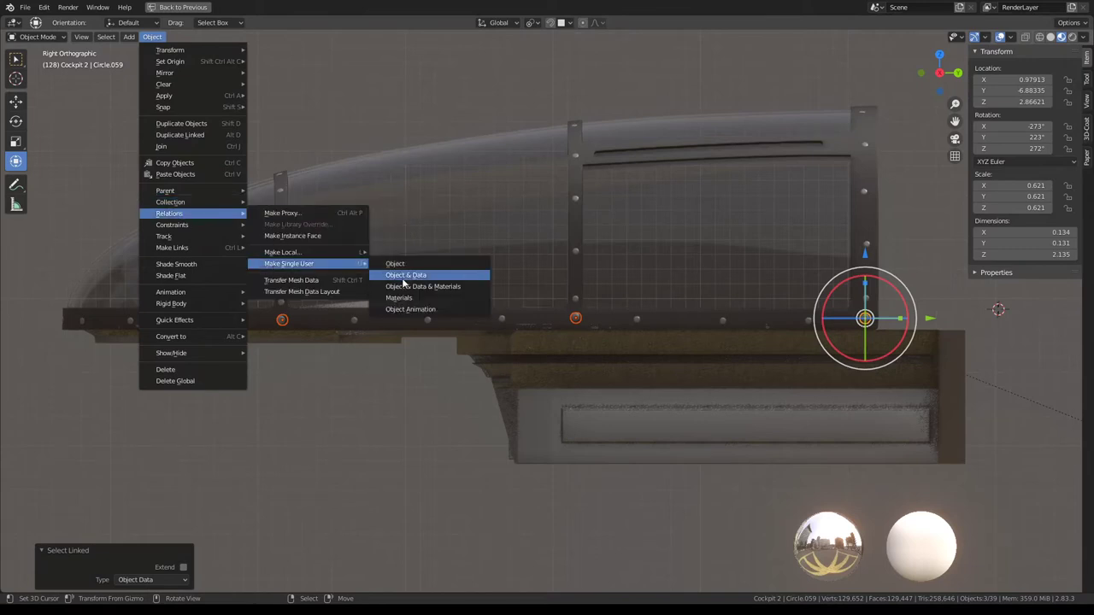
pyautogui.click(405, 275)
pyautogui.keyDown('shift'); pyautogui.moveTo(707, 260); pyautogui.dragTo(675, 258, button='middle'); pyautogui.keyUp('shift')
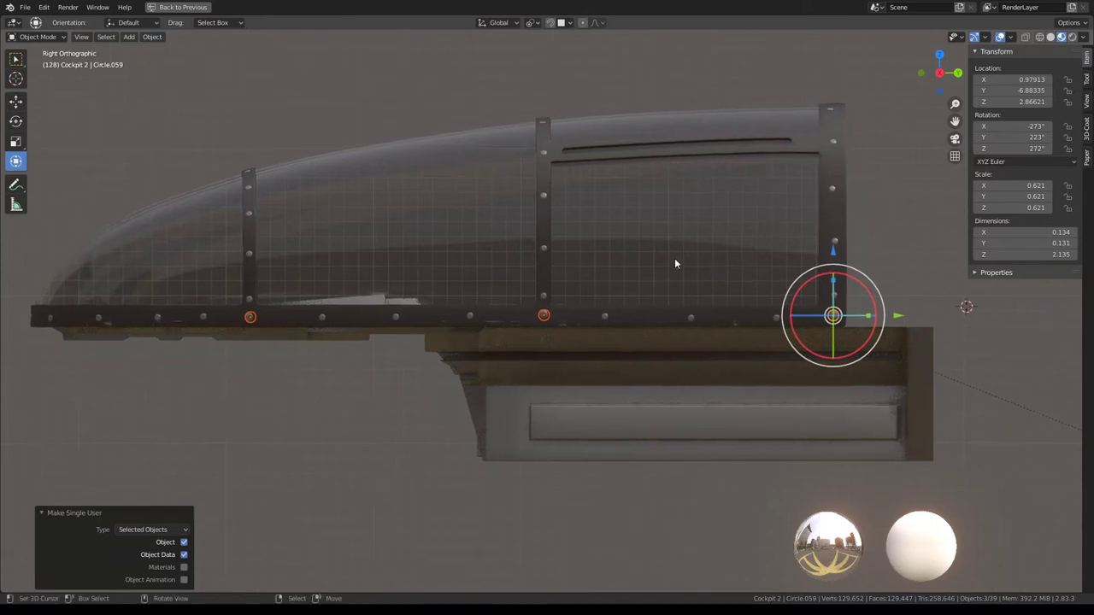
# Step: Apply the rivets' scale and relink them to one shared mesh
pyautogui.hotkey('ctrl', 'a')
pyautogui.click(729, 247)
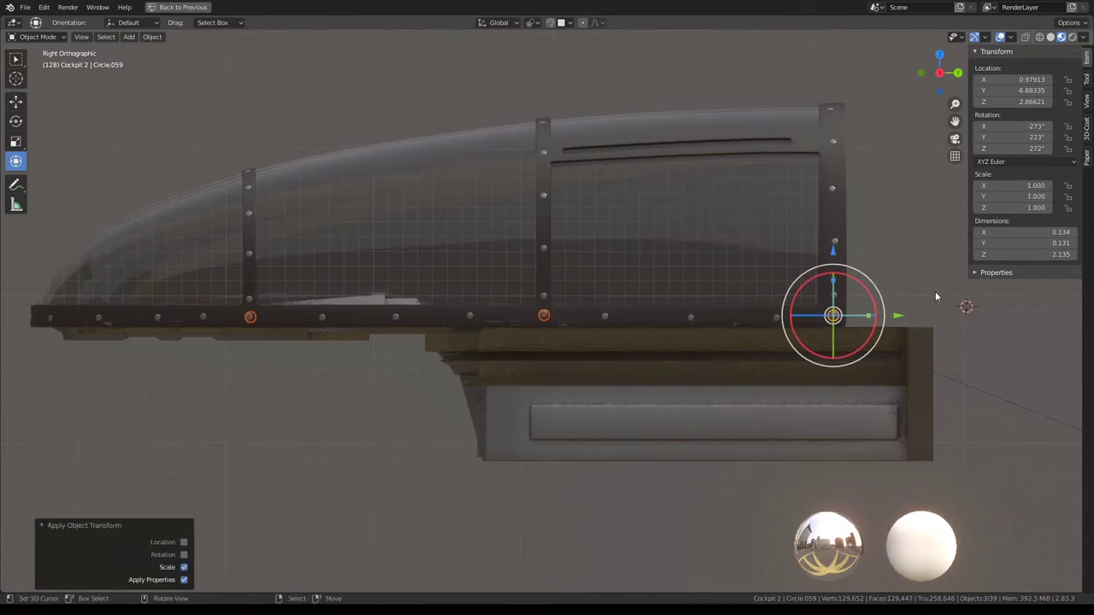
pyautogui.hotkey('ctrl', 'l')
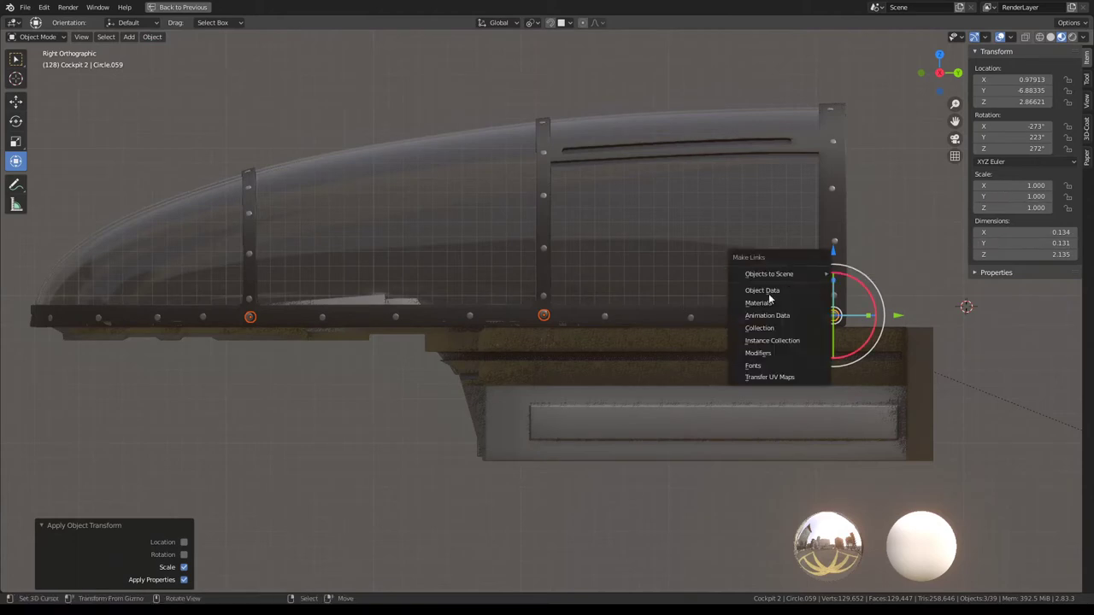
pyautogui.click(771, 291)
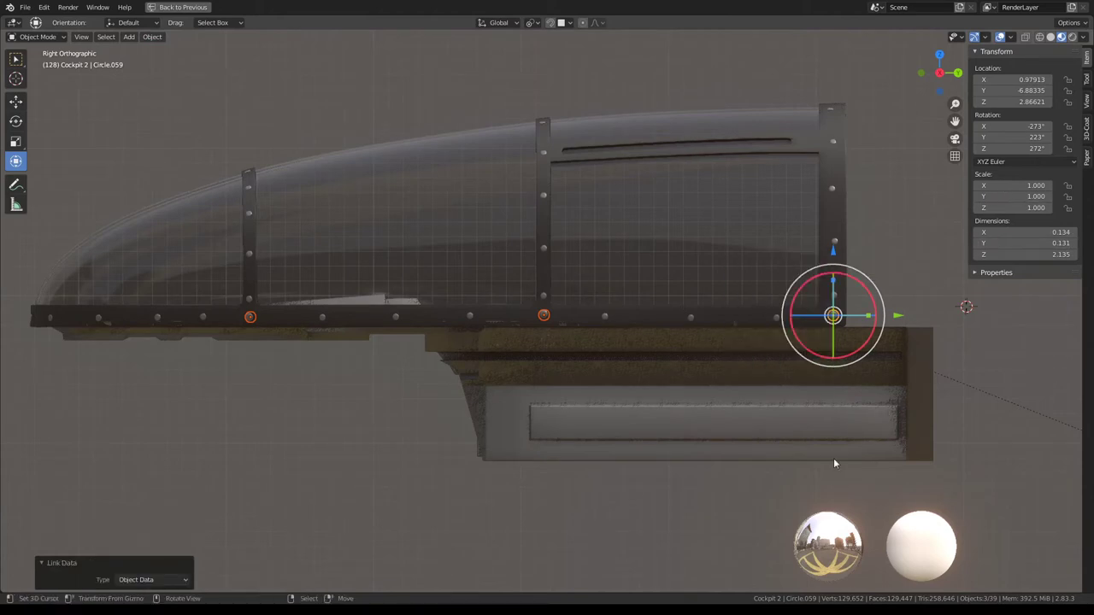
# Step: Scale the rivets to zero along Z, then clear their scale back to 1
pyautogui.press('s')
pyautogui.press('z')
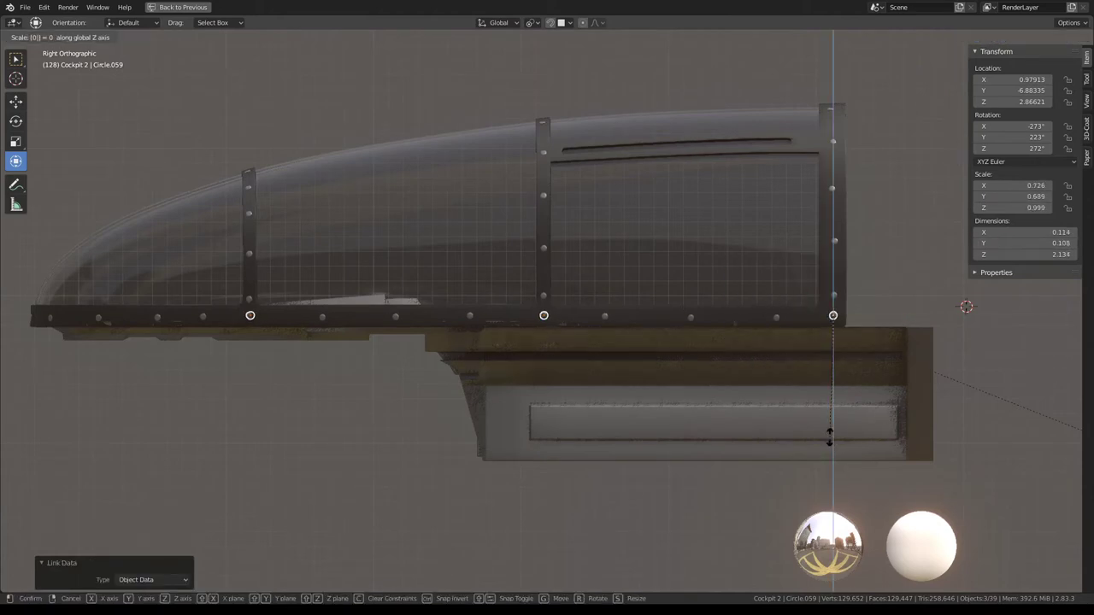
pyautogui.press('Return')
pyautogui.hotkey('alt', 's')
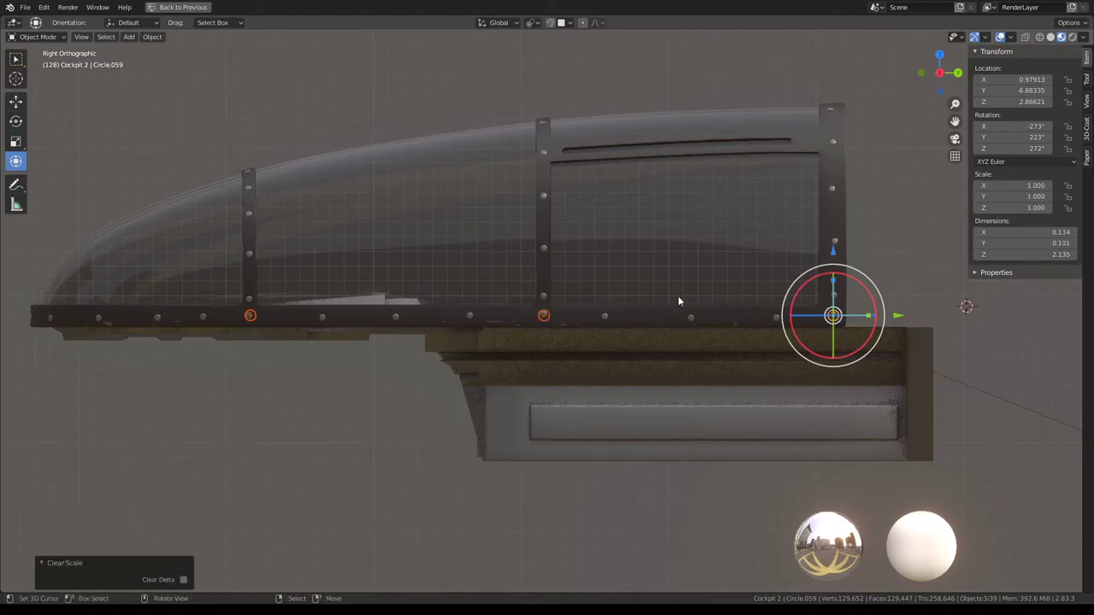
# Step: Select a rim rivet and all rivets sharing its mesh via Select Linked > Object Data
pyautogui.scroll(3, 463, 298)
pyautogui.scroll(4, 503, 287)
pyautogui.moveTo(581, 298)
pyautogui.mouseDown(button='middle')
pyautogui.moveTo(740, 340)
pyautogui.moveTo(596, 310)
pyautogui.moveTo(603, 342)
pyautogui.moveTo(593, 337)
pyautogui.moveTo(628, 354)
pyautogui.moveTo(889, 339)
pyautogui.moveTo(817, 329)
pyautogui.moveTo(786, 340)
pyautogui.mouseUp(button='middle')
pyautogui.scroll(-2, 817, 329)
pyautogui.press('KP_3')
pyautogui.scroll(-2, 740, 340)
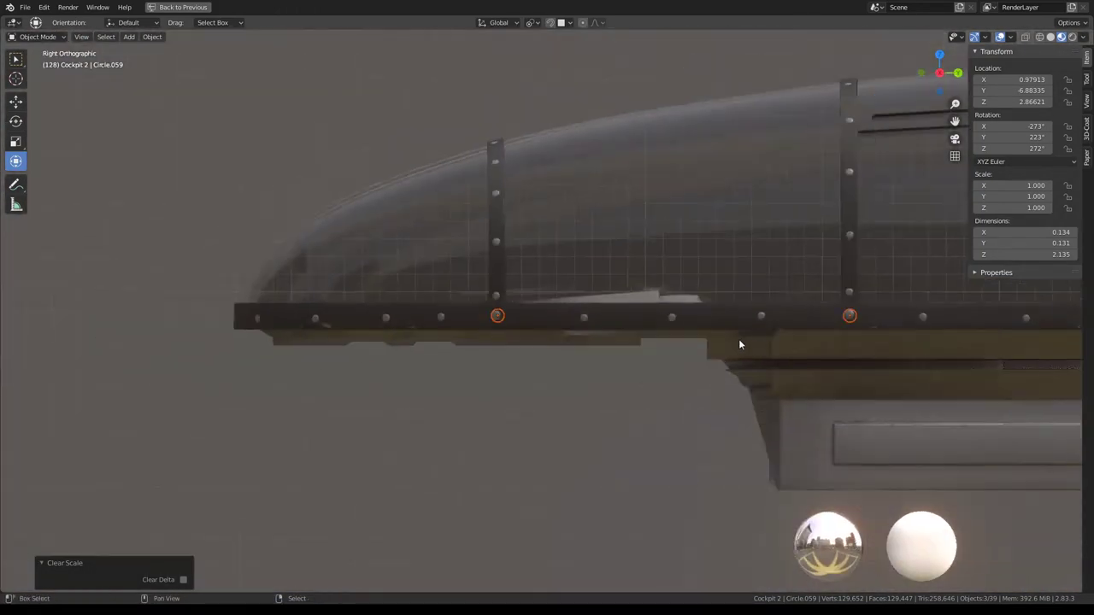
pyautogui.click(695, 321)
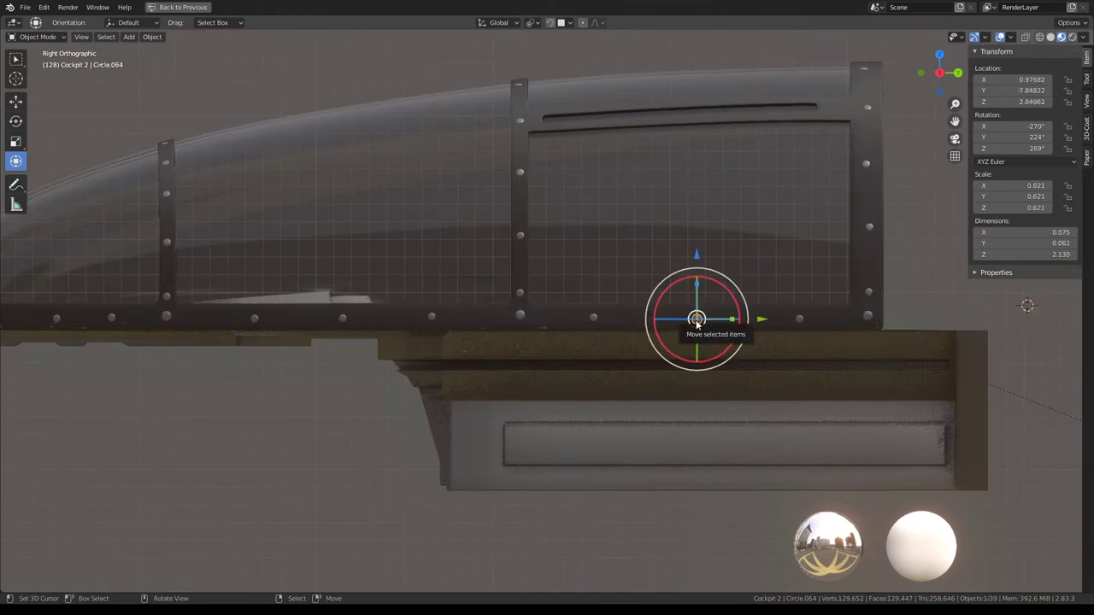
pyautogui.hotkey('shift', 'l')
pyautogui.click(698, 323)
pyautogui.scroll(-3, 698, 323)
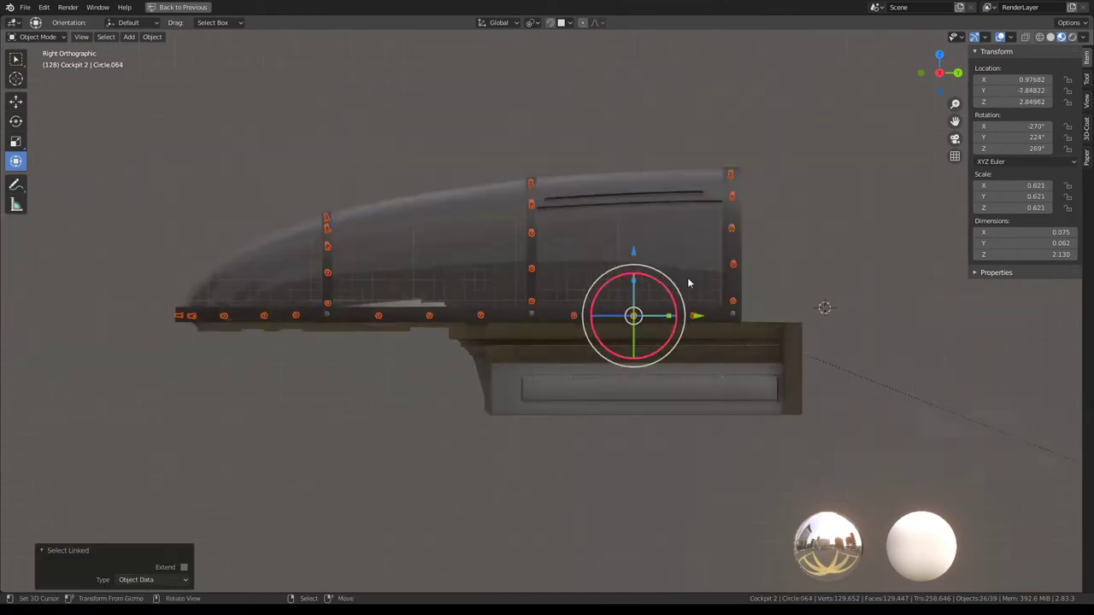
pyautogui.moveTo(698, 323); pyautogui.dragTo(665, 293, button='middle')
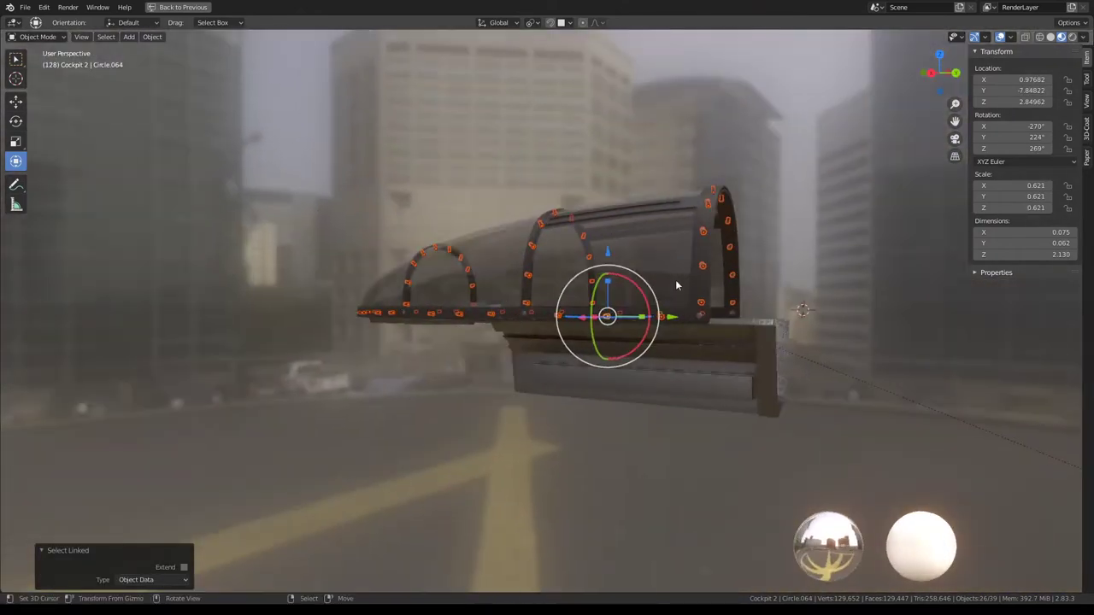
pyautogui.press('KP_1')
pyautogui.press('KP_3')
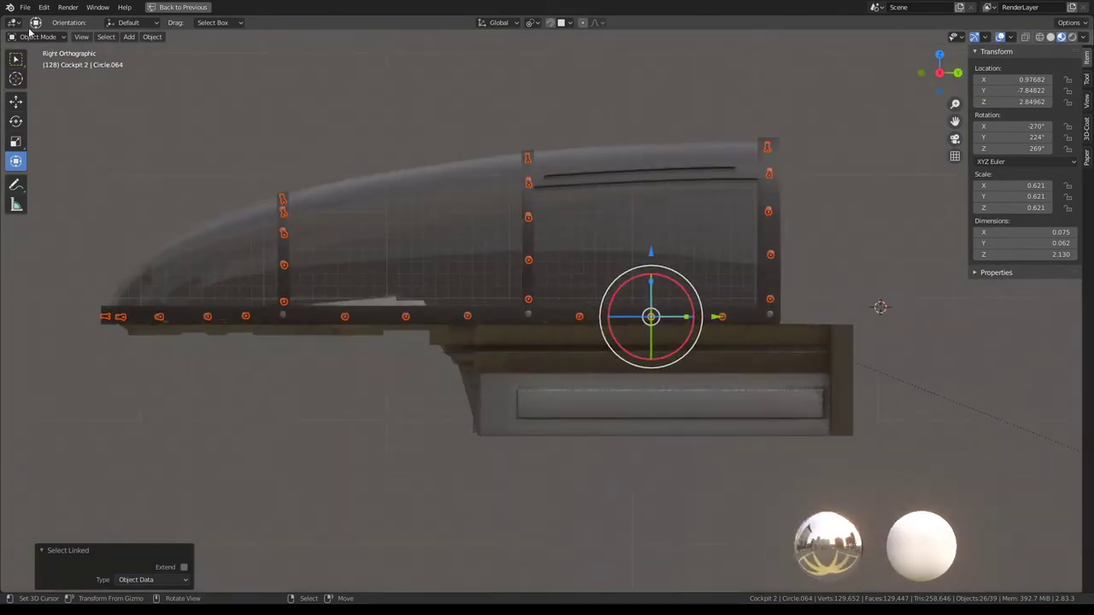
# Step: Make the rivets single-user, apply their scale, and relink them to one shared mesh
pyautogui.click(152, 36)
pyautogui.moveTo(170, 213)
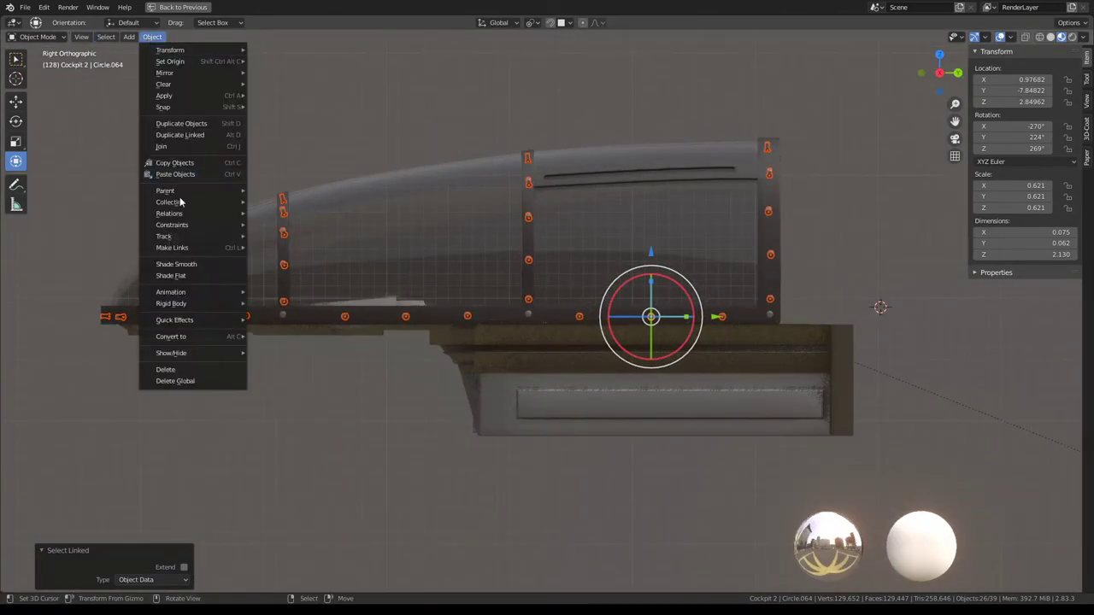
pyautogui.moveTo(288, 263)
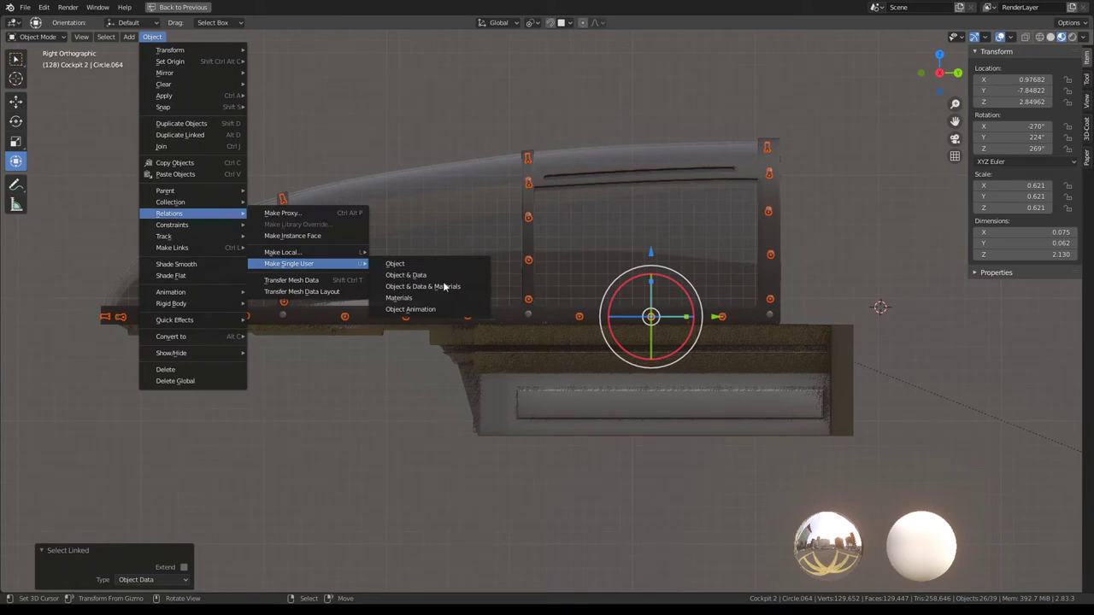
pyautogui.click(438, 275)
pyautogui.hotkey('ctrl', 'a')
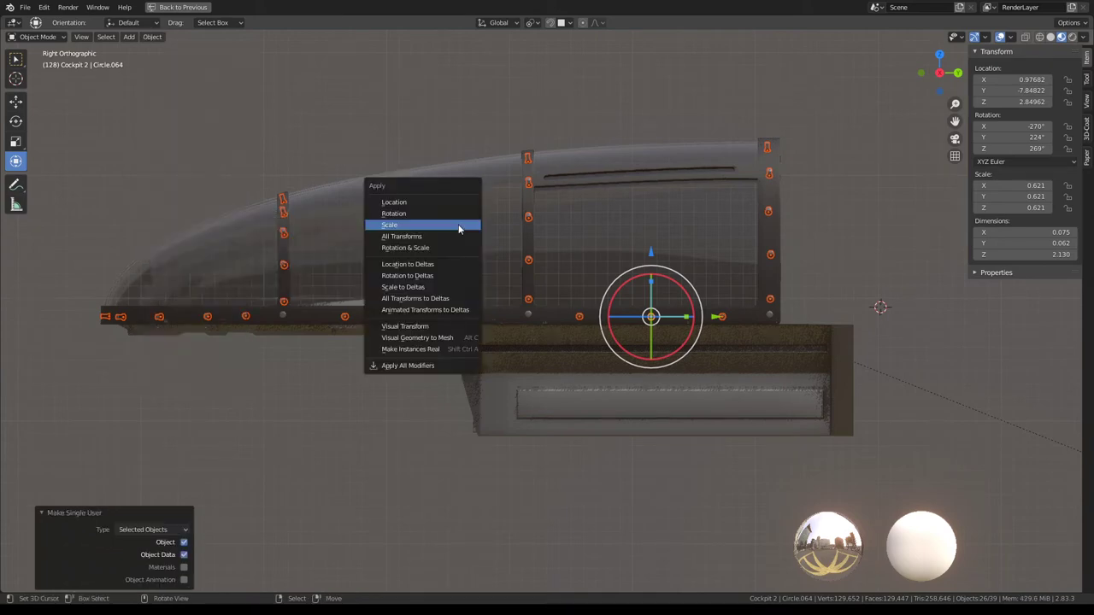
pyautogui.click(459, 229)
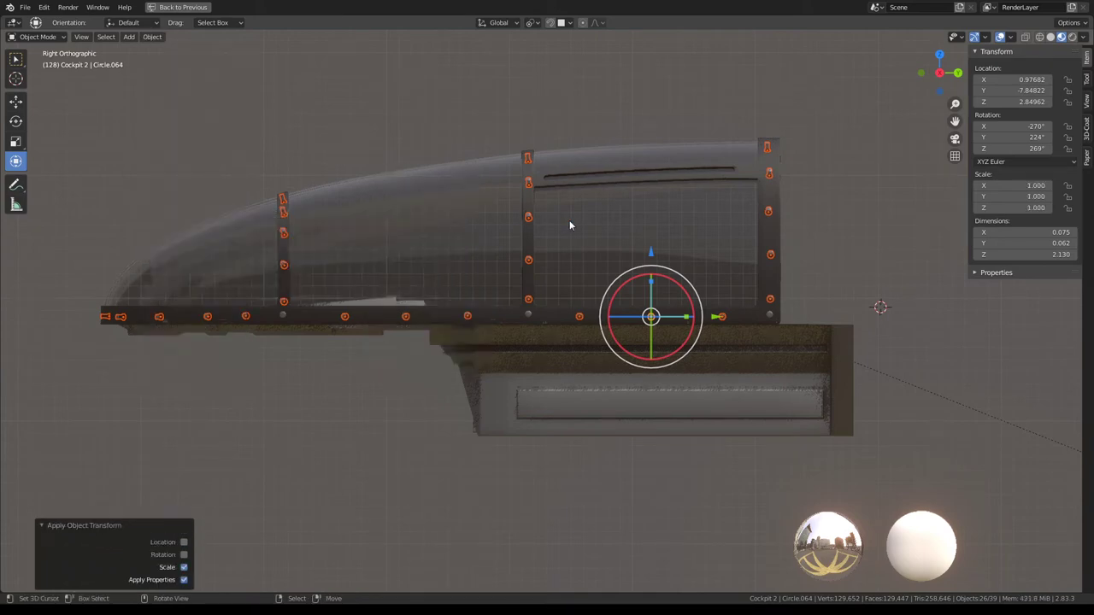
pyautogui.hotkey('ctrl', 'l')
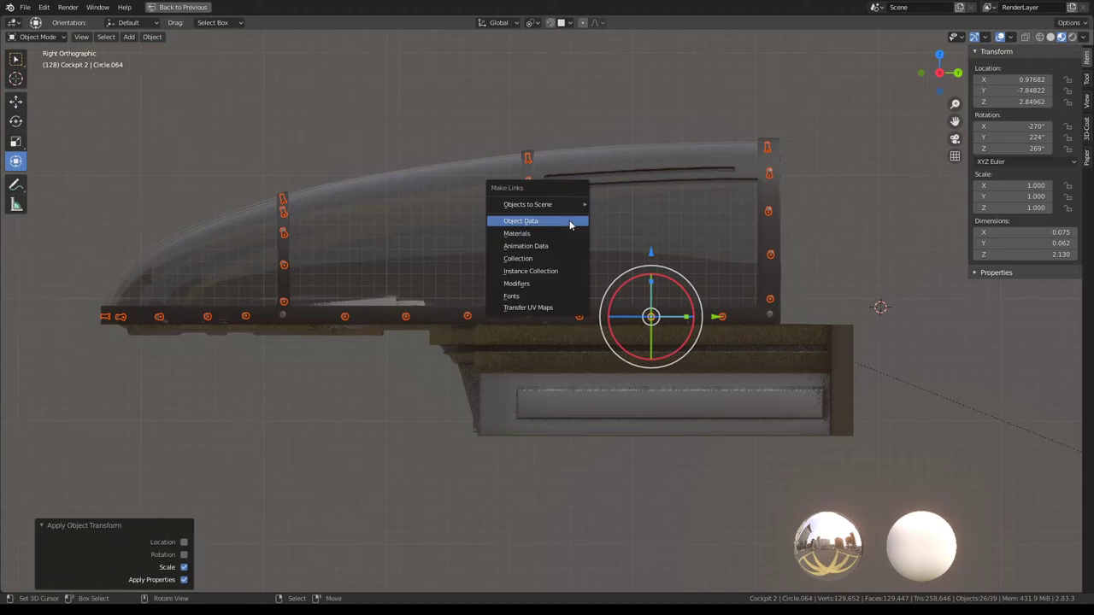
pyautogui.click(571, 223)
# Step: Select the row of rivets along the rim strip, panning to reach the canopy front ones
pyautogui.click(718, 318)
pyautogui.scroll(2, 721, 320)
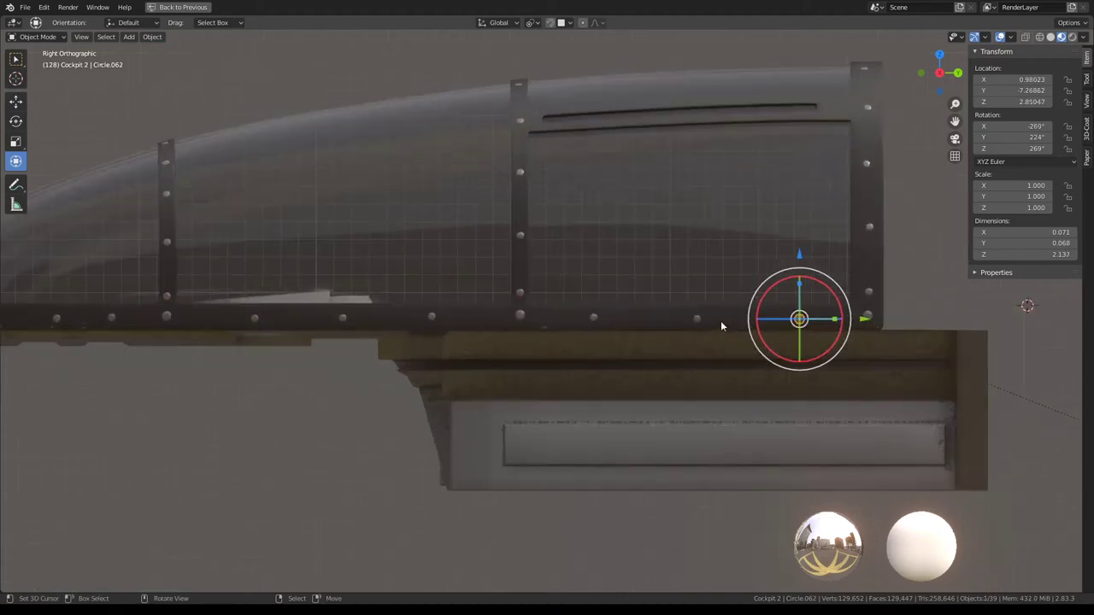
pyautogui.scroll(3, 637, 330)
pyautogui.keyDown('shift'); pyautogui.click(609, 331); pyautogui.keyUp('shift')
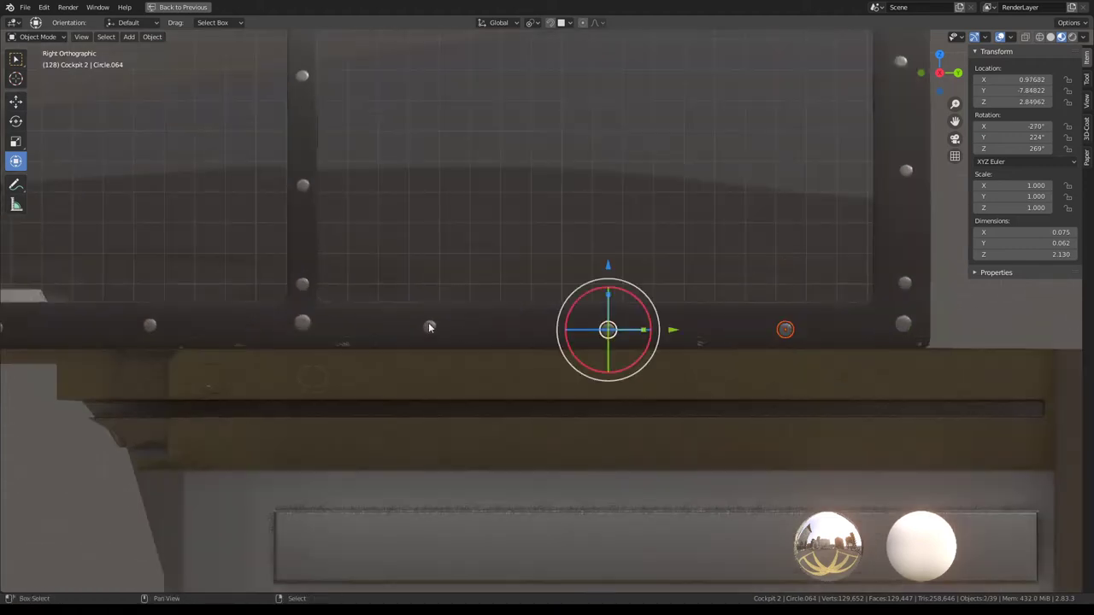
pyautogui.keyDown('shift'); pyautogui.click(430, 326); pyautogui.keyUp('shift')
pyautogui.keyDown('shift'); pyautogui.moveTo(363, 323); pyautogui.dragTo(586, 348, button='middle'); pyautogui.keyUp('shift')
pyautogui.keyDown('shift'); pyautogui.click(473, 345); pyautogui.keyUp('shift')
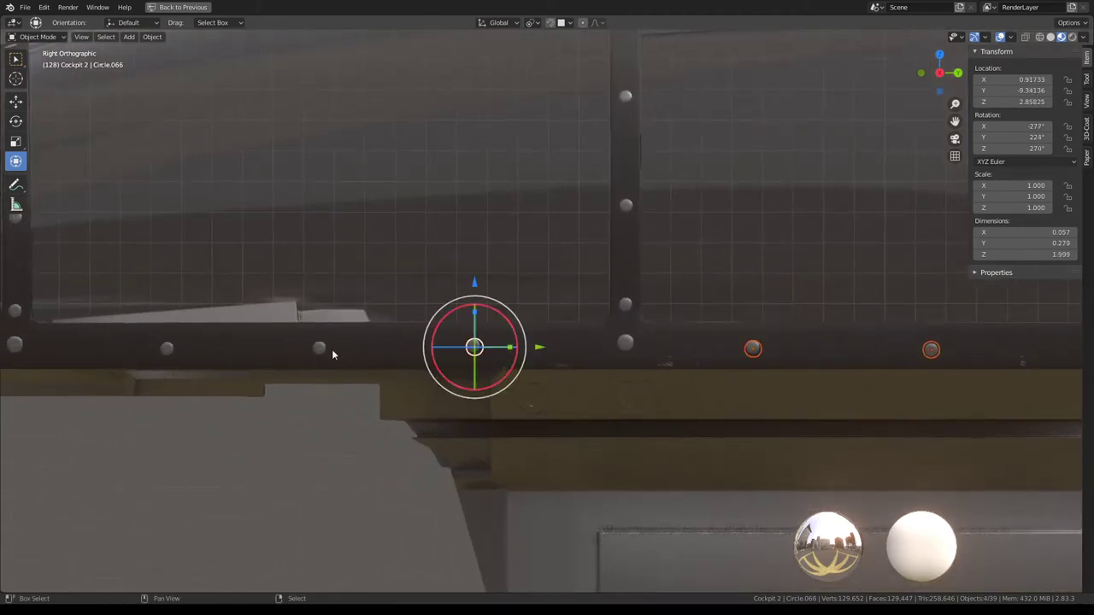
pyautogui.keyDown('shift'); pyautogui.click(319, 347); pyautogui.keyUp('shift')
pyautogui.keyDown('shift'); pyautogui.moveTo(399, 345); pyautogui.dragTo(568, 351, button='middle'); pyautogui.keyUp('shift')
pyautogui.keyDown('shift'); pyautogui.click(501, 345); pyautogui.keyUp('shift')
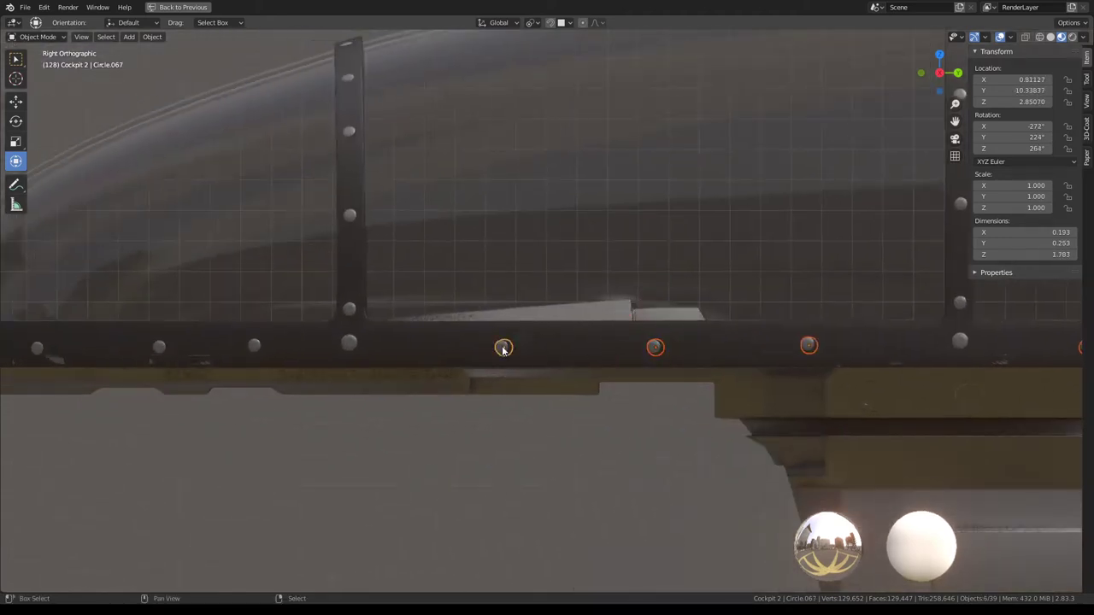
pyautogui.keyDown('shift'); pyautogui.click(254, 345); pyautogui.keyUp('shift')
pyautogui.keyDown('shift'); pyautogui.moveTo(213, 346); pyautogui.dragTo(485, 353, button='middle'); pyautogui.keyUp('shift')
pyautogui.keyDown('shift'); pyautogui.click(430, 354); pyautogui.keyUp('shift')
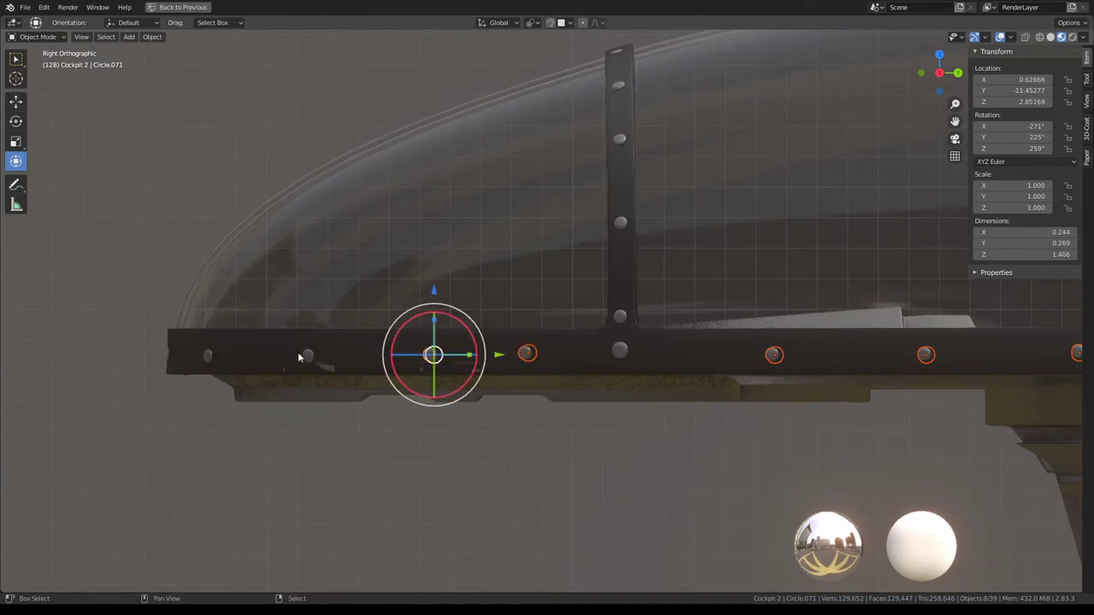
pyautogui.keyDown('shift'); pyautogui.click(306, 356); pyautogui.keyUp('shift')
pyautogui.moveTo(312, 356); pyautogui.dragTo(580, 376, button='middle')
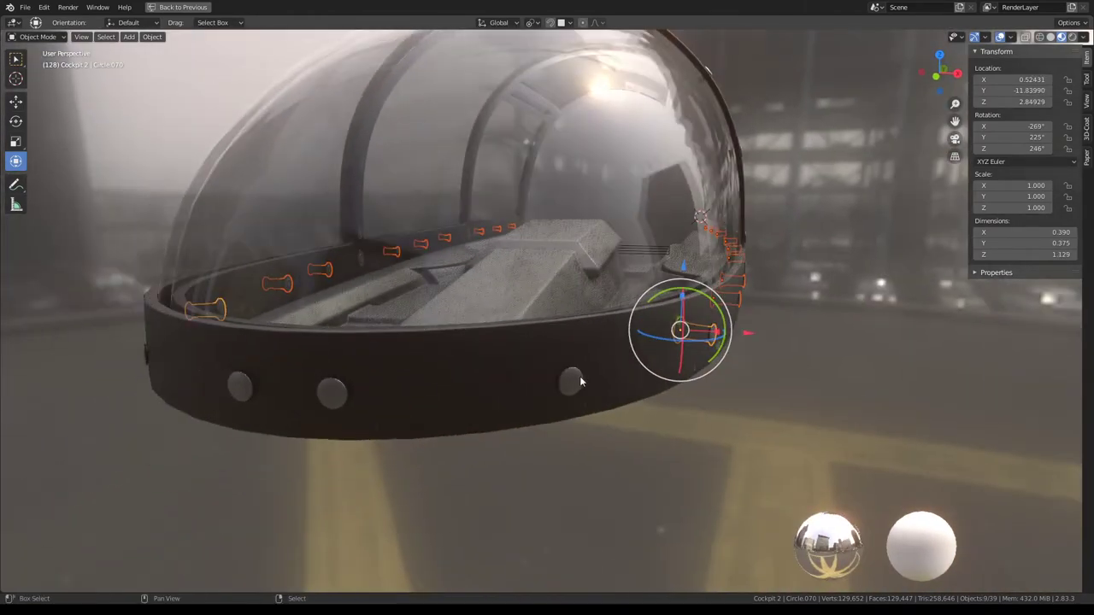
pyautogui.keyDown('shift'); pyautogui.click(560, 377); pyautogui.keyUp('shift')
pyautogui.keyDown('shift'); pyautogui.click(332, 395); pyautogui.keyUp('shift')
pyautogui.moveTo(332, 395); pyautogui.dragTo(287, 385, button='middle')
# Step: In front view, flatten the selected rivets to zero Z scale, then reset their scale to 1
pyautogui.press('KP_1')
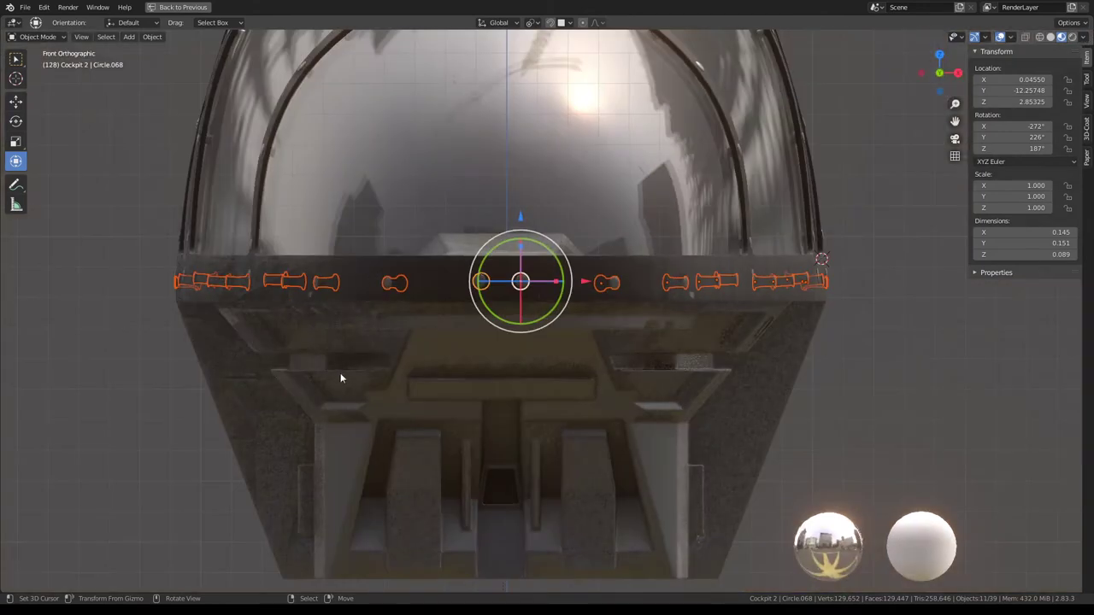
pyautogui.press('s')
pyautogui.press('z')
pyautogui.press('0')
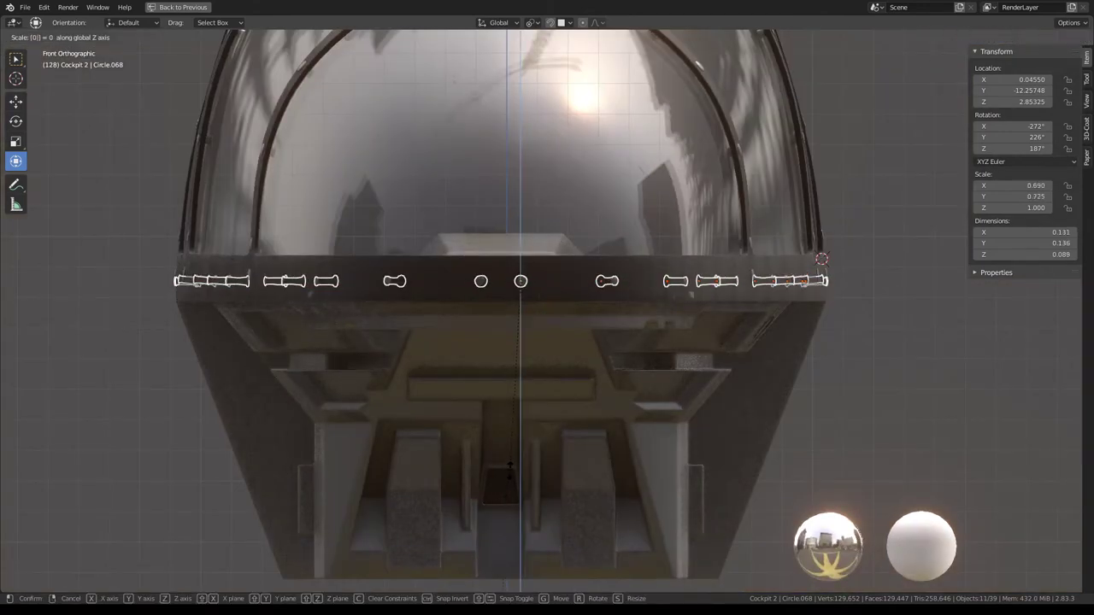
pyautogui.press('Return')
pyautogui.hotkey('alt', 's')
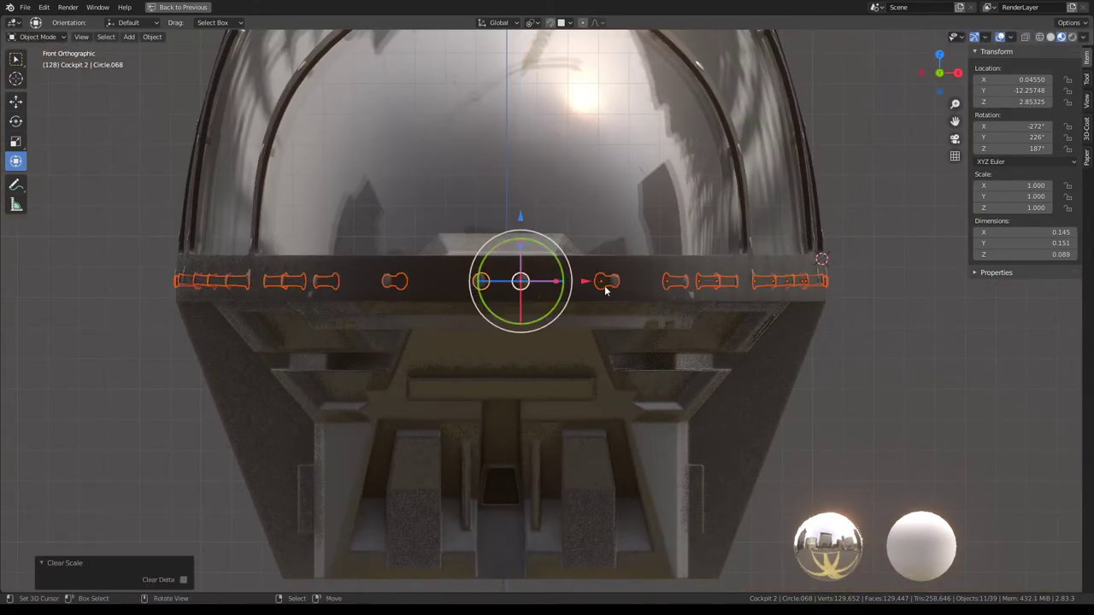
# Step: In Right Orthographic view, raise the selected rivets slightly along Z
pyautogui.press('KP_3')
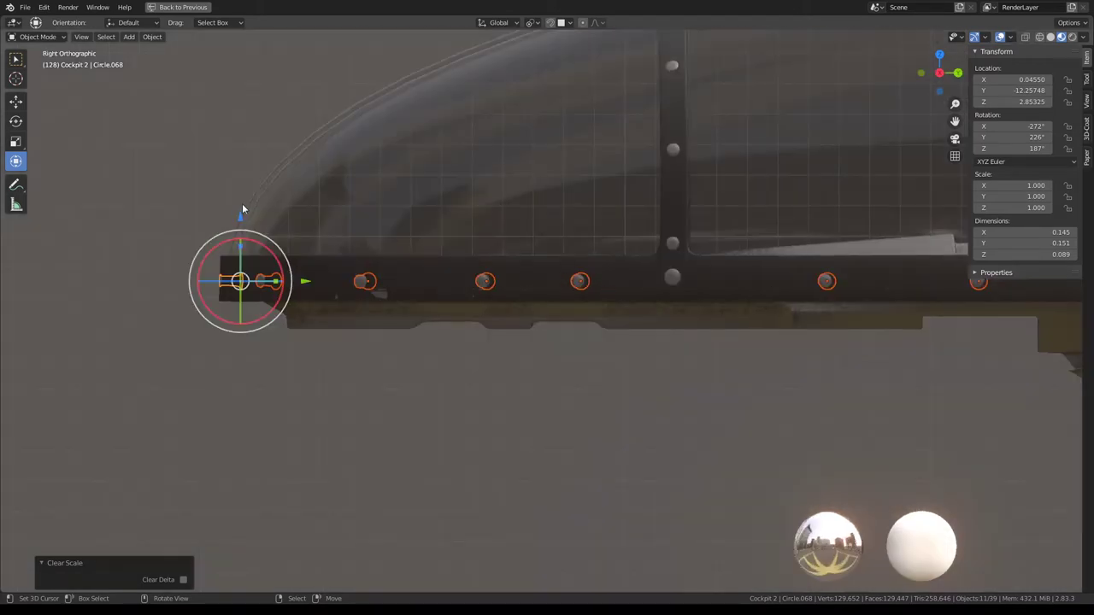
pyautogui.press('g')
pyautogui.press('z')
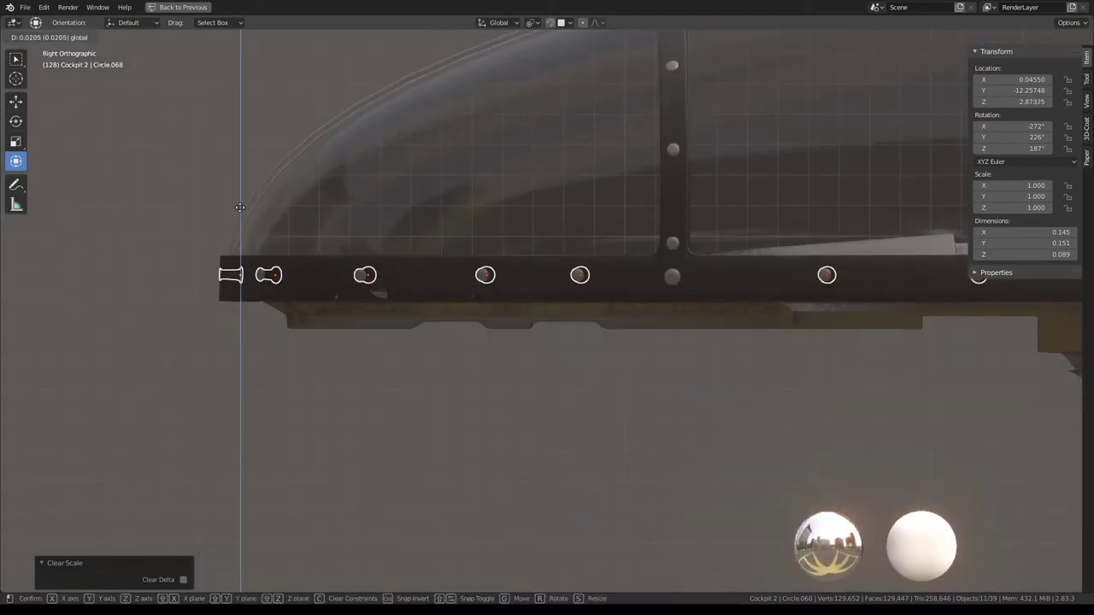
pyautogui.click(379, 293)
# Step: Reselect the junction rivets on the cockpit side from new viewing angles
pyautogui.moveTo(379, 293)
pyautogui.mouseDown(button='middle')
pyautogui.moveTo(867, 303)
pyautogui.moveTo(555, 296)
pyautogui.moveTo(384, 313)
pyautogui.moveTo(630, 359)
pyautogui.moveTo(477, 245)
pyautogui.moveTo(476, 255)
pyautogui.mouseUp(button='middle')
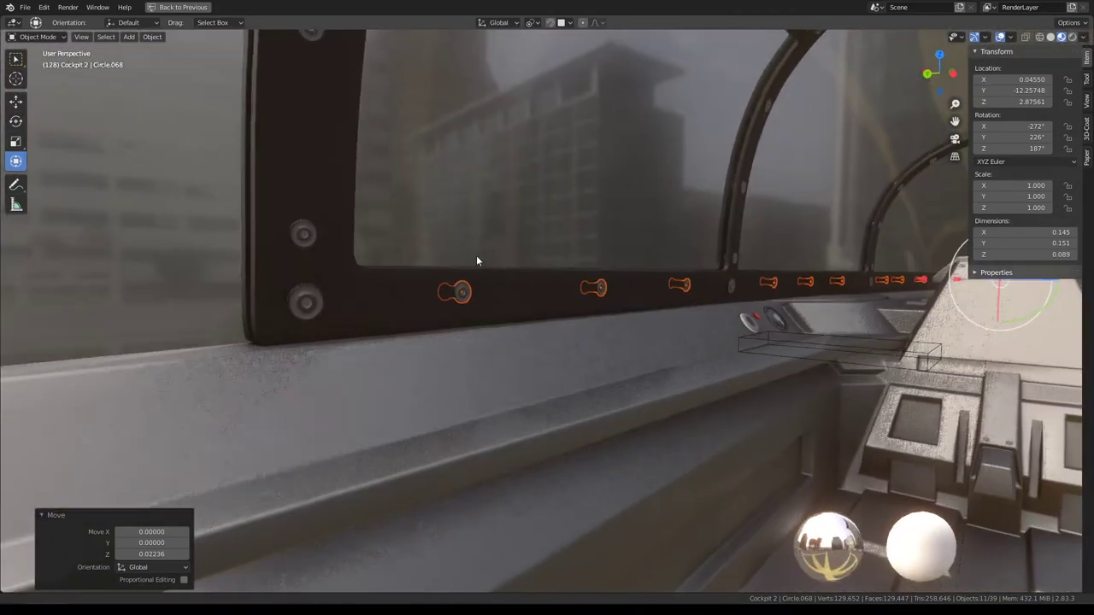
pyautogui.moveTo(731, 301)
pyautogui.mouseDown(button='middle')
pyautogui.moveTo(537, 267)
pyautogui.moveTo(450, 281)
pyautogui.moveTo(498, 318)
pyautogui.mouseUp(button='middle')
pyautogui.scroll(3, 510, 293)
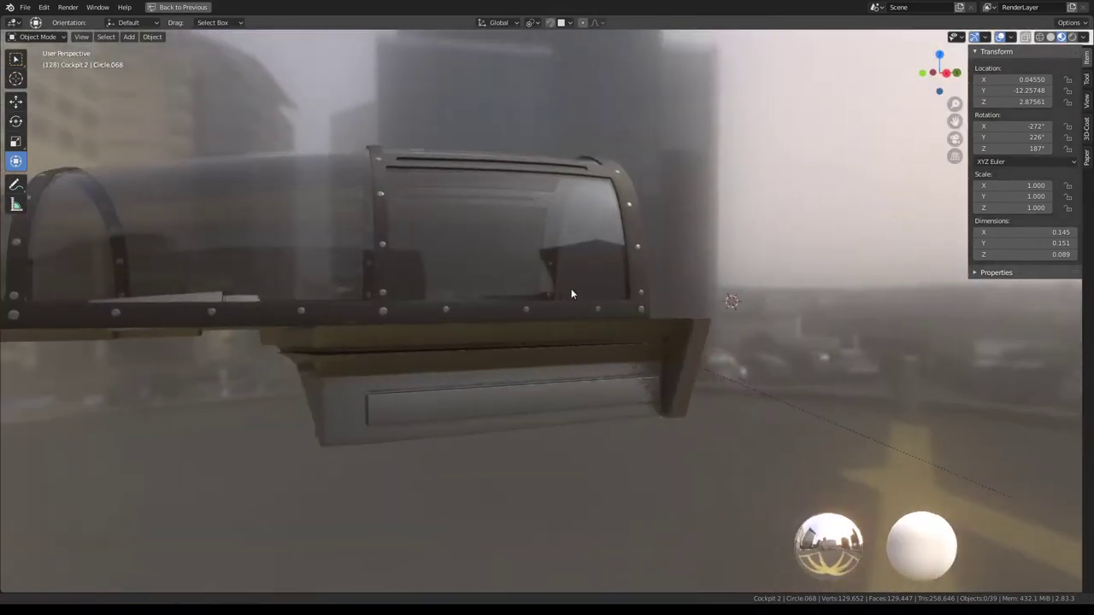
pyautogui.moveTo(571, 288); pyautogui.dragTo(753, 331, button='middle')
pyautogui.keyDown('shift'); pyautogui.click(359, 325); pyautogui.keyUp('shift')
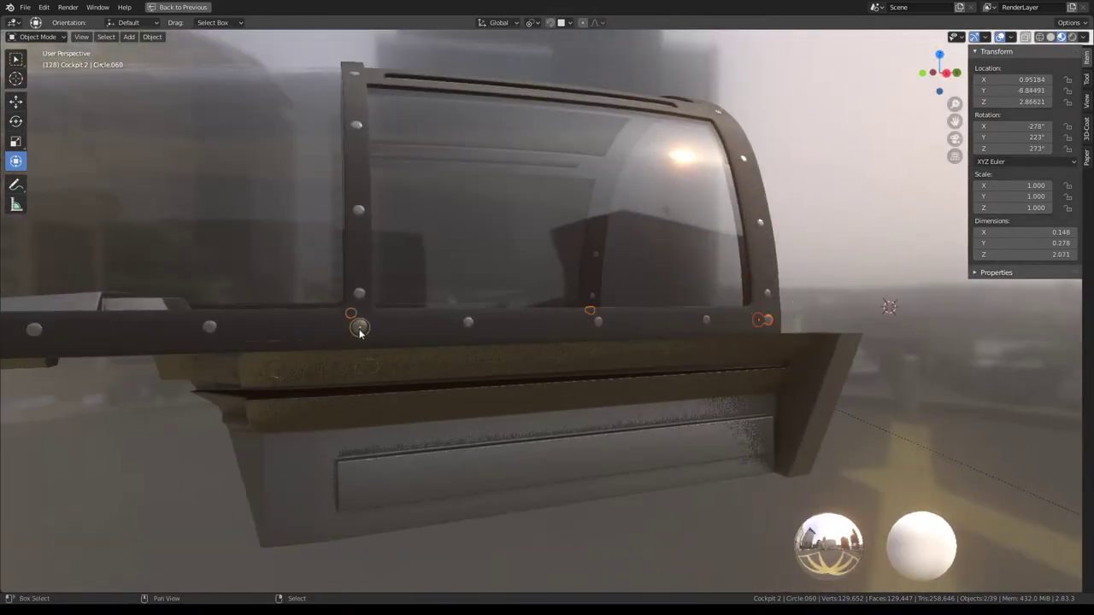
pyautogui.keyDown('shift'); pyautogui.moveTo(359, 325); pyautogui.dragTo(564, 346, button='middle'); pyautogui.keyUp('shift')
pyautogui.keyDown('shift'); pyautogui.click(561, 345); pyautogui.keyUp('shift')
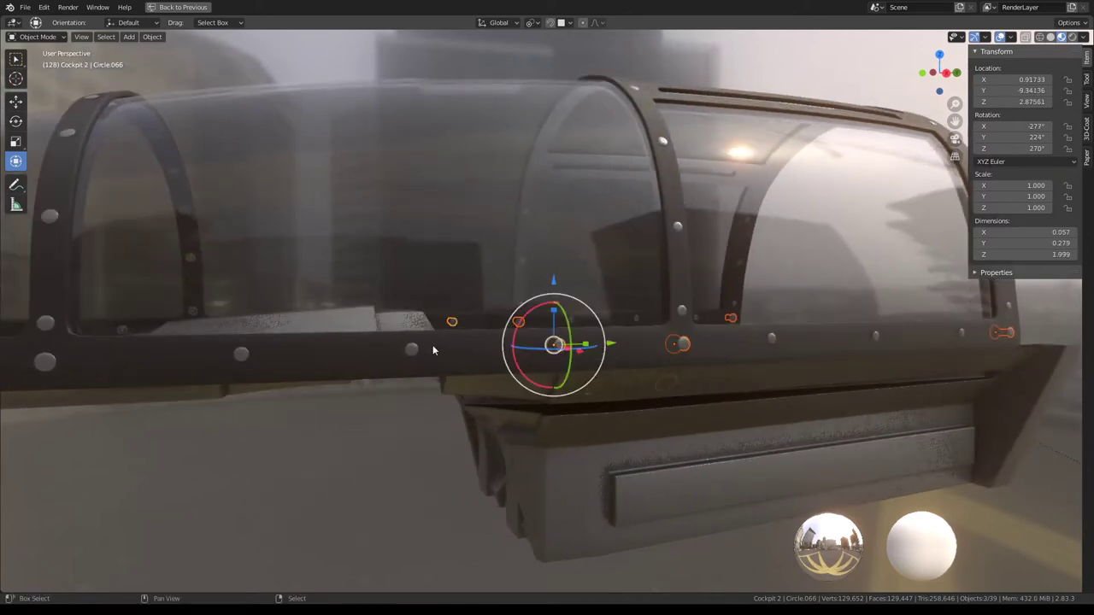
pyautogui.hotkey('ctrl', 'z')
pyautogui.keyDown('shift'); pyautogui.click(1013, 341); pyautogui.keyUp('shift')
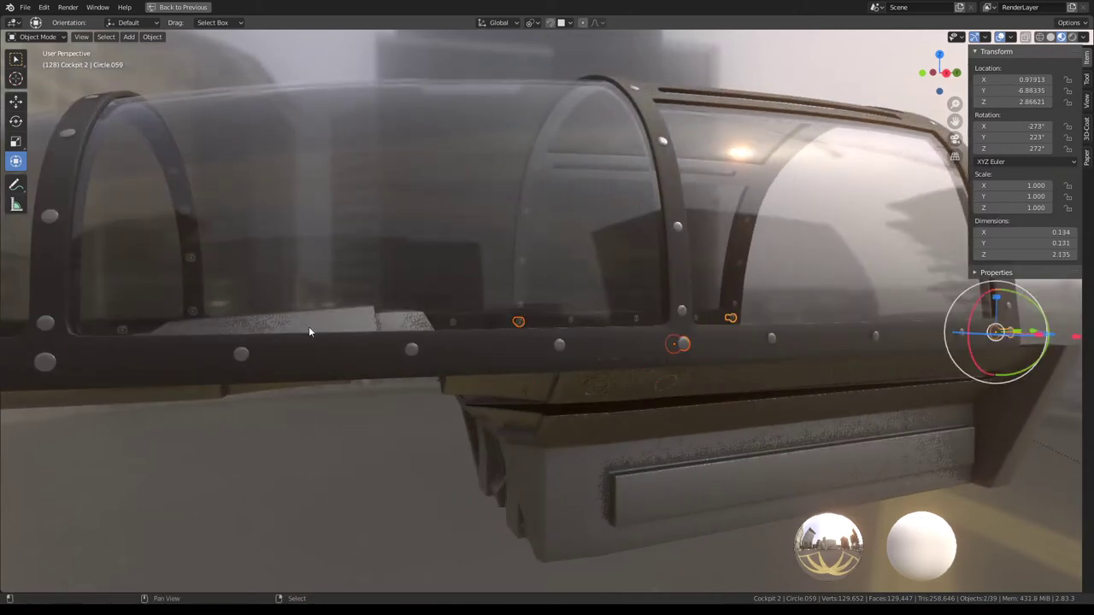
pyautogui.moveTo(1013, 342); pyautogui.dragTo(490, 354, button='middle')
pyautogui.keyDown('shift'); pyautogui.click(356, 374); pyautogui.keyUp('shift')
pyautogui.scroll(-2, 357, 367)
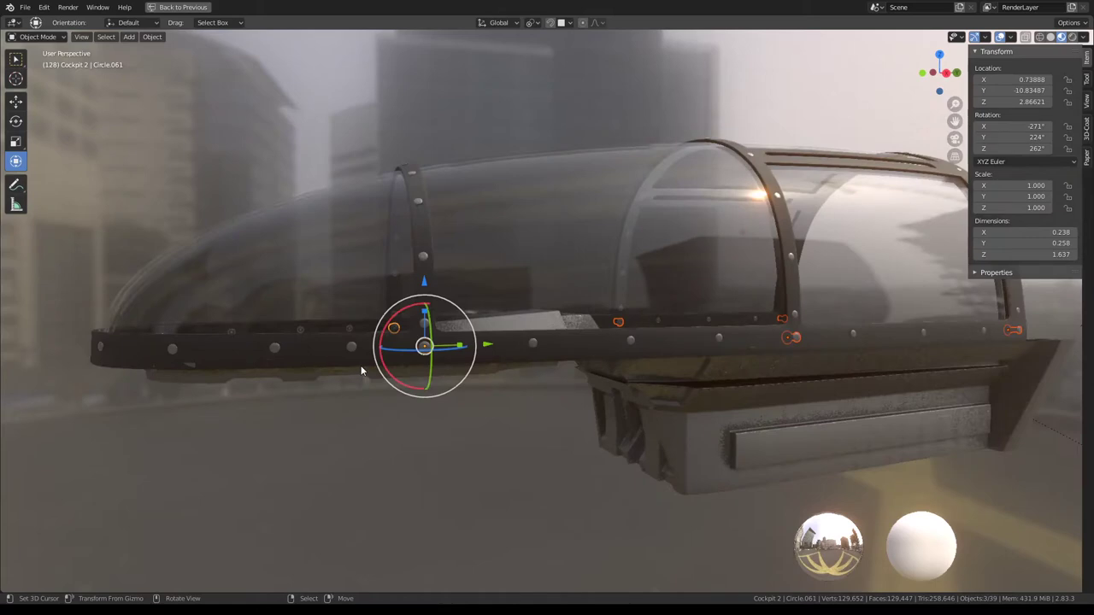
# Step: From the right side view, lift the chosen rivets along Z to 2.87723
pyautogui.press('KP_3')
pyautogui.scroll(3, 289, 221)
pyautogui.scroll(1, 287, 298)
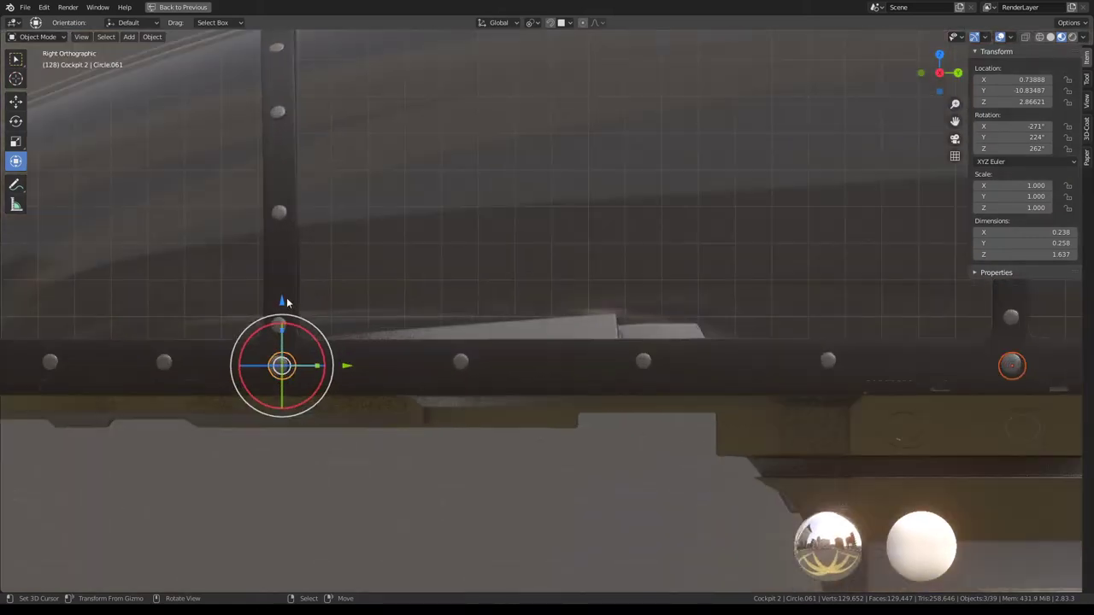
pyautogui.press('g')
pyautogui.press('z')
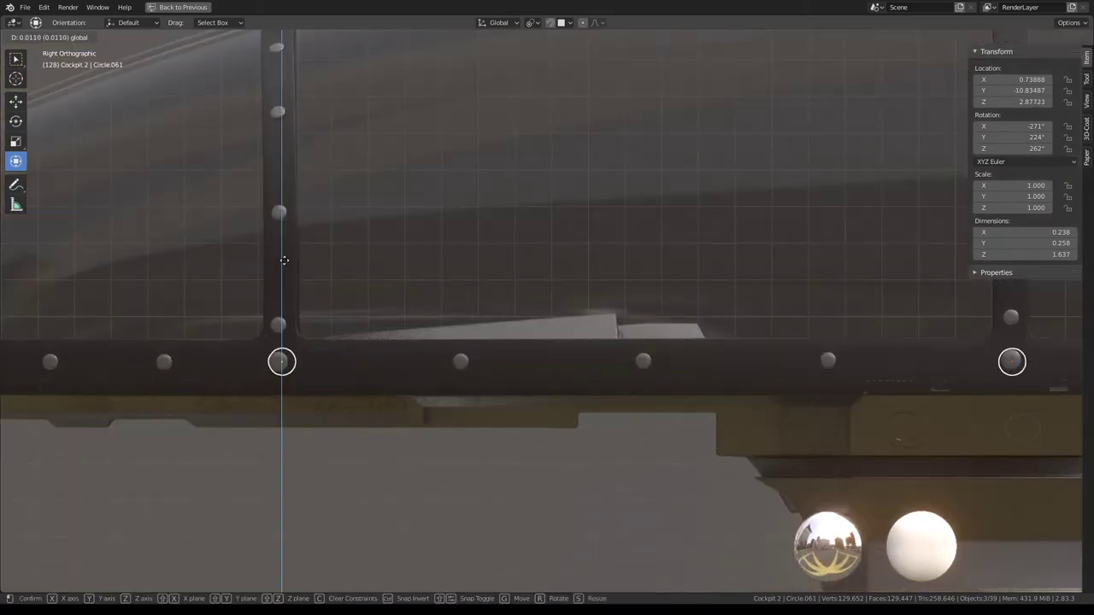
pyautogui.click(284, 260)
pyautogui.scroll(-5, 521, 310)
pyautogui.moveTo(724, 334)
pyautogui.keyDown('shift'); pyautogui.mouseDown(button='middle')
pyautogui.moveTo(591, 313)
pyautogui.moveTo(504, 338)
pyautogui.moveTo(433, 329)
pyautogui.moveTo(484, 320)
pyautogui.moveTo(692, 336)
pyautogui.moveTo(610, 338)
pyautogui.moveTo(717, 324)
pyautogui.moveTo(699, 361)
pyautogui.moveTo(675, 320)
pyautogui.moveTo(641, 312)
pyautogui.moveTo(672, 302)
pyautogui.mouseUp(button='middle'); pyautogui.keyUp('shift')
# Step: In the cockpit body's mesh, nudge the side rim edge loop slightly upward
pyautogui.click(692, 336)
pyautogui.press('Tab')
pyautogui.keyDown('alt'); pyautogui.click(675, 320); pyautogui.keyUp('alt')
pyautogui.moveTo(767, 327); pyautogui.dragTo(772, 321)
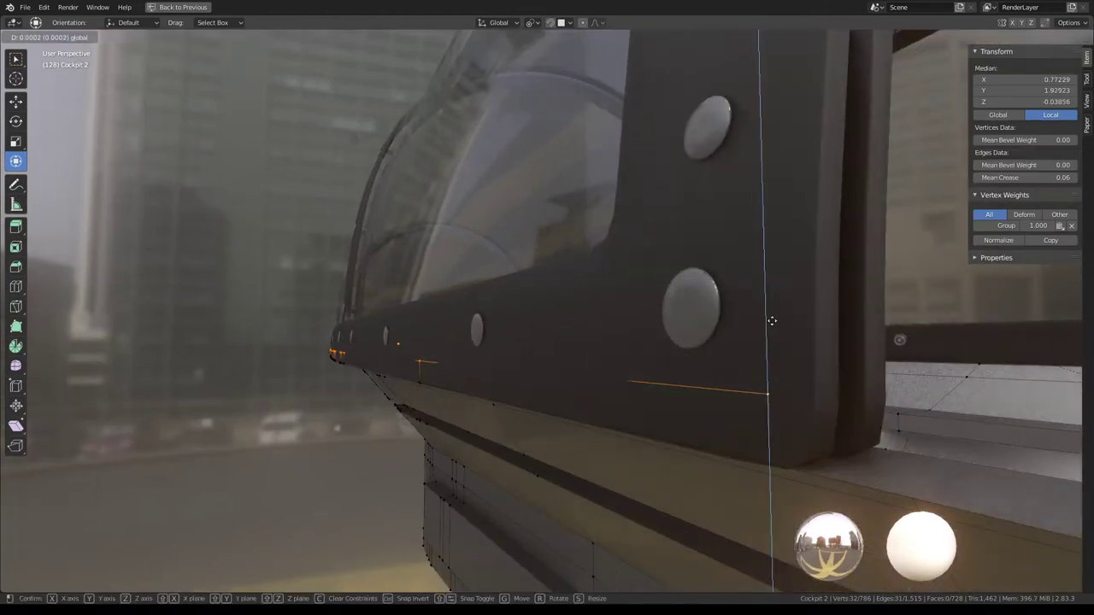
pyautogui.click(767, 188)
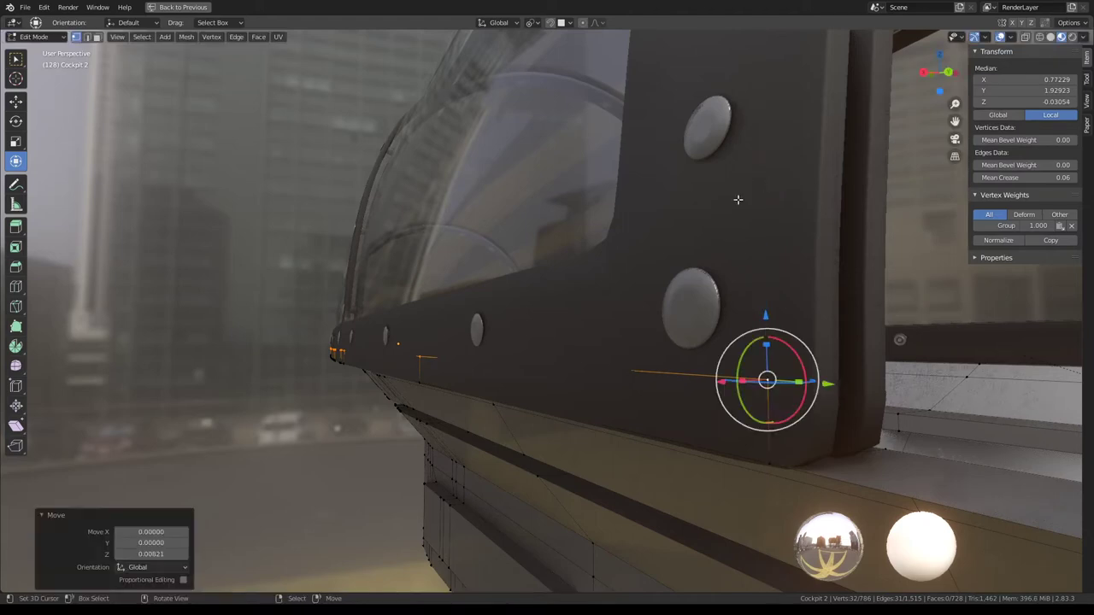
pyautogui.press('Tab')
# Step: In face select mode, pick the strip face below the canopy frame
pyautogui.hotkey('ctrl', 'space')
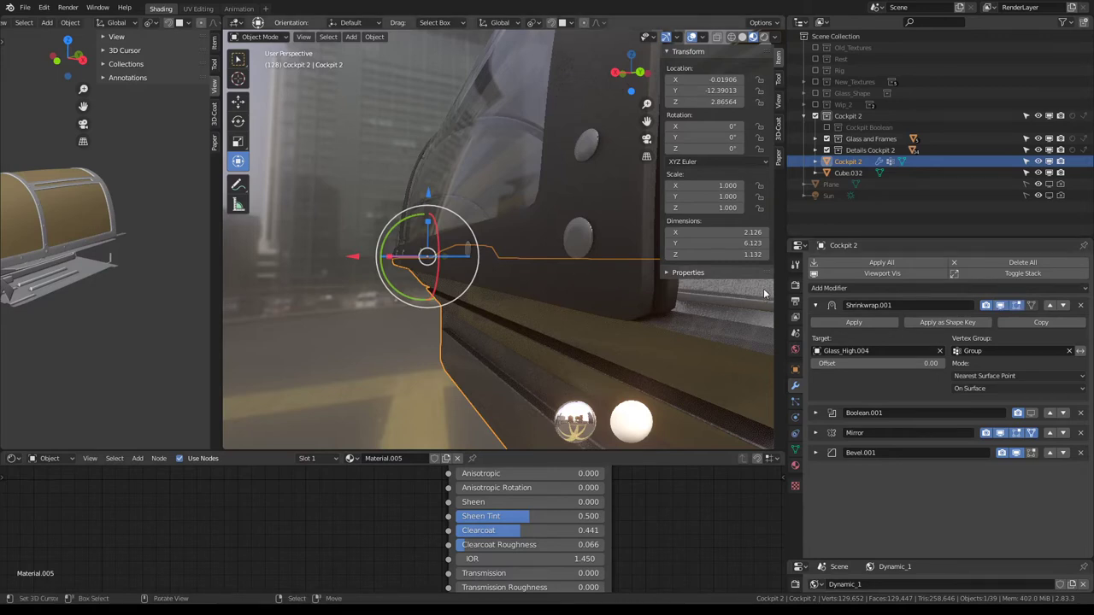
pyautogui.hotkey('ctrl', 'space')
pyautogui.press('Tab')
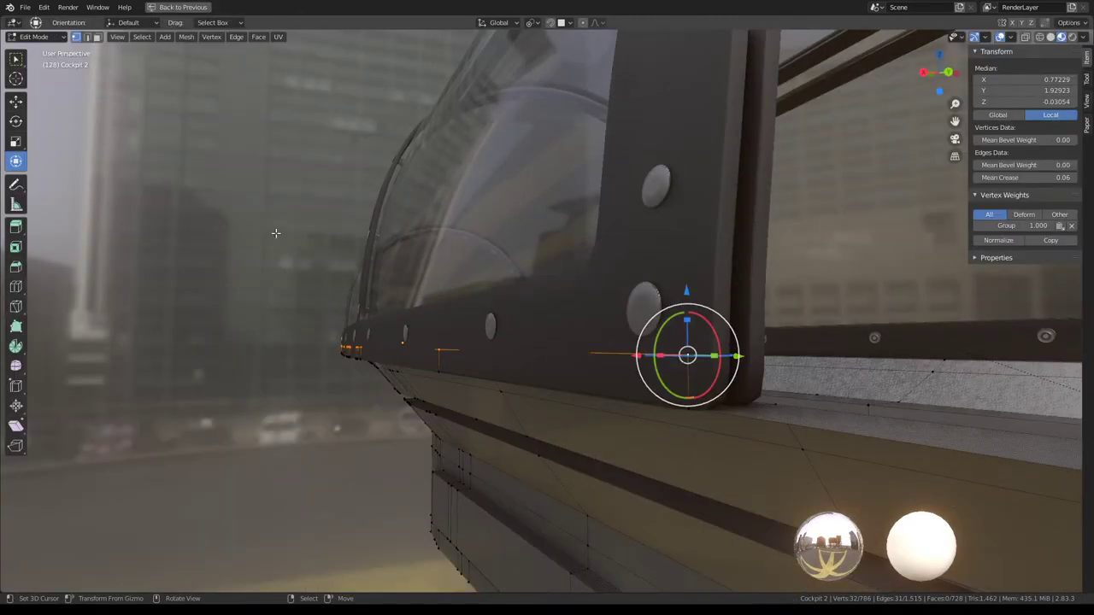
pyautogui.press('3')
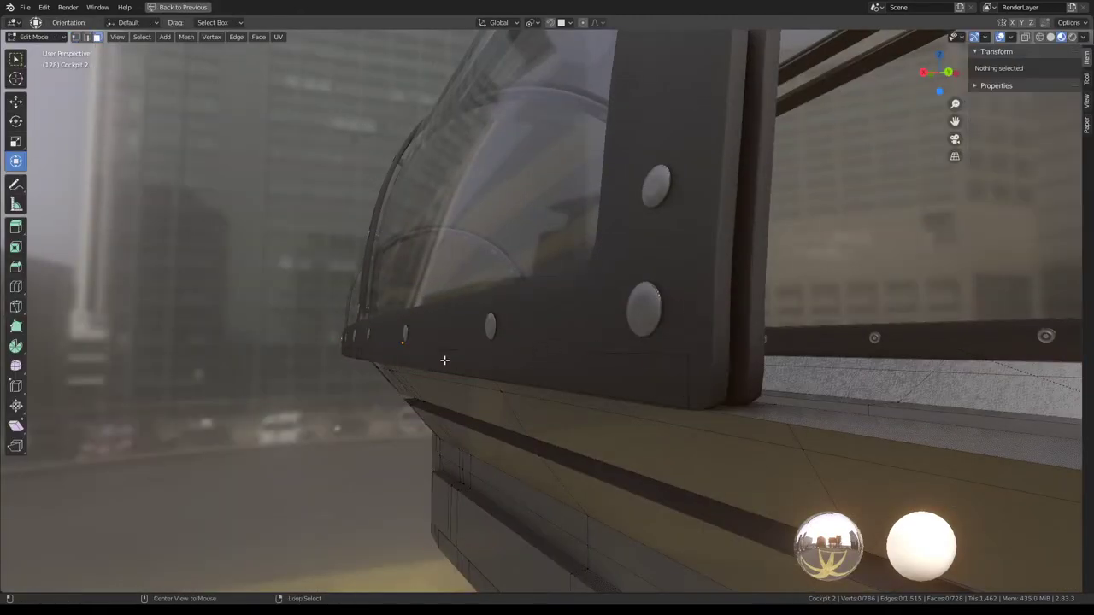
pyautogui.click(444, 360)
pyautogui.hotkey('ctrl', 'space')
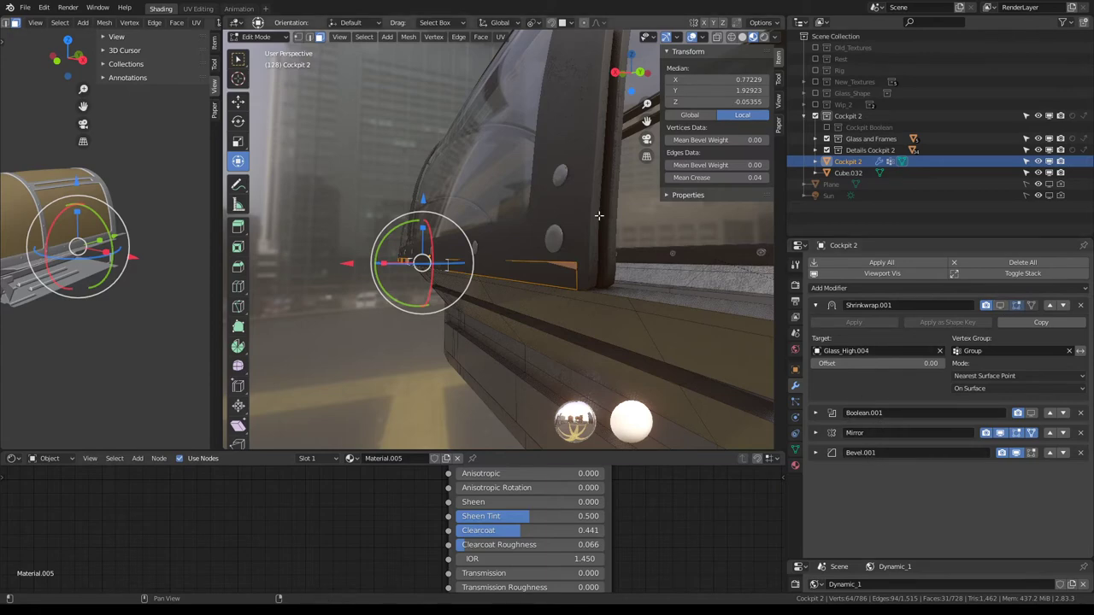
pyautogui.hotkey('ctrl', 'space')
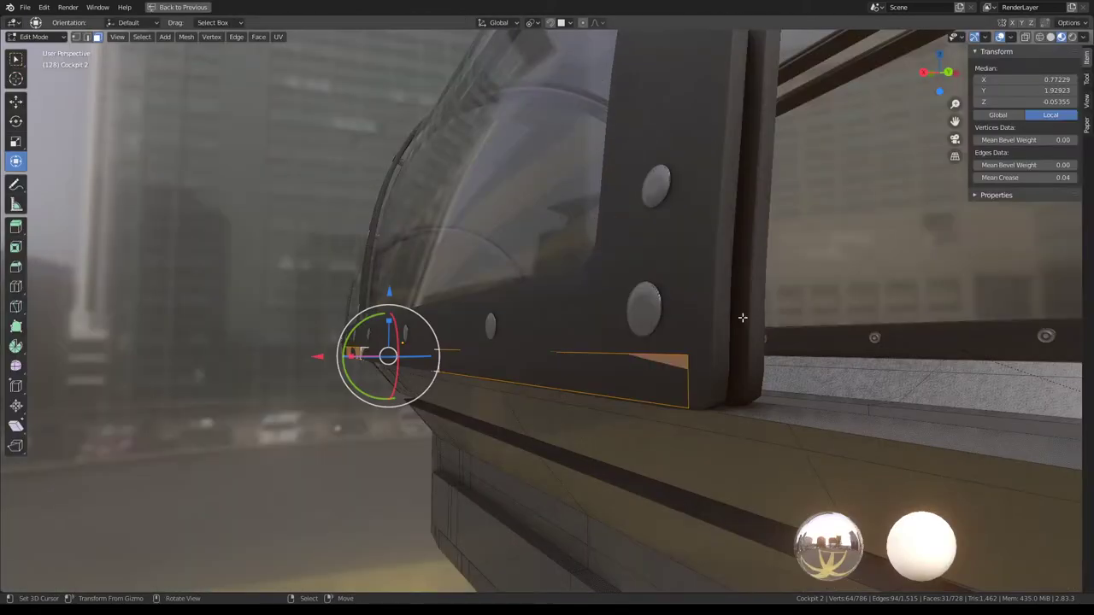
# Step: Trial an inset on the strip face, undo it, and pick a different side face
pyautogui.hotkey('ctrl', 'f')
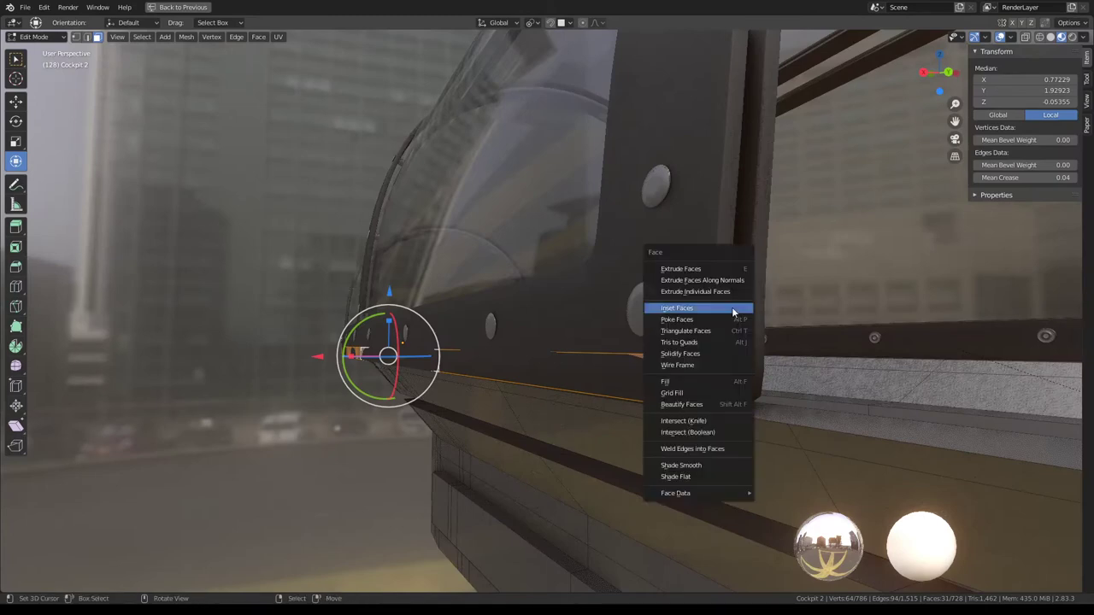
pyautogui.click(733, 309)
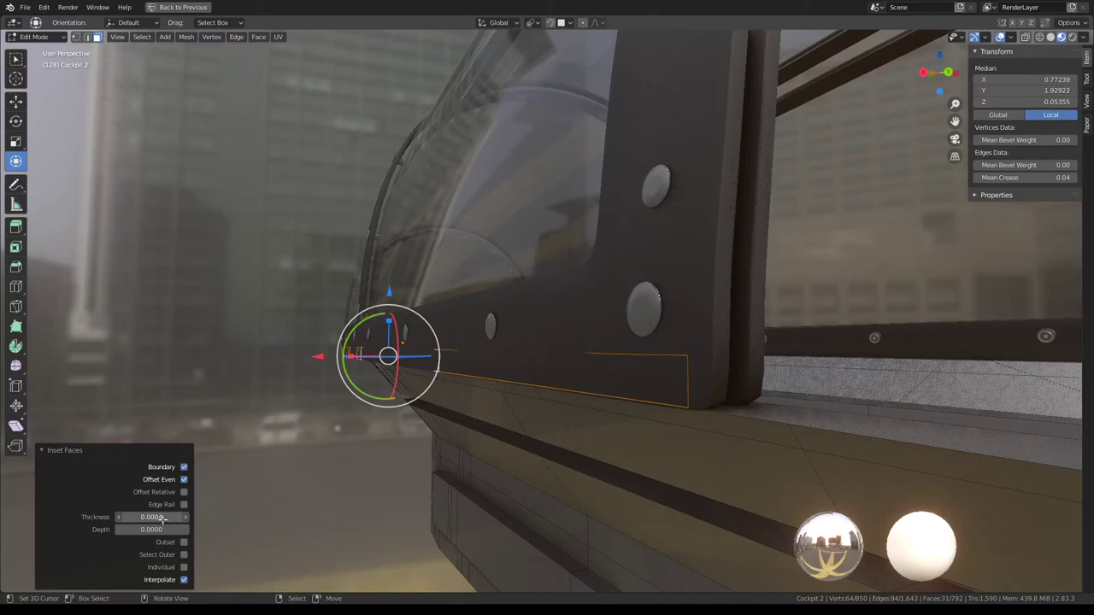
pyautogui.moveTo(174, 379); pyautogui.dragTo(183, 359, button='middle')
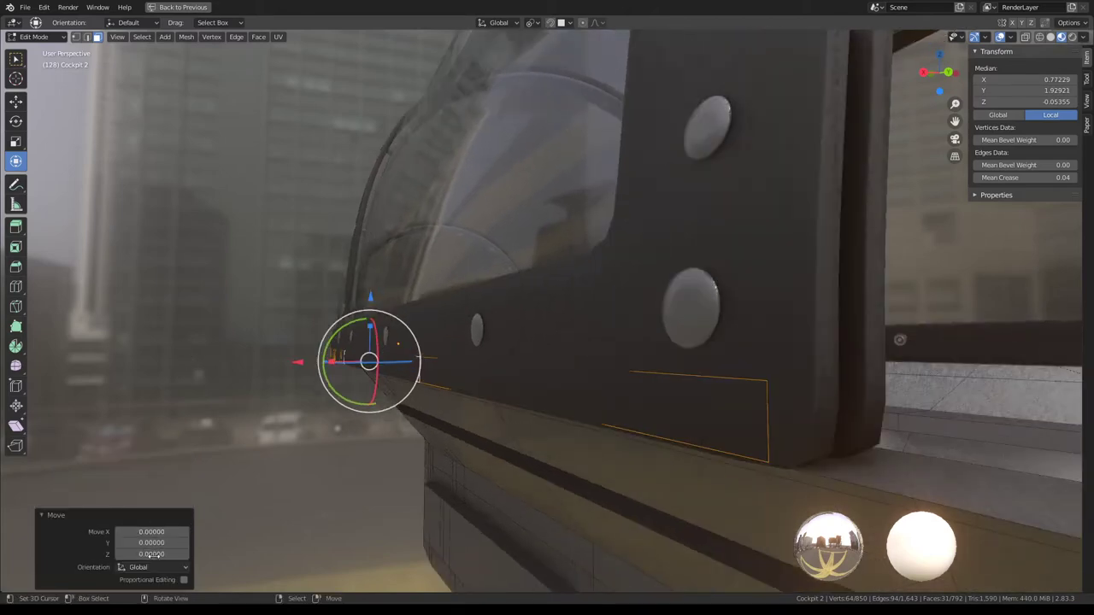
pyautogui.hotkey('ctrl', 'z')
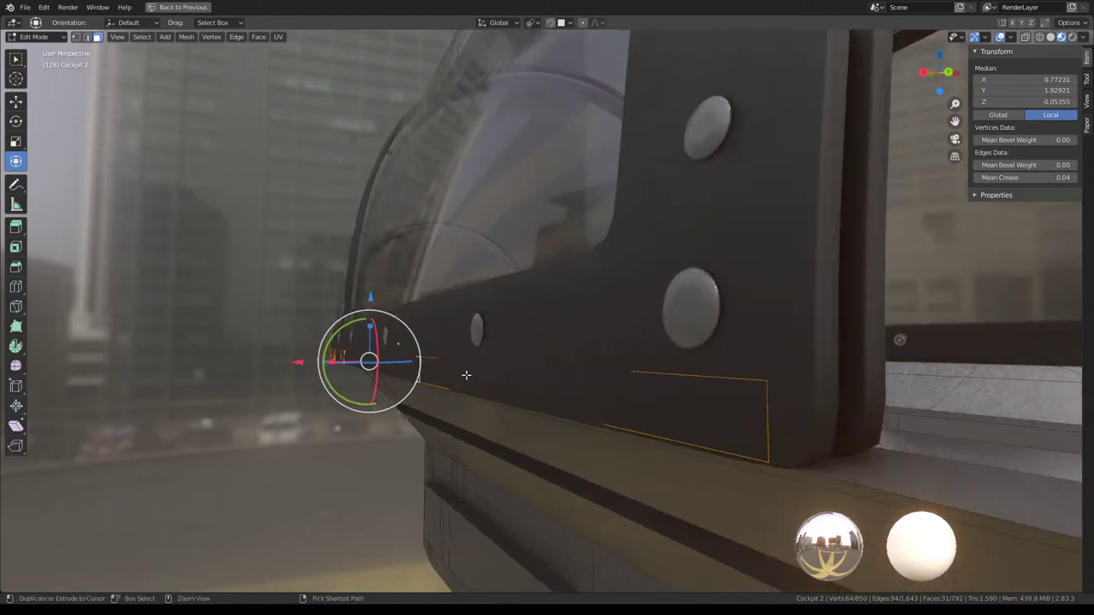
pyautogui.hotkey('ctrl', 'z')
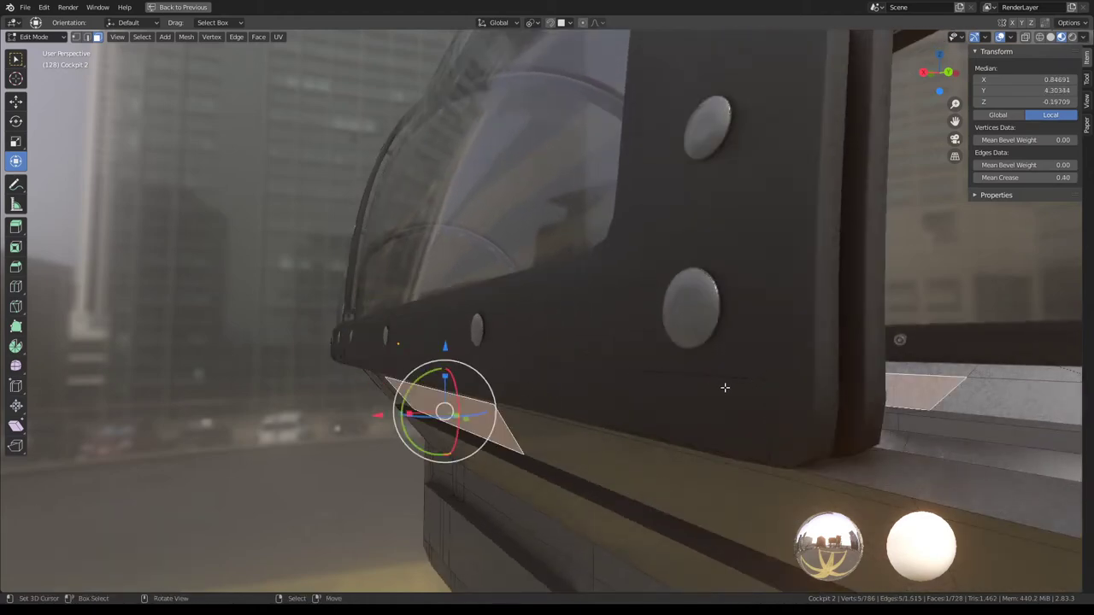
pyautogui.click(683, 374)
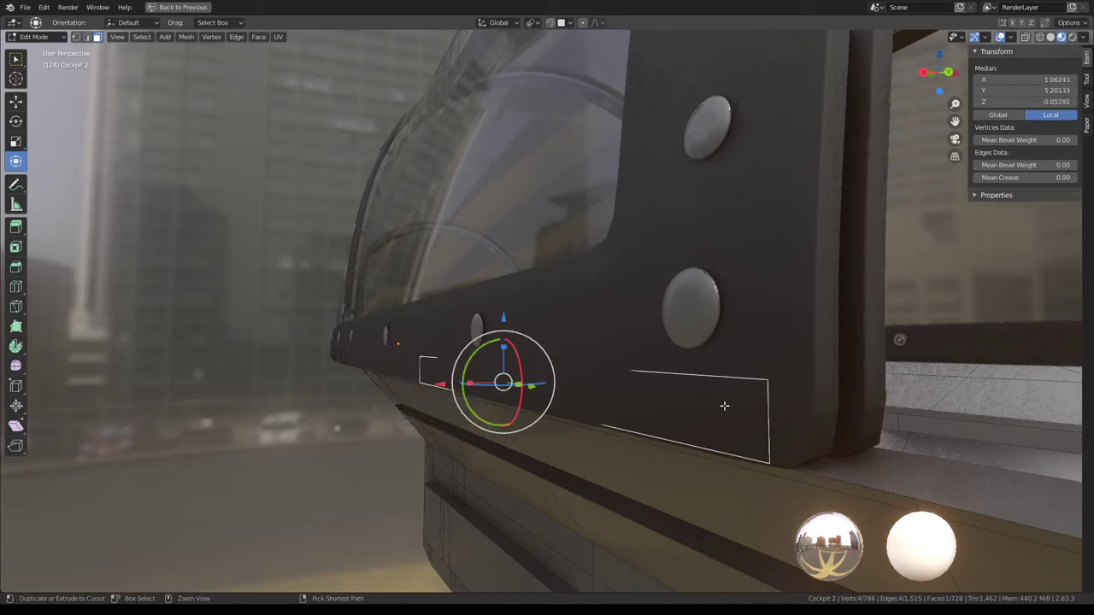
pyautogui.moveTo(724, 406); pyautogui.dragTo(561, 382, button='middle')
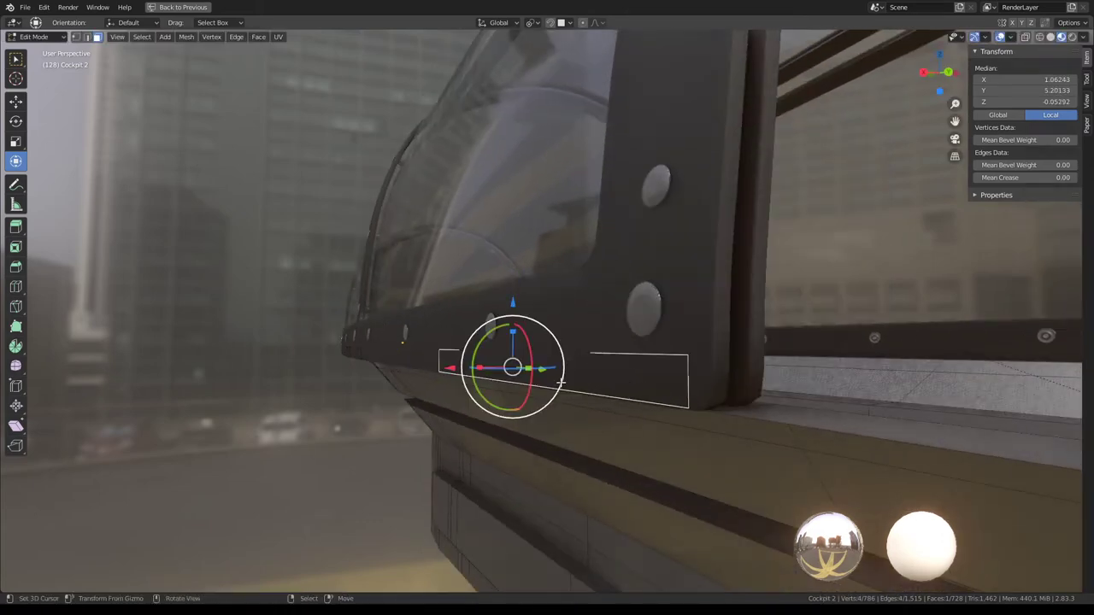
pyautogui.hotkey('ctrl', 'space')
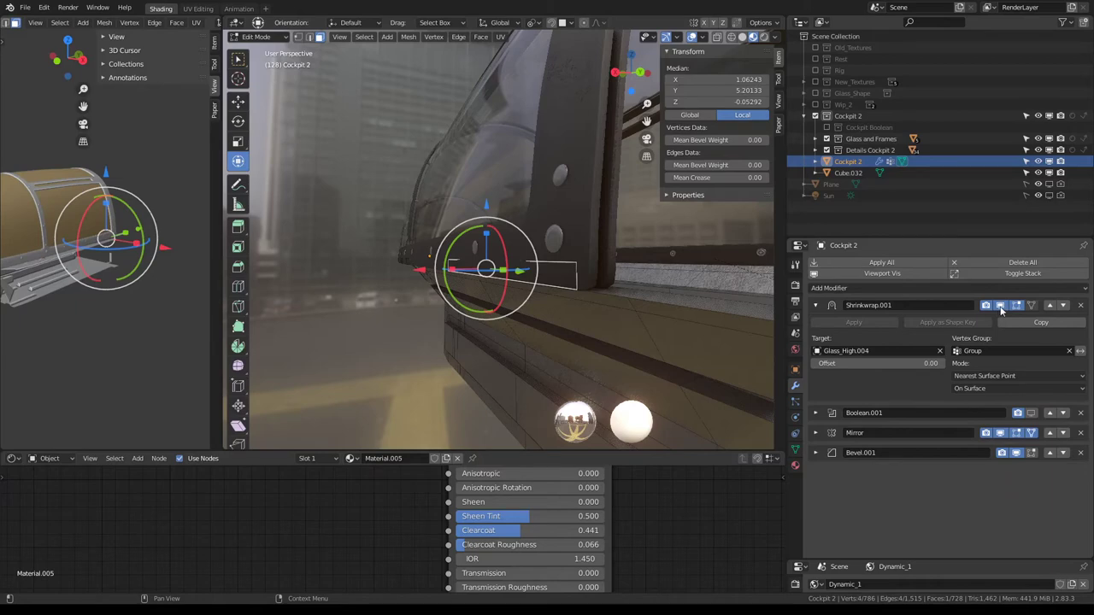
pyautogui.hotkey('ctrl', 'space')
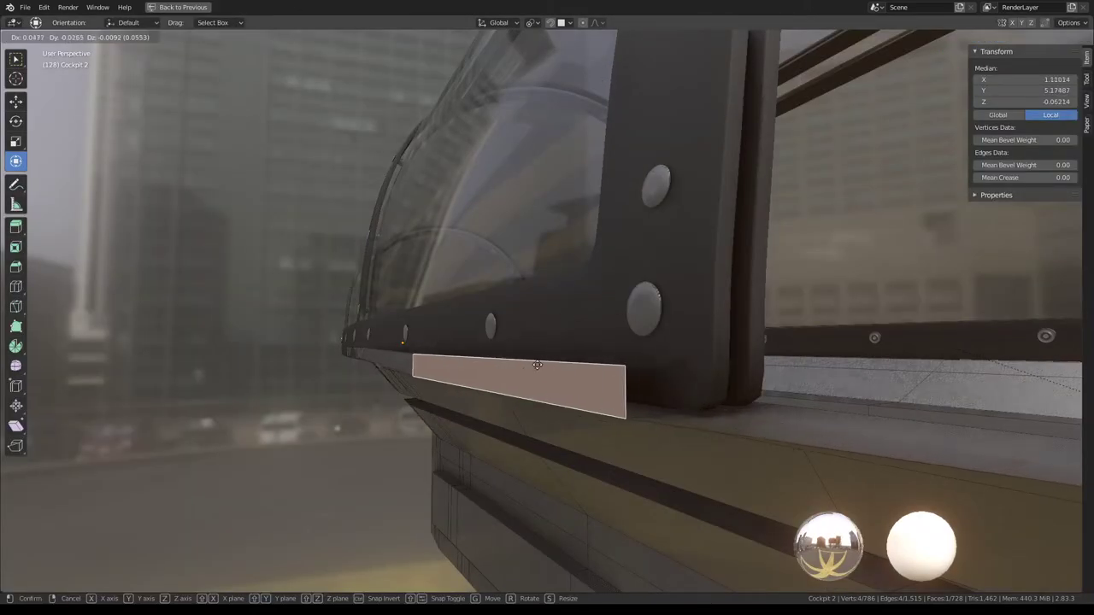
# Step: Inset the rim strip faces with reduced thickness and depth 0.0056, then undo and exit Edit Mode
pyautogui.keyDown('alt'); pyautogui.click(436, 359); pyautogui.keyUp('alt')
pyautogui.rightClick(797, 375)
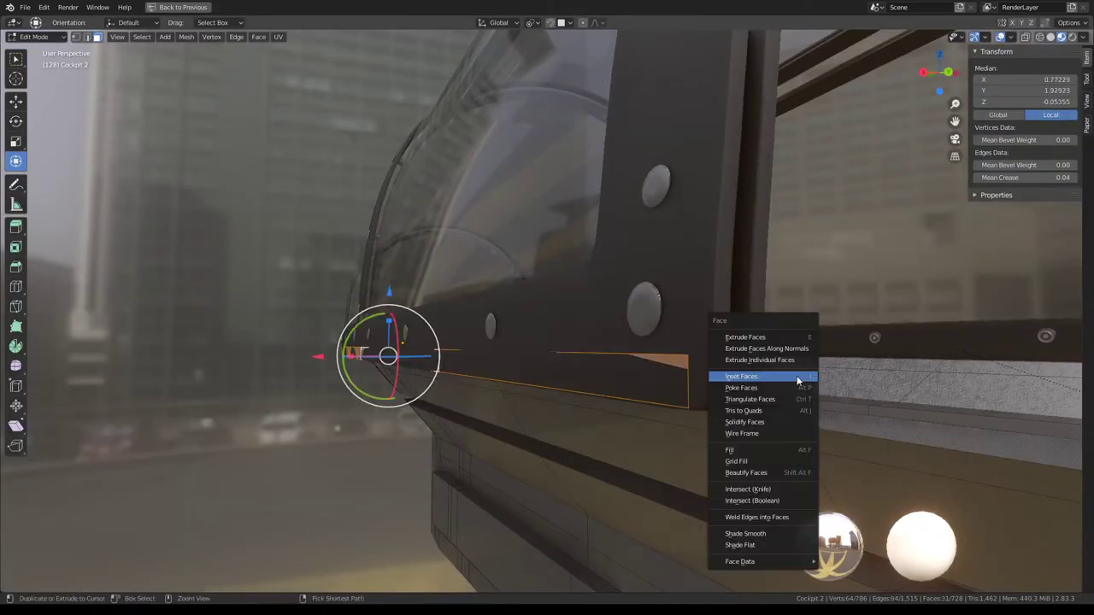
pyautogui.click(797, 375)
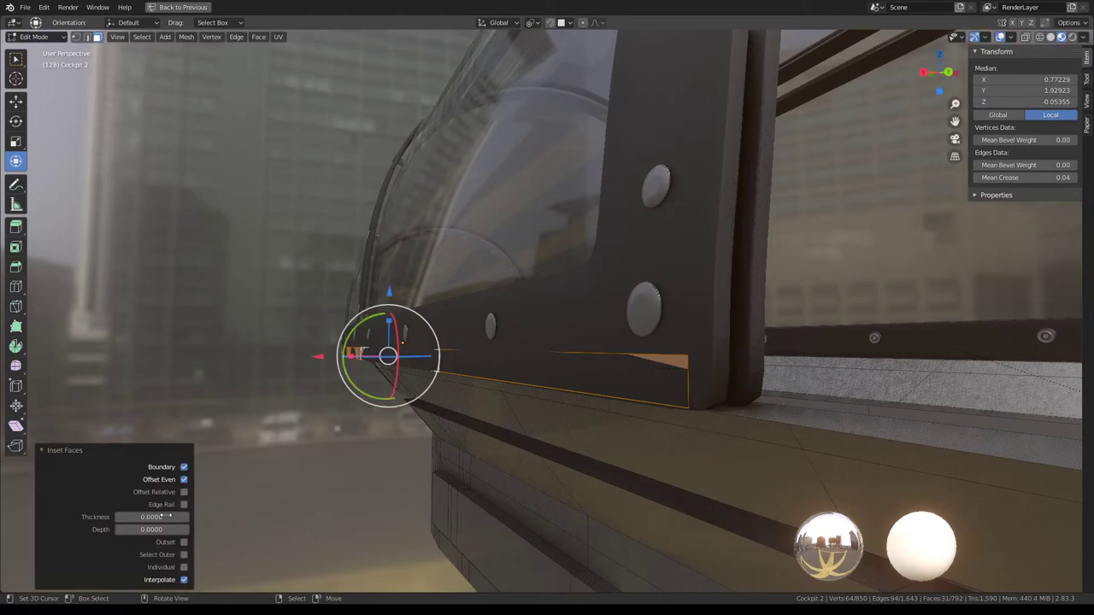
pyautogui.moveTo(151, 517)
pyautogui.mouseDown()
pyautogui.moveTo(145, 530)
pyautogui.moveTo(166, 530)
pyautogui.mouseUp()
pyautogui.moveTo(300, 457)
pyautogui.mouseDown(button='middle')
pyautogui.moveTo(579, 440)
pyautogui.moveTo(101, 550)
pyautogui.mouseUp(button='middle')
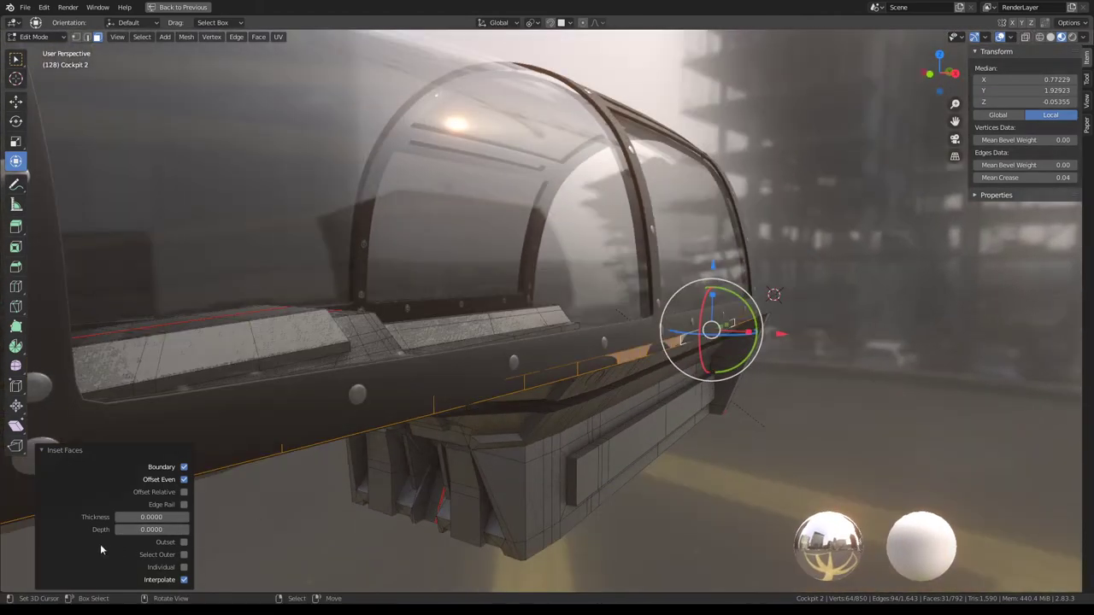
pyautogui.moveTo(137, 529); pyautogui.dragTo(159, 529)
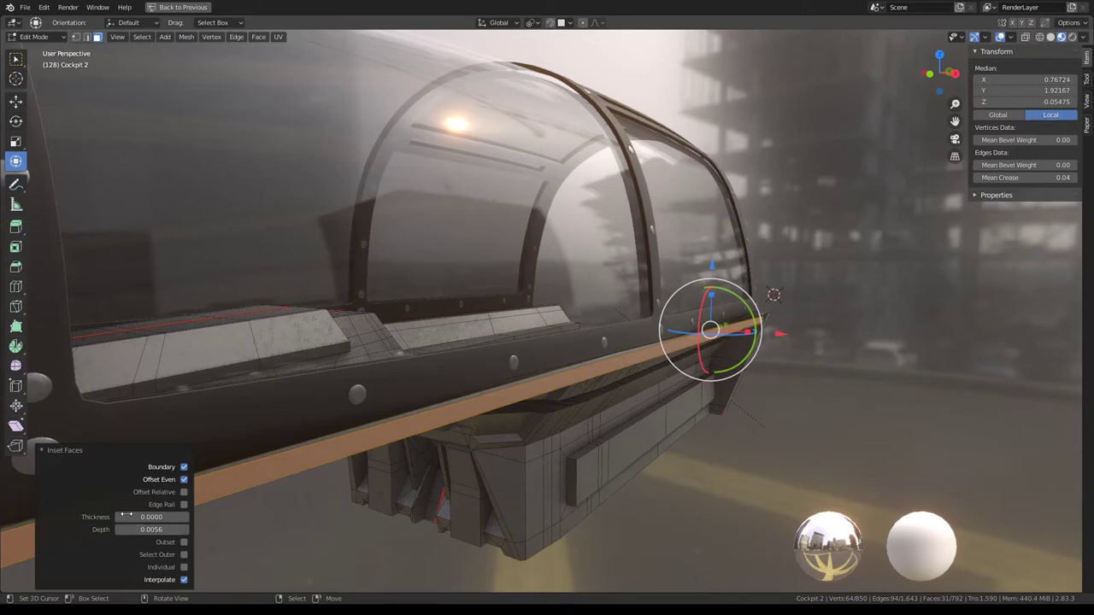
pyautogui.moveTo(125, 513); pyautogui.dragTo(463, 306, button='middle')
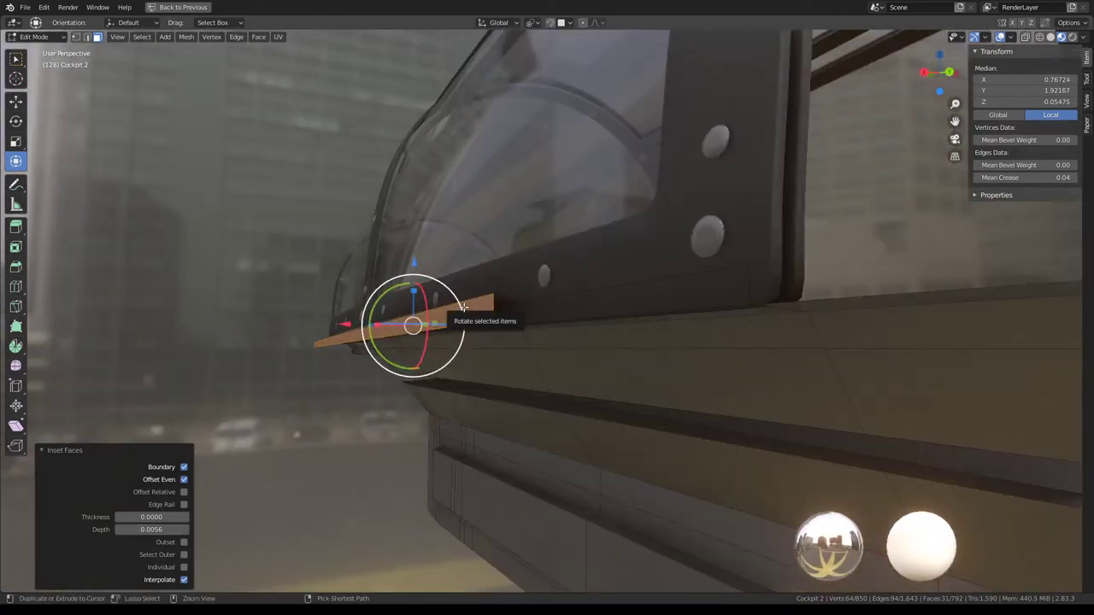
pyautogui.hotkey('ctrl', 'z')
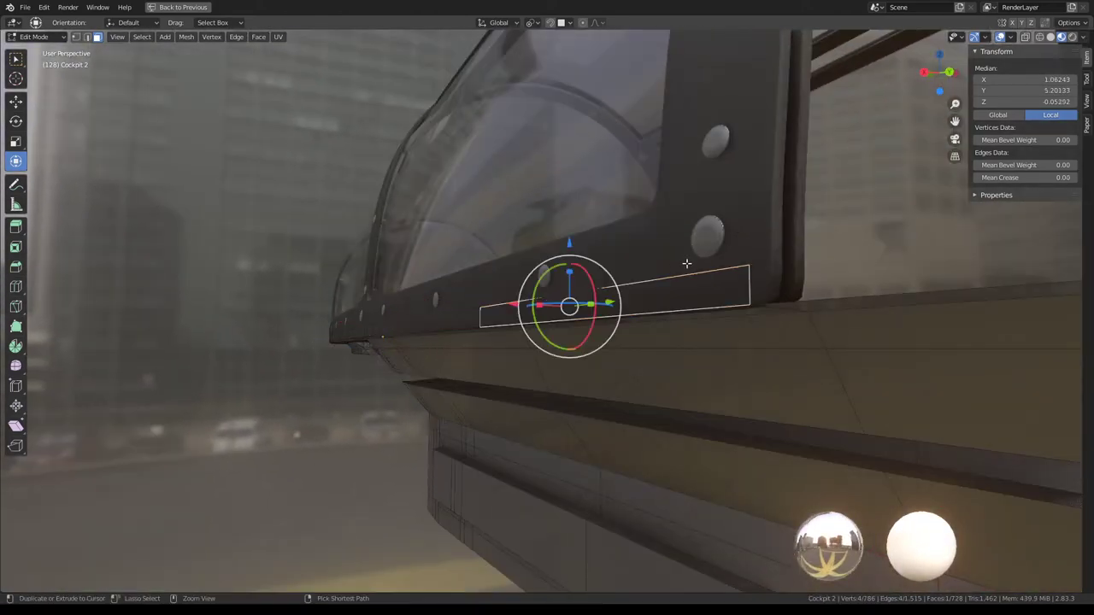
pyautogui.press('Tab')
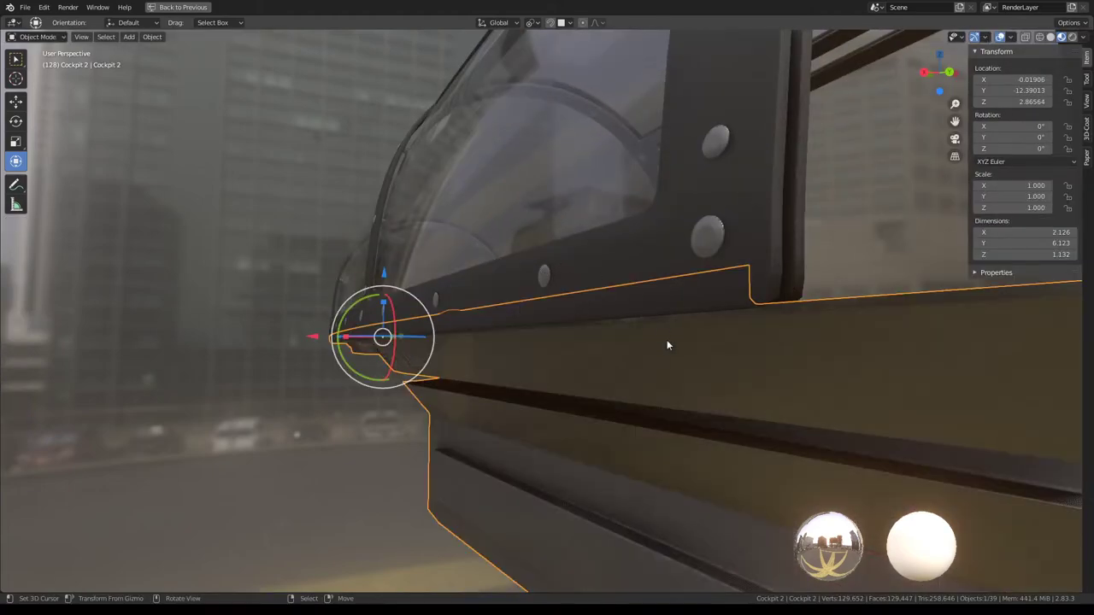
# Step: Isolate the cockpit, merge its overlapping vertices by distance, and select the outer rim loop
pyautogui.press('/')
pyautogui.press('Tab')
pyautogui.moveTo(666, 330)
pyautogui.mouseDown(button='middle')
pyautogui.moveTo(772, 360)
pyautogui.moveTo(724, 339)
pyautogui.moveTo(752, 291)
pyautogui.mouseUp(button='middle')
pyautogui.scroll(4, 753, 290)
pyautogui.scroll(3, 752, 291)
pyautogui.press('a')
pyautogui.press('q')
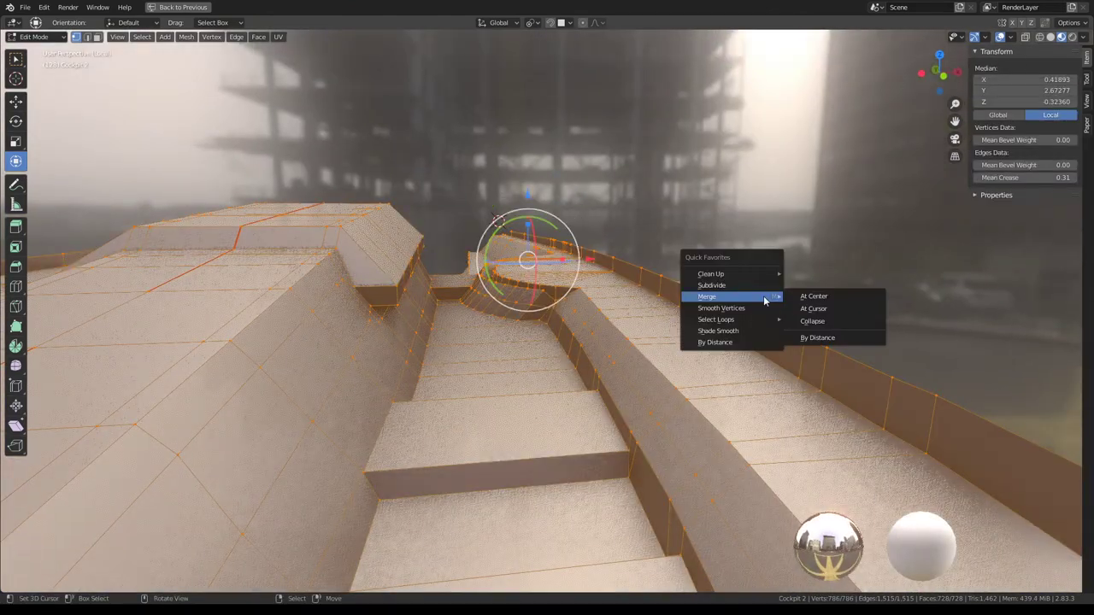
pyautogui.click(831, 338)
pyautogui.moveTo(797, 321); pyautogui.dragTo(772, 320, button='middle')
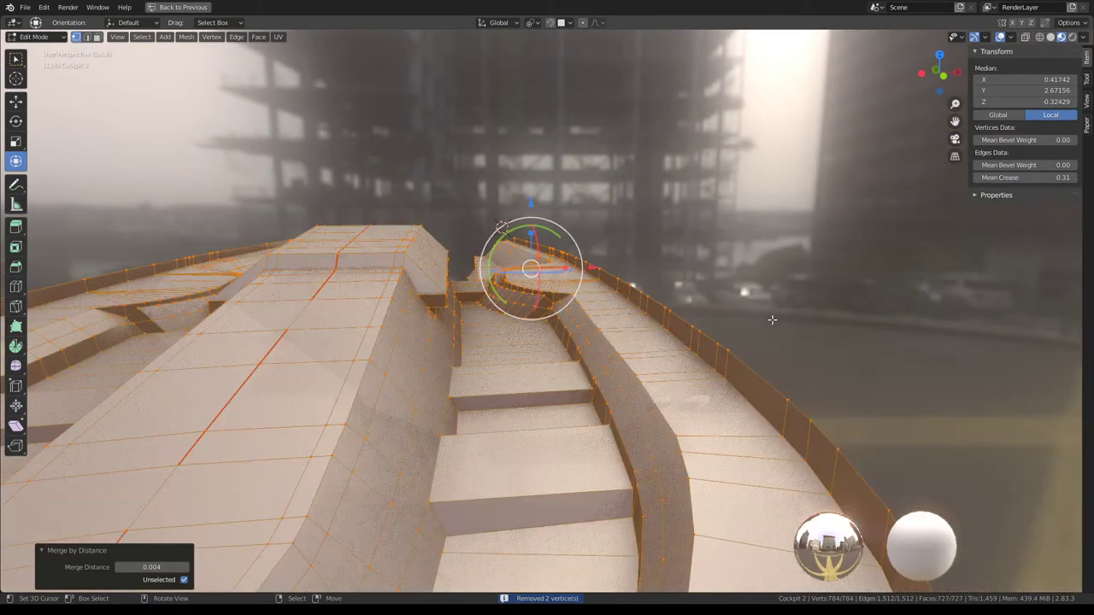
pyautogui.keyDown('alt'); pyautogui.click(735, 352); pyautogui.keyUp('alt')
pyautogui.moveTo(735, 352)
pyautogui.mouseDown(button='middle')
pyautogui.moveTo(749, 351)
pyautogui.moveTo(731, 386)
pyautogui.moveTo(730, 240)
pyautogui.moveTo(655, 341)
pyautogui.moveTo(580, 318)
pyautogui.moveTo(588, 332)
pyautogui.moveTo(575, 336)
pyautogui.mouseUp(button='middle')
pyautogui.press('Tab')
# Step: Adjust the Shrinkwrap modifier so it's disabled in the viewport, then return to Edit Mode
pyautogui.hotkey('ctrl', 'space')
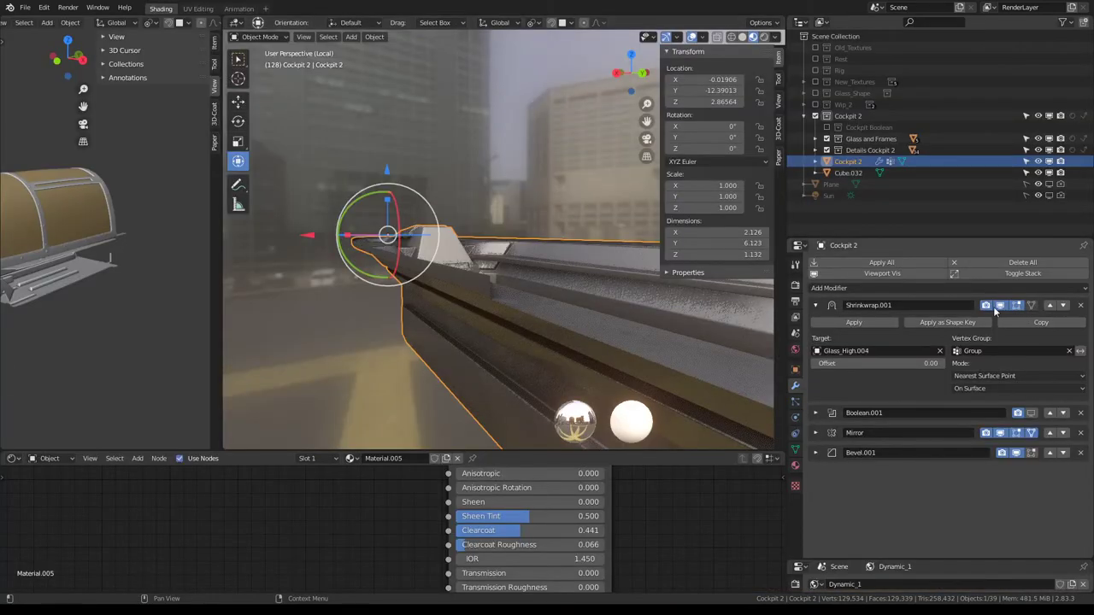
pyautogui.click(1042, 323)
pyautogui.click(853, 322)
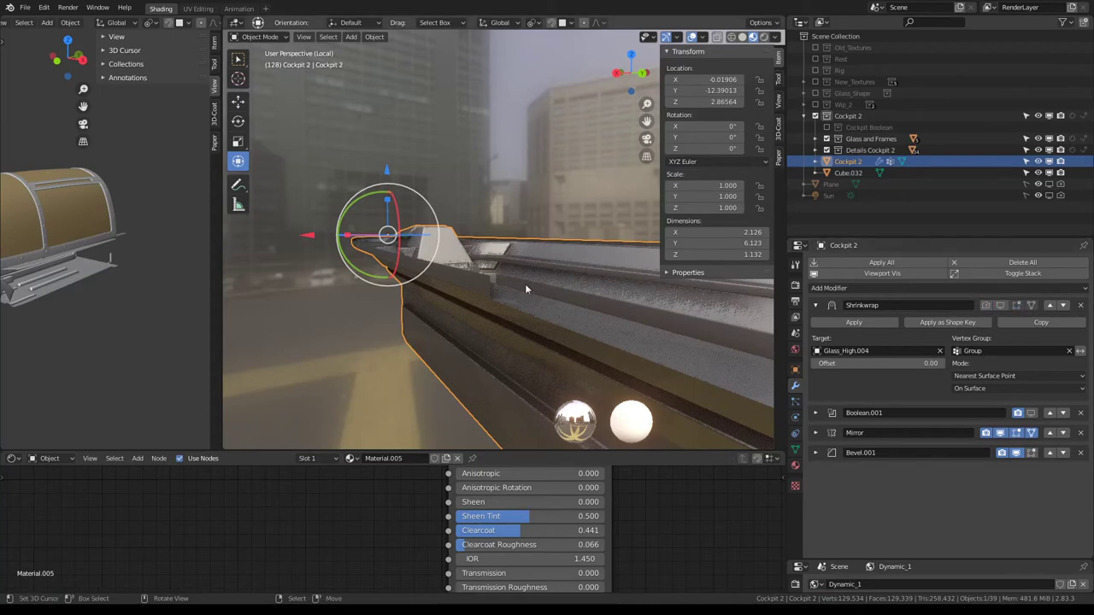
pyautogui.hotkey('ctrl', 'space')
pyautogui.press('Tab')
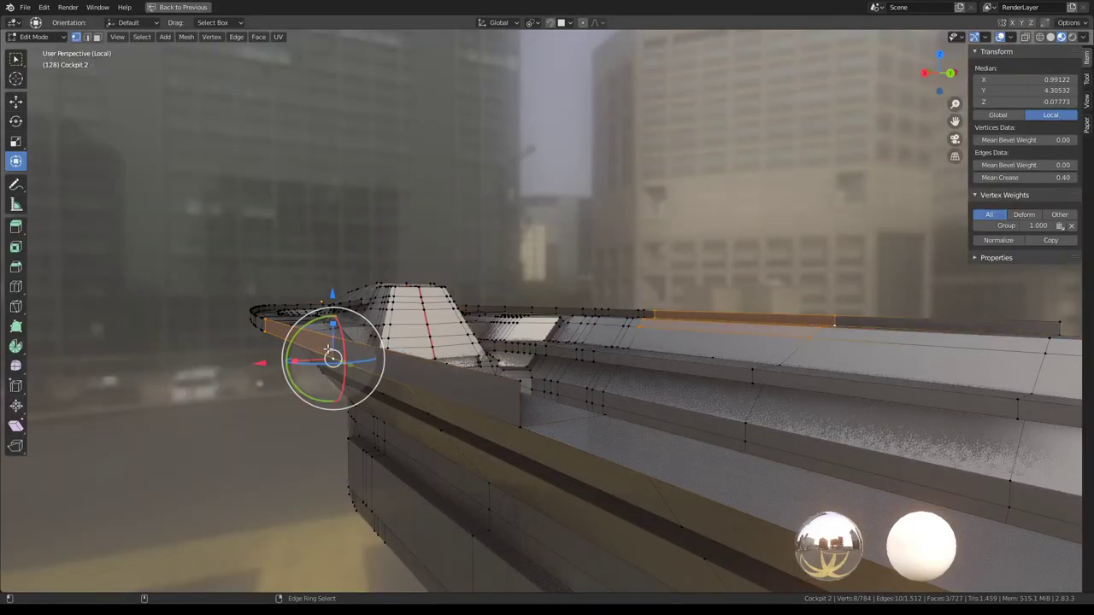
# Step: Switch the viewport to Solid shading and re-enter Edit Mode on the cockpit
pyautogui.click(1051, 38)
pyautogui.press('Tab')
pyautogui.moveTo(569, 259)
pyautogui.mouseDown(button='middle')
pyautogui.moveTo(634, 285)
pyautogui.moveTo(623, 333)
pyautogui.moveTo(430, 263)
pyautogui.moveTo(496, 265)
pyautogui.mouseUp(button='middle')
pyautogui.press('Tab')
pyautogui.scroll(5, 445, 262)
# Step: Trial an inset of the rim faces with thickness 0 and depth -0.0458, then undo it
pyautogui.hotkey('ctrl', 'f')
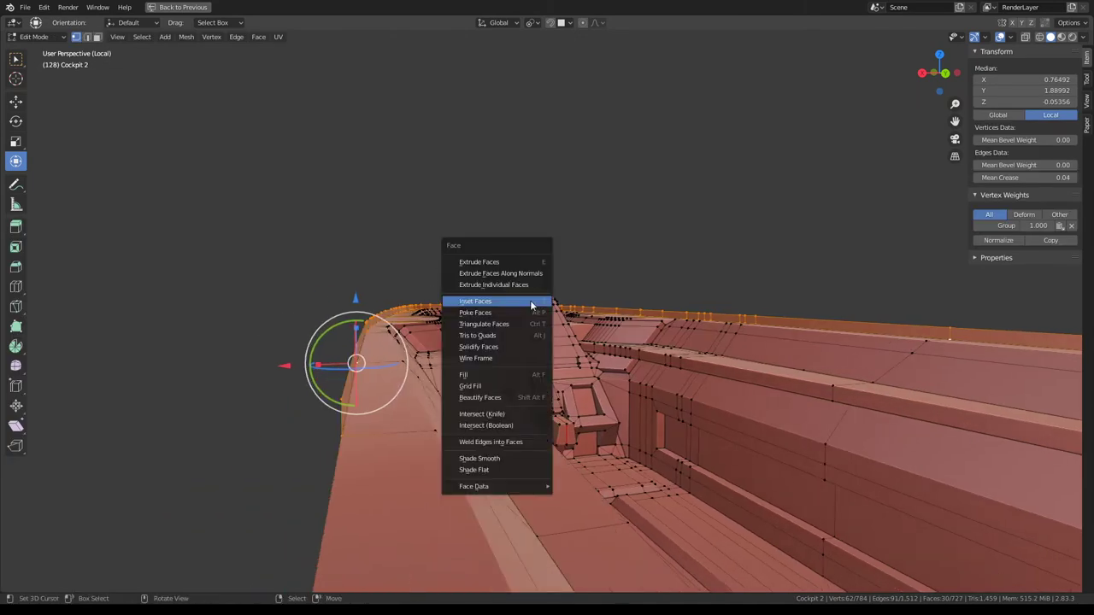
pyautogui.click(531, 306)
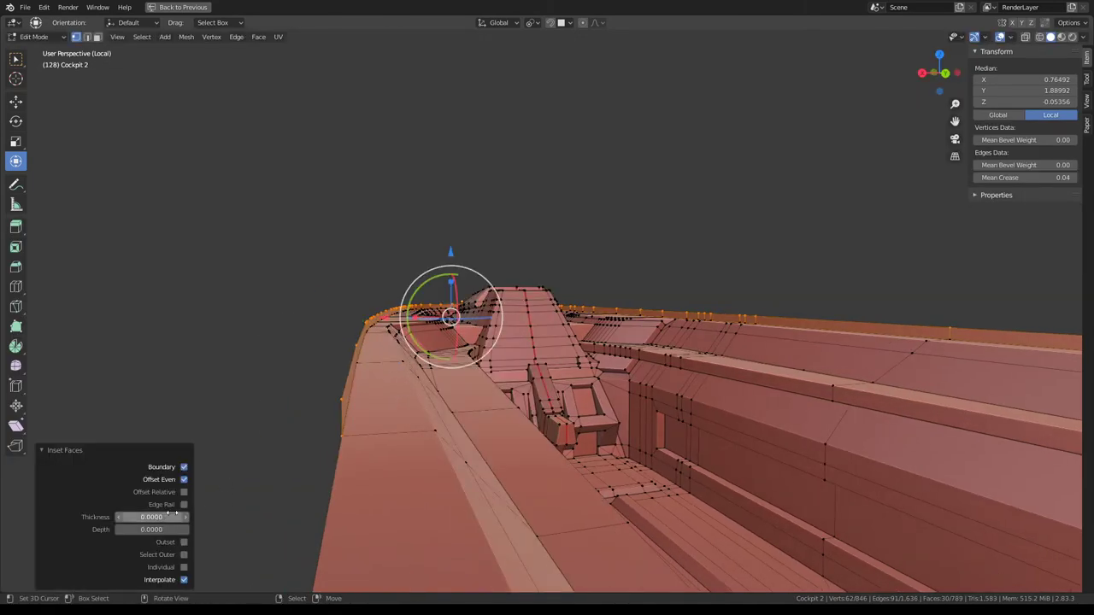
pyautogui.moveTo(154, 518)
pyautogui.mouseDown()
pyautogui.moveTo(171, 518)
pyautogui.moveTo(128, 529)
pyautogui.moveTo(153, 529)
pyautogui.mouseUp()
pyautogui.moveTo(369, 361)
pyautogui.mouseDown(button='middle')
pyautogui.moveTo(587, 367)
pyautogui.moveTo(547, 320)
pyautogui.moveTo(560, 269)
pyautogui.moveTo(666, 340)
pyautogui.mouseUp(button='middle')
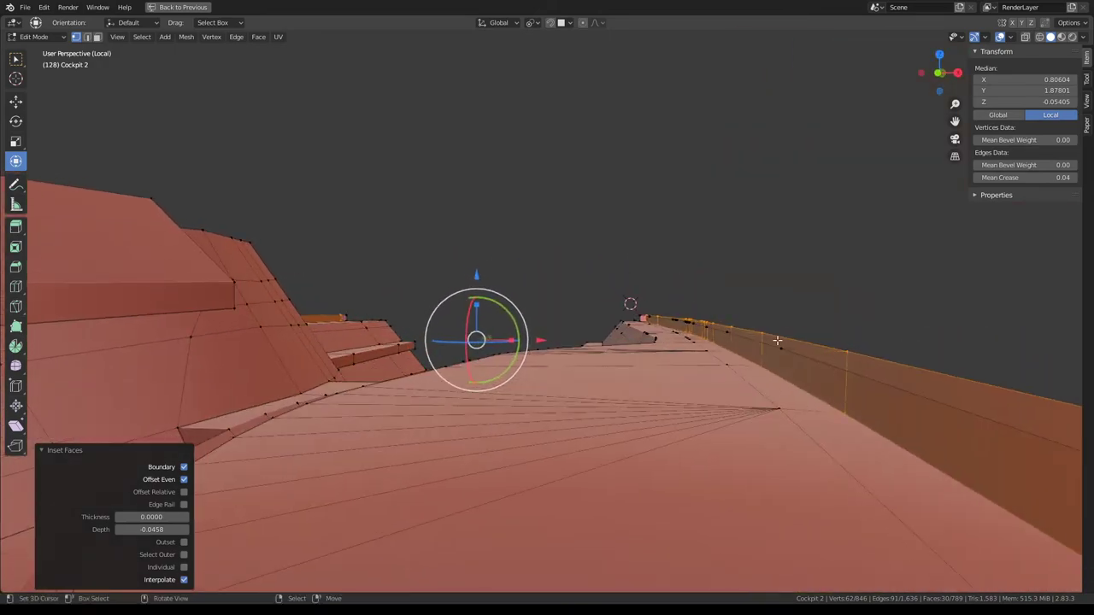
pyautogui.moveTo(777, 340); pyautogui.dragTo(770, 343, button='middle')
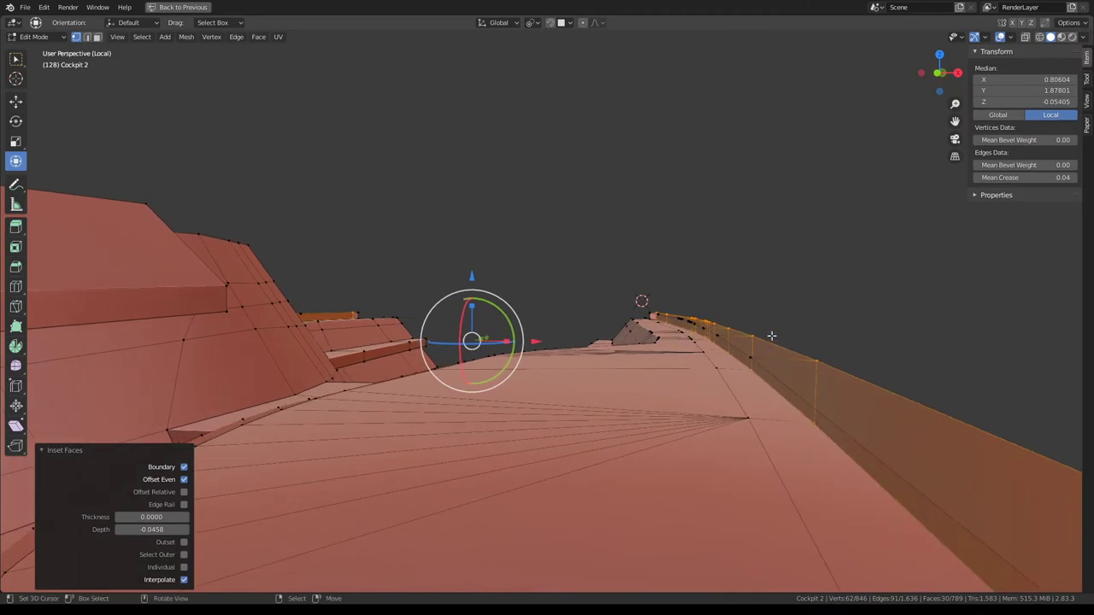
pyautogui.hotkey('ctrl', 'z')
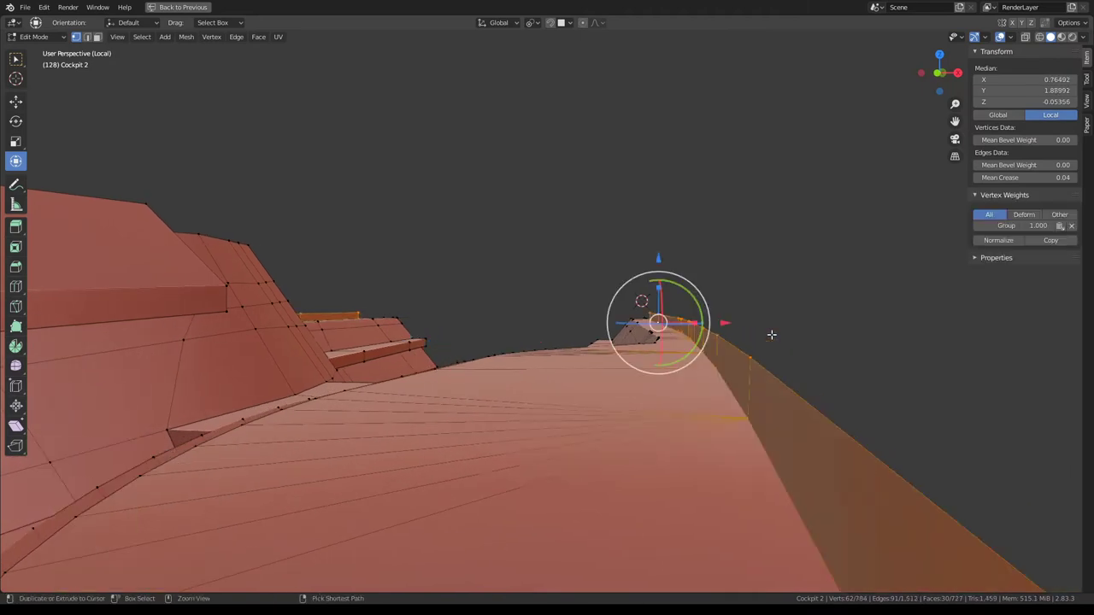
pyautogui.press('Tab')
# Step: Back in Edit Mode, bring up the Face menu for the selected rim faces
pyautogui.moveTo(770, 337)
pyautogui.mouseDown(button='middle')
pyautogui.moveTo(565, 339)
pyautogui.moveTo(678, 360)
pyautogui.moveTo(634, 370)
pyautogui.moveTo(620, 366)
pyautogui.moveTo(625, 356)
pyautogui.moveTo(607, 359)
pyautogui.moveTo(625, 329)
pyautogui.mouseUp(button='middle')
pyautogui.press('Tab')
pyautogui.rightClick(625, 330)
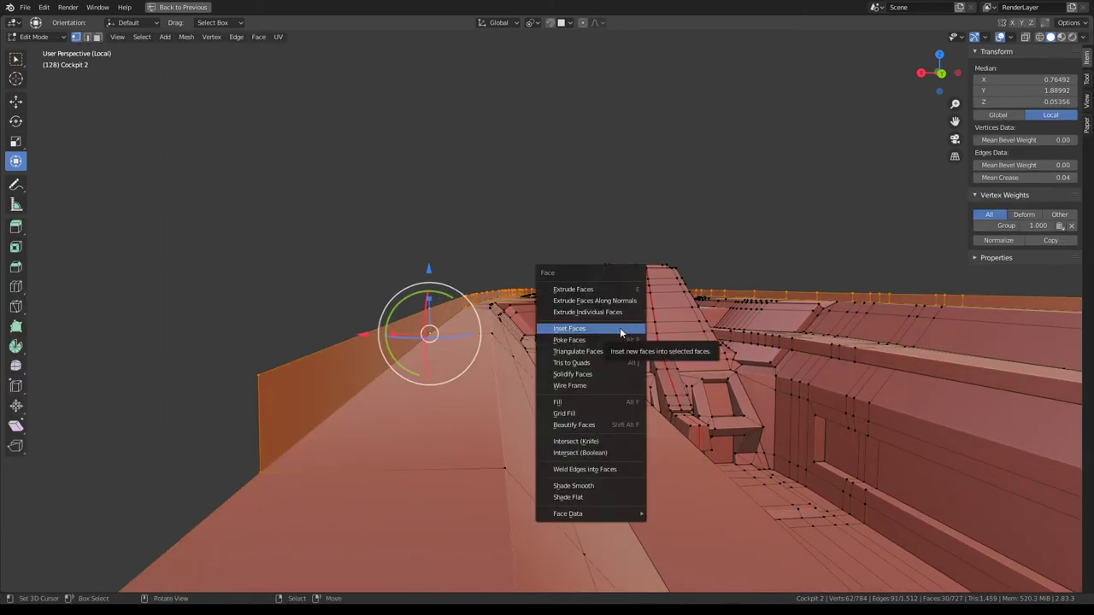
pyautogui.moveTo(592, 306); pyautogui.dragTo(592, 306)
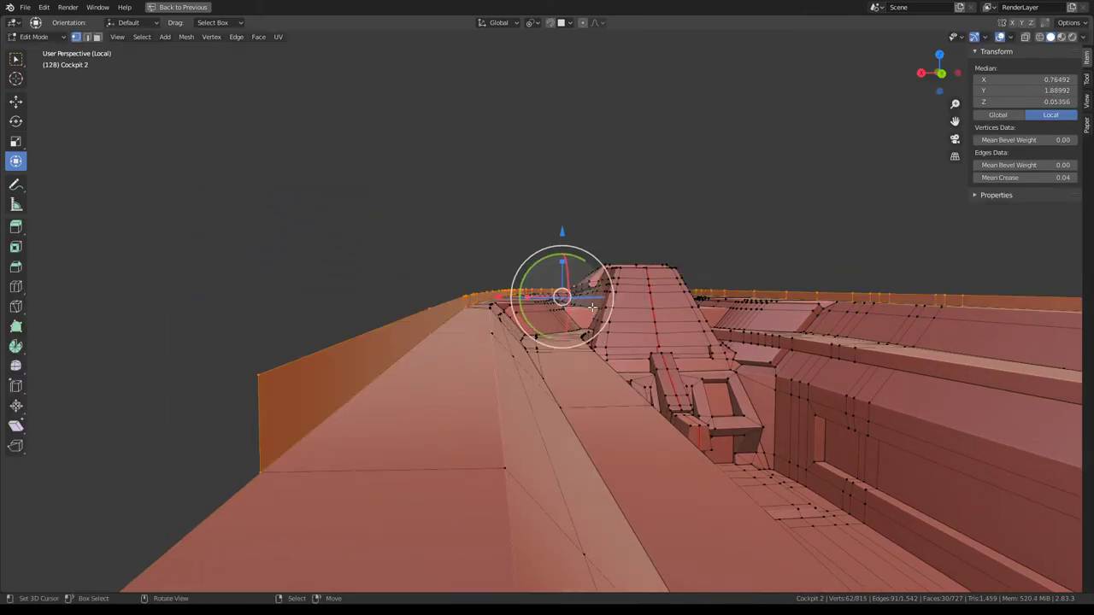
pyautogui.hotkey('ctrl', 'f')
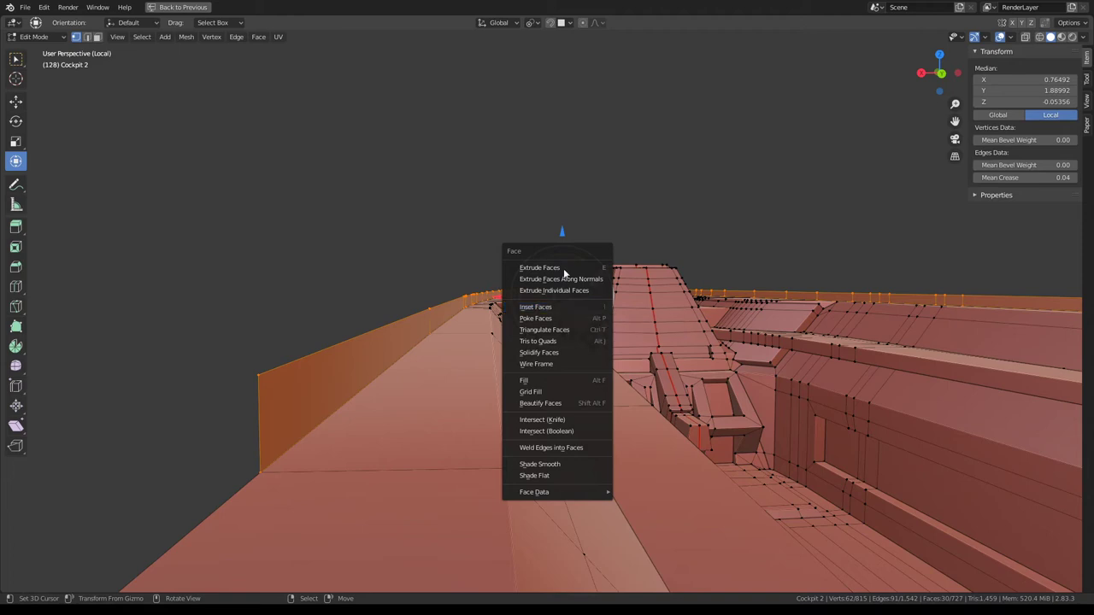
# Step: Extrude the rim faces with X and Y offsets 0 and Z offset -0.04
pyautogui.click(563, 269)
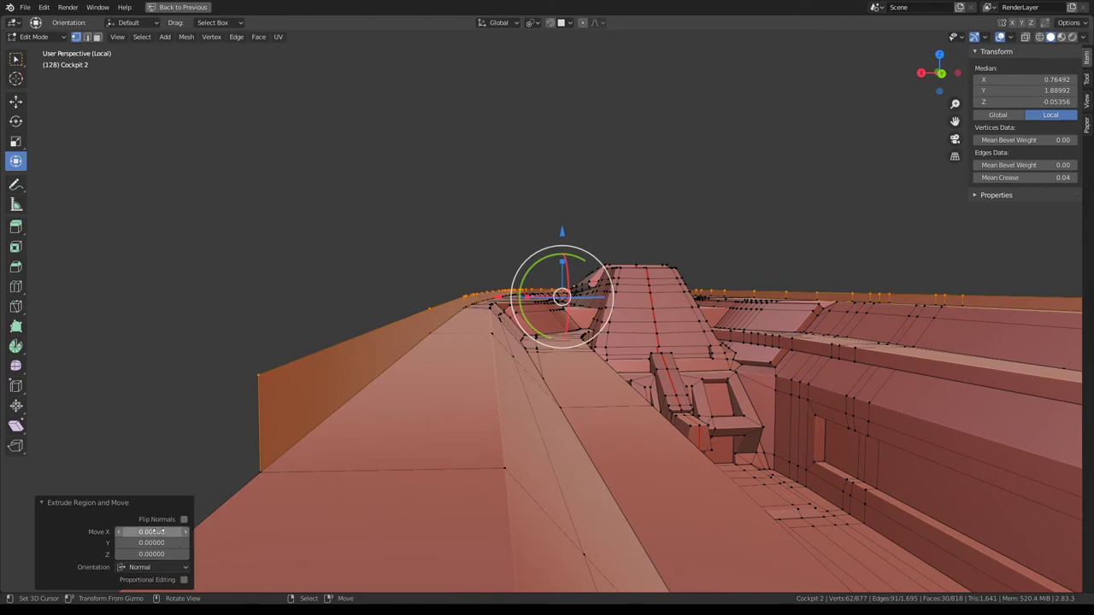
pyautogui.moveTo(151, 532); pyautogui.dragTo(162, 532)
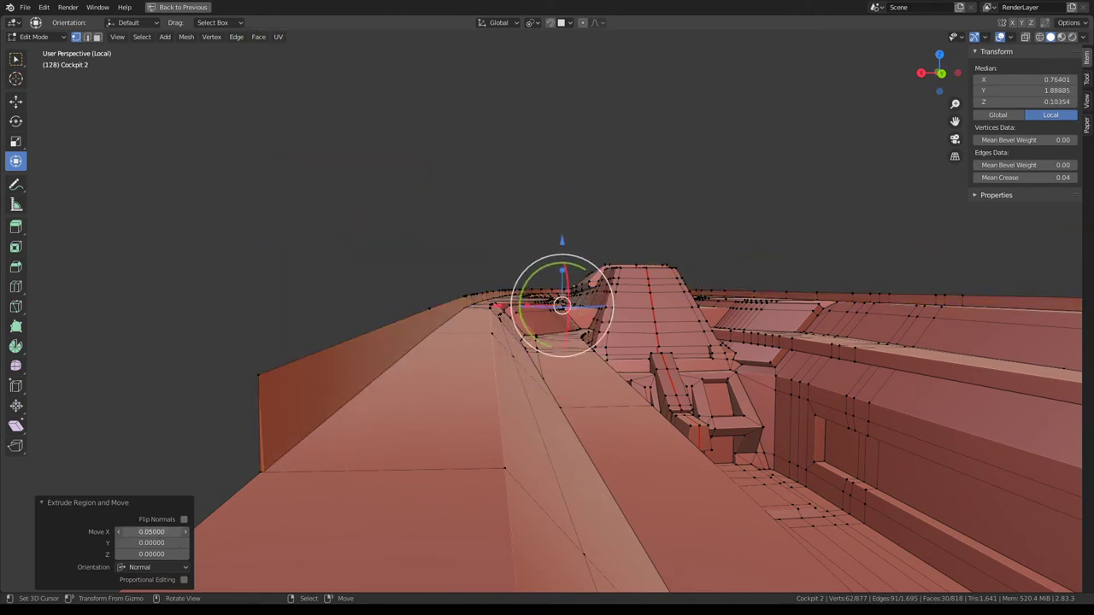
pyautogui.write('0')
pyautogui.press('Return')
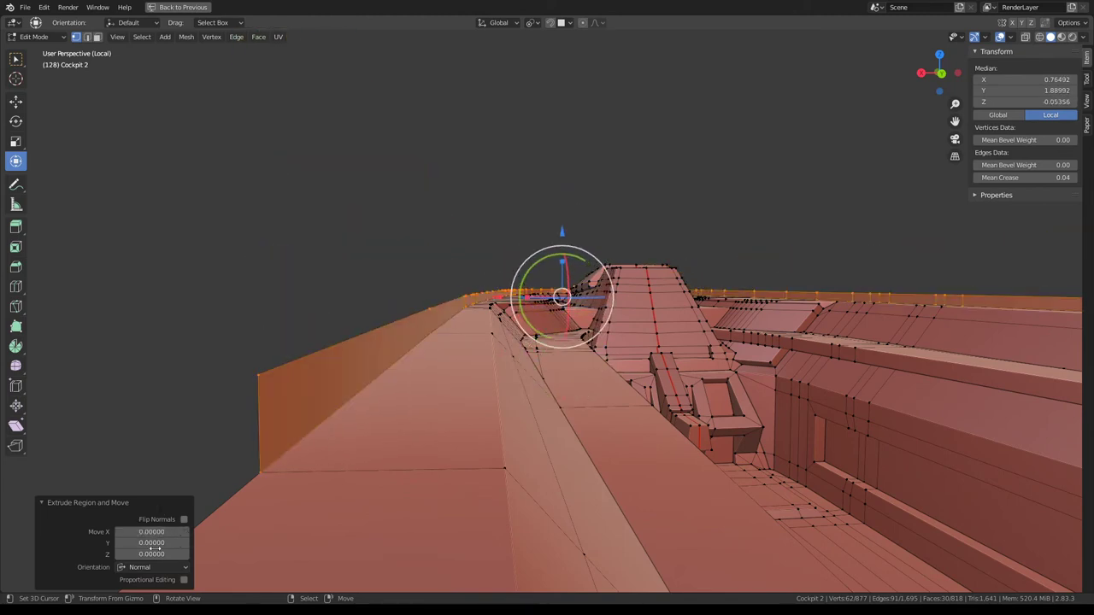
pyautogui.moveTo(154, 547); pyautogui.dragTo(150, 542)
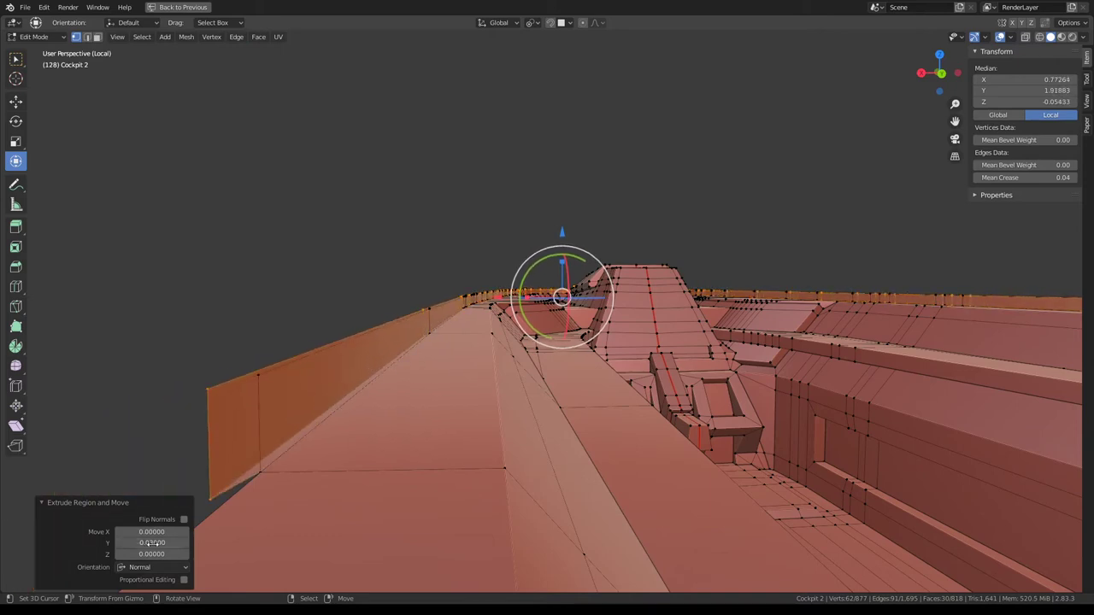
pyautogui.press('Return')
pyautogui.moveTo(154, 556); pyautogui.dragTo(153, 555)
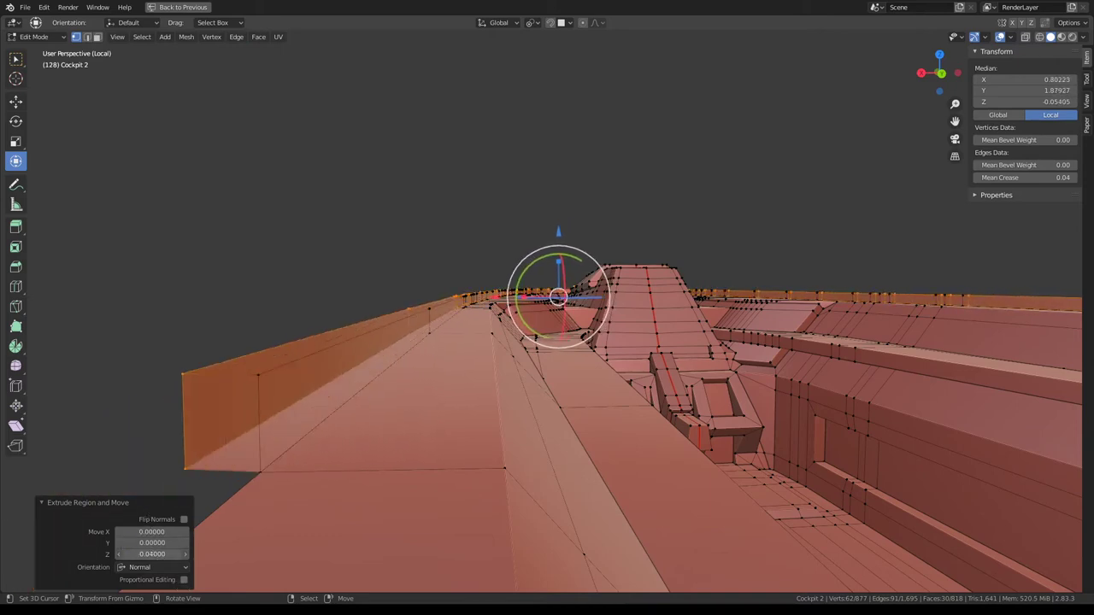
pyautogui.press('-')
# Step: Fine-tune the extrusion's Z offset from -0.05 up to -0.02
pyautogui.moveTo(366, 227)
pyautogui.mouseDown(button='middle')
pyautogui.moveTo(561, 336)
pyautogui.moveTo(517, 308)
pyautogui.mouseUp(button='middle')
pyautogui.scroll(5, 561, 336)
pyautogui.scroll(2, 517, 308)
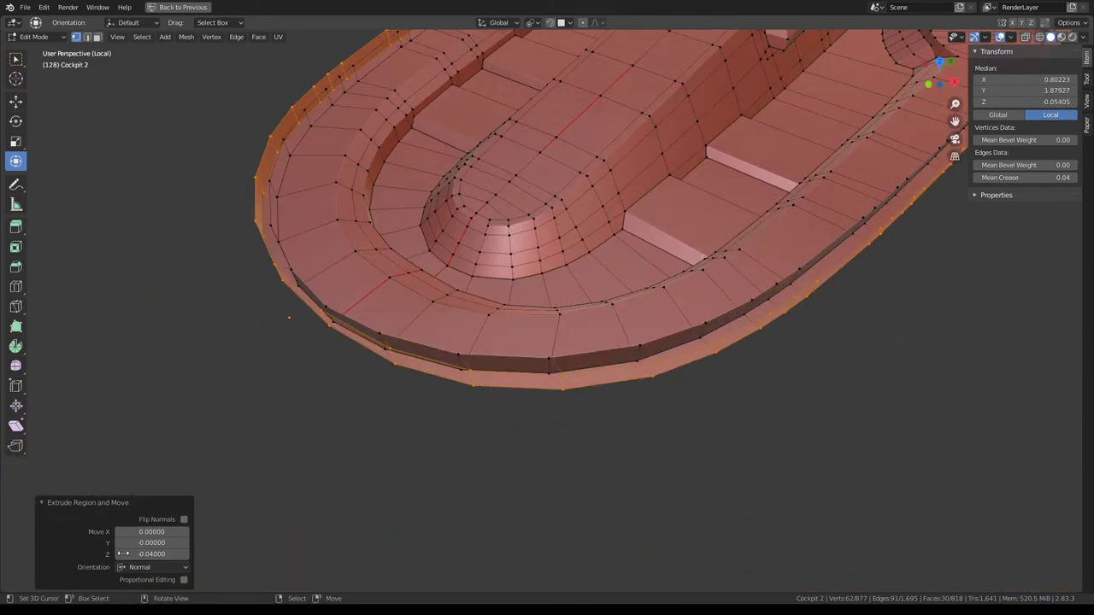
pyautogui.click(122, 555)
pyautogui.click(184, 555)
pyautogui.click(184, 555)
pyautogui.click(184, 556)
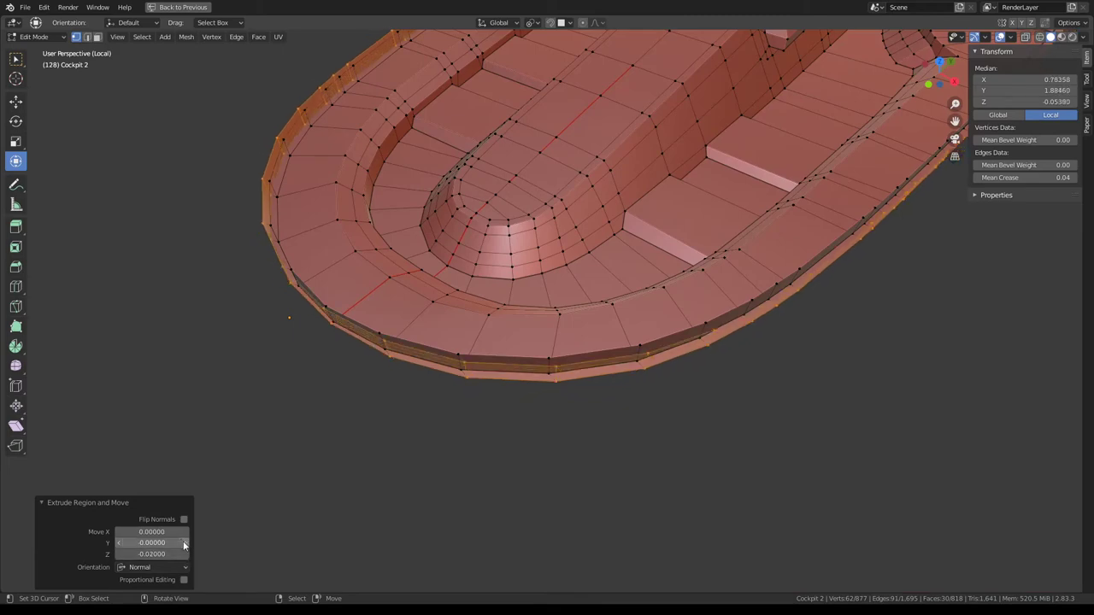
# Step: Settle the extrusion offset at Y 0.02 and Z -0.03
pyautogui.click(185, 543)
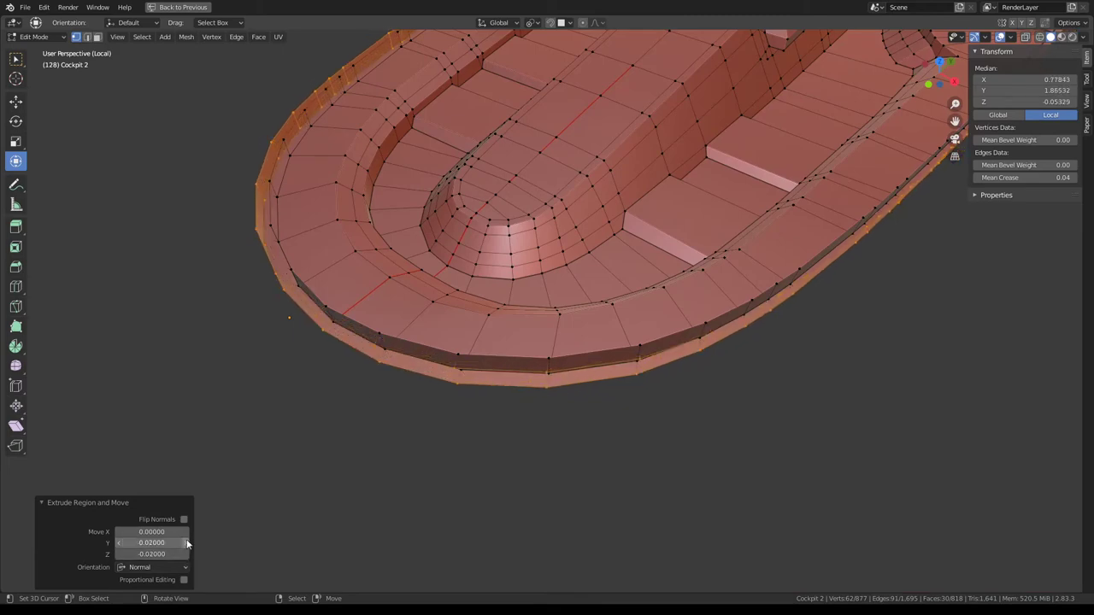
pyautogui.click(185, 544)
pyautogui.moveTo(487, 352)
pyautogui.mouseDown(button='middle')
pyautogui.moveTo(516, 372)
pyautogui.moveTo(464, 310)
pyautogui.moveTo(630, 286)
pyautogui.moveTo(675, 316)
pyautogui.moveTo(438, 287)
pyautogui.moveTo(517, 355)
pyautogui.mouseUp(button='middle')
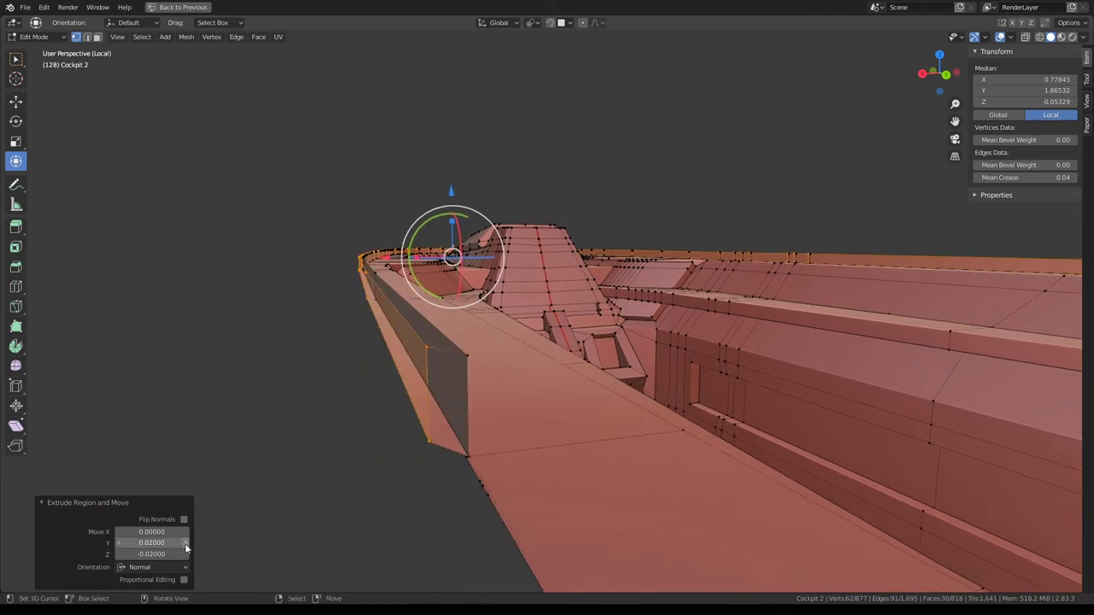
pyautogui.click(186, 544)
pyautogui.click(120, 543)
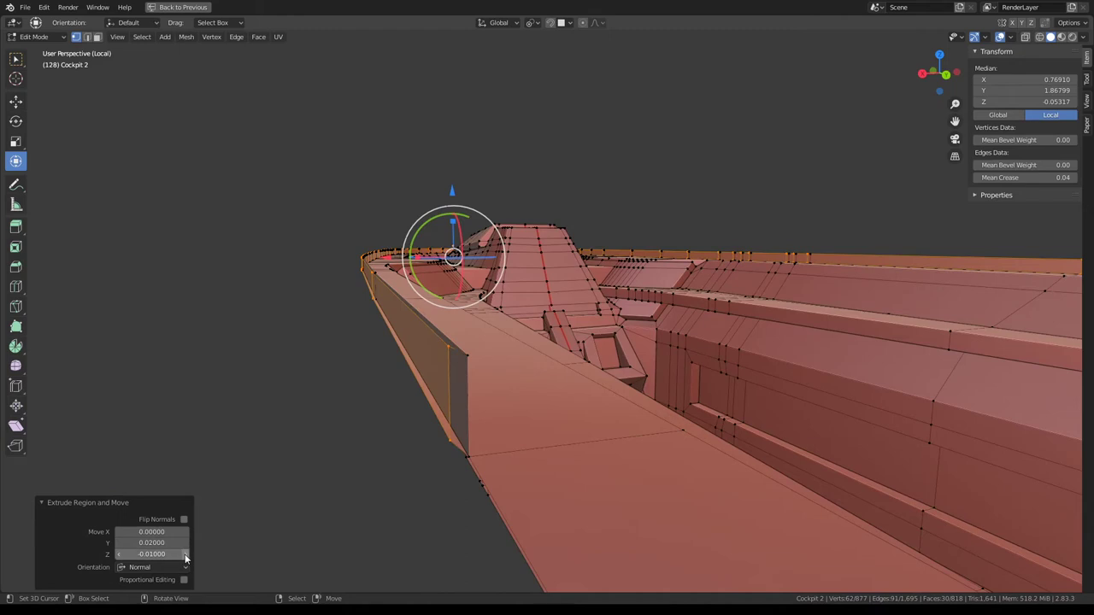
pyautogui.click(121, 554)
pyautogui.click(121, 554)
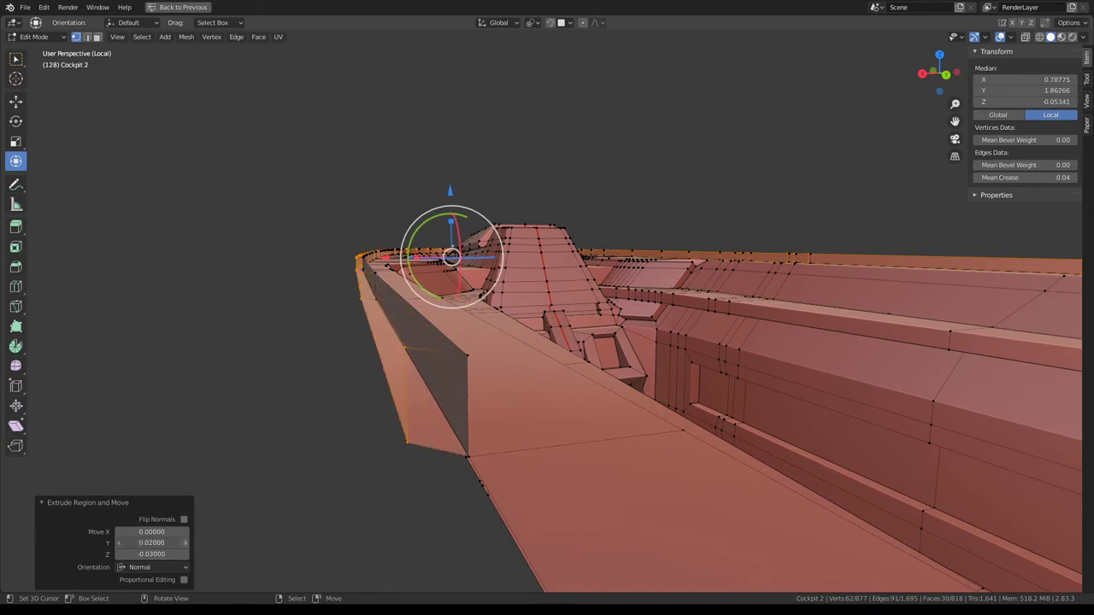
# Step: Hide the newly extruded rim faces after orbiting to see the cockpit's top
pyautogui.scroll(-5, 274, 433)
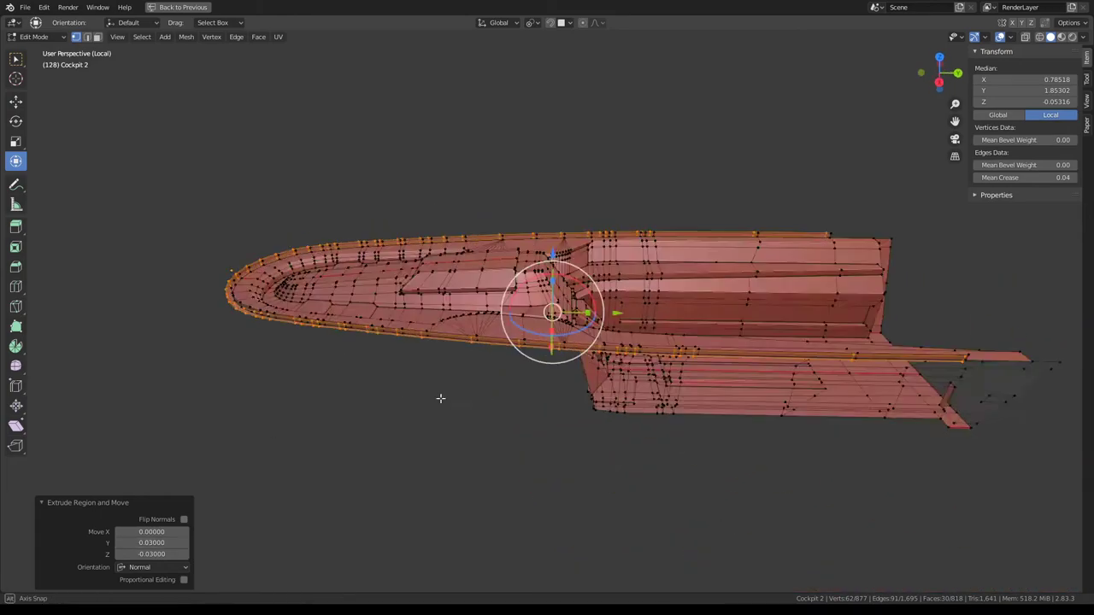
pyautogui.moveTo(274, 433)
pyautogui.mouseDown(button='middle')
pyautogui.moveTo(557, 380)
pyautogui.moveTo(454, 342)
pyautogui.moveTo(339, 371)
pyautogui.mouseUp(button='middle')
pyautogui.scroll(3, 339, 371)
pyautogui.scroll(1, 334, 368)
pyautogui.scroll(1, 340, 371)
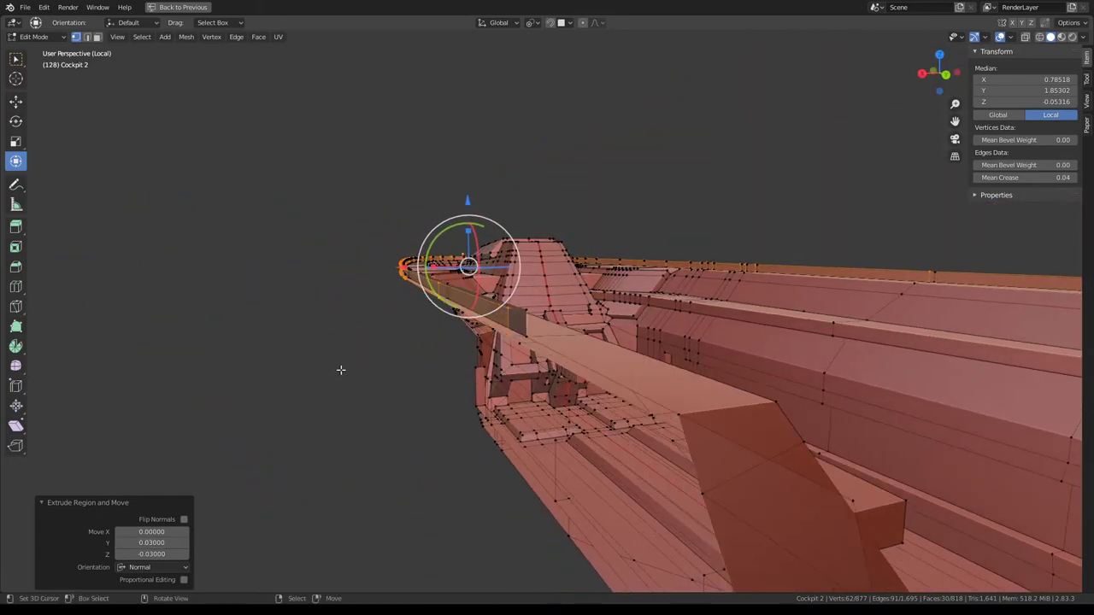
pyautogui.moveTo(494, 349); pyautogui.dragTo(503, 347, button='middle')
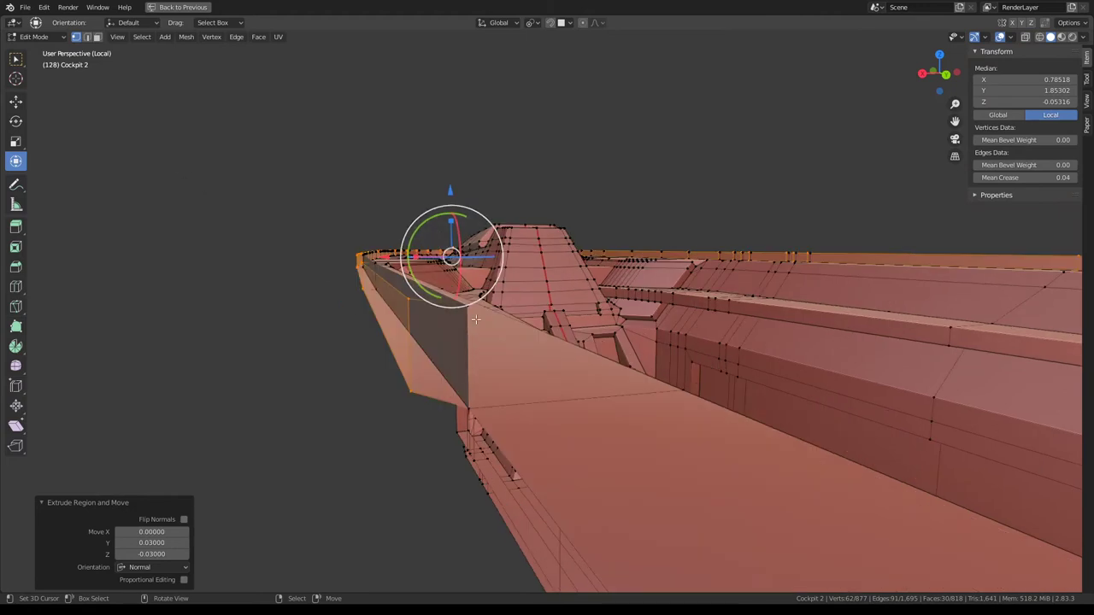
pyautogui.press('h')
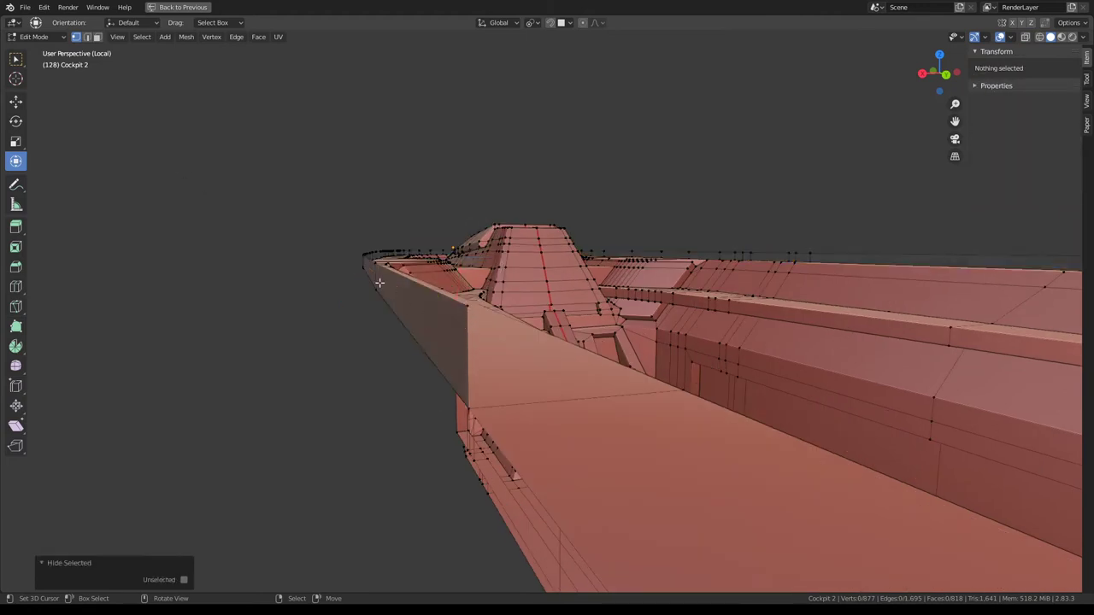
# Step: In face select, pick the slab-tip side faces, the rim face loop and one rim face
pyautogui.moveTo(378, 282); pyautogui.dragTo(408, 301)
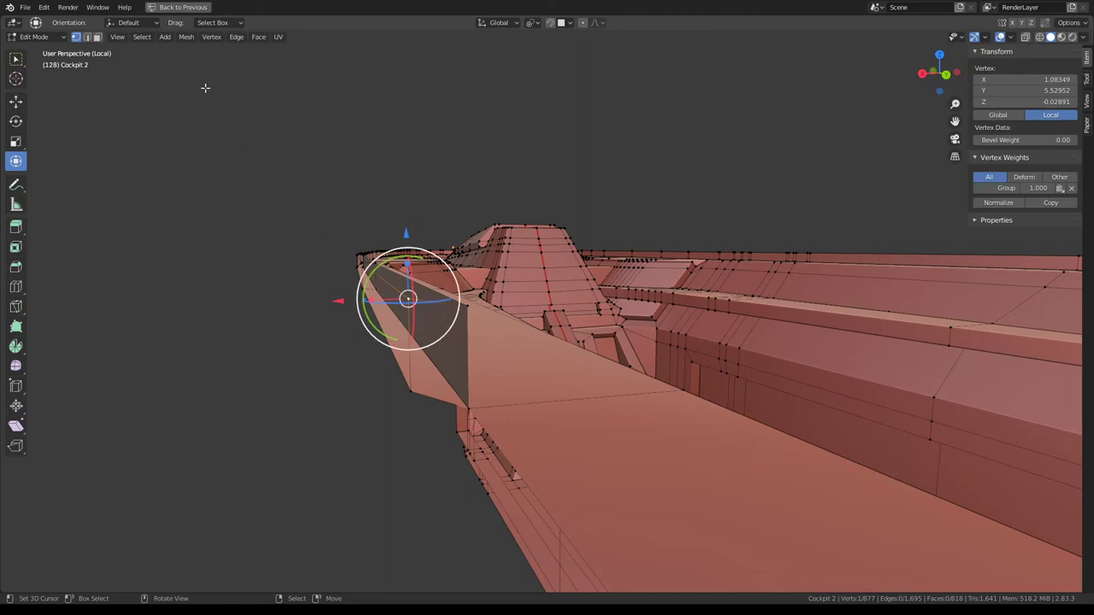
pyautogui.click(99, 40)
pyautogui.click(379, 310)
pyautogui.click(409, 326)
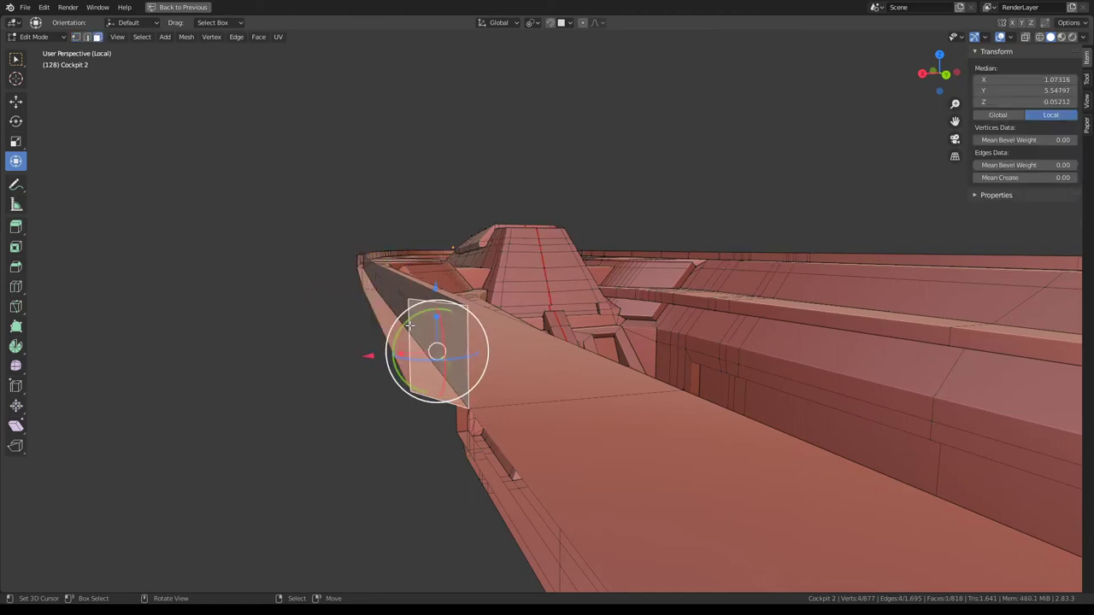
pyautogui.moveTo(359, 290)
pyautogui.mouseDown(button='middle')
pyautogui.moveTo(616, 279)
pyautogui.moveTo(660, 231)
pyautogui.mouseUp(button='middle')
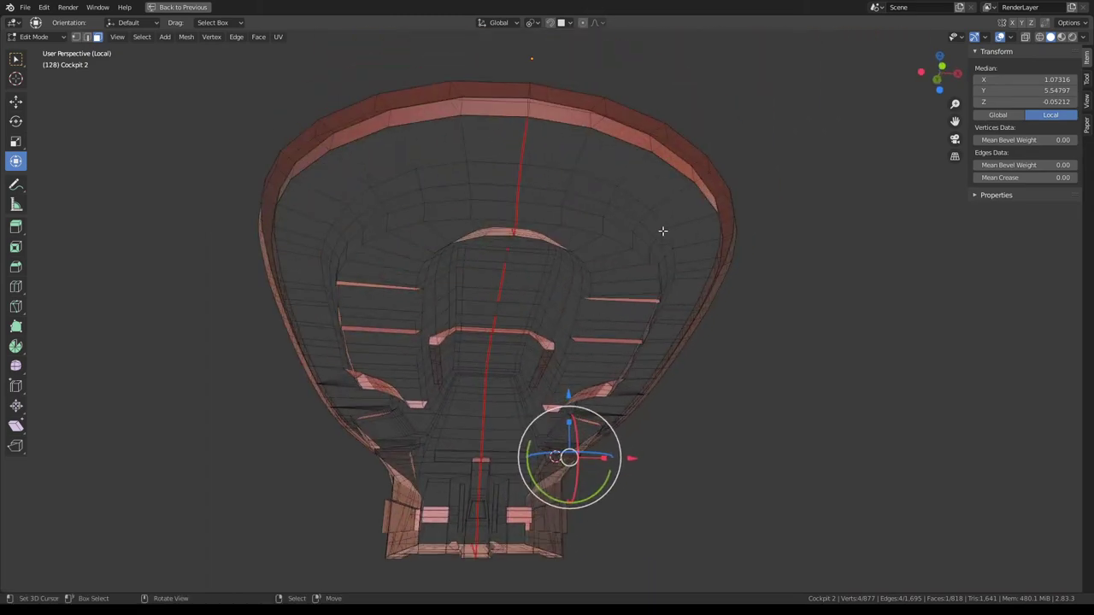
pyautogui.keyDown('alt'); pyautogui.click(623, 134); pyautogui.keyUp('alt')
pyautogui.keyDown('alt'); pyautogui.click(599, 120); pyautogui.keyUp('alt')
pyautogui.moveTo(598, 119); pyautogui.dragTo(485, 267, button='middle')
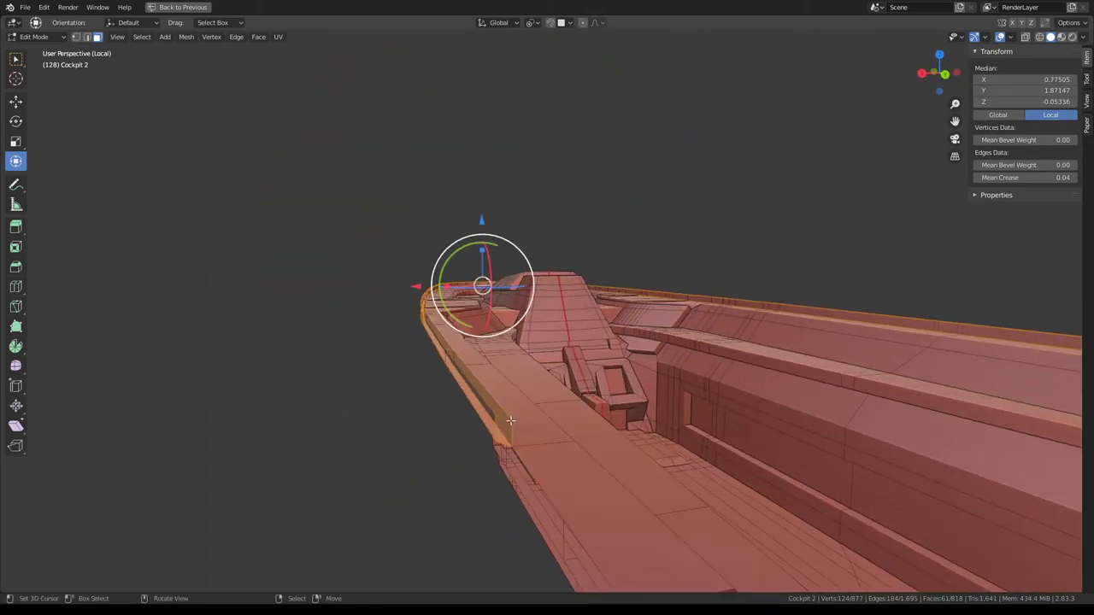
pyautogui.click(504, 434)
# Step: Hide the selected rim face, then trial-delete the rim edge loop and undo it
pyautogui.press('h')
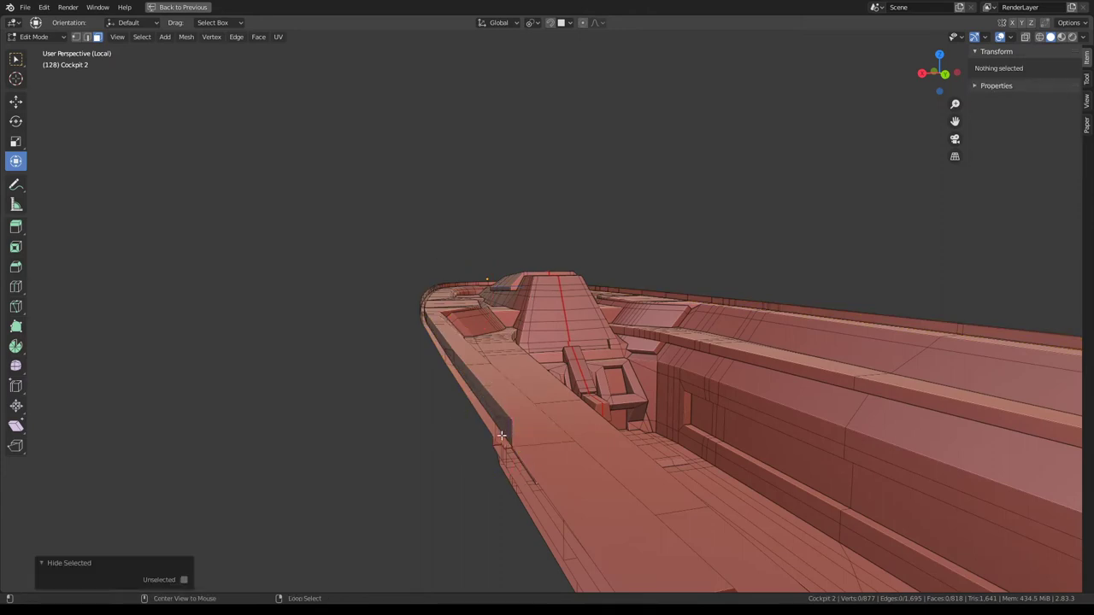
pyautogui.keyDown('alt'); pyautogui.click(501, 440); pyautogui.keyUp('alt')
pyautogui.press('x')
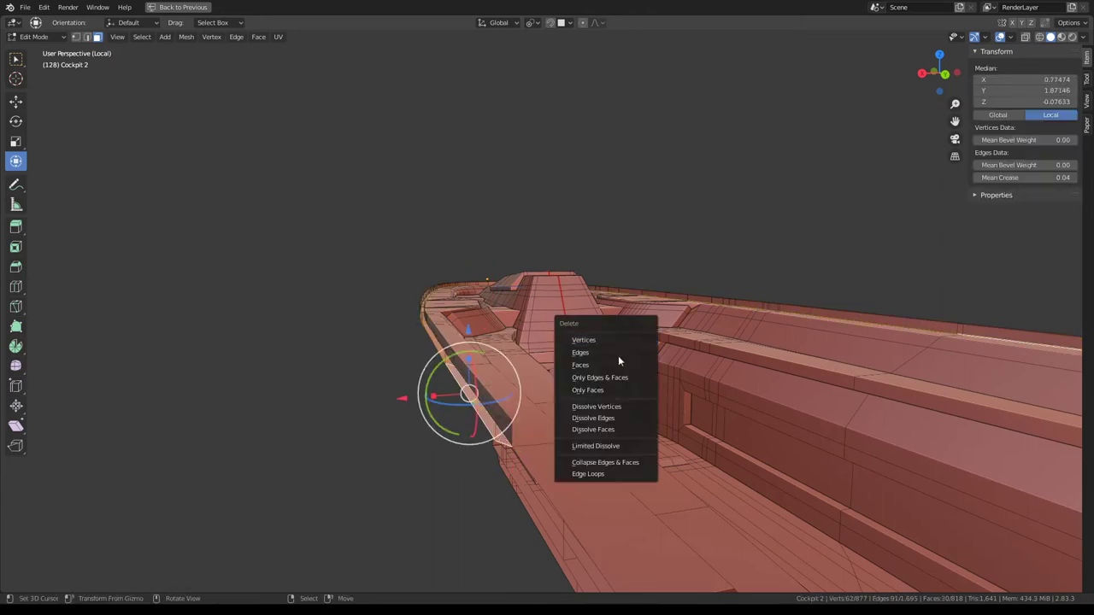
pyautogui.click(609, 368)
pyautogui.hotkey('ctrl', 'z')
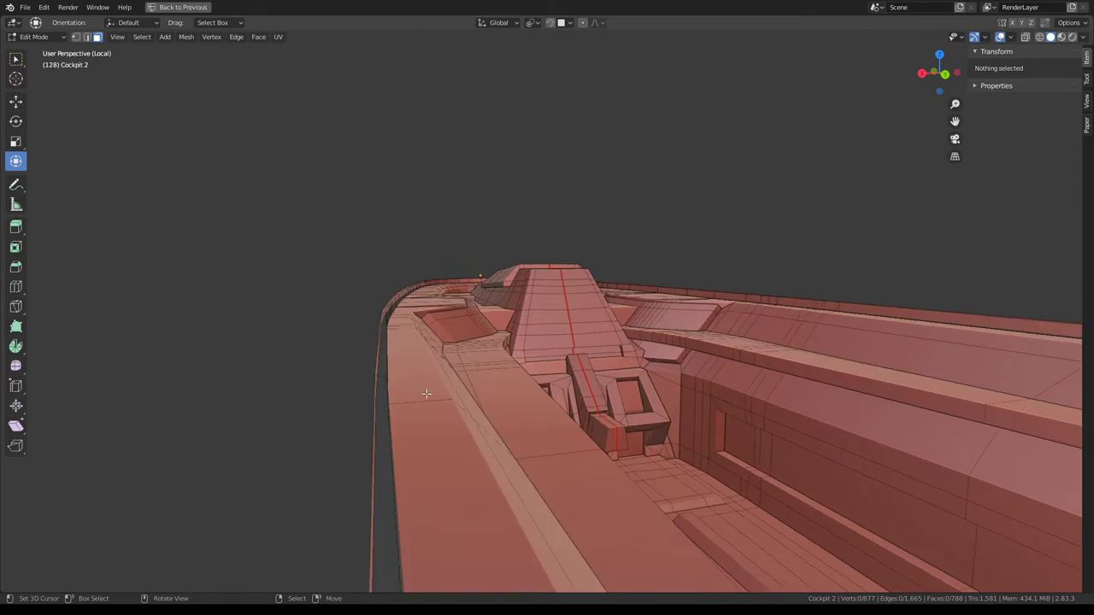
pyautogui.hotkey('ctrl', 'shift', 'z')
# Step: Grow the rim edge loop selection and pick the single thin face at the rim end
pyautogui.keyDown('alt'); pyautogui.click(444, 357); pyautogui.keyUp('alt')
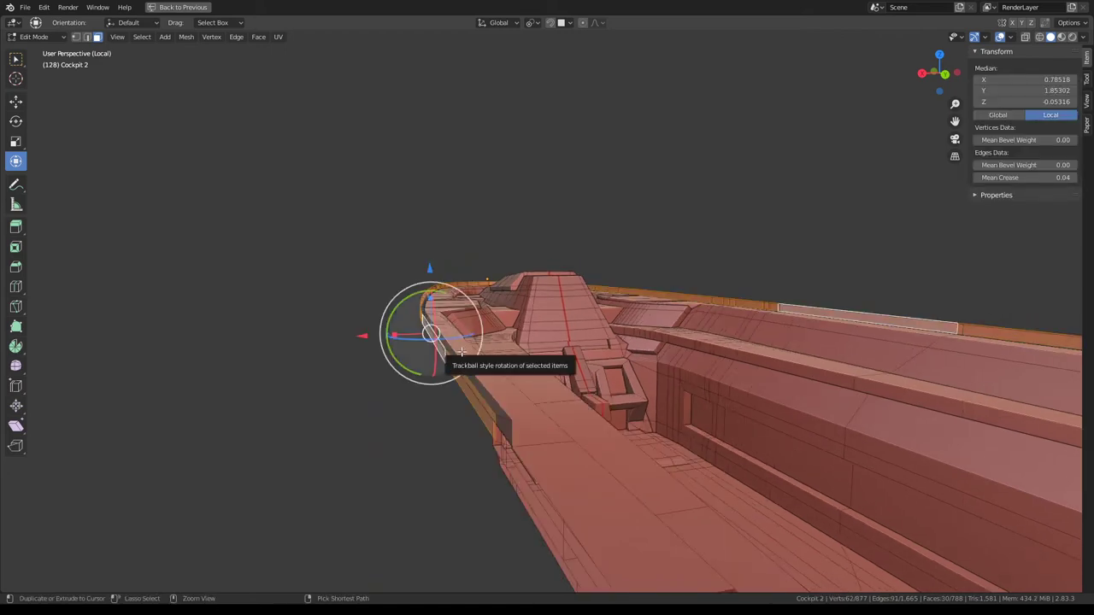
pyautogui.press('ctrl+KP_Add')
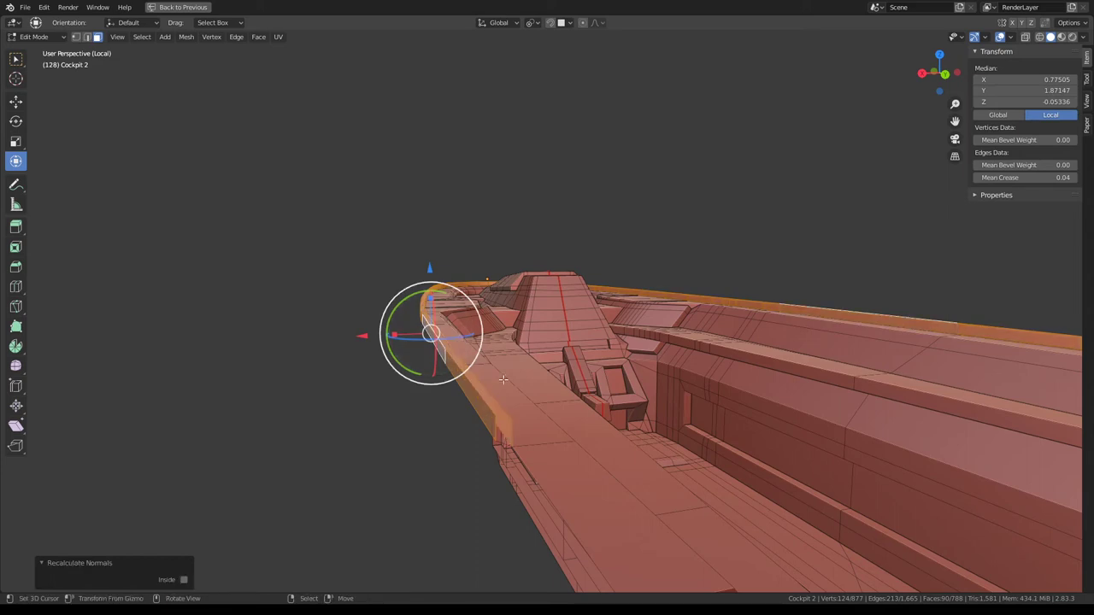
pyautogui.click(492, 419)
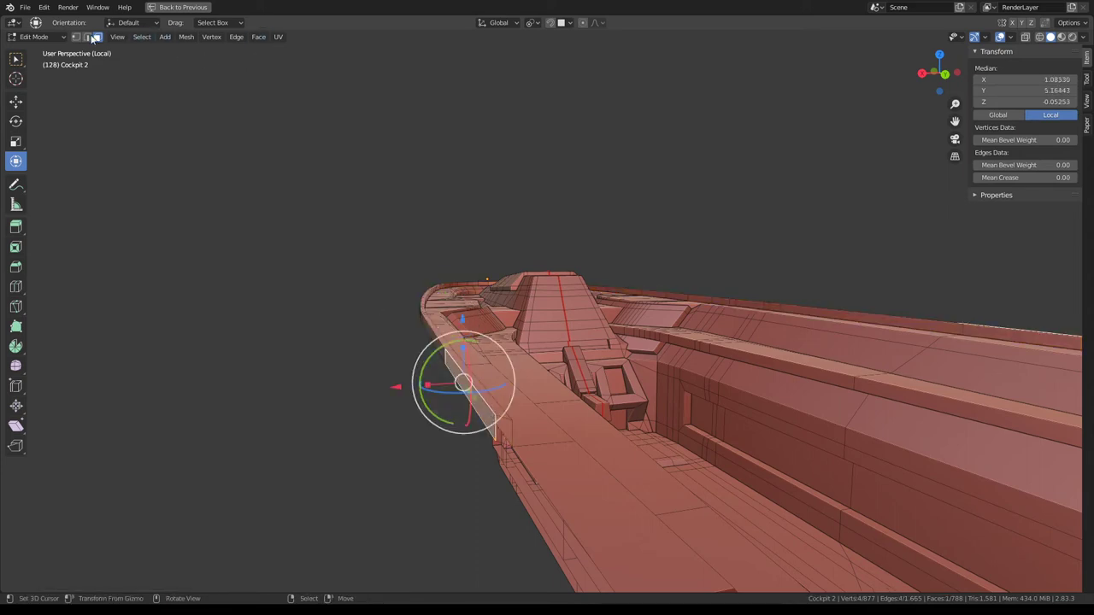
# Step: Frame the rim strip's end edge and scale it flat to zero along Y
pyautogui.click(495, 427)
pyautogui.press('KP_Decimal')
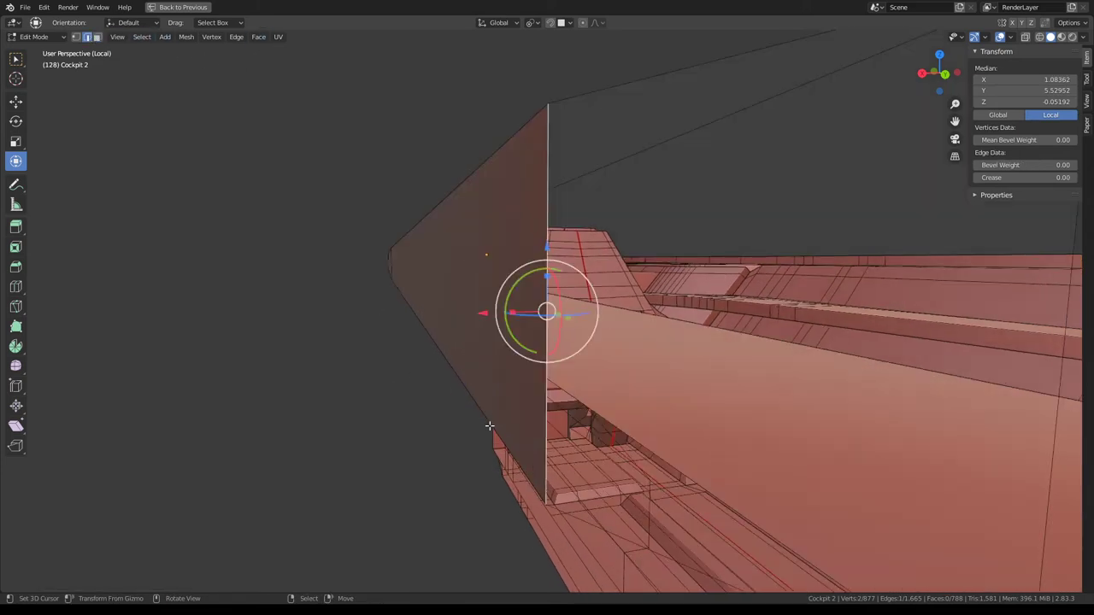
pyautogui.moveTo(495, 428)
pyautogui.mouseDown(button='middle')
pyautogui.moveTo(617, 322)
pyautogui.moveTo(701, 299)
pyautogui.moveTo(571, 285)
pyautogui.mouseUp(button='middle')
pyautogui.press('s')
pyautogui.press('y')
pyautogui.press('Return')
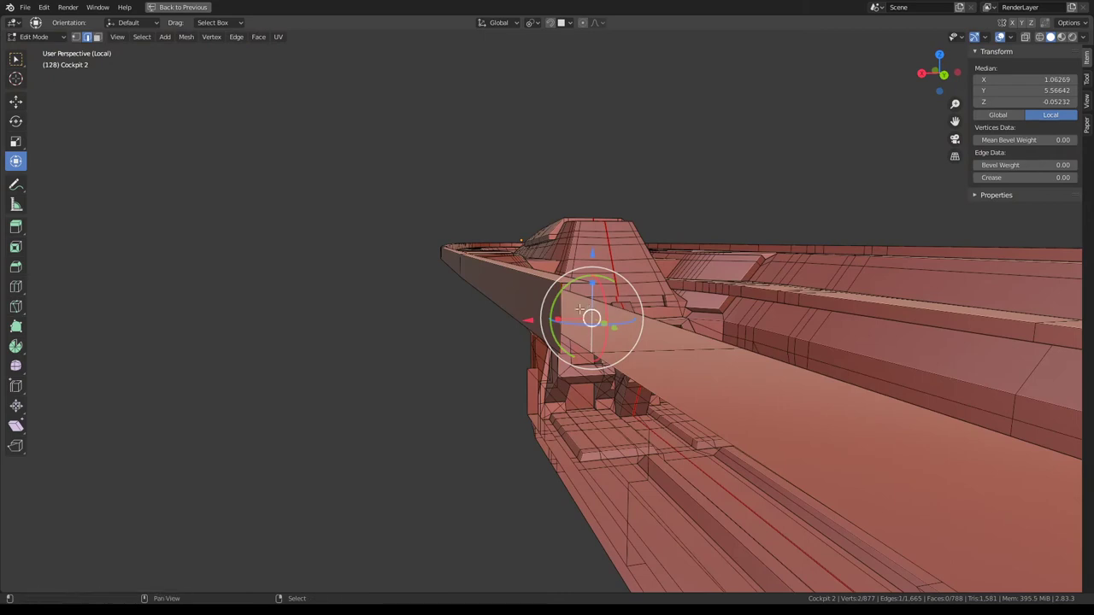
# Step: Inspect the flattened end, reselect its vertices, and restore the full workspace layout
pyautogui.moveTo(585, 309); pyautogui.dragTo(640, 302, button='middle')
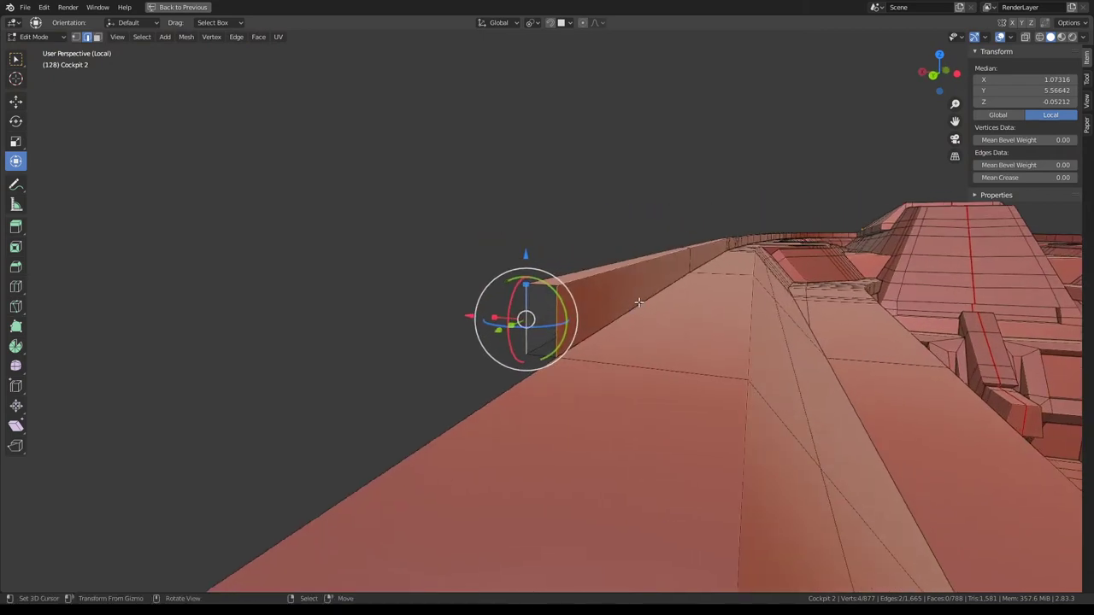
pyautogui.press('g')
pyautogui.press('Escape')
pyautogui.press('g')
pyautogui.press('Escape')
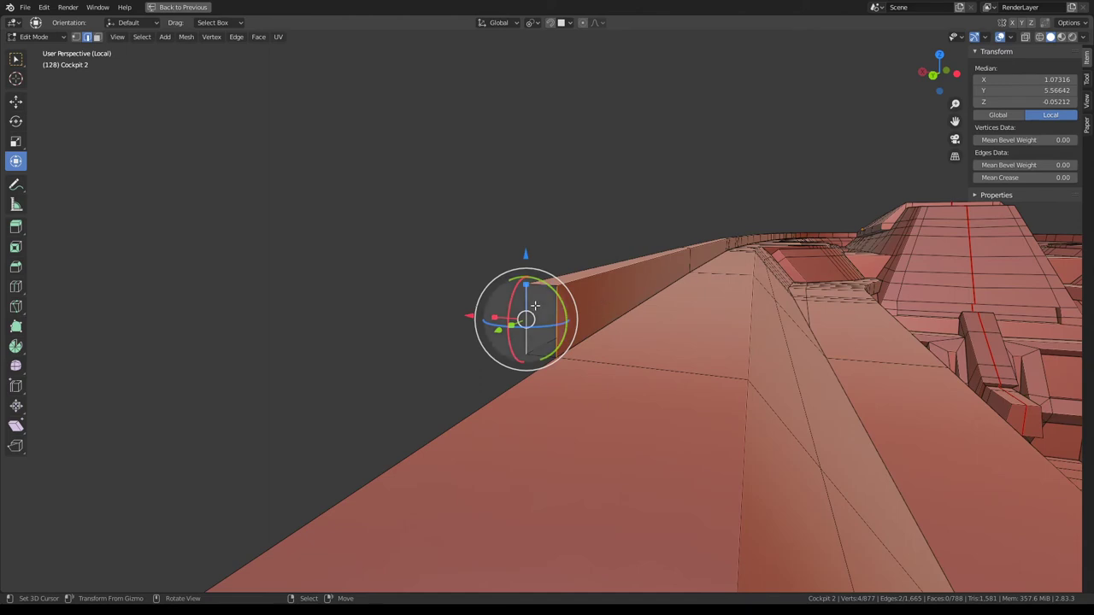
pyautogui.moveTo(526, 313); pyautogui.dragTo(555, 350)
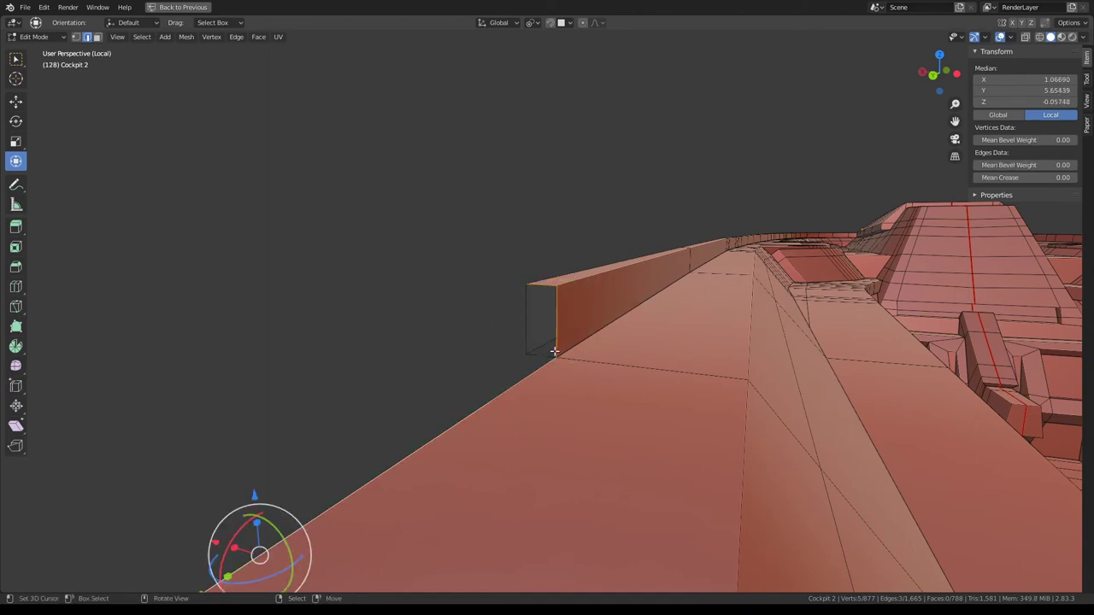
pyautogui.click(537, 290)
pyautogui.keyDown('shift'); pyautogui.click(547, 342); pyautogui.keyUp('shift')
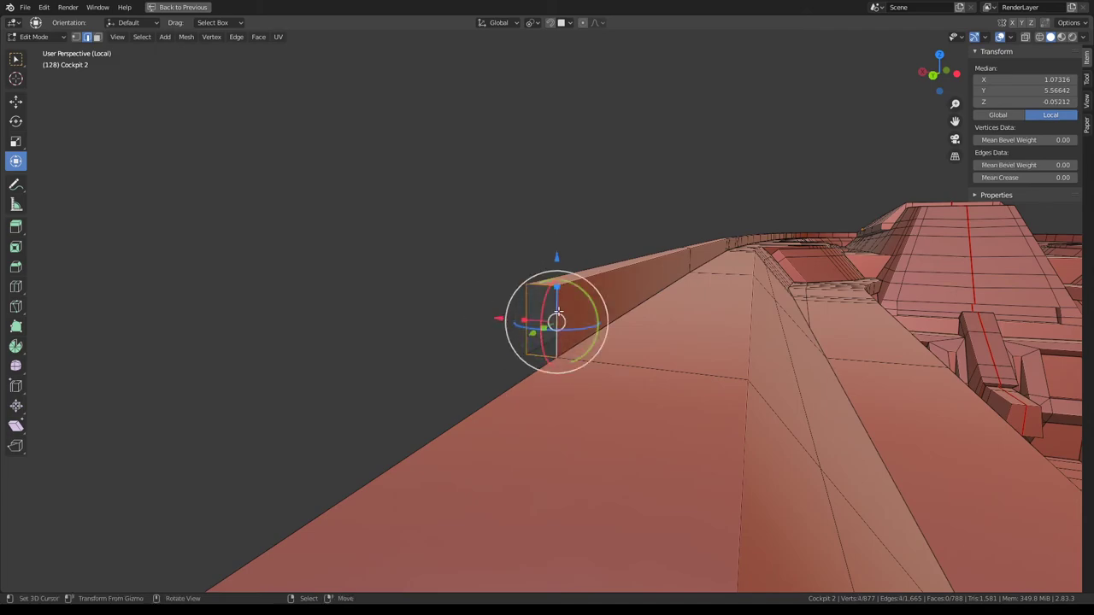
pyautogui.moveTo(556, 320)
pyautogui.mouseDown(button='middle')
pyautogui.moveTo(583, 209)
pyautogui.moveTo(761, 203)
pyautogui.moveTo(806, 278)
pyautogui.moveTo(605, 323)
pyautogui.mouseUp(button='middle')
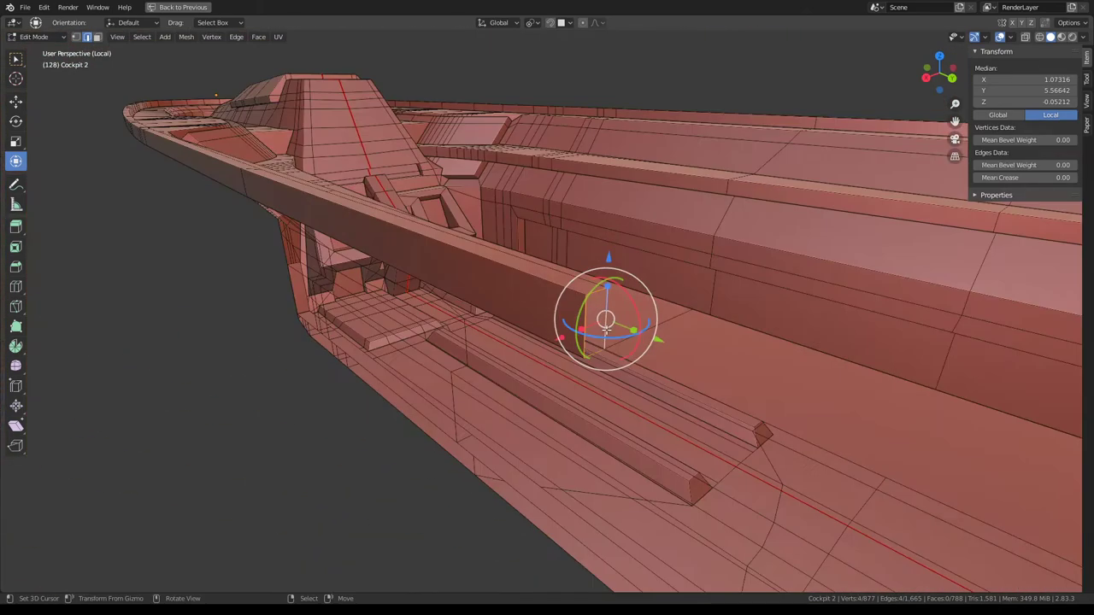
pyautogui.hotkey('ctrl', 'space')
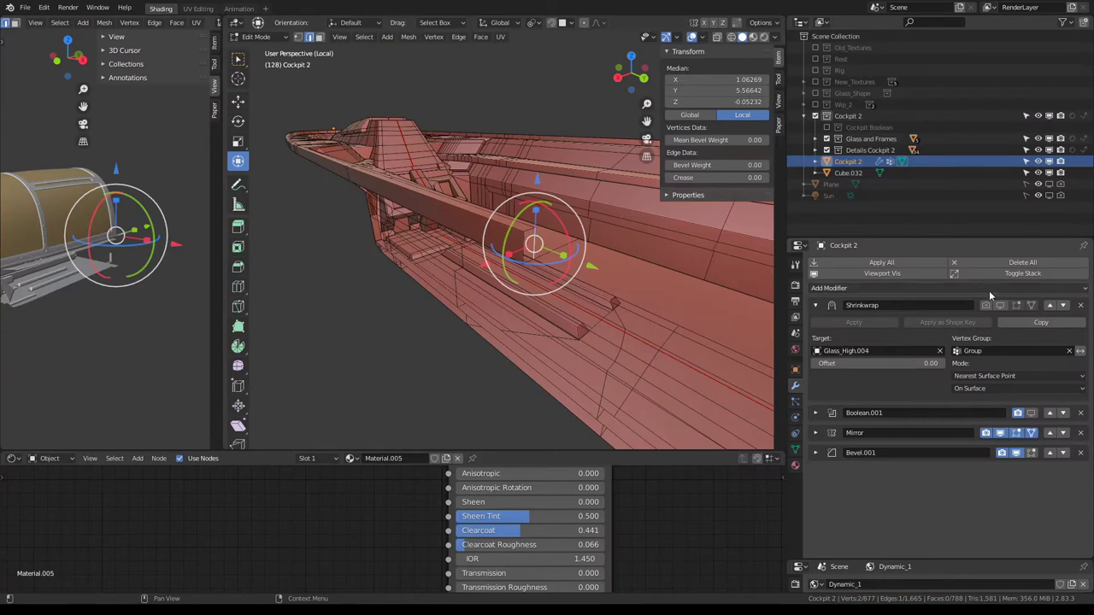
# Step: Select the entire Cockpit 2 mesh and merge its duplicate vertices by distance
pyautogui.press('Tab')
pyautogui.moveTo(548, 247)
pyautogui.mouseDown(button='middle')
pyautogui.moveTo(437, 197)
pyautogui.moveTo(487, 279)
pyautogui.mouseUp(button='middle')
pyautogui.press('Tab')
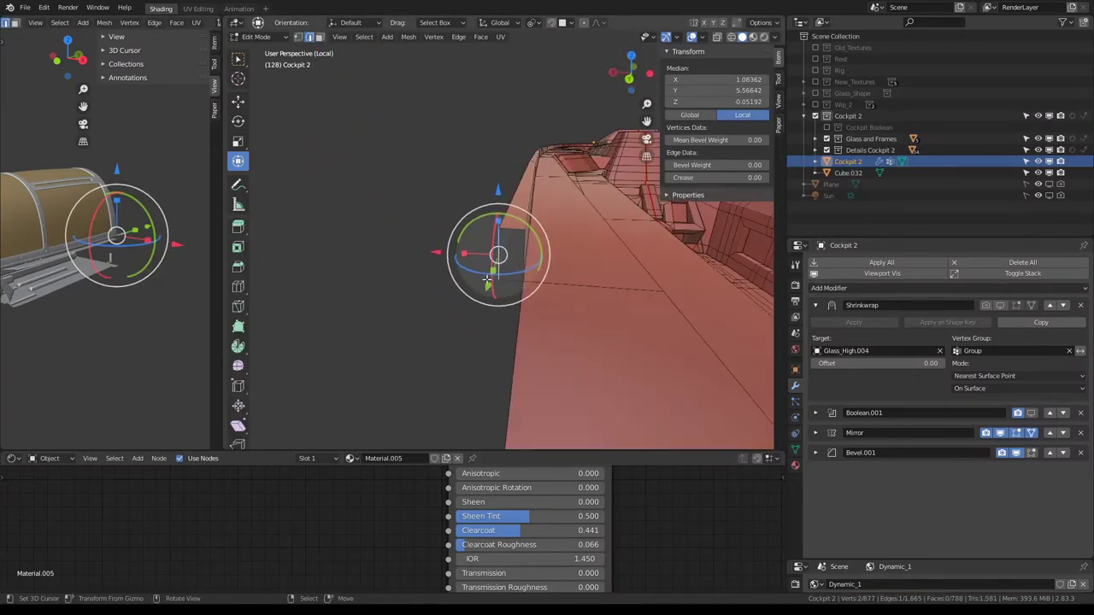
pyautogui.click(510, 280)
pyautogui.click(534, 224)
pyautogui.press('l')
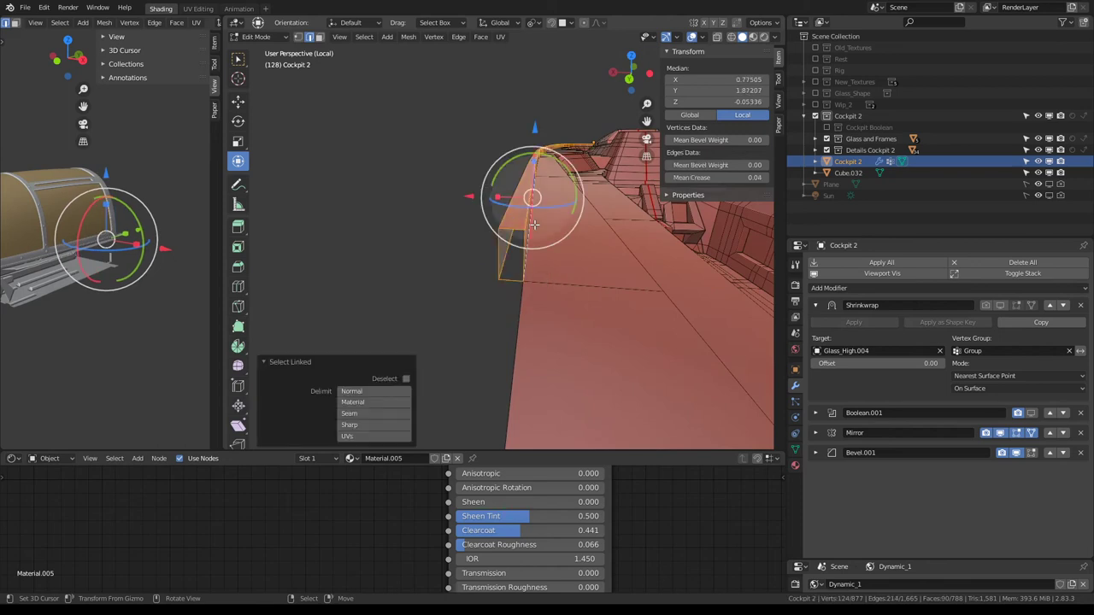
pyautogui.press('l')
pyautogui.press('q')
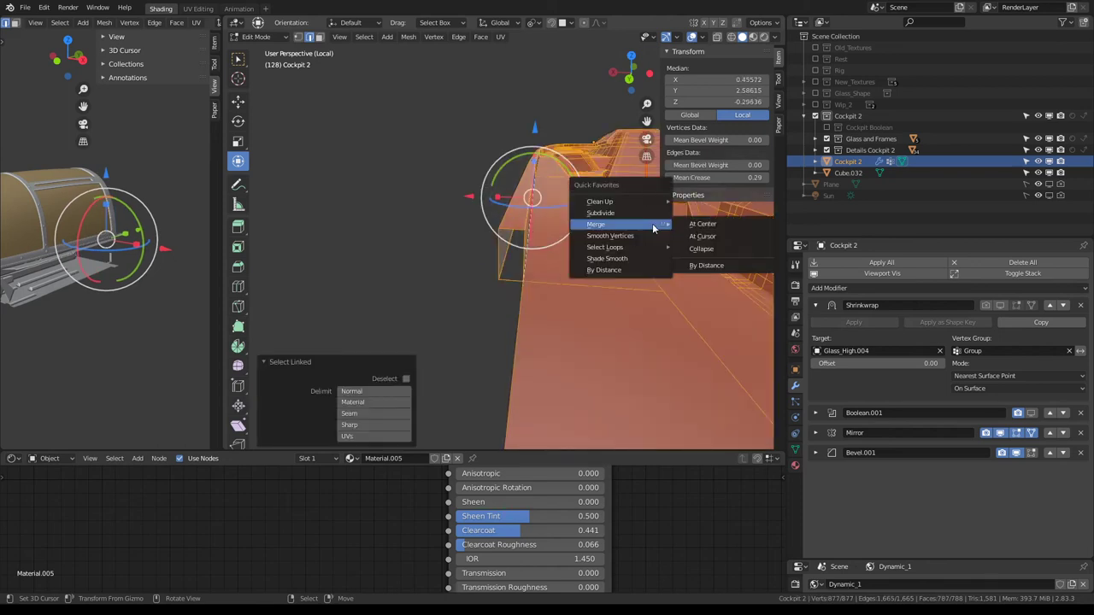
pyautogui.click(702, 267)
# Step: Delete the stray leftover edge at the rim strip's end
pyautogui.keyDown('shift'); pyautogui.moveTo(702, 272); pyautogui.dragTo(748, 137, button='middle'); pyautogui.keyUp('shift')
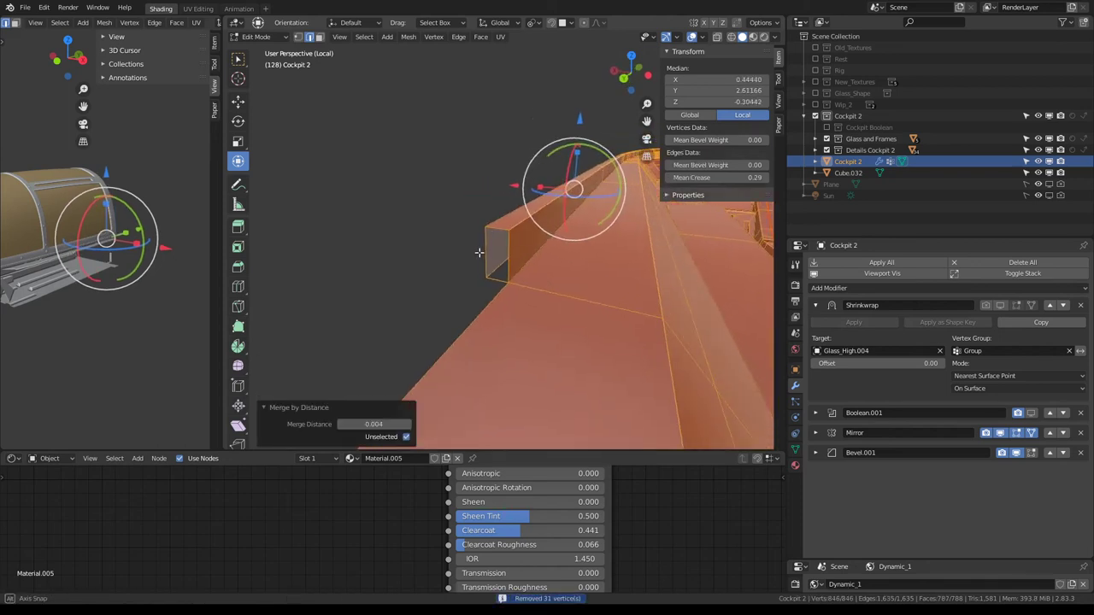
pyautogui.click(529, 267)
pyautogui.click(539, 258)
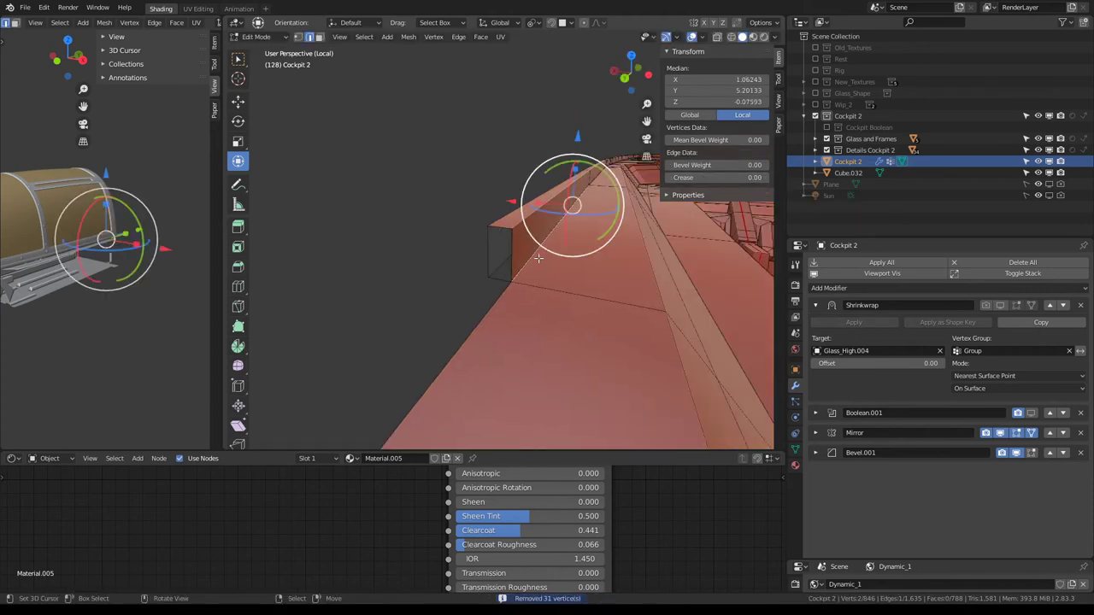
pyautogui.press('x')
pyautogui.click(604, 250)
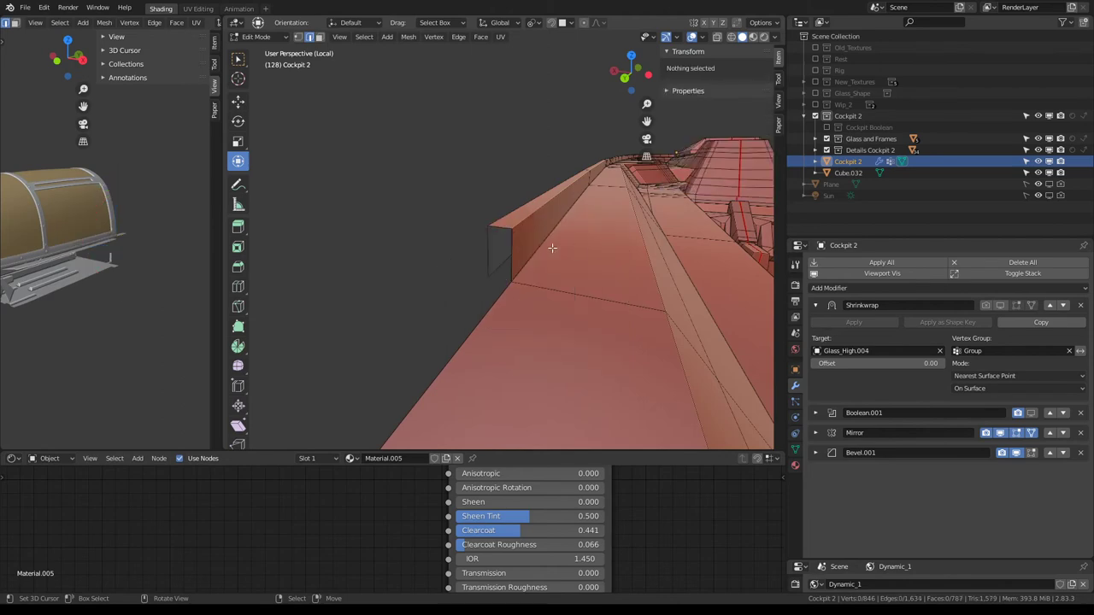
pyautogui.click(511, 250)
pyautogui.click(489, 252)
# Step: Return to Object Mode, exit local view and frame the whole cockpit full-screen
pyautogui.press('Tab')
pyautogui.moveTo(479, 242)
pyautogui.mouseDown(button='middle')
pyautogui.moveTo(466, 233)
pyautogui.moveTo(613, 253)
pyautogui.moveTo(397, 248)
pyautogui.moveTo(542, 211)
pyautogui.moveTo(532, 269)
pyautogui.moveTo(424, 241)
pyautogui.moveTo(325, 264)
pyautogui.moveTo(465, 239)
pyautogui.moveTo(451, 244)
pyautogui.mouseUp(button='middle')
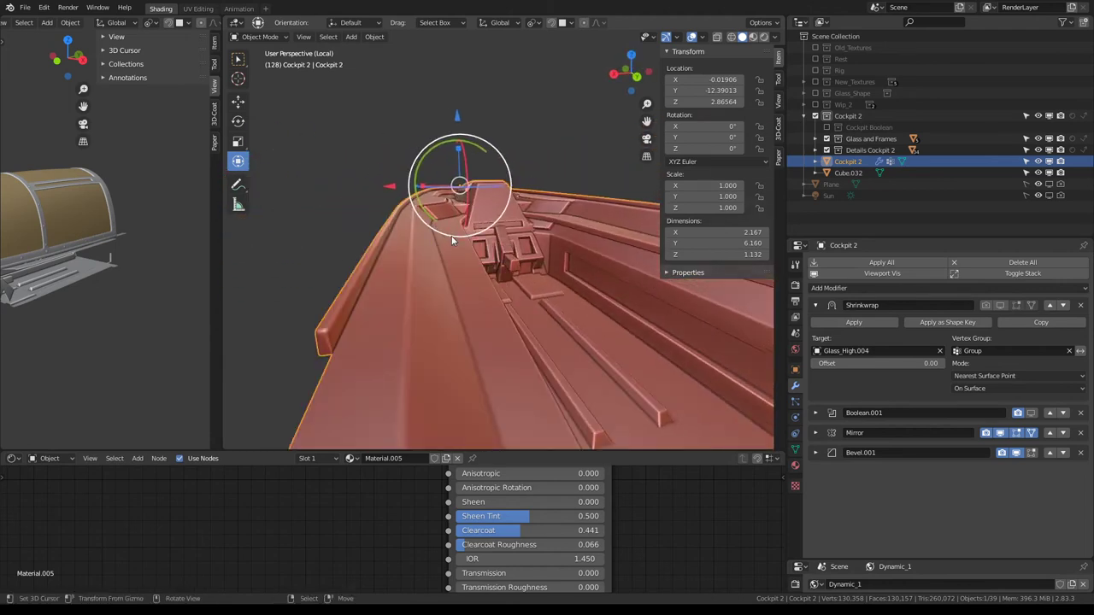
pyautogui.press('KP_Divide')
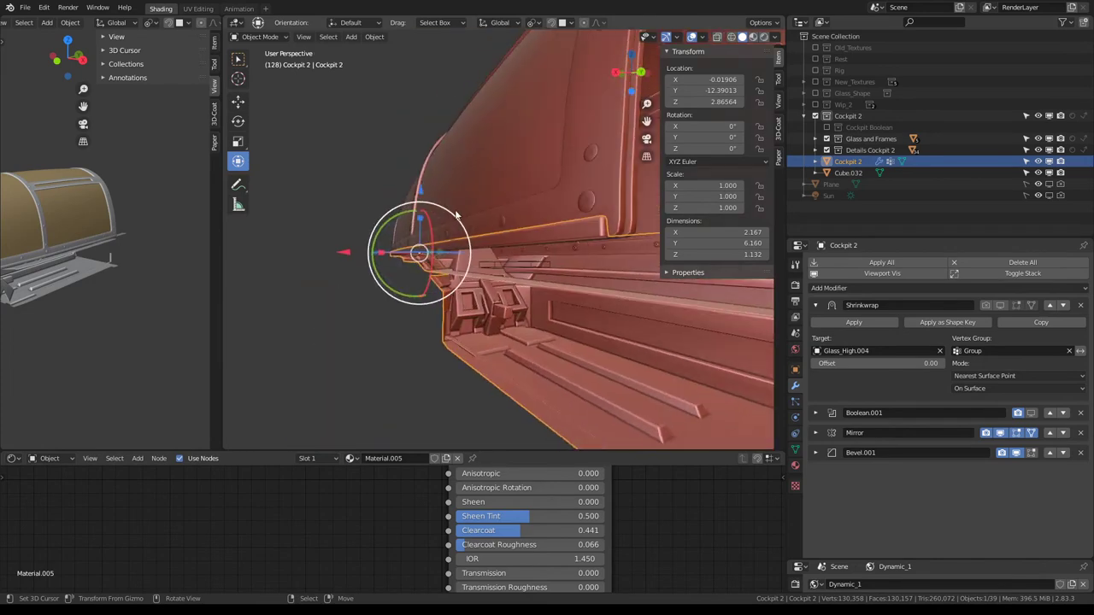
pyautogui.press('KP_Decimal')
pyautogui.hotkey('ctrl', 'alt', 'space')
pyautogui.moveTo(682, 293)
pyautogui.mouseDown(button='middle')
pyautogui.moveTo(733, 319)
pyautogui.moveTo(573, 283)
pyautogui.moveTo(594, 366)
pyautogui.moveTo(628, 323)
pyautogui.moveTo(325, 334)
pyautogui.moveTo(446, 327)
pyautogui.moveTo(473, 348)
pyautogui.mouseUp(button='middle')
# Step: Extrude the small face at the canopy frame's base into a block
pyautogui.press('Tab')
pyautogui.keyDown('shift'); pyautogui.click(446, 327); pyautogui.keyUp('shift')
pyautogui.click(369, 326)
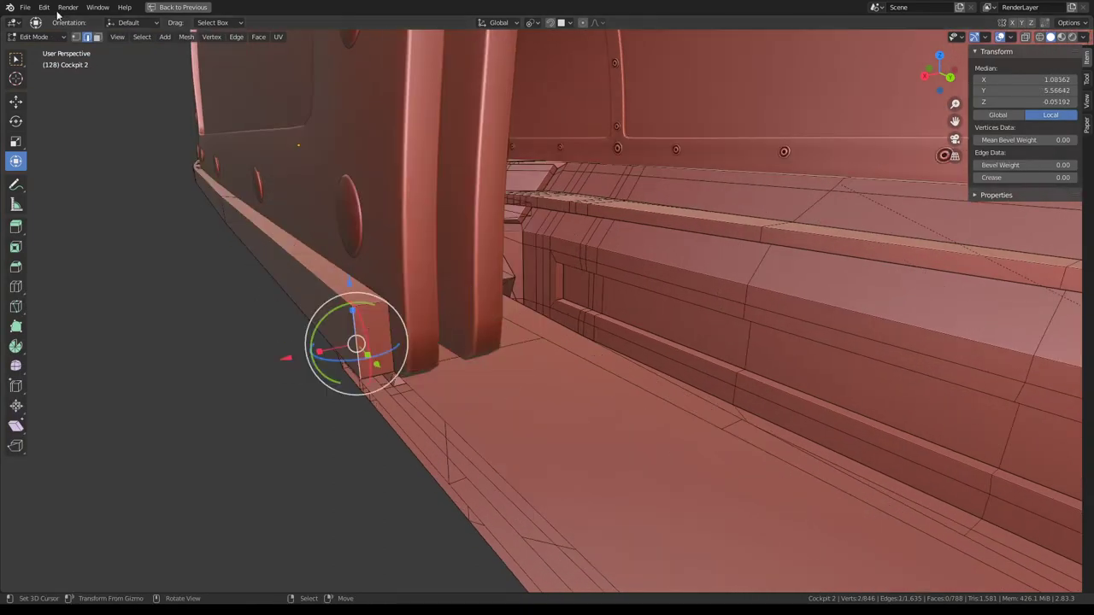
pyautogui.click(96, 41)
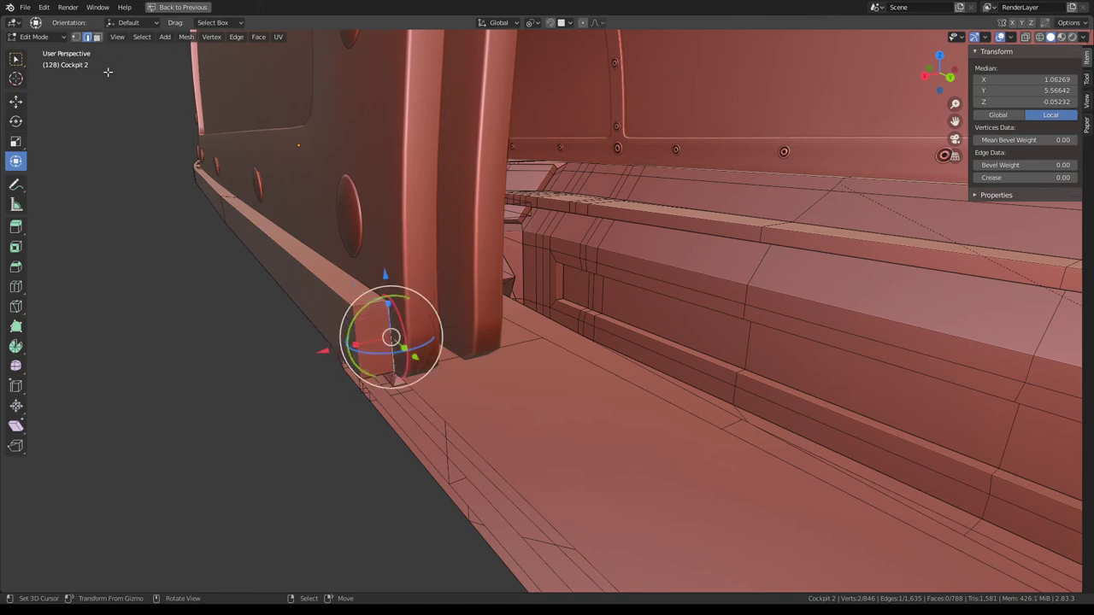
pyautogui.hotkey('alt', 'a')
pyautogui.click(387, 360)
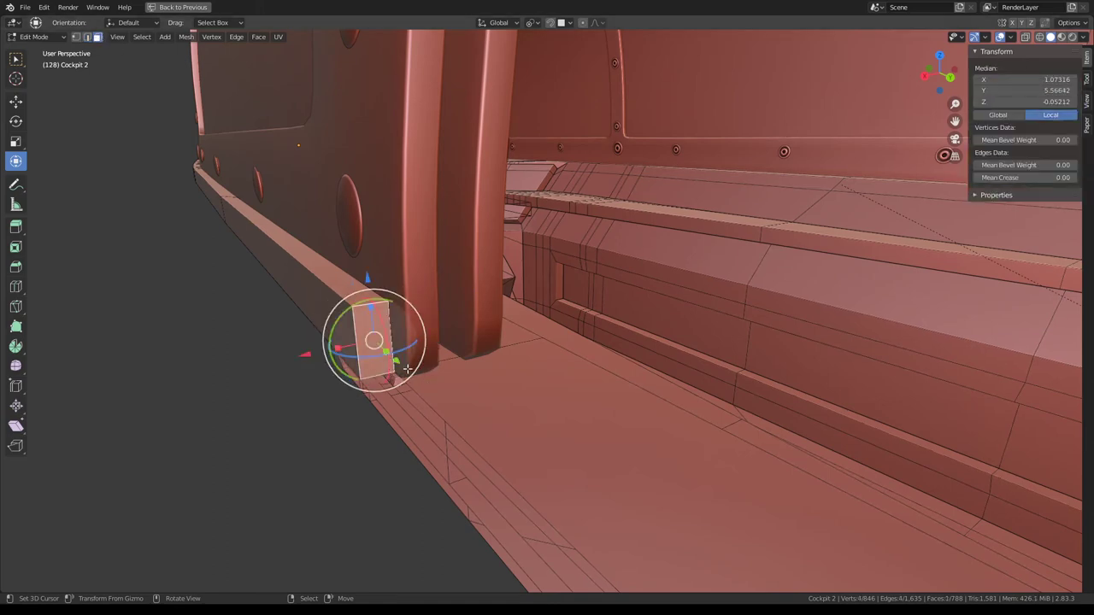
pyautogui.press('e')
pyautogui.click(416, 372)
pyautogui.press('Tab')
pyautogui.moveTo(416, 373)
pyautogui.mouseDown(button='middle')
pyautogui.moveTo(483, 299)
pyautogui.moveTo(459, 310)
pyautogui.moveTo(479, 310)
pyautogui.moveTo(460, 296)
pyautogui.moveTo(522, 340)
pyautogui.moveTo(484, 339)
pyautogui.moveTo(608, 411)
pyautogui.moveTo(634, 382)
pyautogui.mouseUp(button='middle')
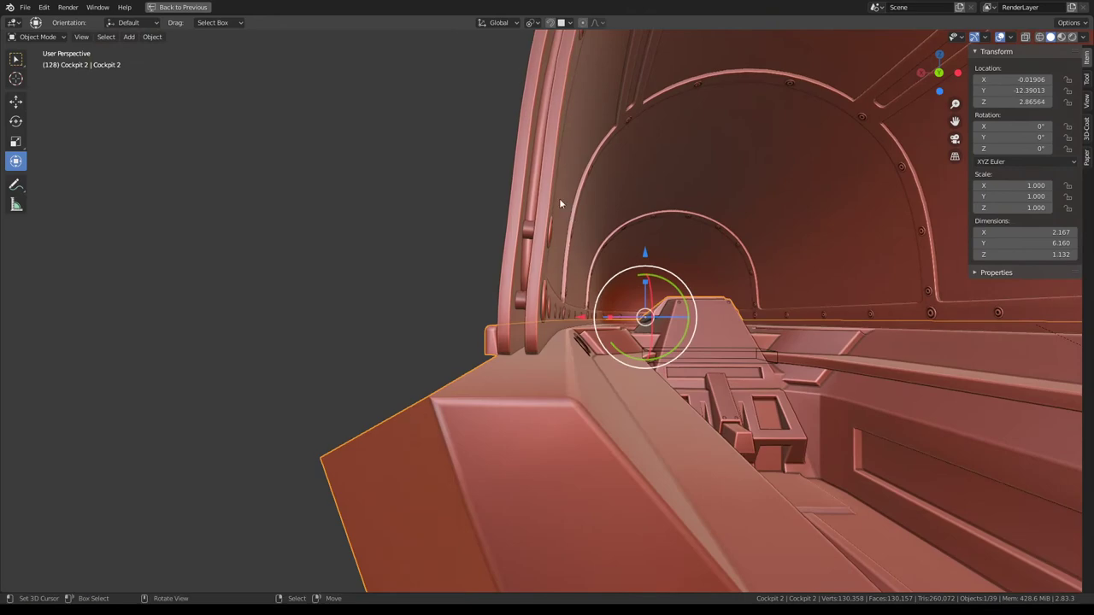
# Step: Subdivide an edge ring along the glass canopy's edge
pyautogui.press('Tab')
pyautogui.moveTo(560, 204)
pyautogui.mouseDown(button='middle')
pyautogui.moveTo(581, 317)
pyautogui.moveTo(619, 323)
pyautogui.moveTo(696, 261)
pyautogui.mouseUp(button='middle')
pyautogui.press('Tab')
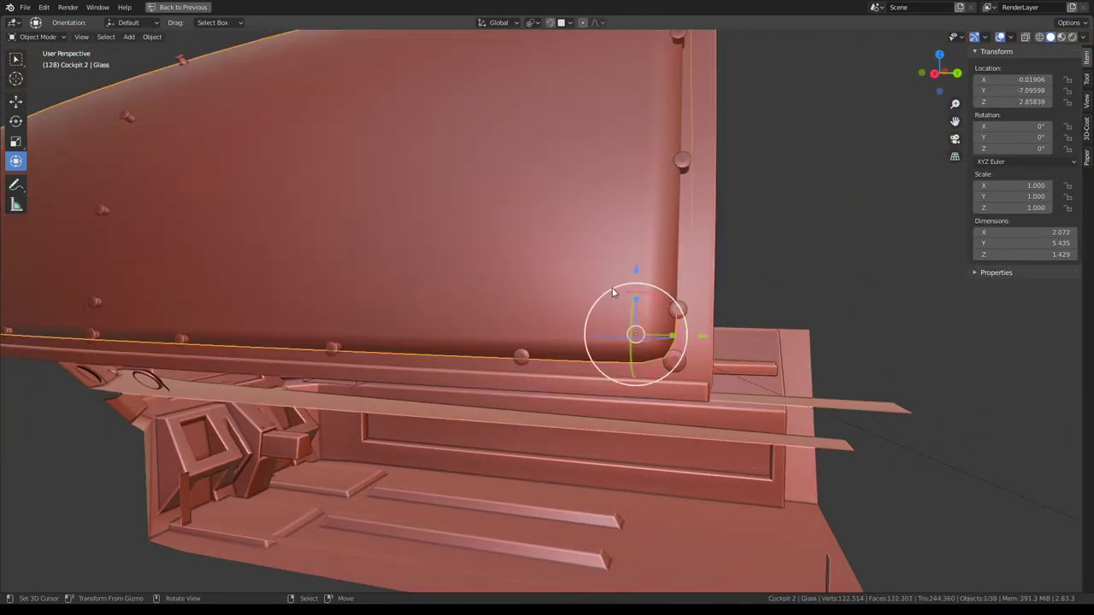
pyautogui.press('Tab')
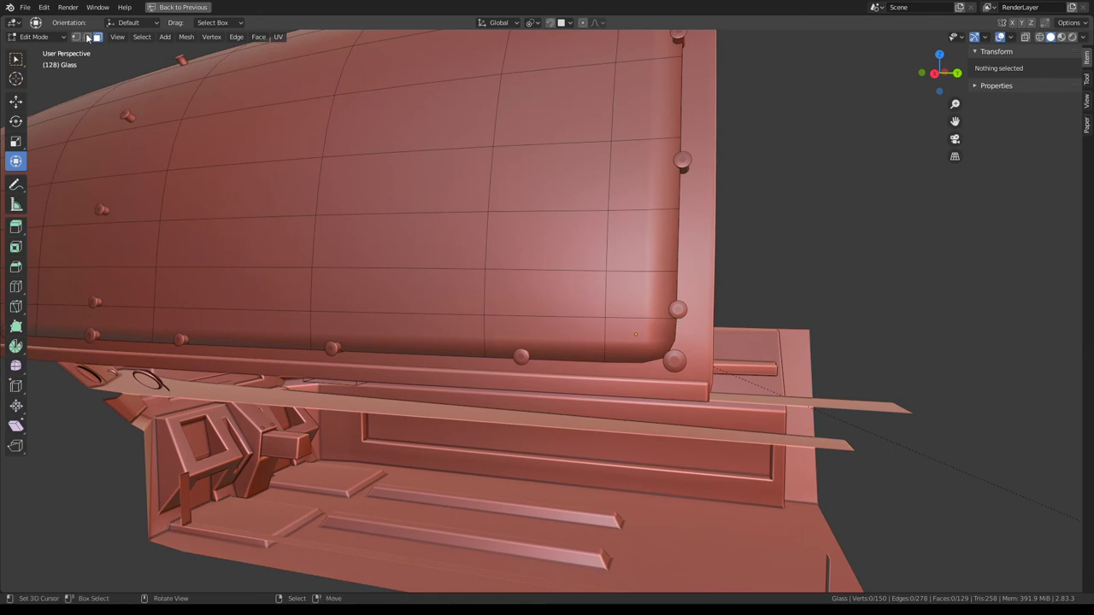
pyautogui.keyDown('ctrl'); pyautogui.keyDown('alt'); pyautogui.click(647, 286); pyautogui.keyUp('alt'); pyautogui.keyUp('ctrl')
pyautogui.moveTo(727, 222); pyautogui.dragTo(659, 245, button='middle')
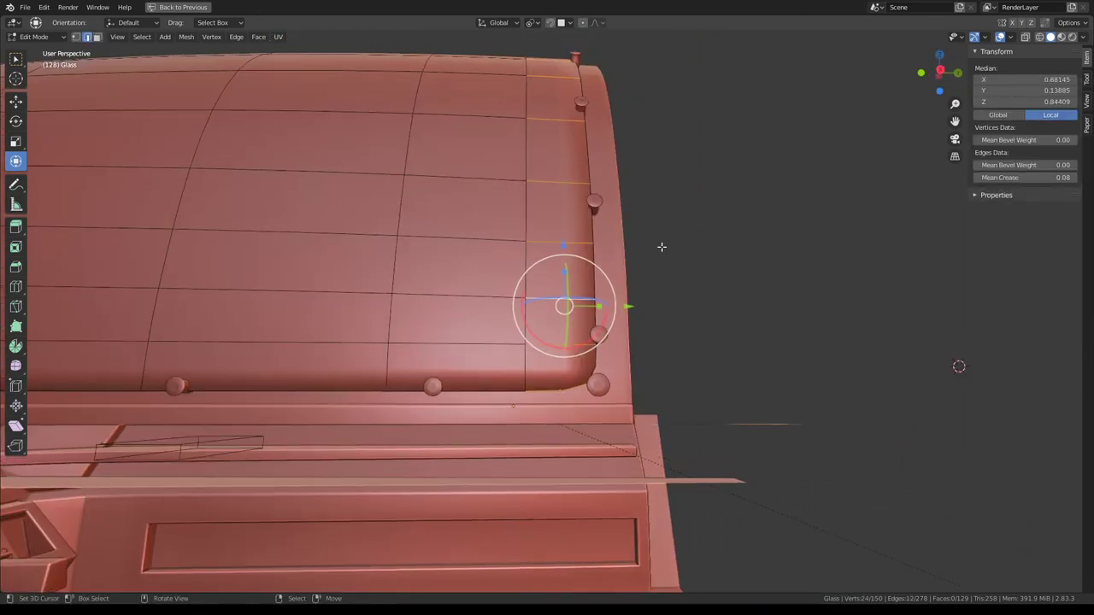
pyautogui.press('q')
pyautogui.click(745, 221)
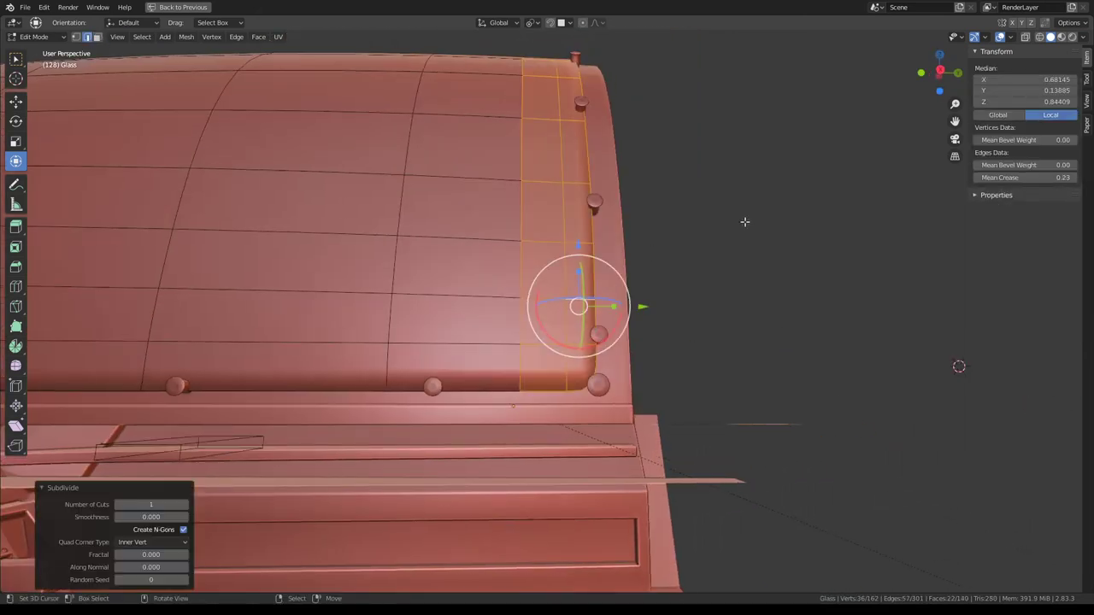
# Step: Try sliding the new vertical edge loop on the glass, then undo it
pyautogui.keyDown('alt'); pyautogui.click(579, 348); pyautogui.keyUp('alt')
pyautogui.scroll(2, 579, 348)
pyautogui.press('g')
pyautogui.press('g')
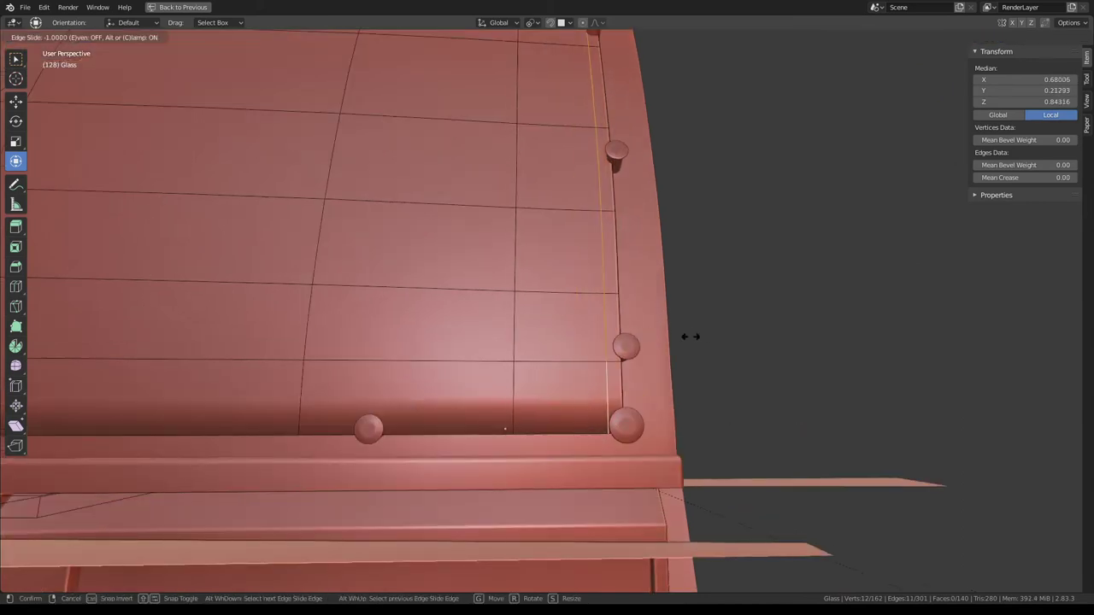
pyautogui.click(666, 337)
pyautogui.hotkey('ctrl', 'z')
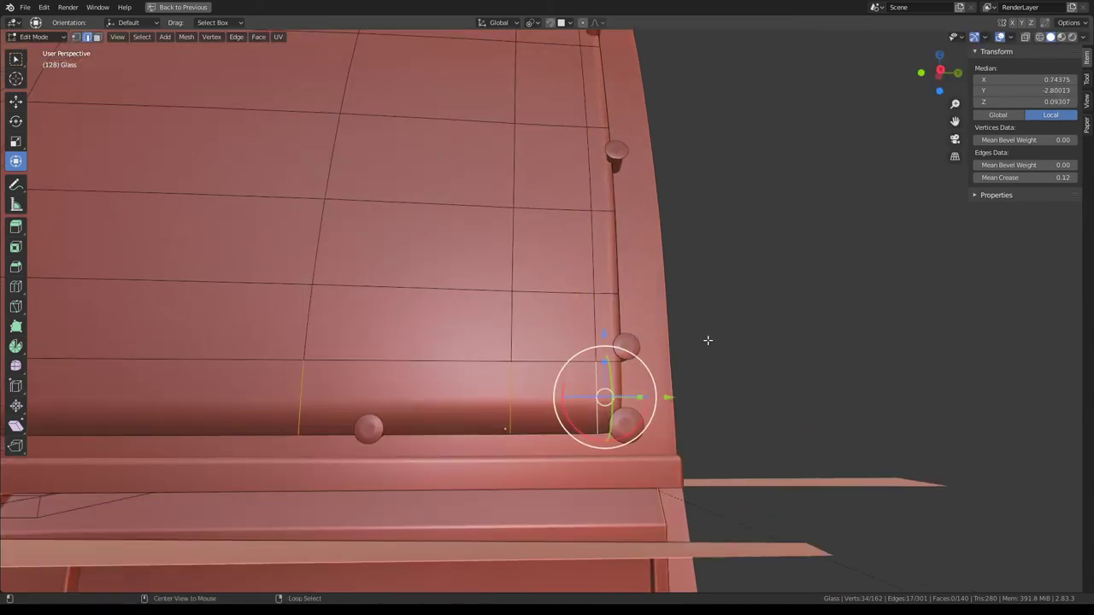
# Step: Subdivide the glass's horizontal band and slide its middle loop downward
pyautogui.press('q')
pyautogui.click(759, 320)
pyautogui.keyDown('alt'); pyautogui.click(589, 394); pyautogui.keyUp('alt')
pyautogui.press('g')
pyautogui.press('g')
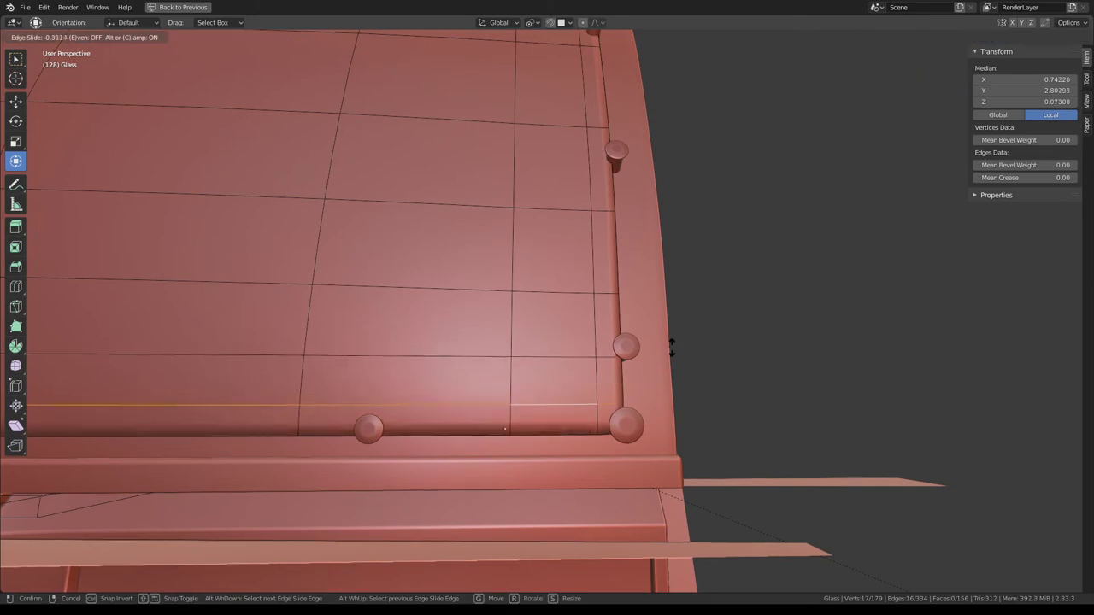
pyautogui.click(663, 352)
pyautogui.scroll(-2, 574, 300)
pyautogui.press('Tab')
# Step: Raise the edge loop near the glass bottom by about 0.026 on Z
pyautogui.moveTo(574, 300)
pyautogui.mouseDown(button='middle')
pyautogui.moveTo(405, 274)
pyautogui.moveTo(625, 299)
pyautogui.mouseUp(button='middle')
pyautogui.scroll(3, 741, 311)
pyautogui.moveTo(741, 311)
pyautogui.mouseDown(button='middle')
pyautogui.moveTo(757, 310)
pyautogui.moveTo(422, 320)
pyautogui.moveTo(554, 339)
pyautogui.moveTo(523, 327)
pyautogui.moveTo(602, 332)
pyautogui.mouseUp(button='middle')
pyautogui.scroll(3, 554, 339)
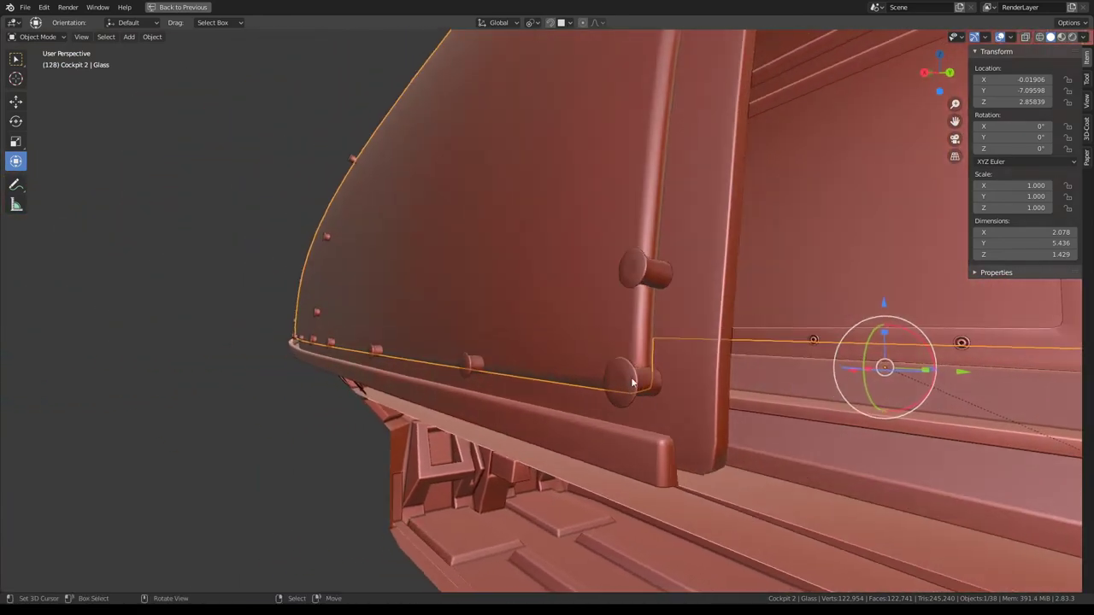
pyautogui.press('Tab')
pyautogui.keyDown('alt'); pyautogui.click(673, 304); pyautogui.keyUp('alt')
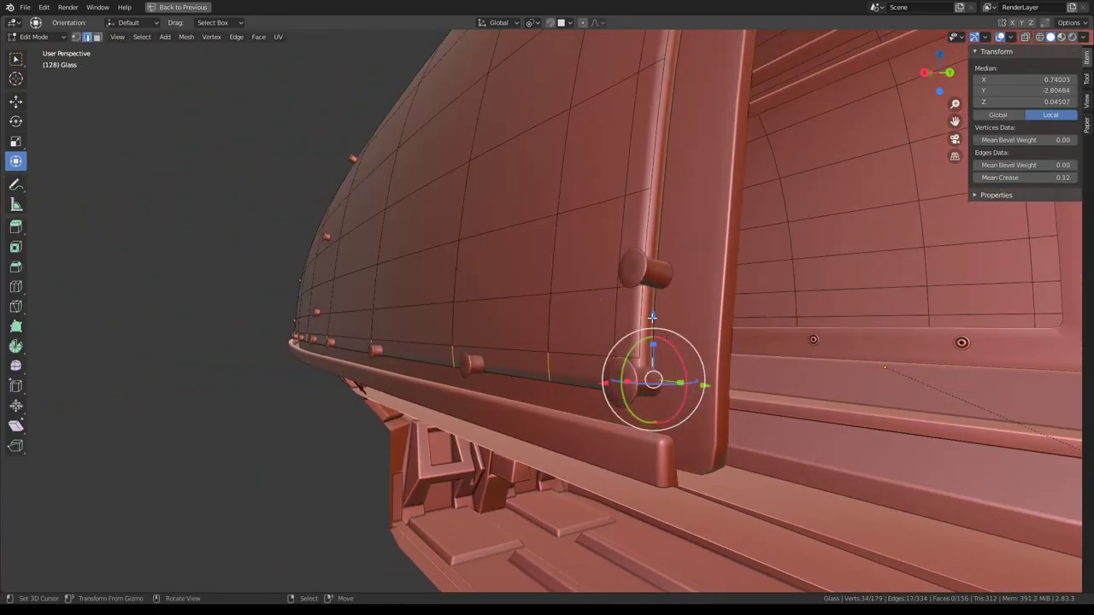
pyautogui.press('g')
pyautogui.press('z')
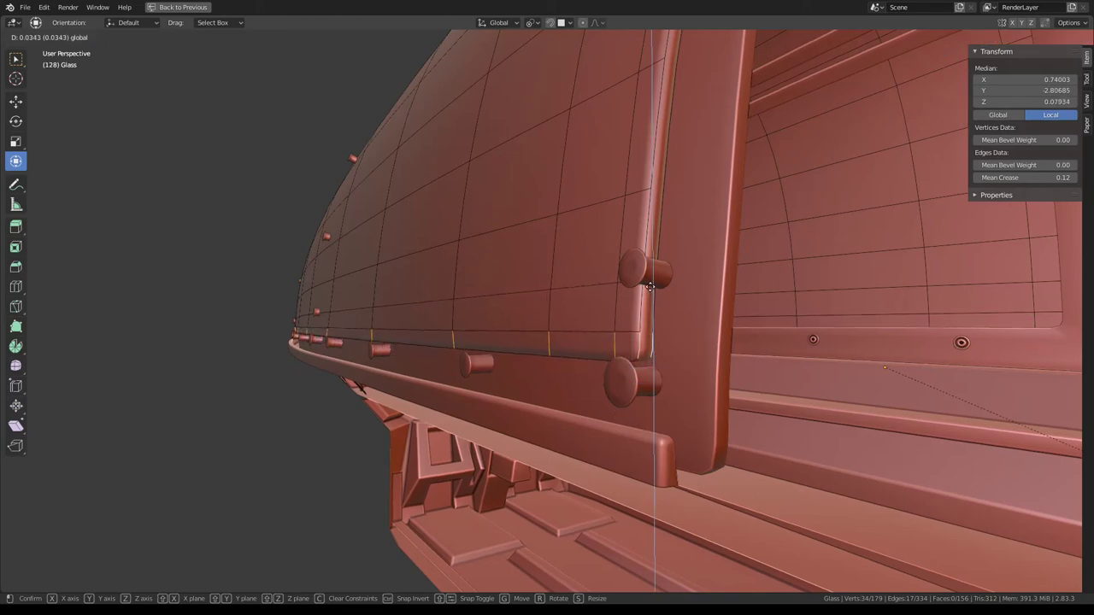
pyautogui.click(653, 293)
pyautogui.scroll(-5, 653, 294)
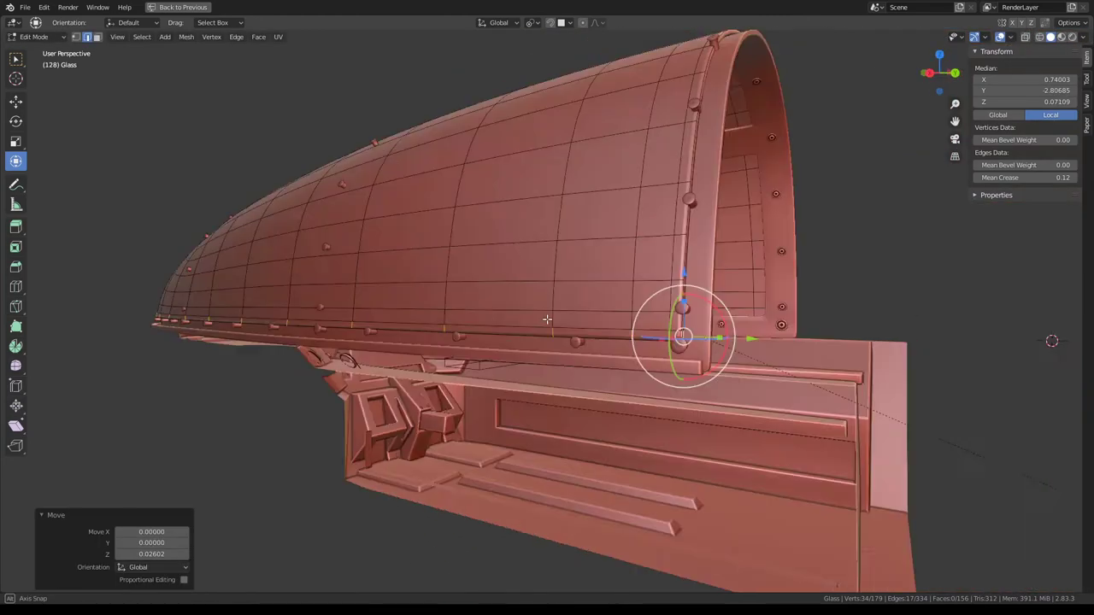
pyautogui.moveTo(653, 294)
pyautogui.mouseDown(button='middle')
pyautogui.moveTo(660, 336)
pyautogui.moveTo(500, 342)
pyautogui.moveTo(449, 330)
pyautogui.moveTo(542, 318)
pyautogui.moveTo(521, 422)
pyautogui.moveTo(427, 342)
pyautogui.moveTo(450, 306)
pyautogui.moveTo(714, 201)
pyautogui.mouseUp(button='middle')
pyautogui.press('Tab')
pyautogui.scroll(5, 642, 336)
# Step: Deselect everything and view the canopy from three-quarters against the city backdrop
pyautogui.hotkey('alt', 'a')
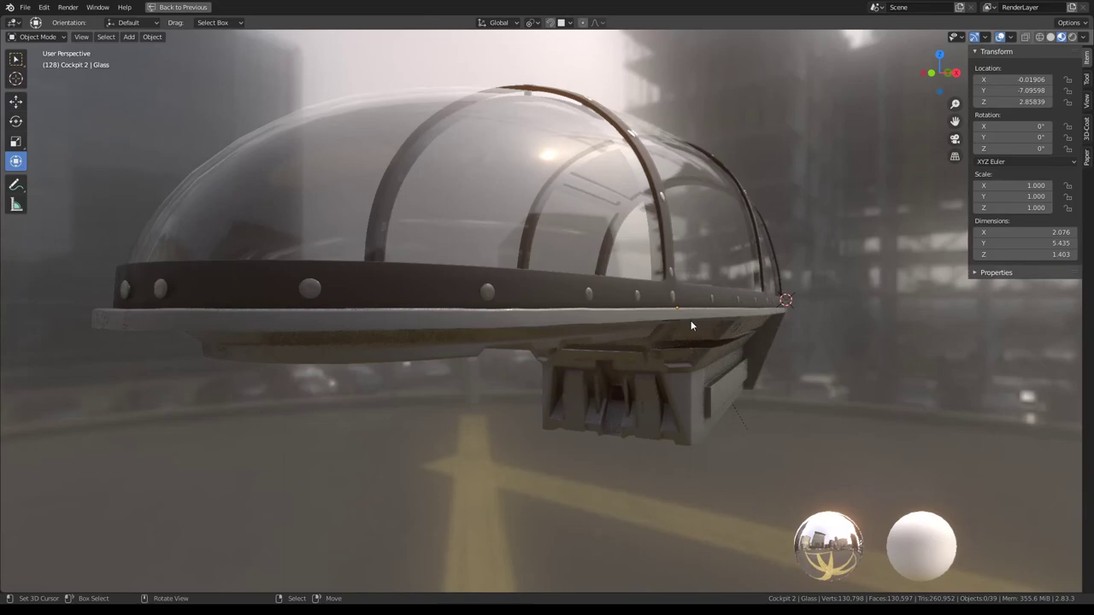
pyautogui.moveTo(691, 321)
pyautogui.mouseDown(button='middle')
pyautogui.moveTo(720, 324)
pyautogui.moveTo(681, 331)
pyautogui.mouseUp(button='middle')
# Step: Nudge Cockpit 2's lower rim edge loop slightly upward along Z
pyautogui.moveTo(518, 330)
pyautogui.mouseDown(button='middle')
pyautogui.moveTo(664, 340)
pyautogui.moveTo(598, 373)
pyautogui.moveTo(519, 491)
pyautogui.mouseUp(button='middle')
pyautogui.click(518, 492)
pyautogui.press('Tab')
pyautogui.click(519, 496)
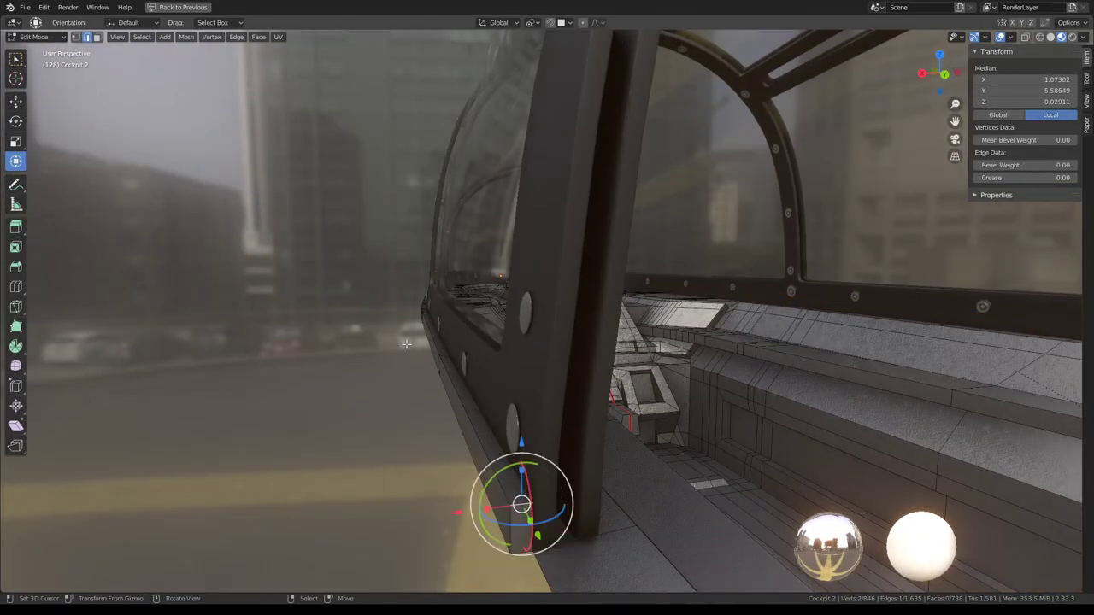
pyautogui.click(98, 37)
pyautogui.click(505, 453)
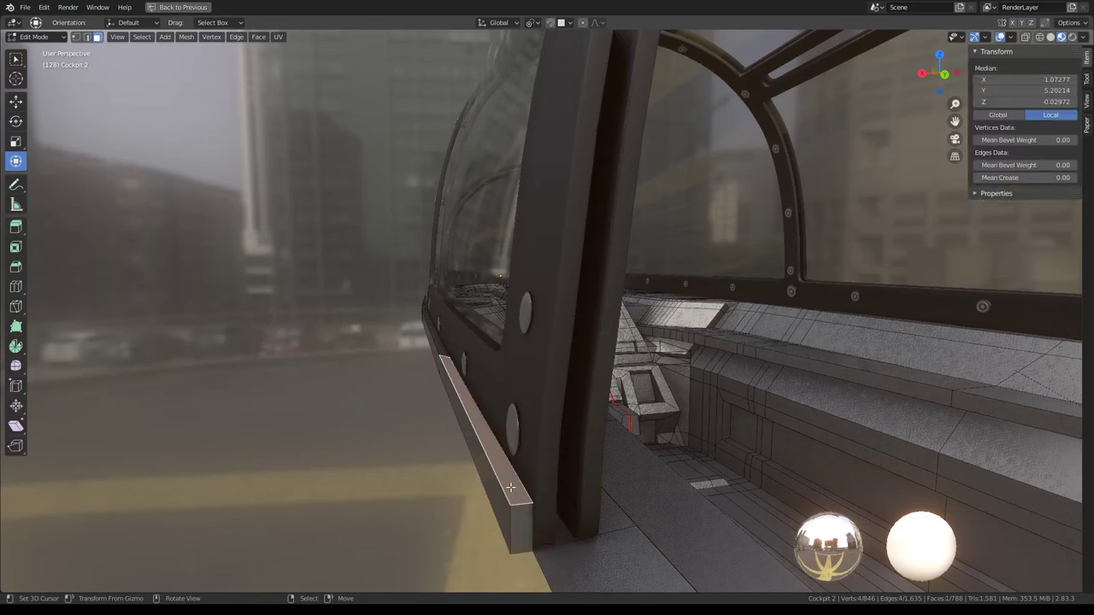
pyautogui.moveTo(504, 454)
pyautogui.mouseDown(button='middle')
pyautogui.moveTo(572, 420)
pyautogui.moveTo(785, 378)
pyautogui.mouseUp(button='middle')
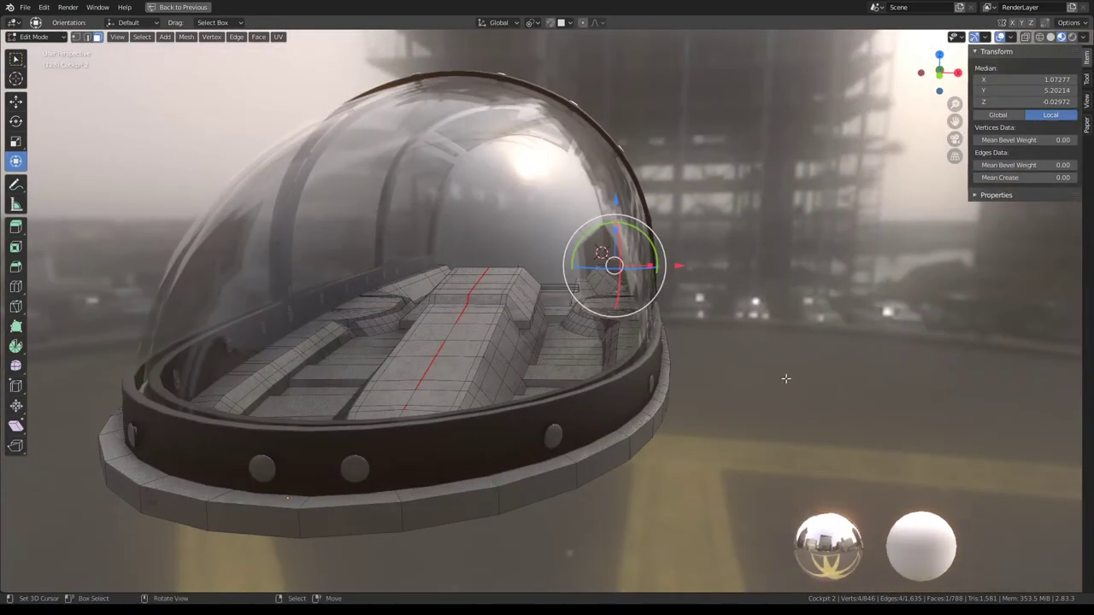
pyautogui.keyDown('ctrl'); pyautogui.click(384, 495); pyautogui.keyUp('ctrl')
pyautogui.moveTo(385, 494)
pyautogui.mouseDown(button='middle')
pyautogui.moveTo(829, 244)
pyautogui.moveTo(532, 359)
pyautogui.moveTo(503, 268)
pyautogui.moveTo(315, 150)
pyautogui.mouseUp(button='middle')
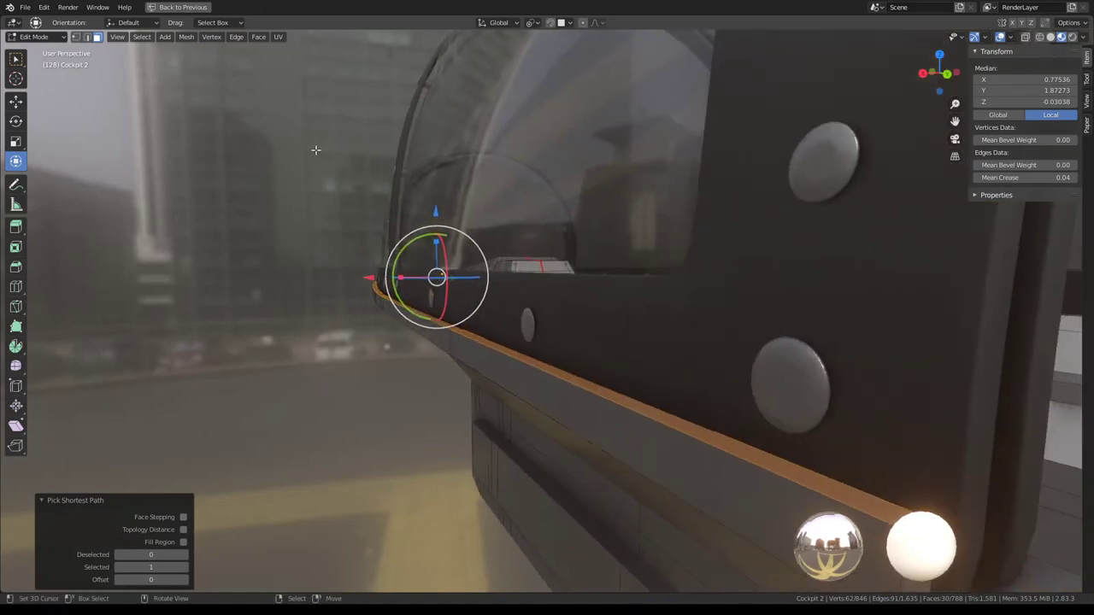
pyautogui.moveTo(437, 209); pyautogui.dragTo(434, 200)
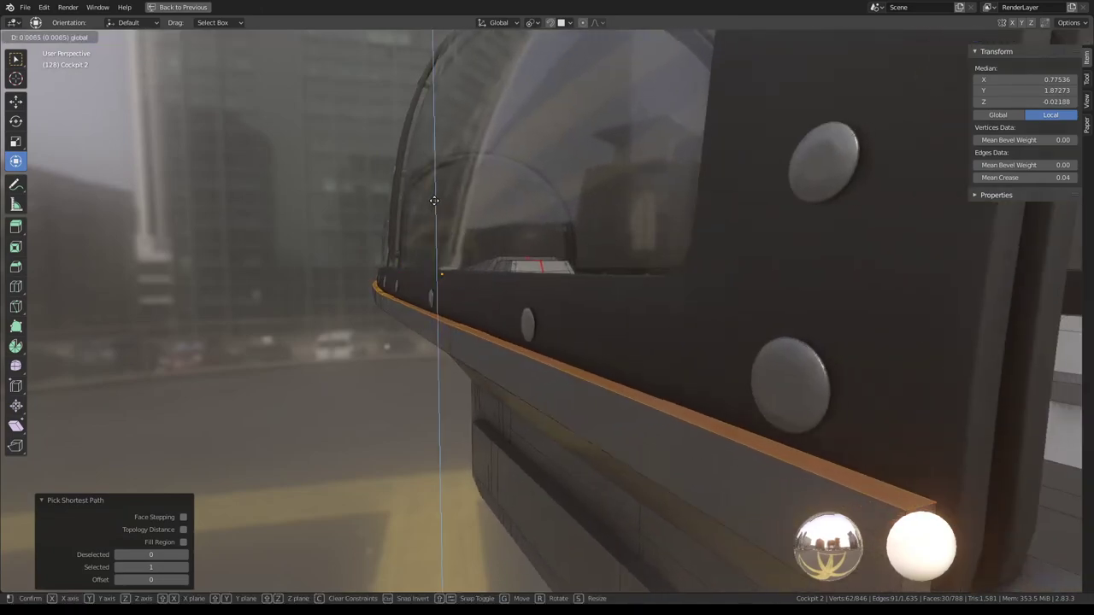
pyautogui.moveTo(434, 200)
pyautogui.mouseDown(button='middle')
pyautogui.moveTo(645, 227)
pyautogui.moveTo(671, 242)
pyautogui.moveTo(686, 229)
pyautogui.moveTo(670, 246)
pyautogui.moveTo(587, 252)
pyautogui.moveTo(626, 240)
pyautogui.moveTo(506, 278)
pyautogui.mouseUp(button='middle')
pyautogui.press('Tab')
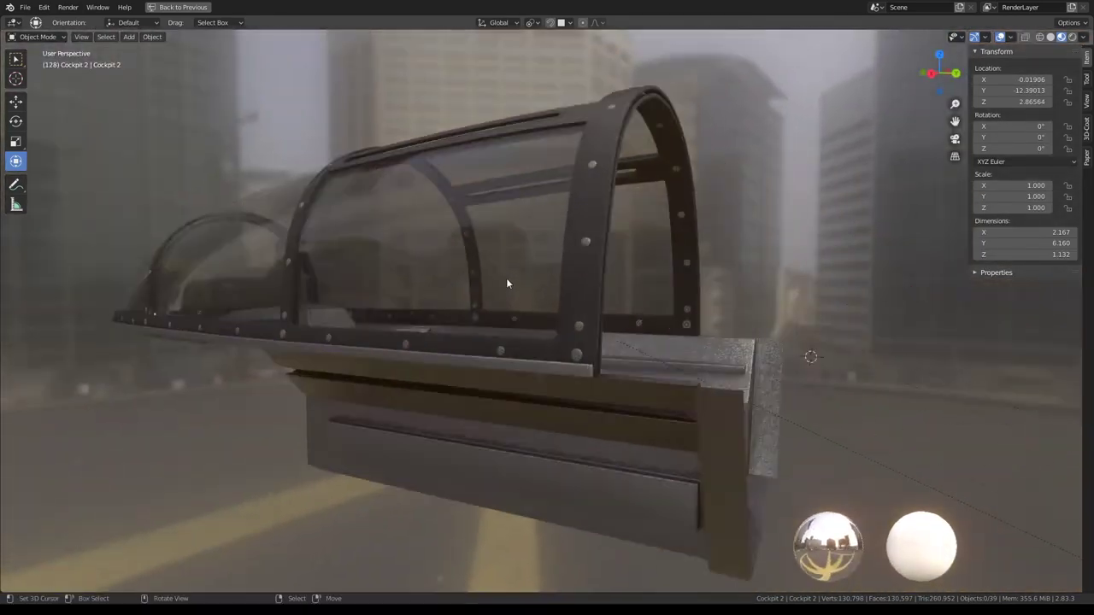
# Step: Re-enter mesh editing, select a path of rim edges, and restore the Shading workspace
pyautogui.scroll(2, 507, 278)
pyautogui.press('Tab')
pyautogui.scroll(-4, 623, 420)
pyautogui.moveTo(623, 420)
pyautogui.mouseDown(button='middle')
pyautogui.moveTo(533, 366)
pyautogui.moveTo(337, 428)
pyautogui.mouseUp(button='middle')
pyautogui.keyDown('ctrl'); pyautogui.click(237, 446); pyautogui.keyUp('ctrl')
pyautogui.moveTo(237, 446)
pyautogui.mouseDown(button='middle')
pyautogui.moveTo(385, 359)
pyautogui.moveTo(563, 307)
pyautogui.moveTo(556, 289)
pyautogui.mouseUp(button='middle')
pyautogui.scroll(2, 385, 359)
pyautogui.hotkey('ctrl', 'space')
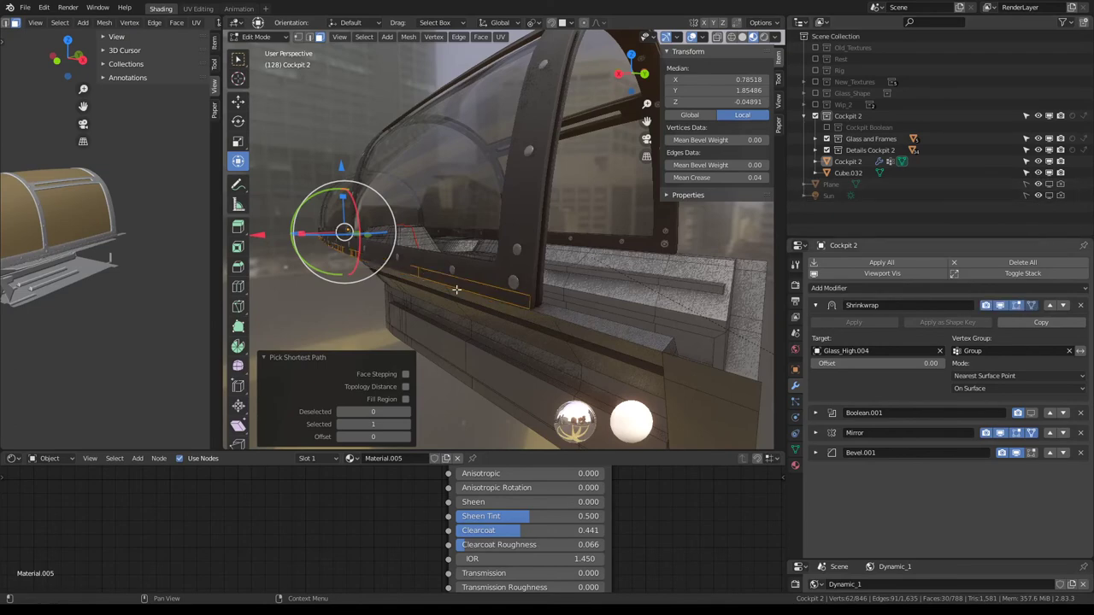
# Step: Switch to Weight Paint to inspect the cockpit's weights, then back to Object Mode
pyautogui.moveTo(457, 290); pyautogui.dragTo(253, 31, button='middle')
pyautogui.click(258, 38)
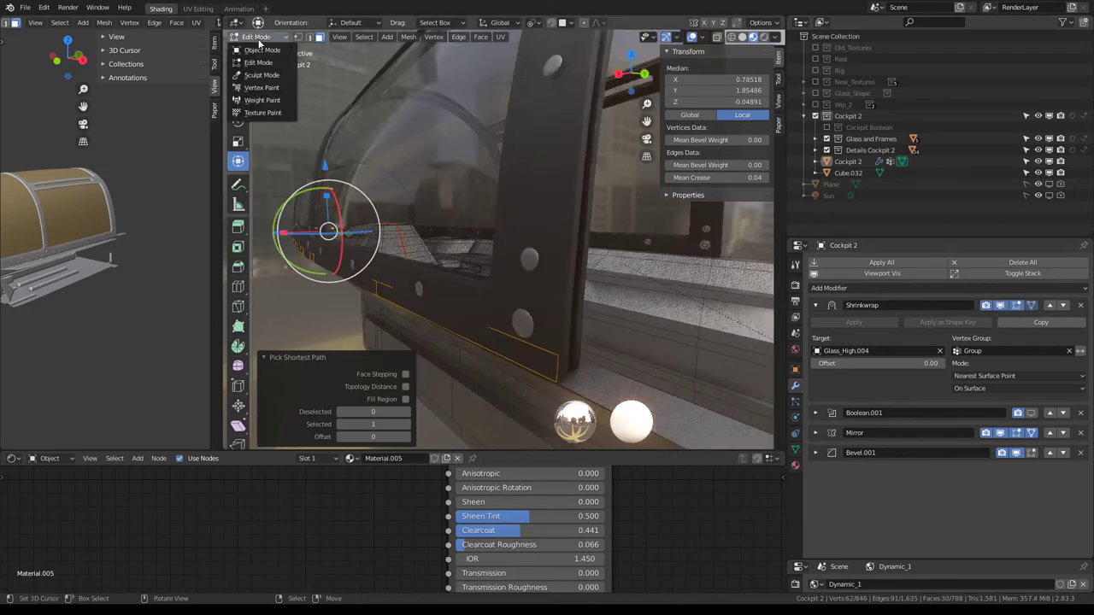
pyautogui.click(262, 100)
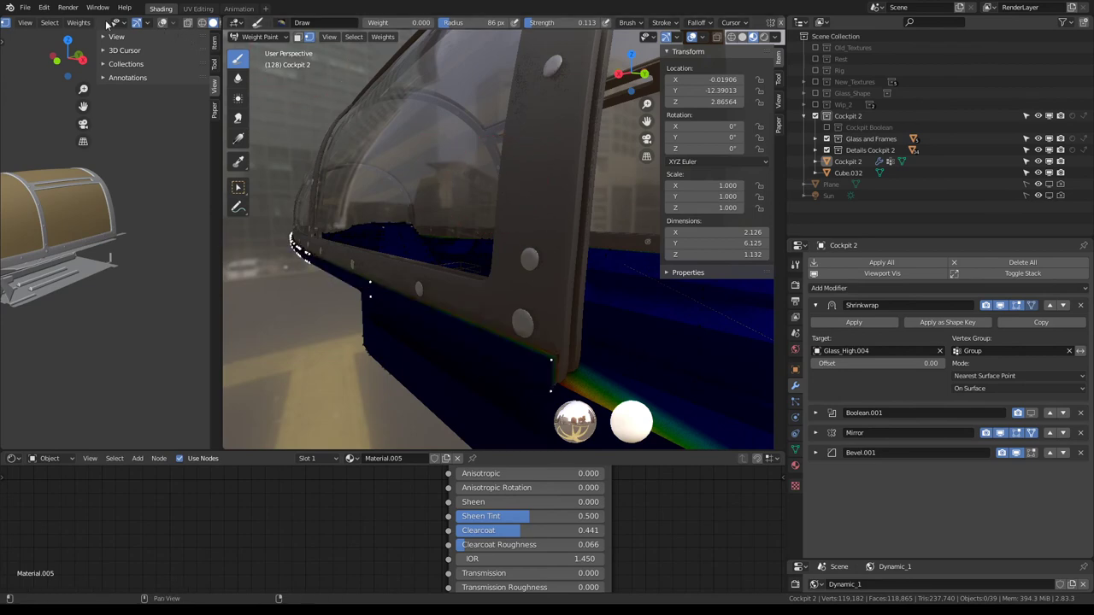
pyautogui.click(258, 37)
pyautogui.click(260, 50)
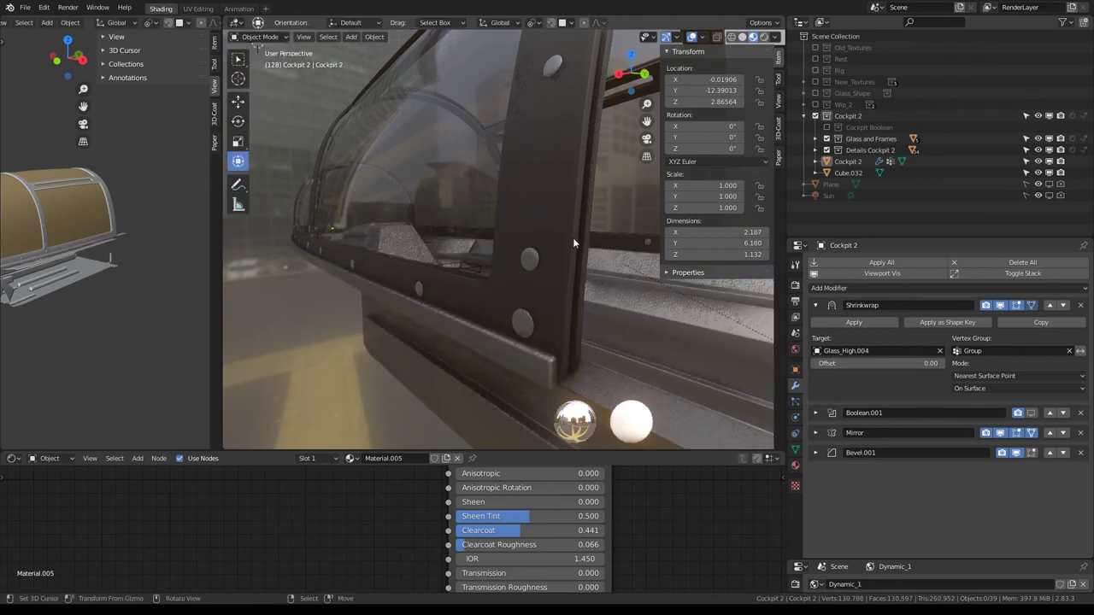
# Step: Maximize the 3D viewport and zoom out to see the whole cockpit
pyautogui.hotkey('ctrl', 'space')
pyautogui.scroll(-5, 593, 254)
pyautogui.moveTo(616, 280); pyautogui.dragTo(674, 290, button='middle')
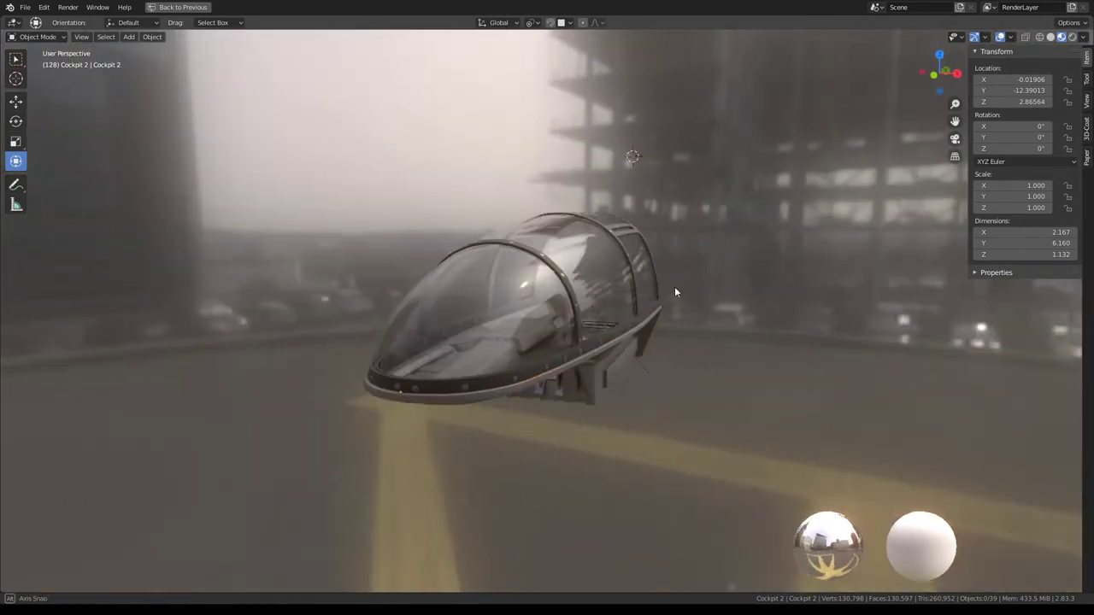
# Step: Reposition rivet Circle.068 to a new spot along the dome's rim band
pyautogui.press('KP_1')
pyautogui.scroll(-2, 684, 275)
pyautogui.moveTo(685, 272); pyautogui.dragTo(704, 264, button='middle')
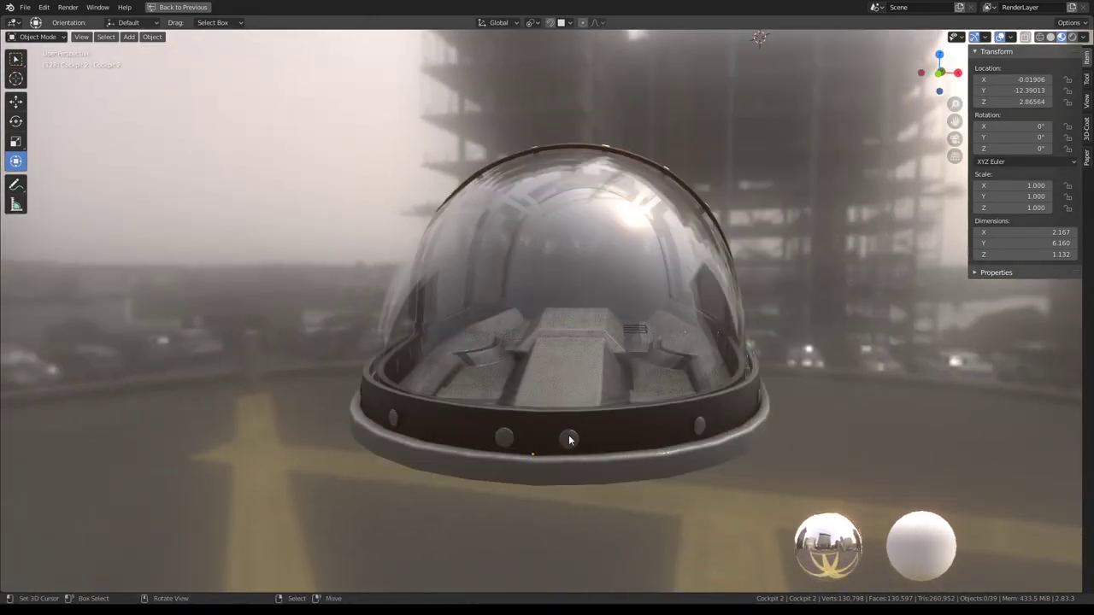
pyautogui.press('KP_Decimal')
pyautogui.scroll(-2, 684, 278)
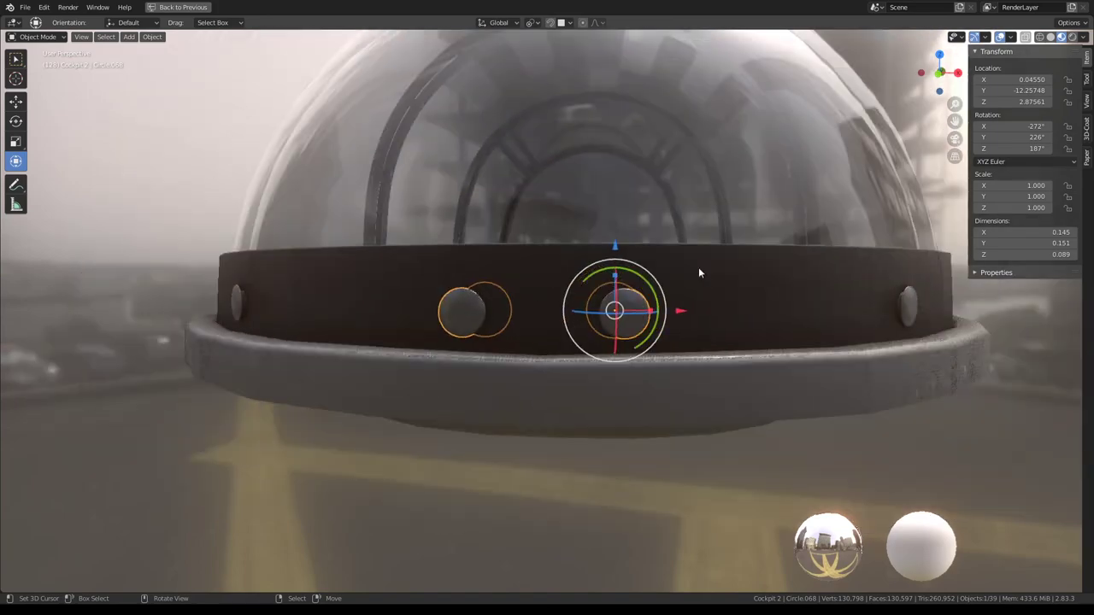
pyautogui.moveTo(724, 319); pyautogui.dragTo(555, 307, button='middle')
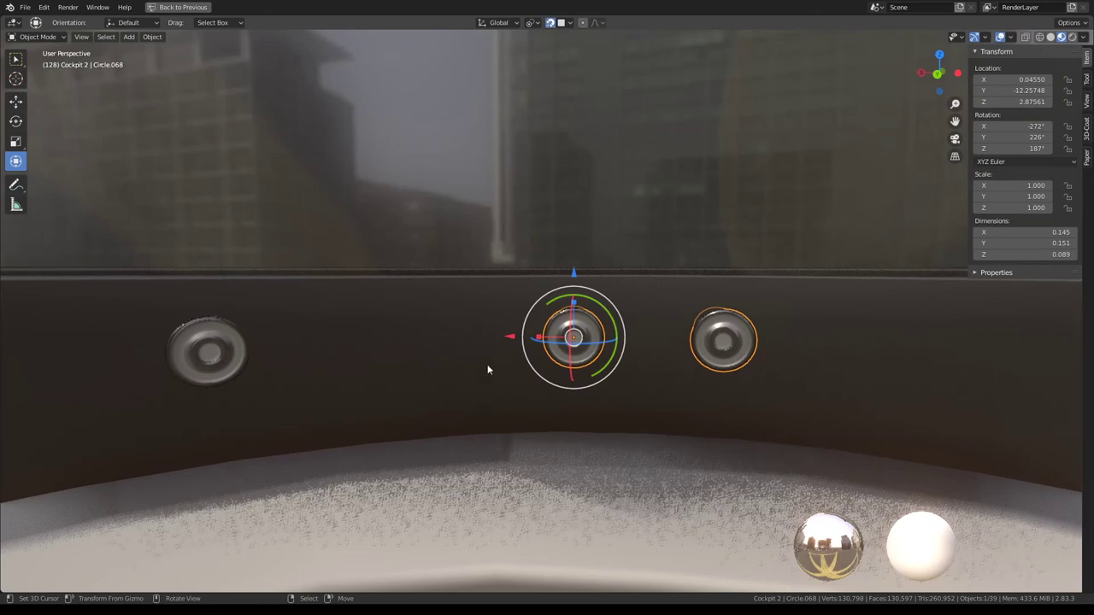
pyautogui.press('g')
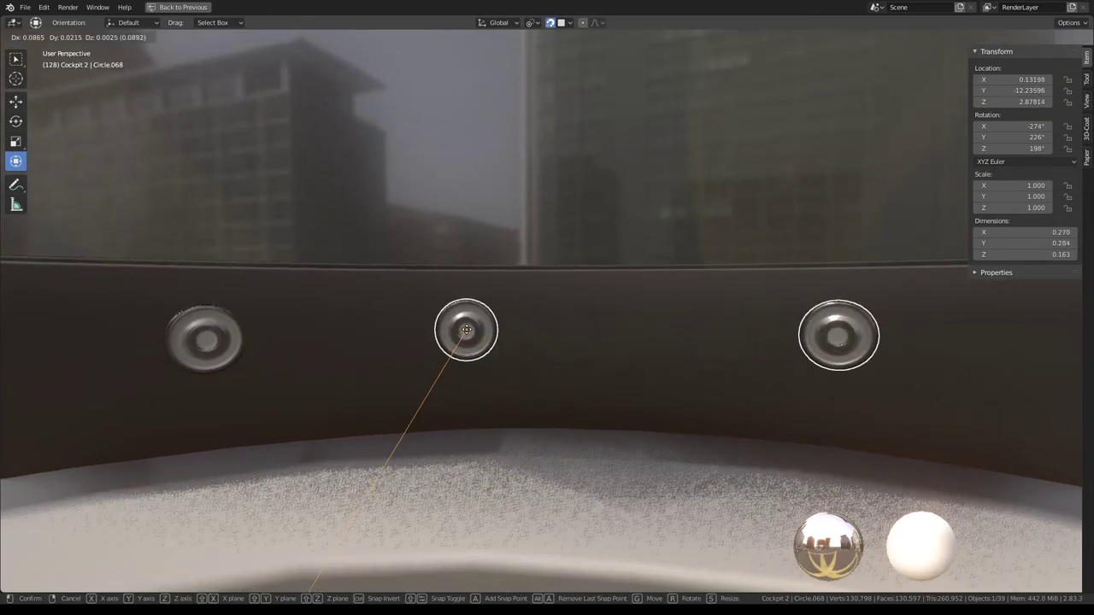
pyautogui.rightClick(470, 329)
pyautogui.press('g')
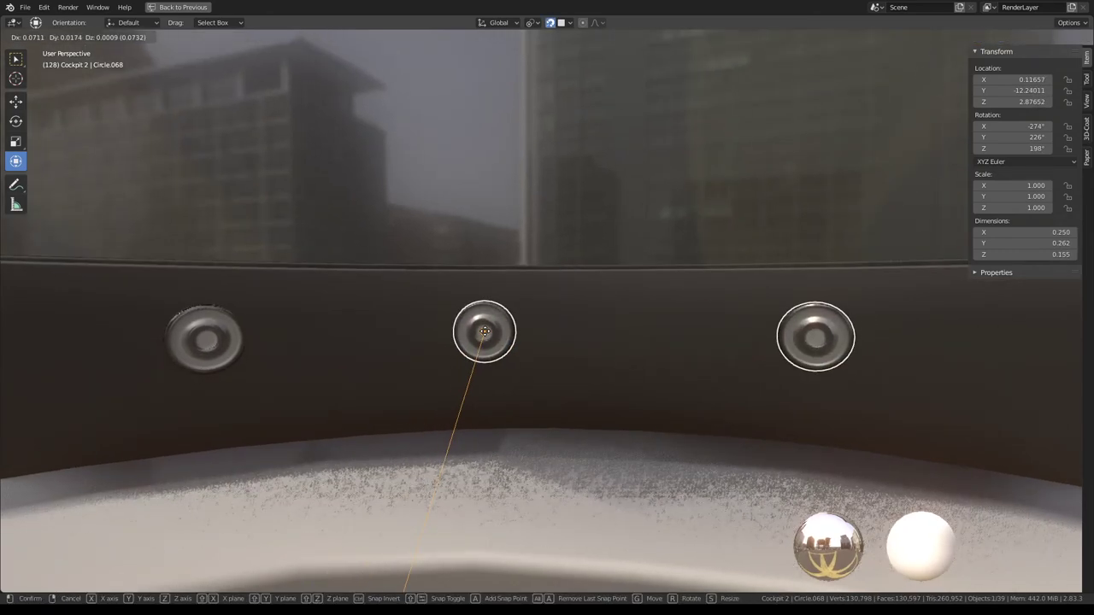
pyautogui.click(484, 331)
# Step: Move rivet Circle.069 to a new position on the rim
pyautogui.moveTo(476, 328)
pyautogui.mouseDown(button='middle')
pyautogui.moveTo(452, 340)
pyautogui.moveTo(532, 348)
pyautogui.mouseUp(button='middle')
pyautogui.click(523, 355)
pyautogui.press('g')
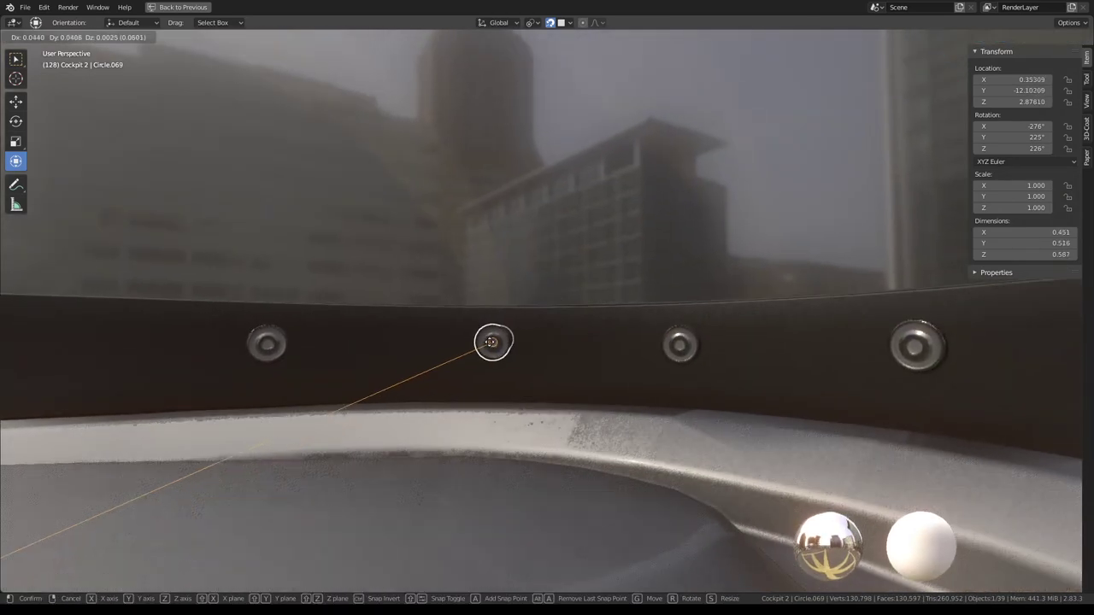
pyautogui.click(434, 326)
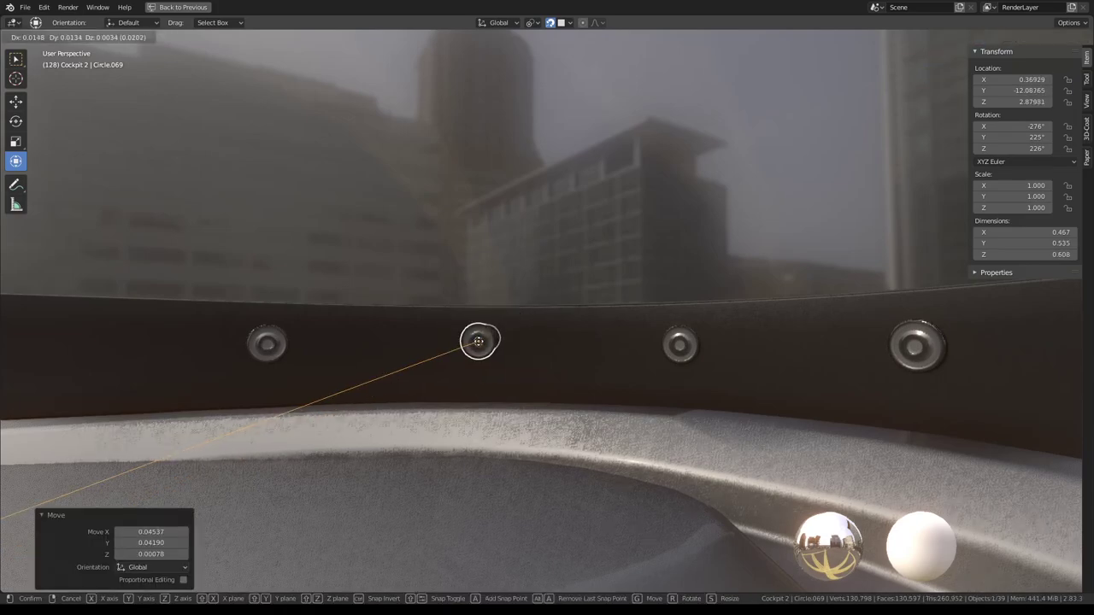
pyautogui.click(482, 345)
# Step: Put the 3D cursor at the chosen rivets and move Circle.063 about 0.08 along Y onto the frame's lower bar
pyautogui.moveTo(482, 345)
pyautogui.mouseDown(button='middle')
pyautogui.moveTo(716, 318)
pyautogui.moveTo(808, 323)
pyautogui.moveTo(652, 341)
pyautogui.moveTo(372, 332)
pyautogui.moveTo(645, 327)
pyautogui.moveTo(513, 317)
pyautogui.moveTo(542, 326)
pyautogui.moveTo(589, 374)
pyautogui.moveTo(598, 362)
pyautogui.moveTo(536, 378)
pyautogui.mouseUp(button='middle')
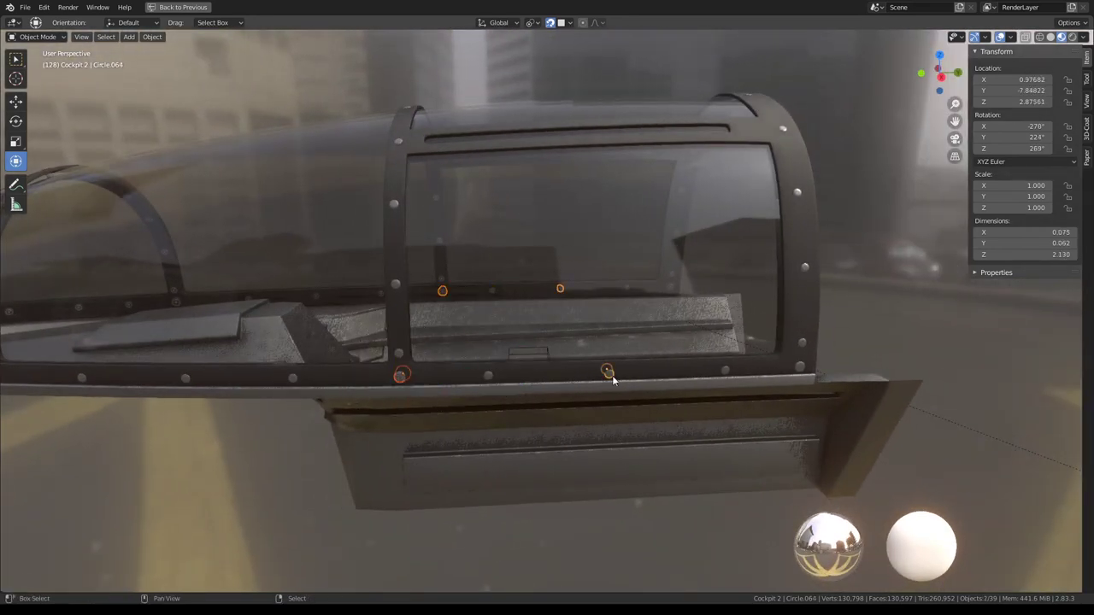
pyautogui.click(707, 375)
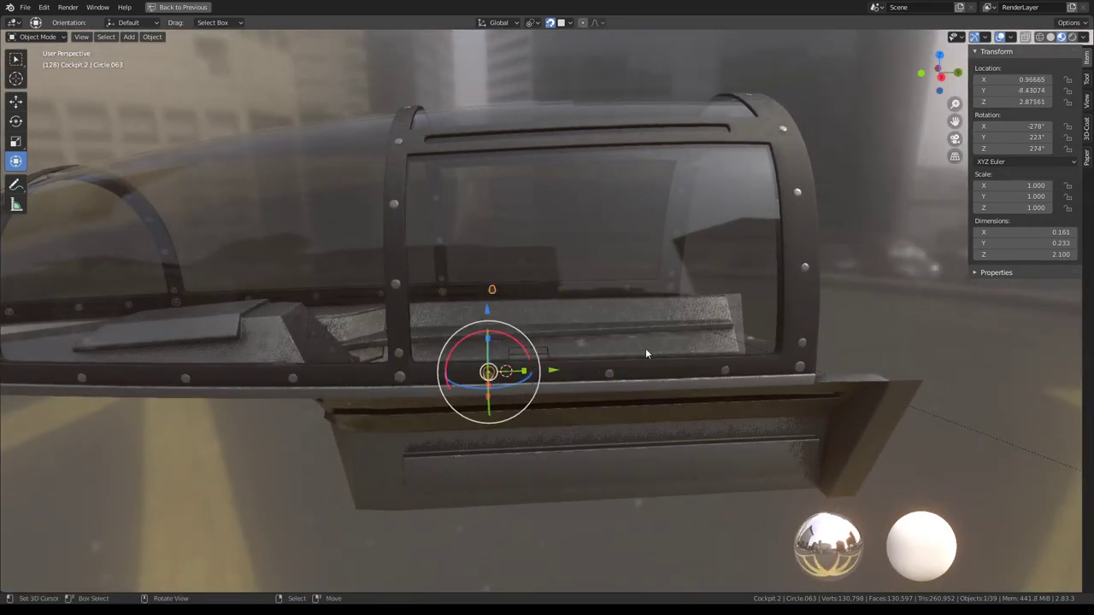
pyautogui.moveTo(646, 350)
pyautogui.mouseDown(button='middle')
pyautogui.moveTo(455, 318)
pyautogui.moveTo(496, 237)
pyautogui.moveTo(391, 231)
pyautogui.moveTo(641, 261)
pyautogui.moveTo(528, 310)
pyautogui.moveTo(694, 348)
pyautogui.mouseUp(button='middle')
pyautogui.click(535, 318)
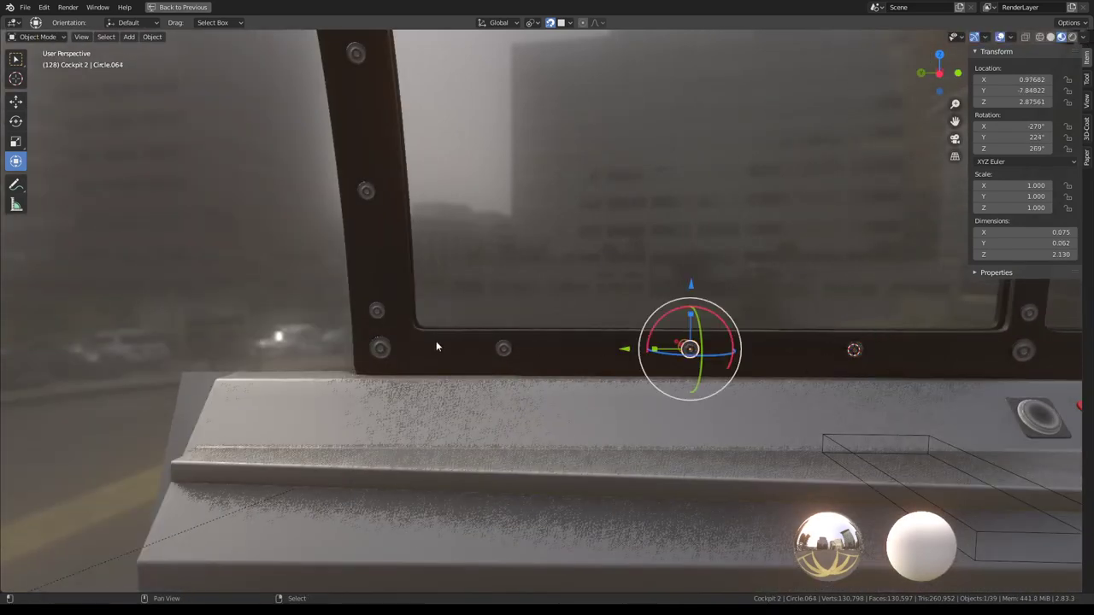
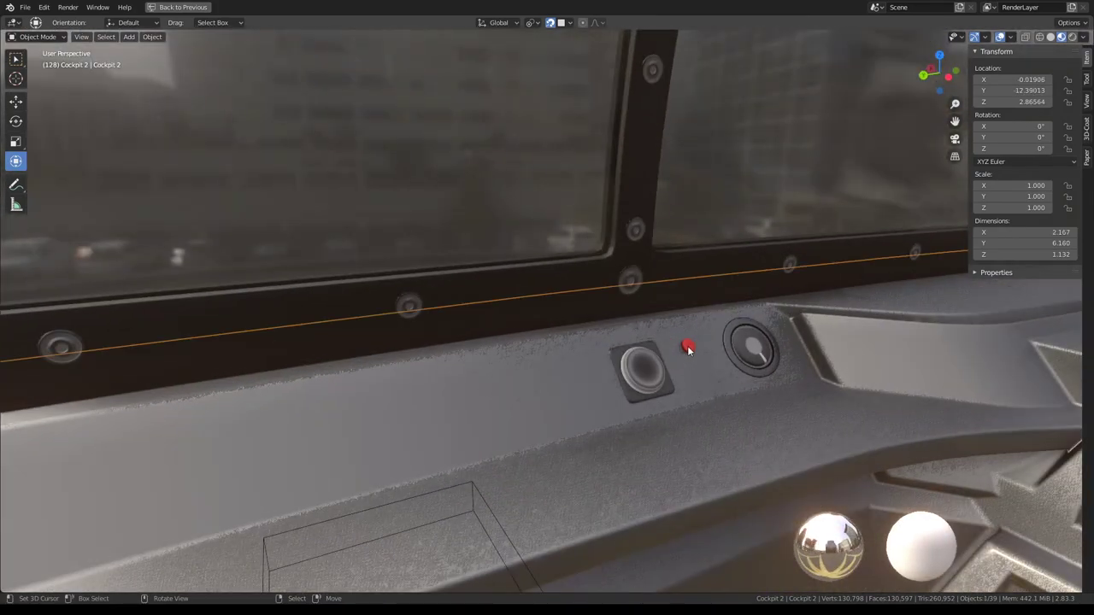
# Step: Grab the small red console light, then zoom and orbit out to an exterior cockpit view
pyautogui.click(688, 347)
pyautogui.press('g')
pyautogui.scroll(-3, 688, 347)
pyautogui.scroll(-4, 640, 306)
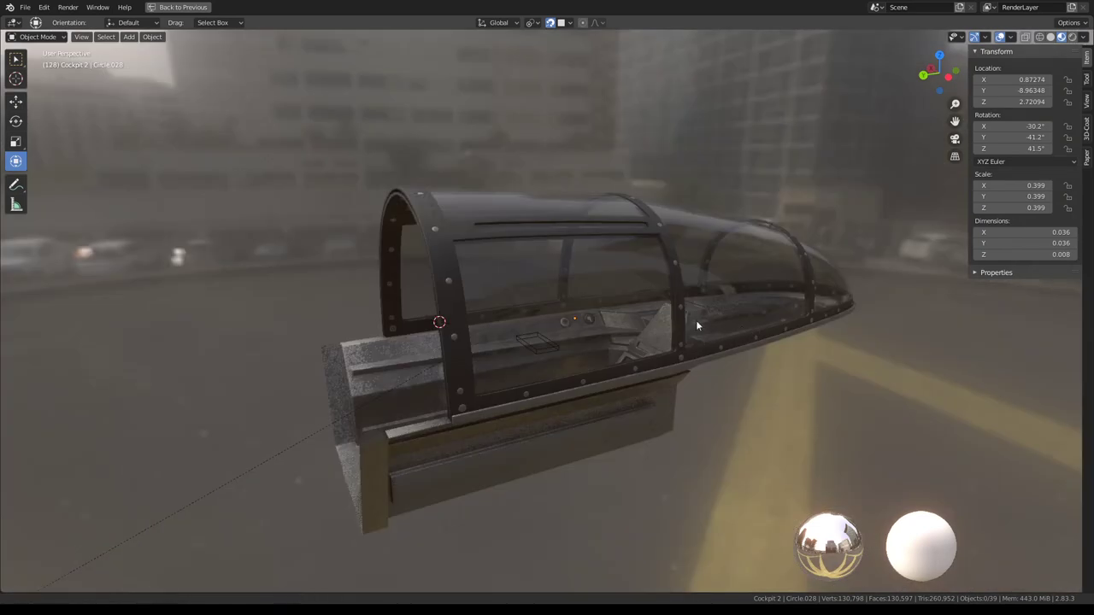
pyautogui.moveTo(695, 319)
pyautogui.mouseDown(button='middle')
pyautogui.moveTo(565, 299)
pyautogui.moveTo(719, 308)
pyautogui.mouseUp(button='middle')
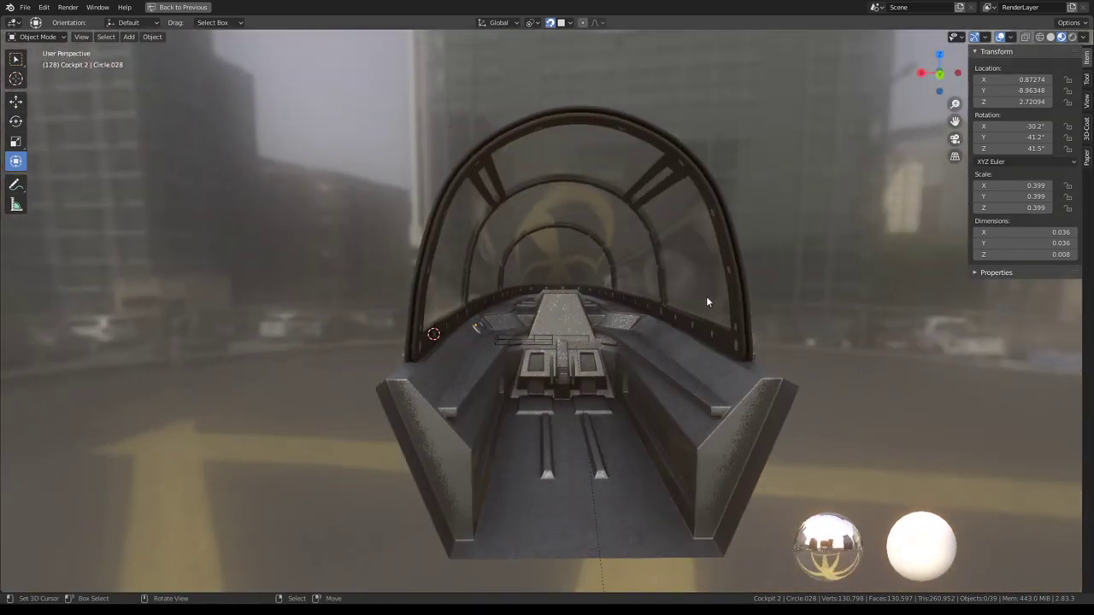
pyautogui.scroll(1, 540, 294)
pyautogui.scroll(2, 513, 289)
# Step: Orbit and zoom to an angled side view of the glass canopy
pyautogui.moveTo(421, 273)
pyautogui.mouseDown(button='middle')
pyautogui.moveTo(357, 289)
pyautogui.moveTo(592, 310)
pyautogui.moveTo(610, 294)
pyautogui.moveTo(542, 325)
pyautogui.moveTo(552, 368)
pyautogui.moveTo(459, 318)
pyautogui.moveTo(599, 342)
pyautogui.moveTo(577, 299)
pyautogui.moveTo(728, 362)
pyautogui.mouseUp(button='middle')
pyautogui.scroll(3, 609, 363)
pyautogui.scroll(-4, 595, 308)
pyautogui.scroll(3, 752, 358)
pyautogui.scroll(3, 752, 358)
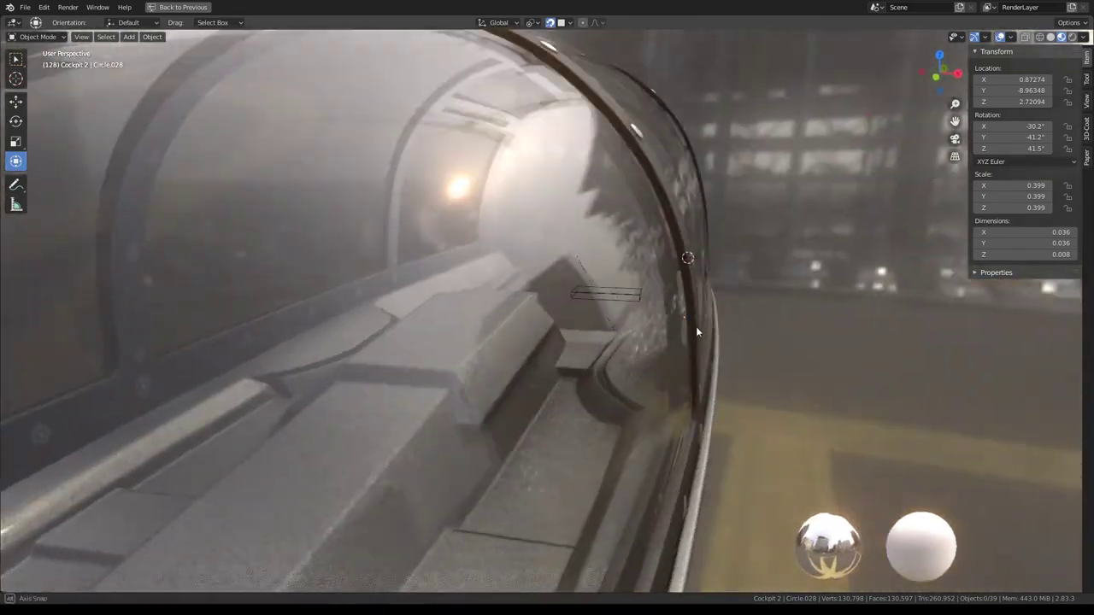
# Step: Orbit around the canopy once more and save the scene as Futuristic_combat_jet_Linked_Objects_blend18.blend
pyautogui.moveTo(696, 327)
pyautogui.mouseDown(button='middle')
pyautogui.moveTo(633, 326)
pyautogui.moveTo(126, 34)
pyautogui.mouseUp(button='middle')
pyautogui.scroll(-5, 699, 326)
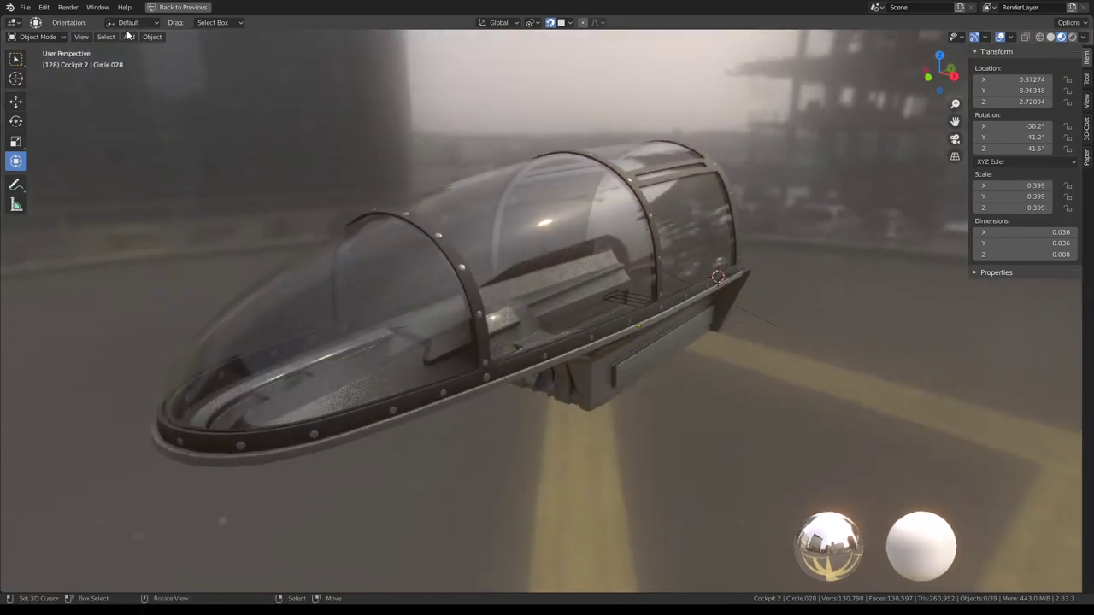
pyautogui.click(19, 8)
pyautogui.click(53, 80)
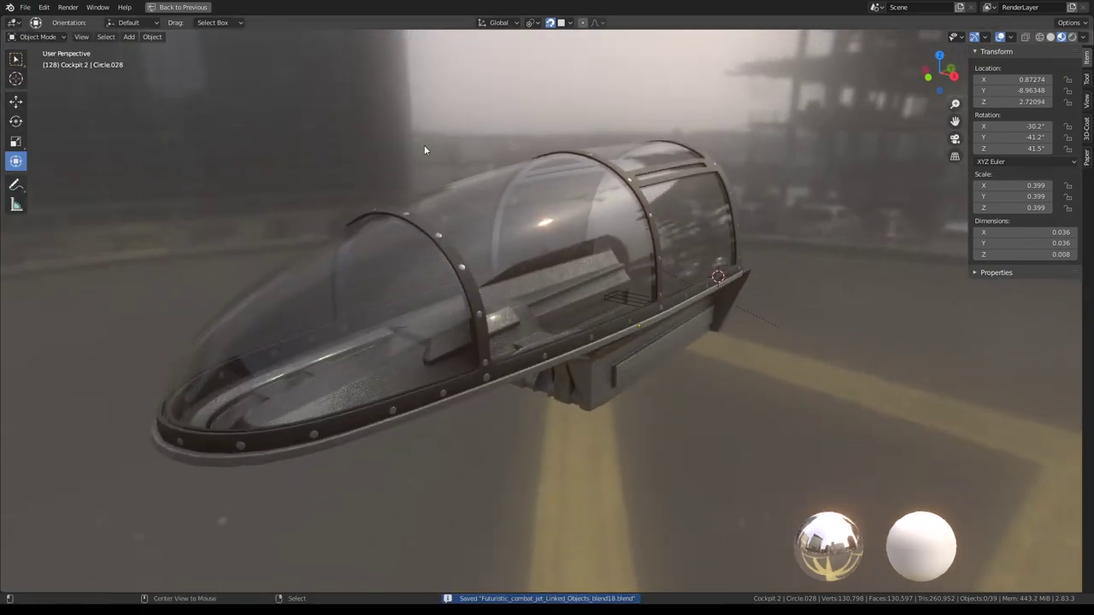